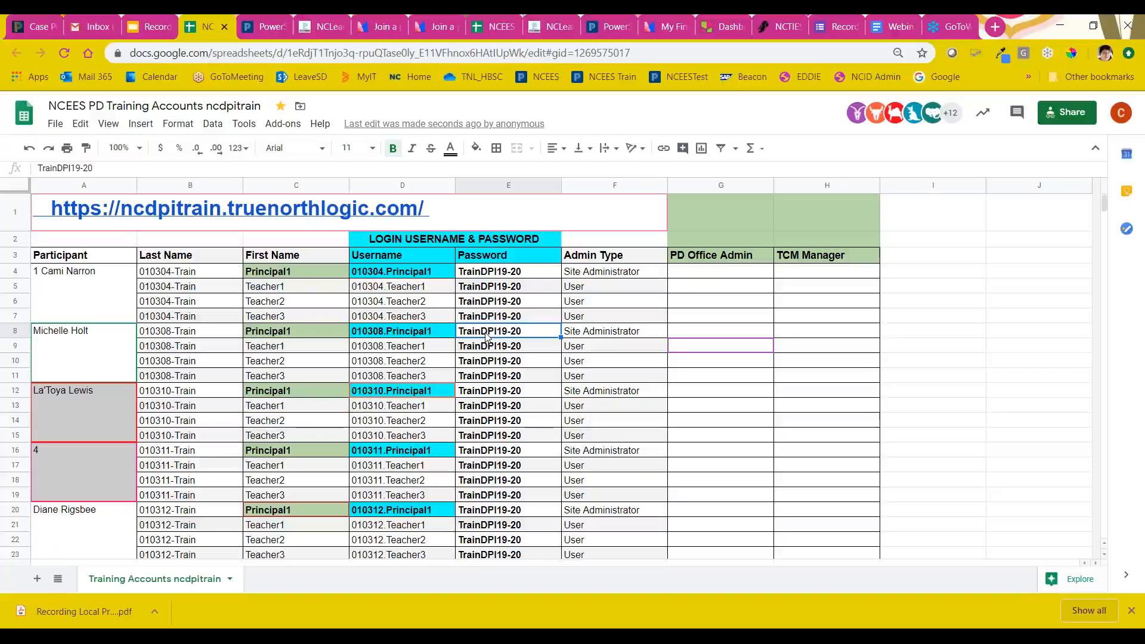
# Step: Review the participant groups in the training accounts spreadsheet alongside the Training Accounts slide
pyautogui.scroll(-2, 348, 470)
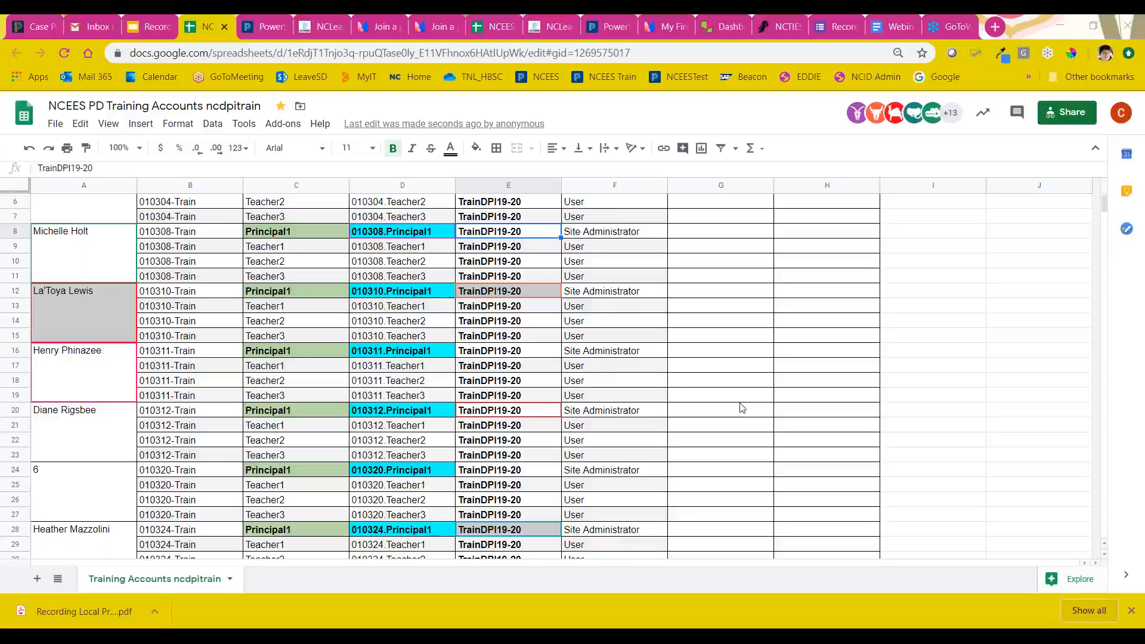
pyautogui.click(152, 26)
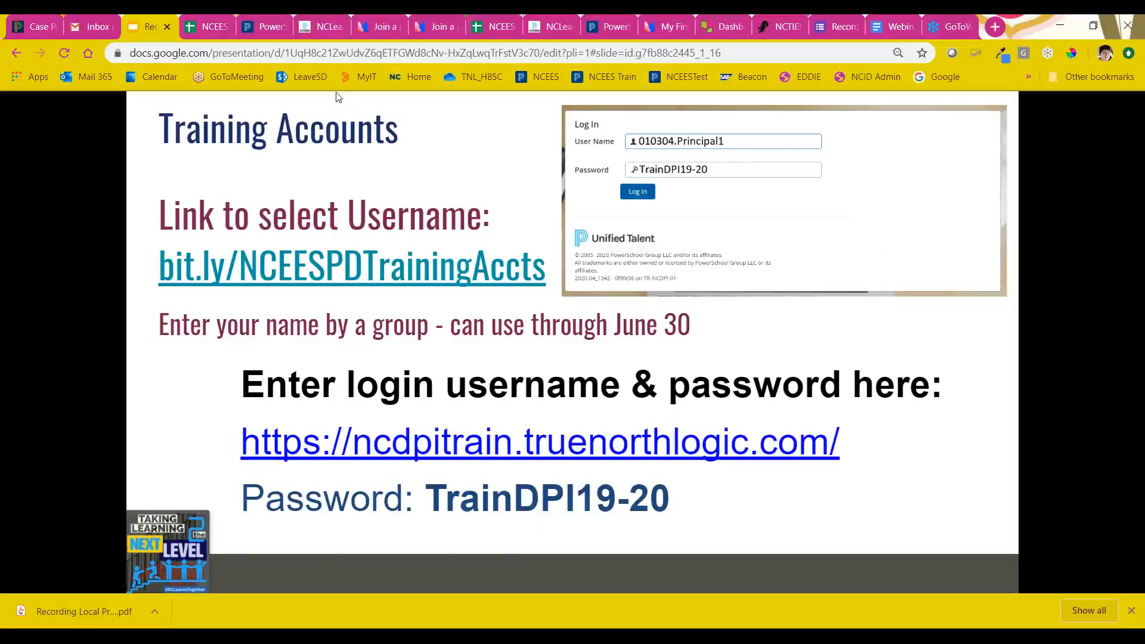
pyautogui.click(212, 26)
pyautogui.scroll(-6, 216, 380)
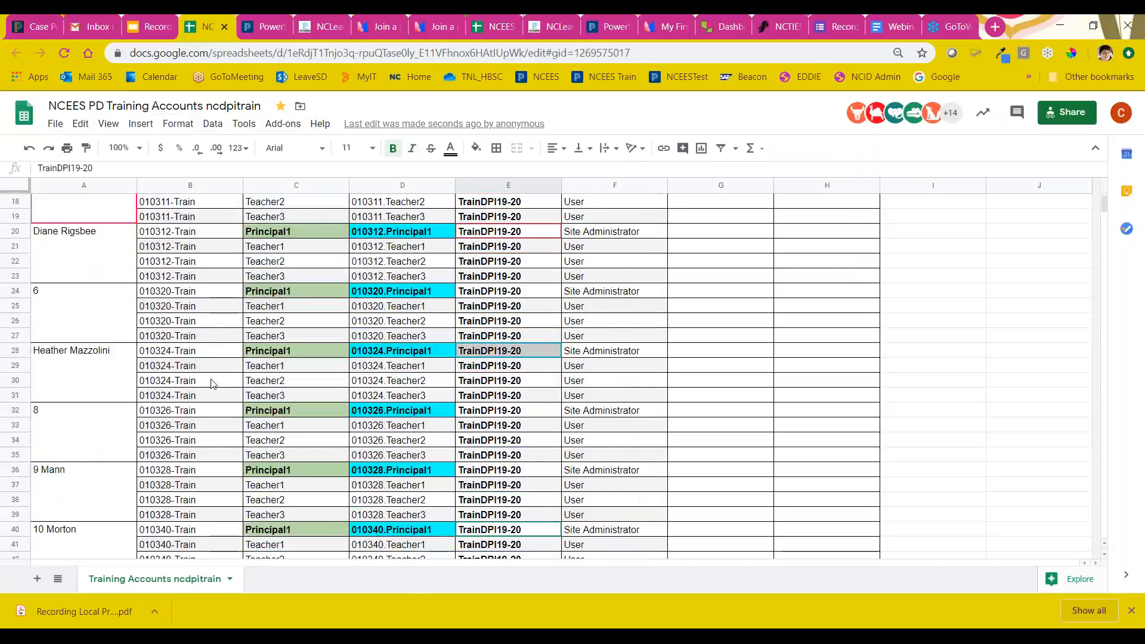
pyautogui.scroll(2, 212, 383)
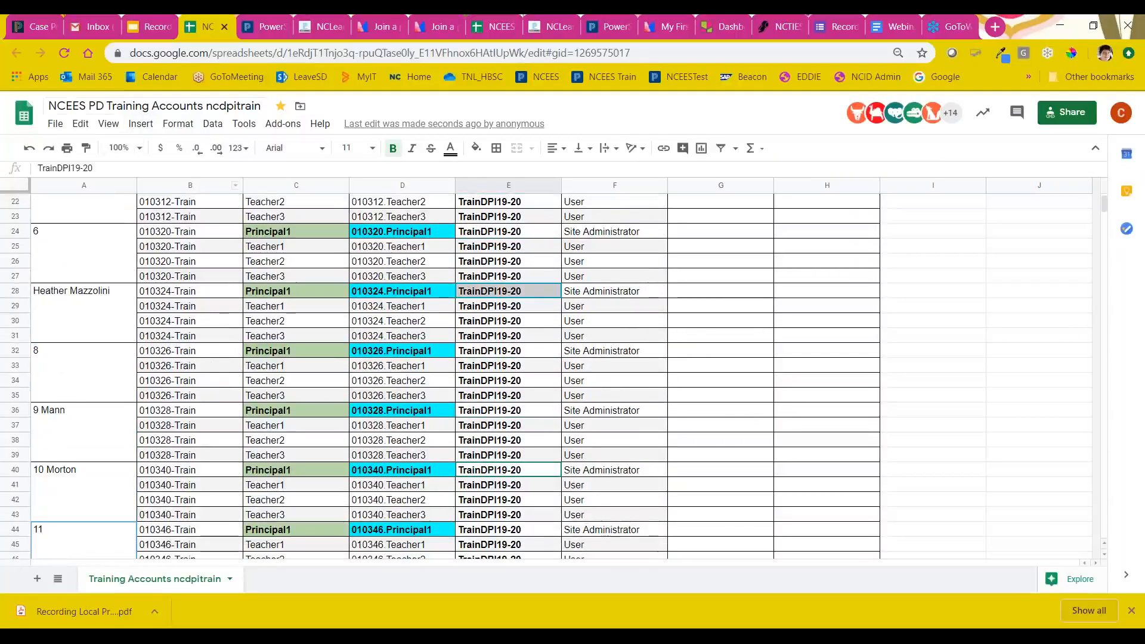
# Step: Return to the slide presentation and advance from Training Accounts to the Locating a Transcript slide
pyautogui.click(150, 26)
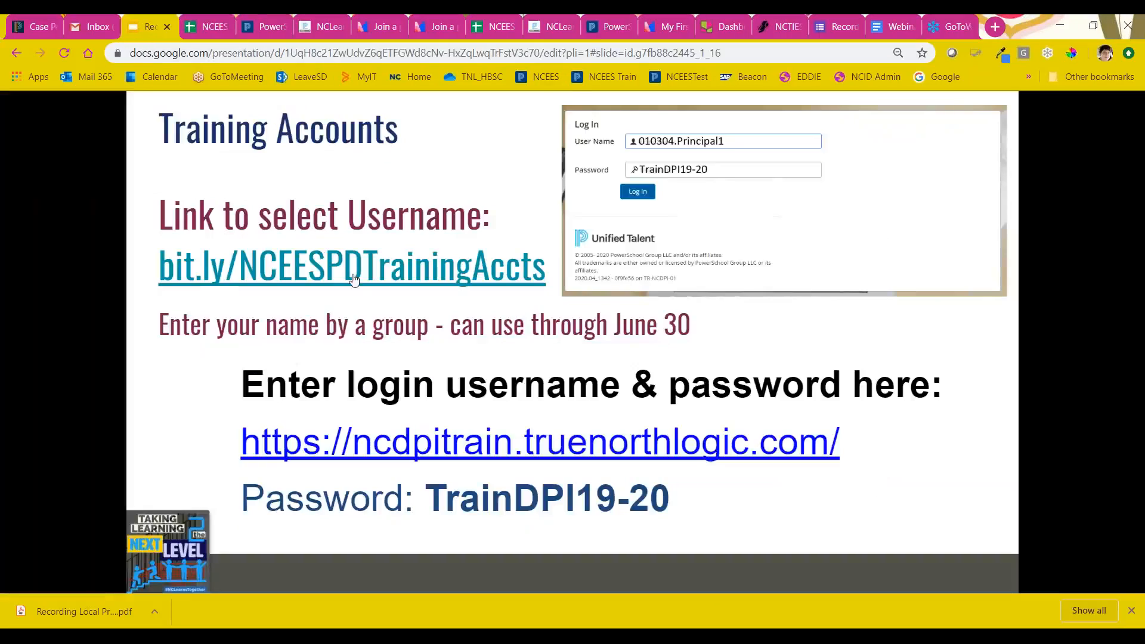
pyautogui.click(776, 339)
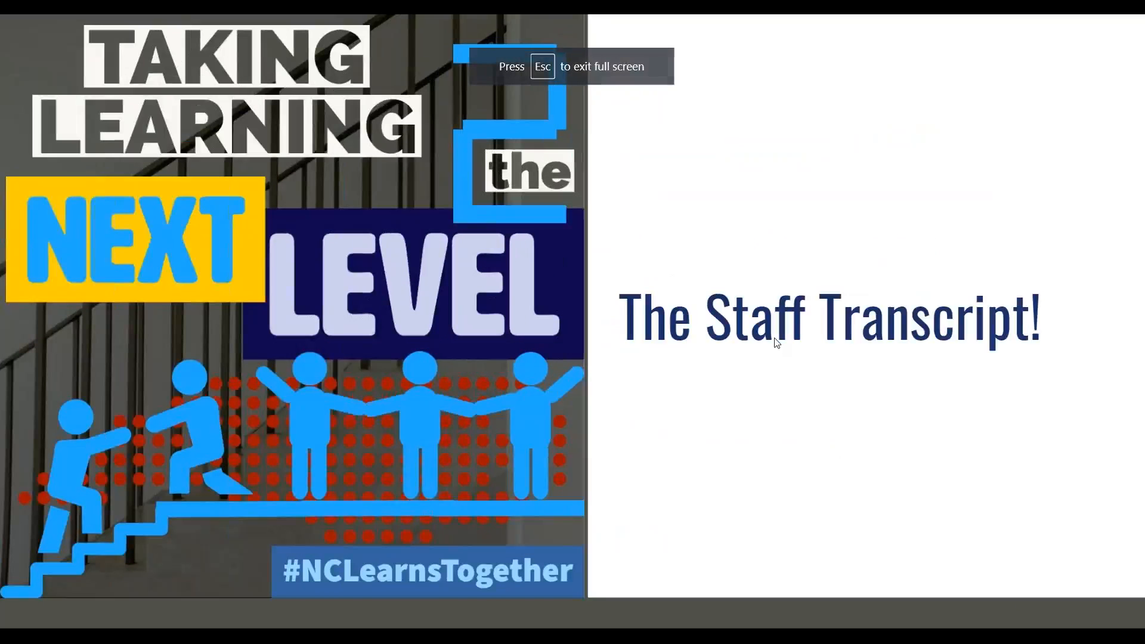
pyautogui.click(667, 304)
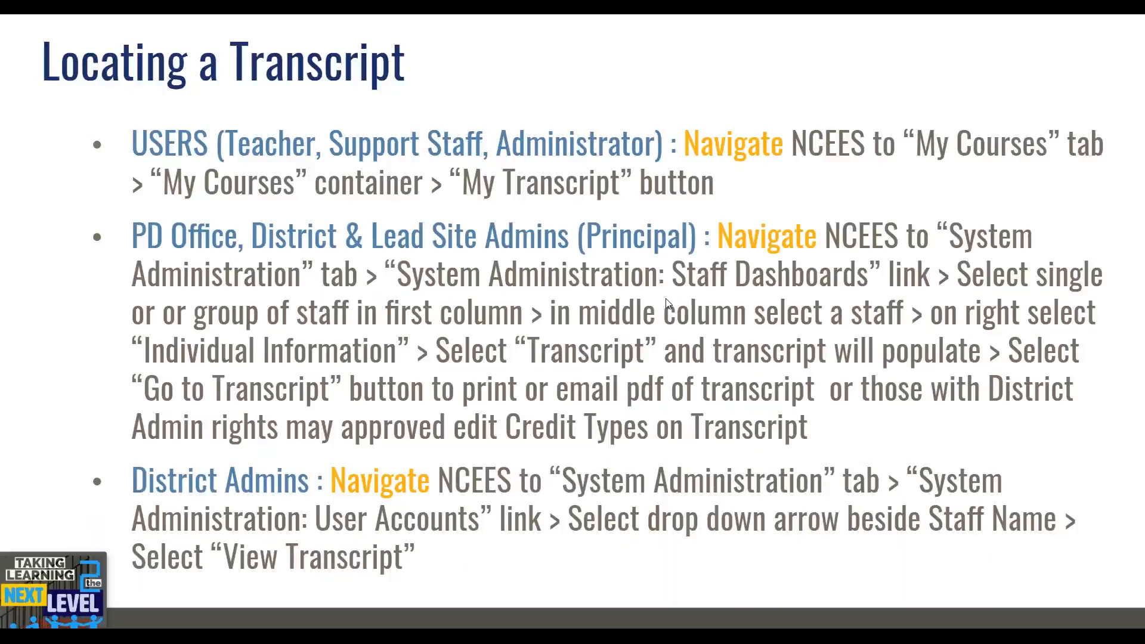
# Step: Exit the slideshow, switch to the NC Educator Effectiveness System training site and enlarge its page to 150%
pyautogui.press('Escape')
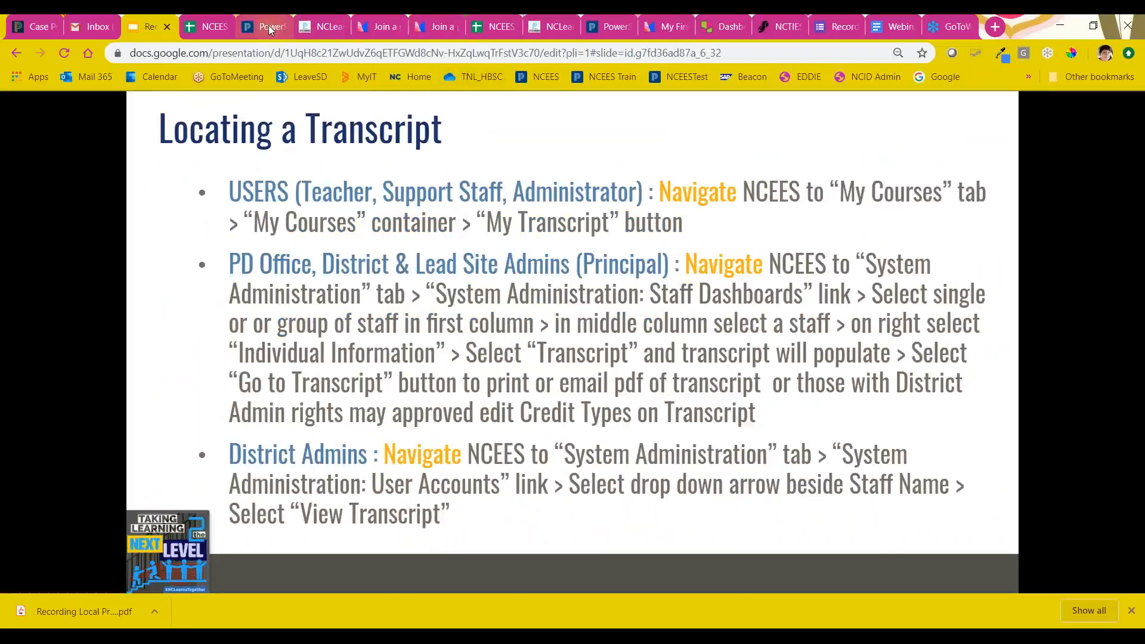
pyautogui.click(269, 25)
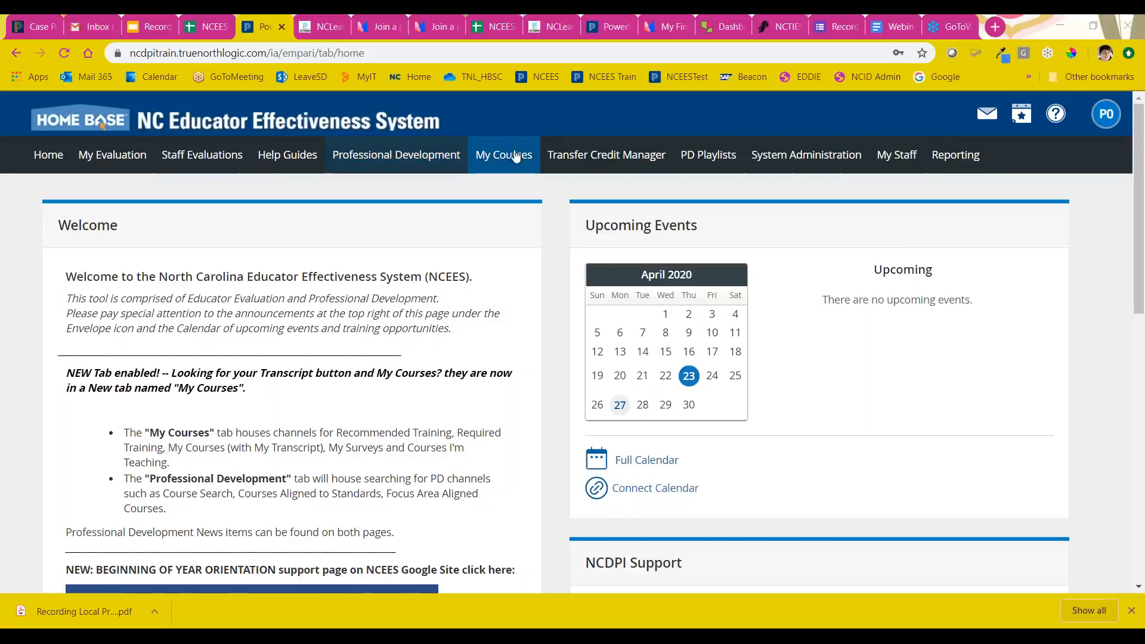
pyautogui.hotkey('ctrl', '+')
pyautogui.hotkey('ctrl', '+')
pyautogui.hotkey('ctrl', '+')
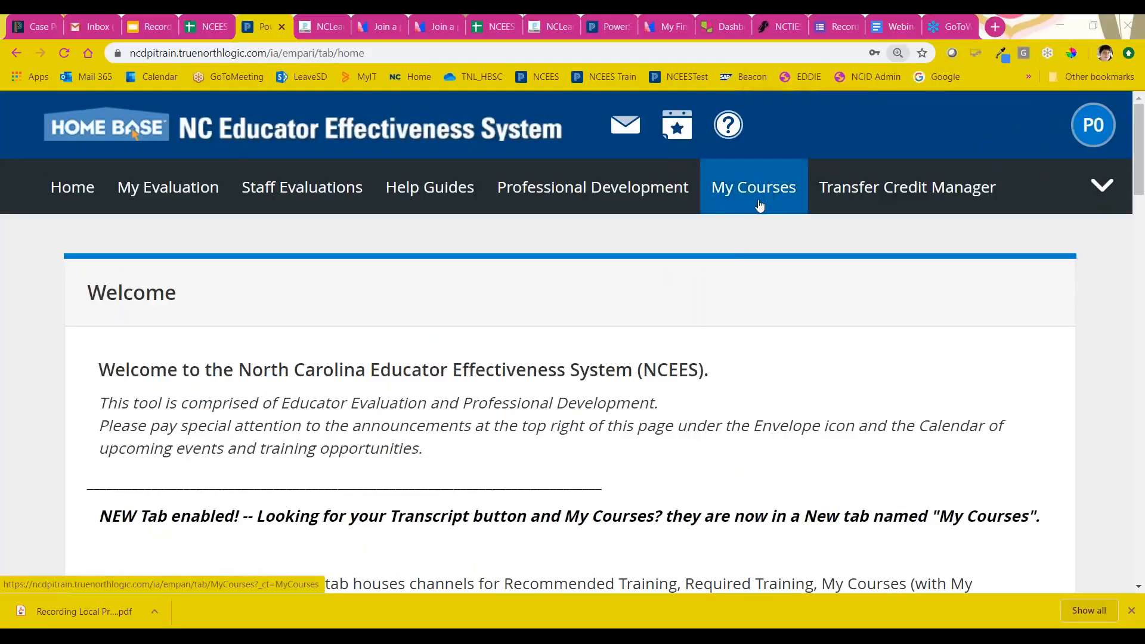
# Step: Open the My Courses page and set the page zoom to 125%
pyautogui.click(753, 197)
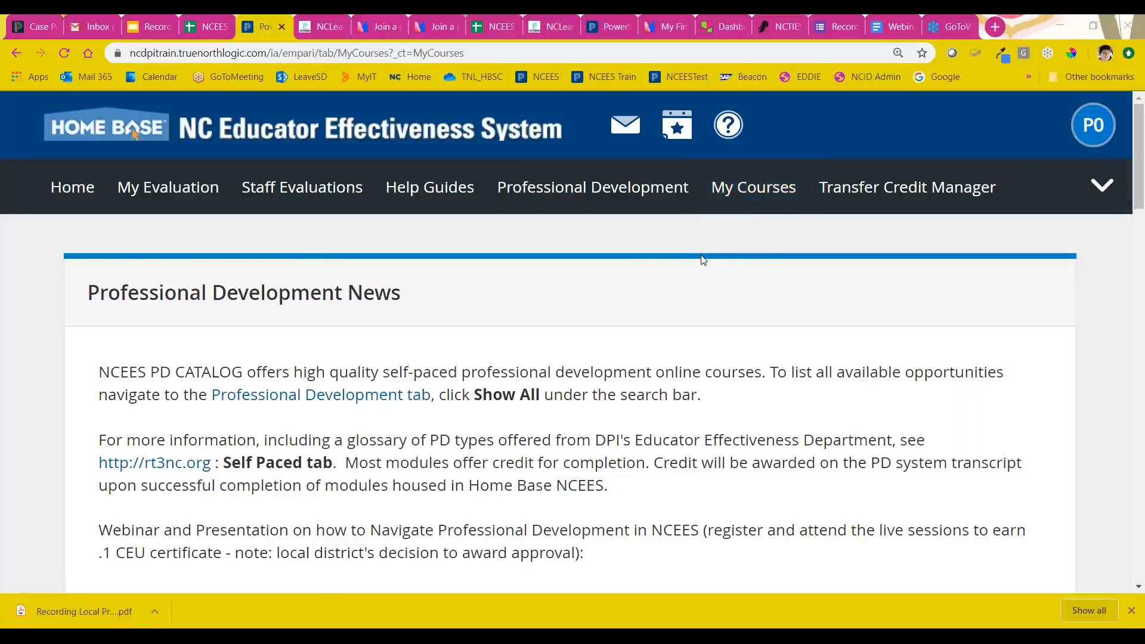
pyautogui.hotkey('ctrl', '-')
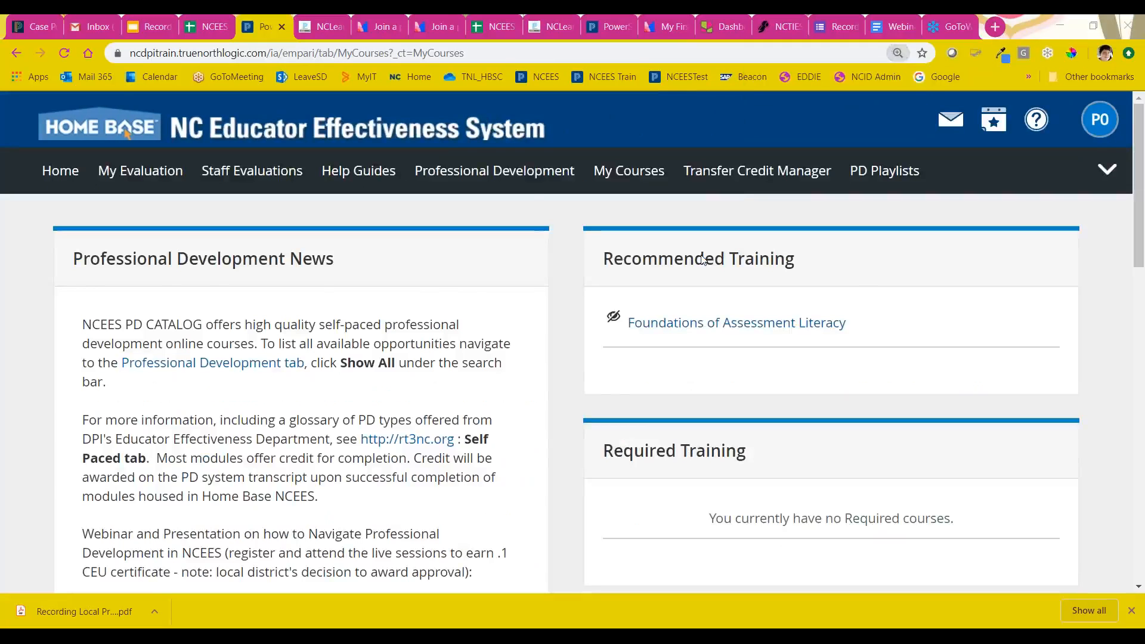
pyautogui.hotkey('ctrl', '+')
pyautogui.hotkey('ctrl', '-')
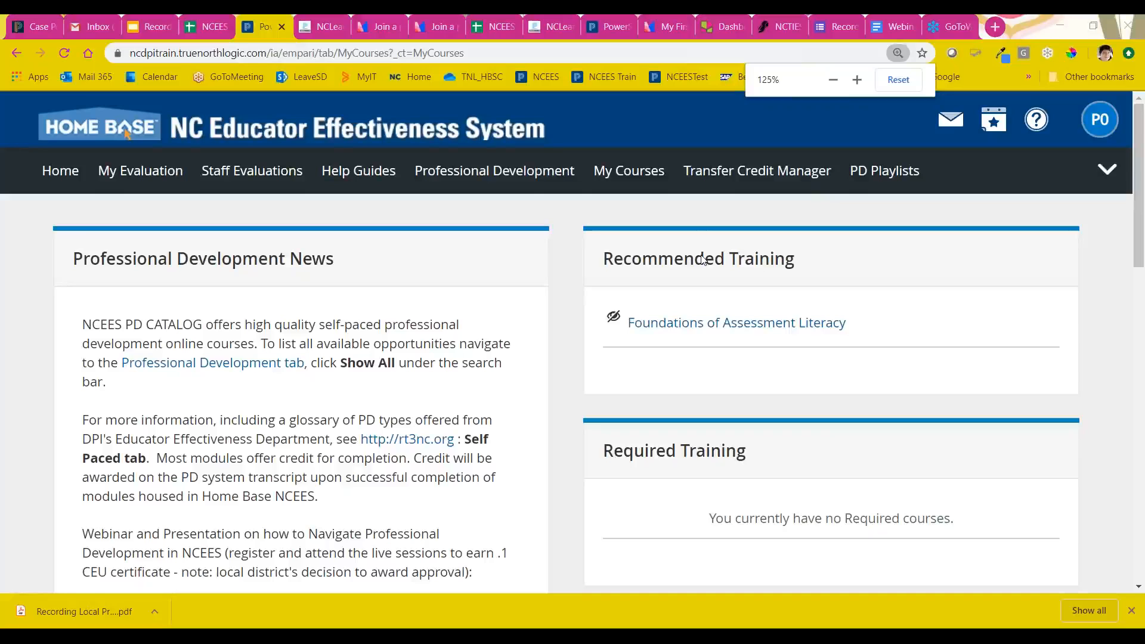
# Step: Open My Transcript from the My Courses container
pyautogui.scroll(-5, 687, 230)
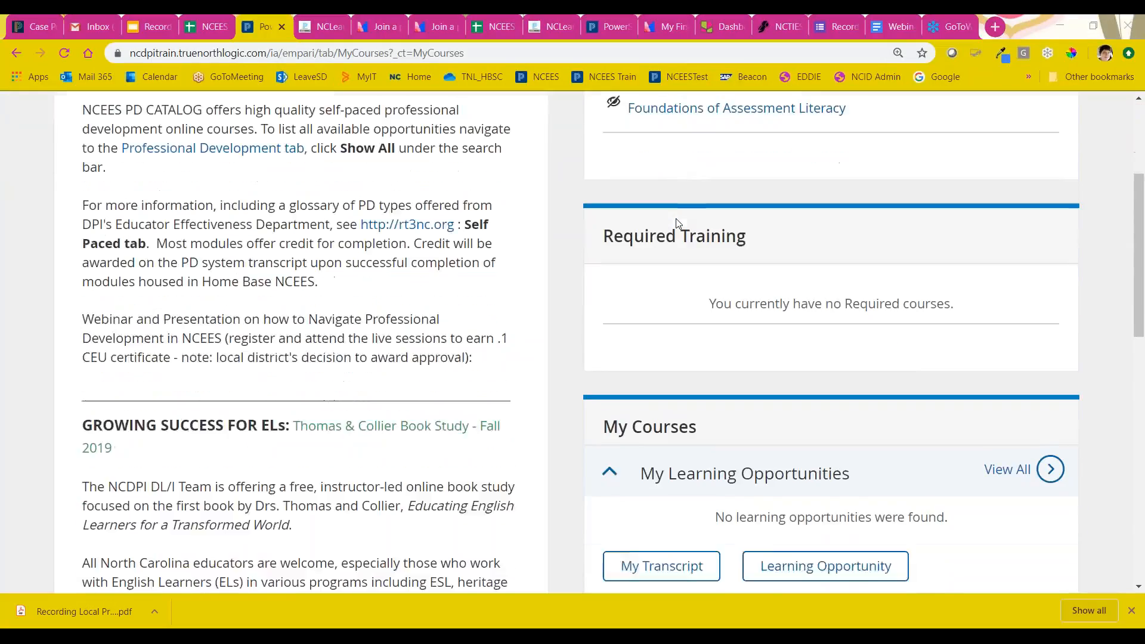
pyautogui.scroll(-1, 687, 230)
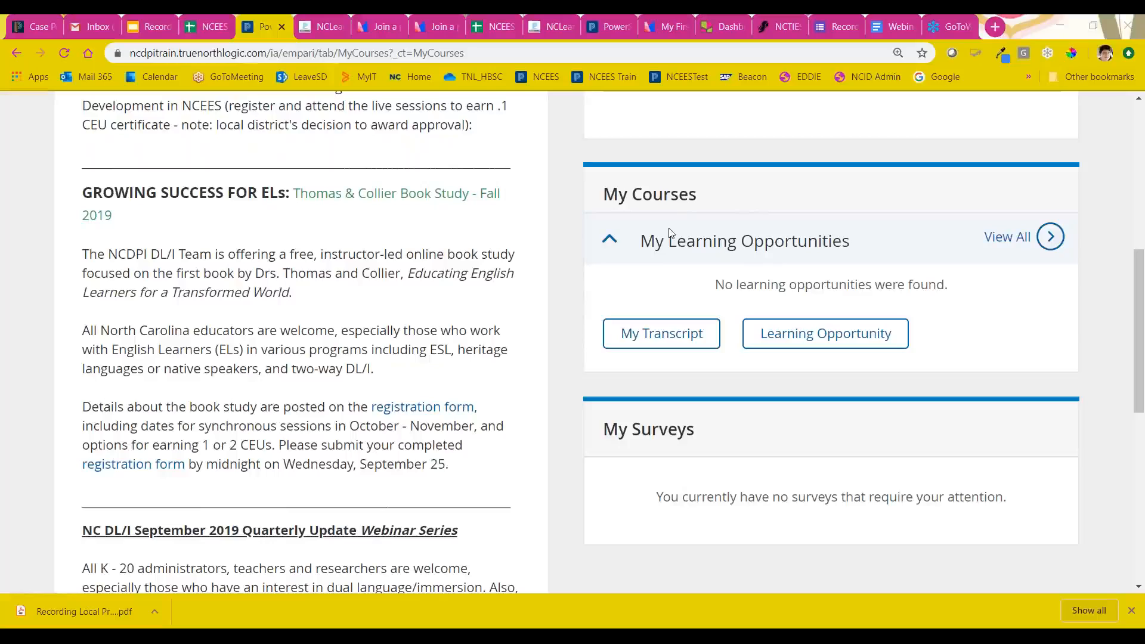
pyautogui.click(669, 338)
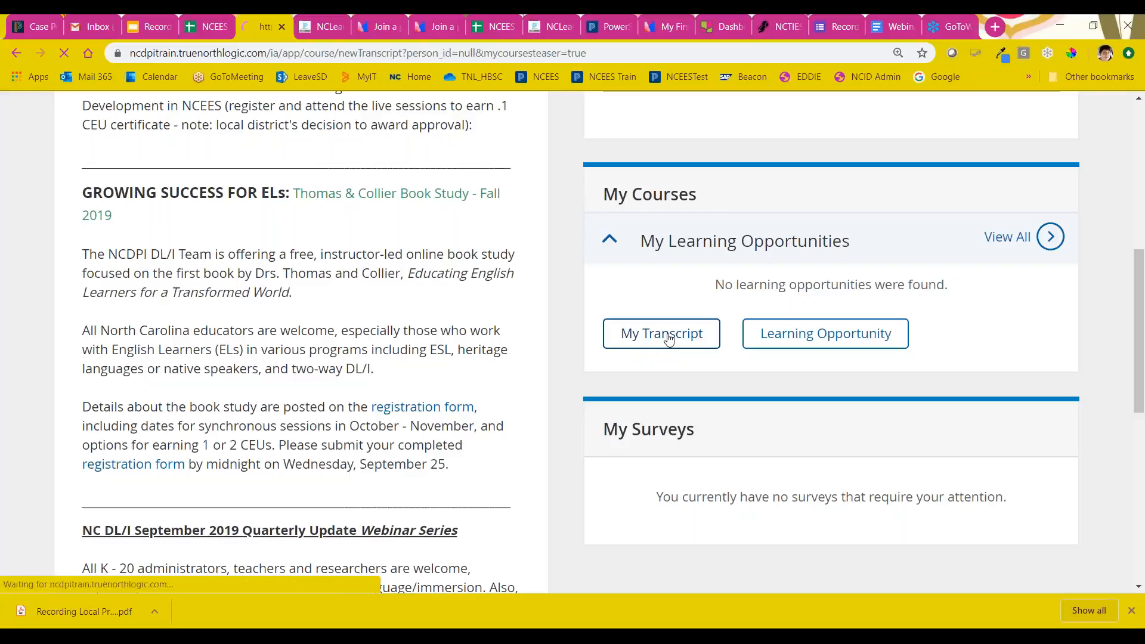
# Step: Examine the transcript's search fields, print and email options, credit categories and course columns, highlighting Certificate # and Credit Hours
pyautogui.scroll(-4, 656, 325)
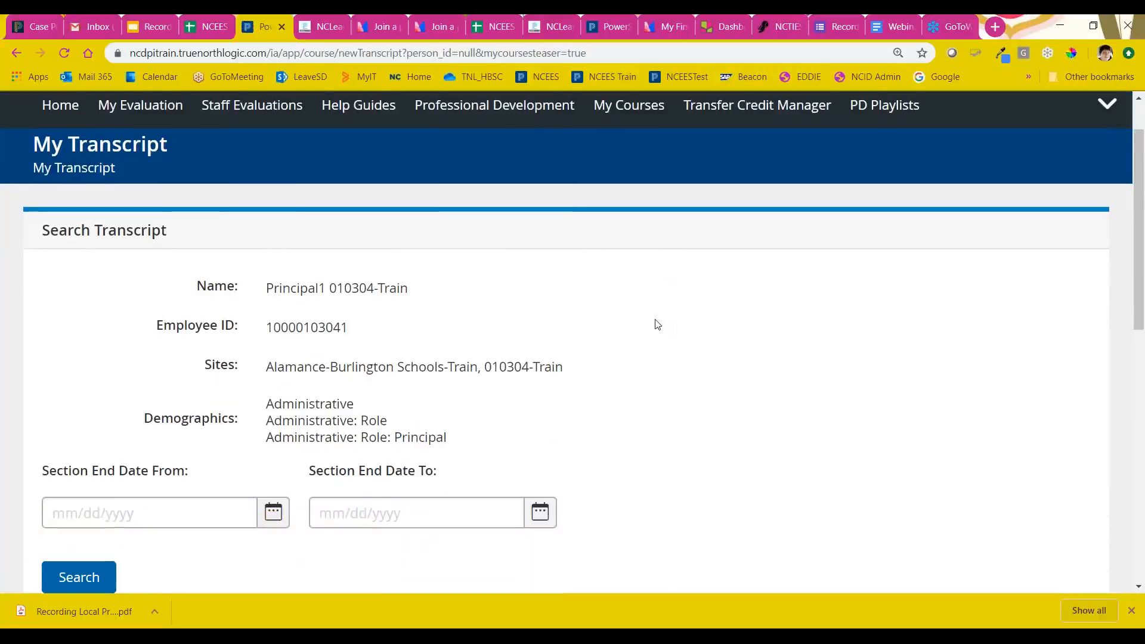
pyautogui.scroll(-8, 665, 319)
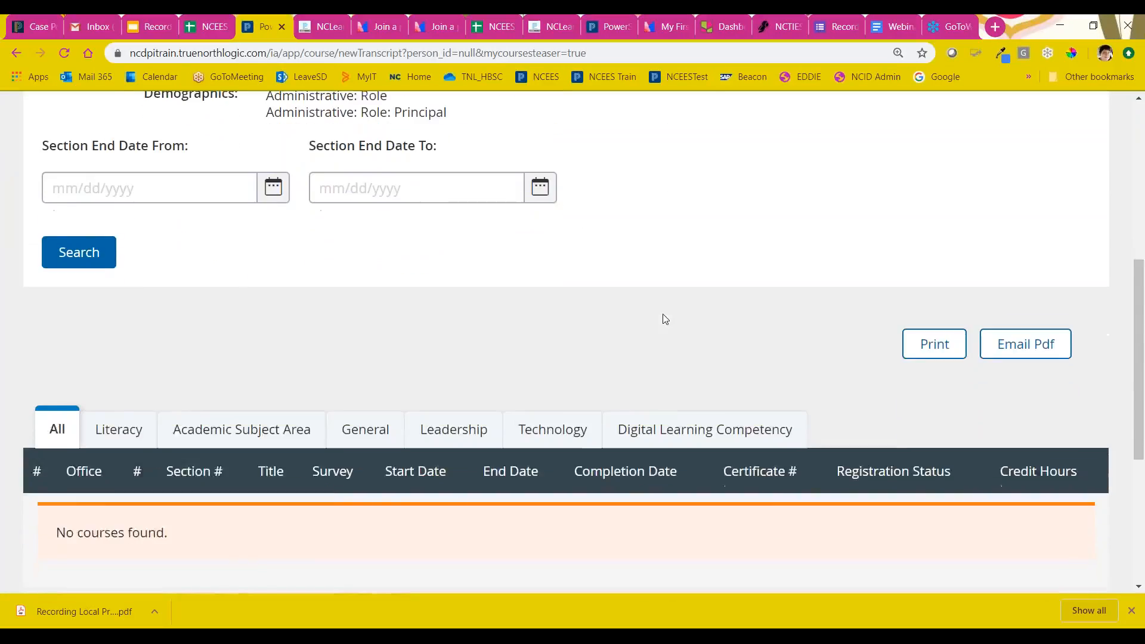
pyautogui.scroll(3, 666, 316)
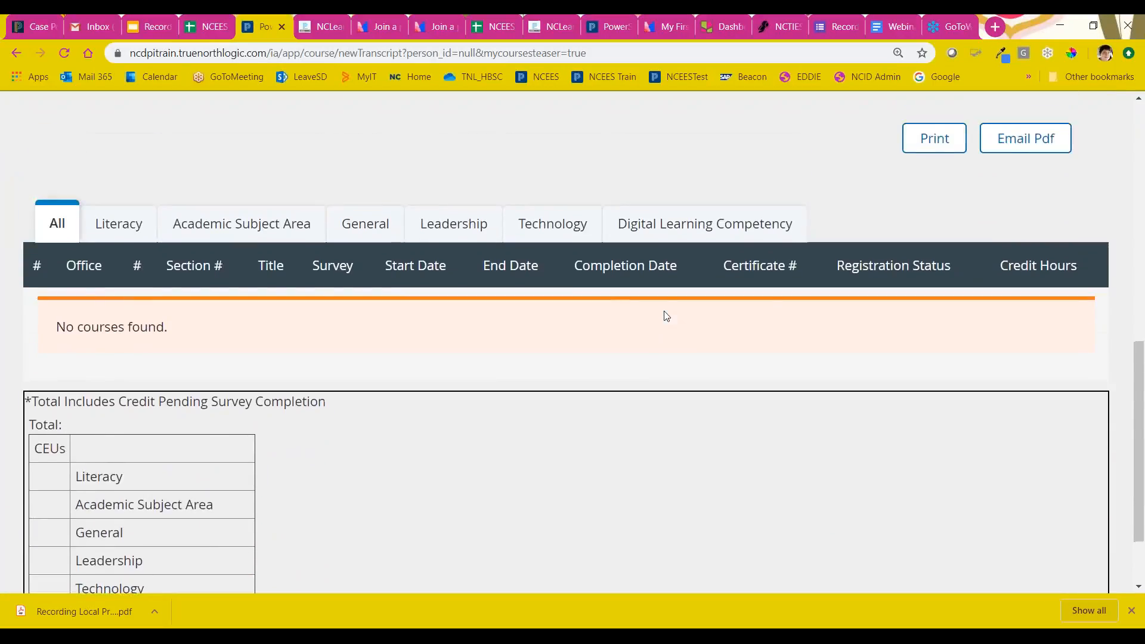
pyautogui.scroll(-1, 662, 315)
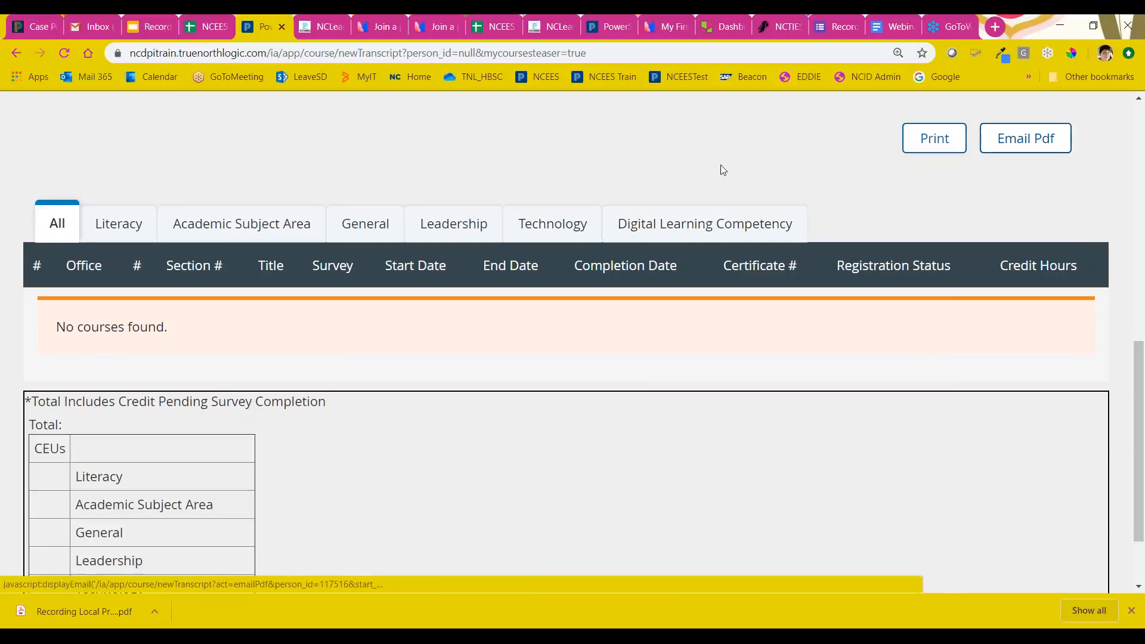
pyautogui.scroll(-1, 648, 185)
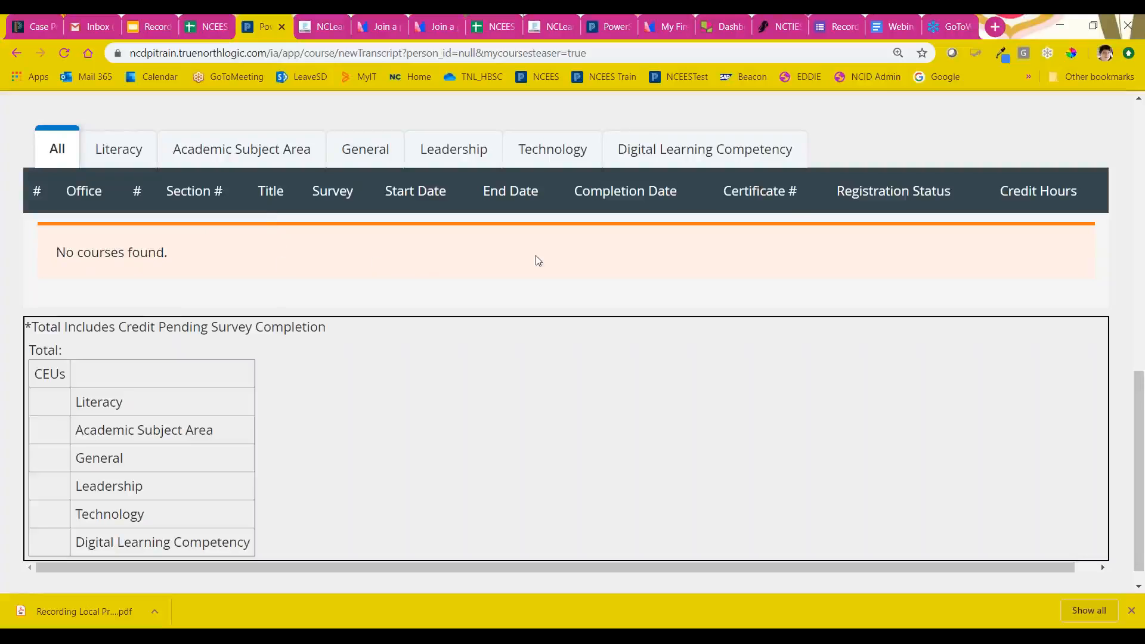
pyautogui.moveTo(727, 190); pyautogui.dragTo(831, 188)
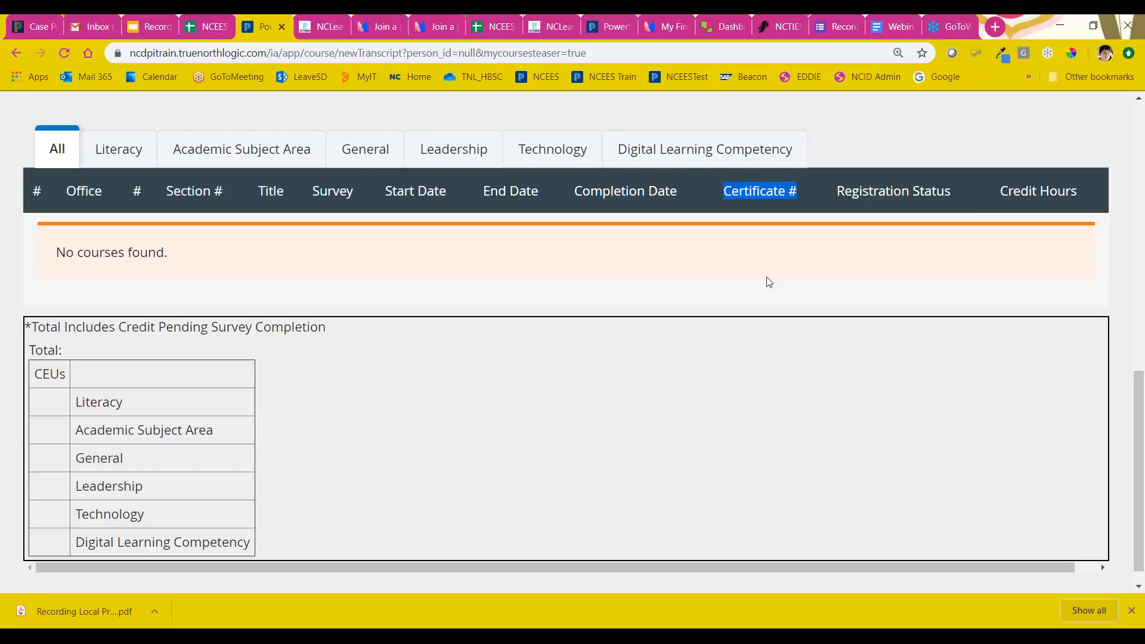
pyautogui.moveTo(1025, 190); pyautogui.dragTo(1088, 191)
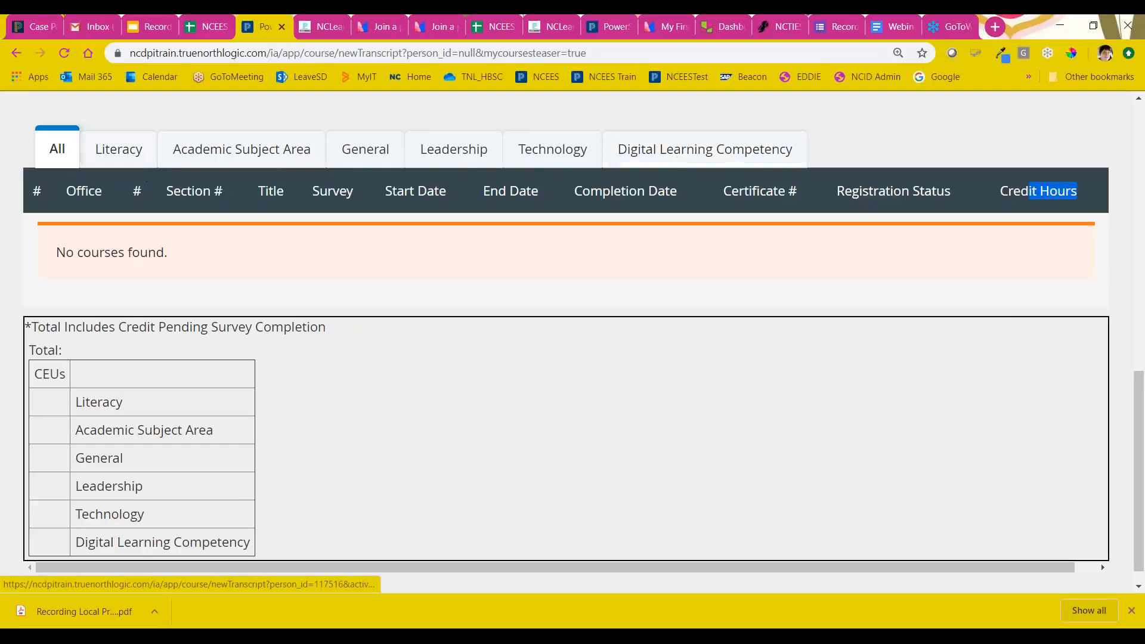
# Step: Reload the full transcript list and filter it to the Literacy credit category
pyautogui.click(54, 163)
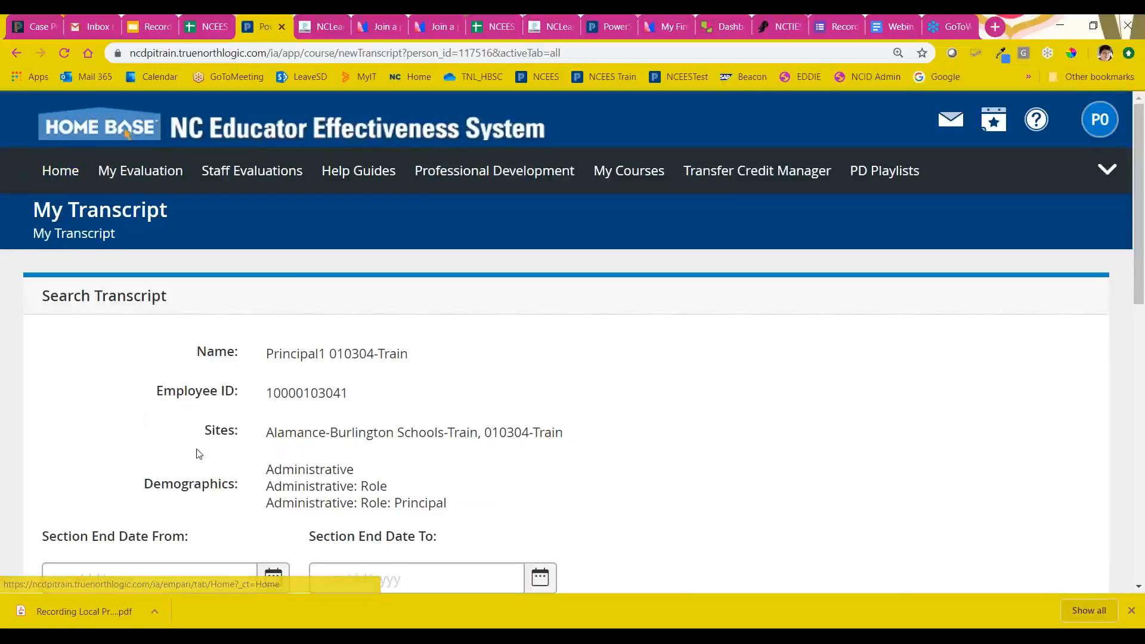
pyautogui.scroll(-7, 203, 455)
pyautogui.click(119, 298)
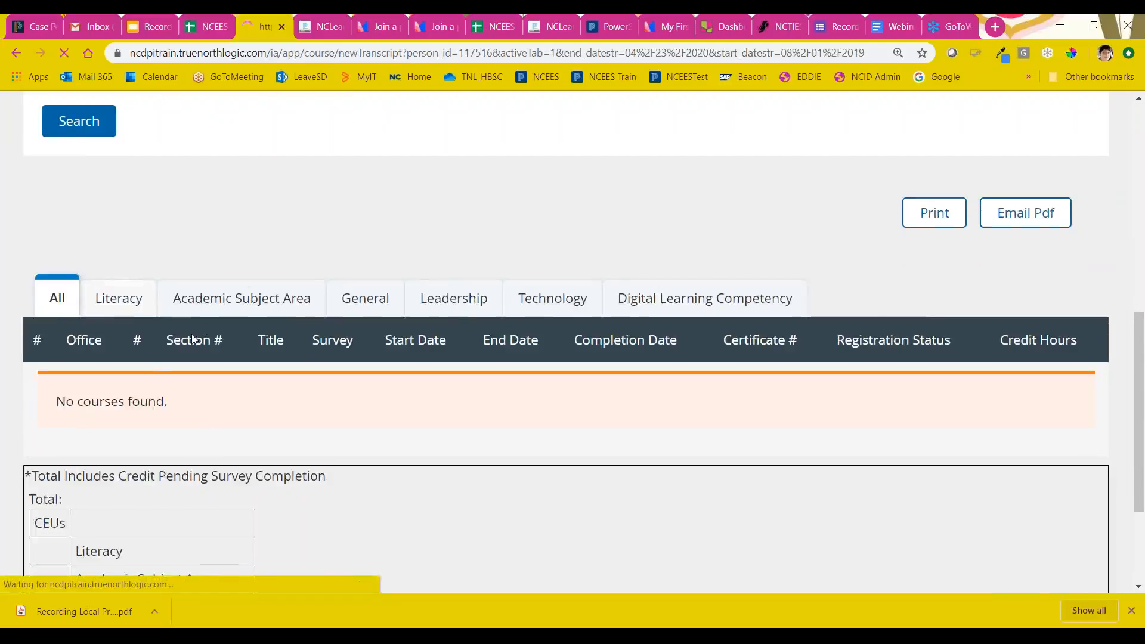
pyautogui.scroll(-3, 256, 377)
pyautogui.scroll(-6, 255, 377)
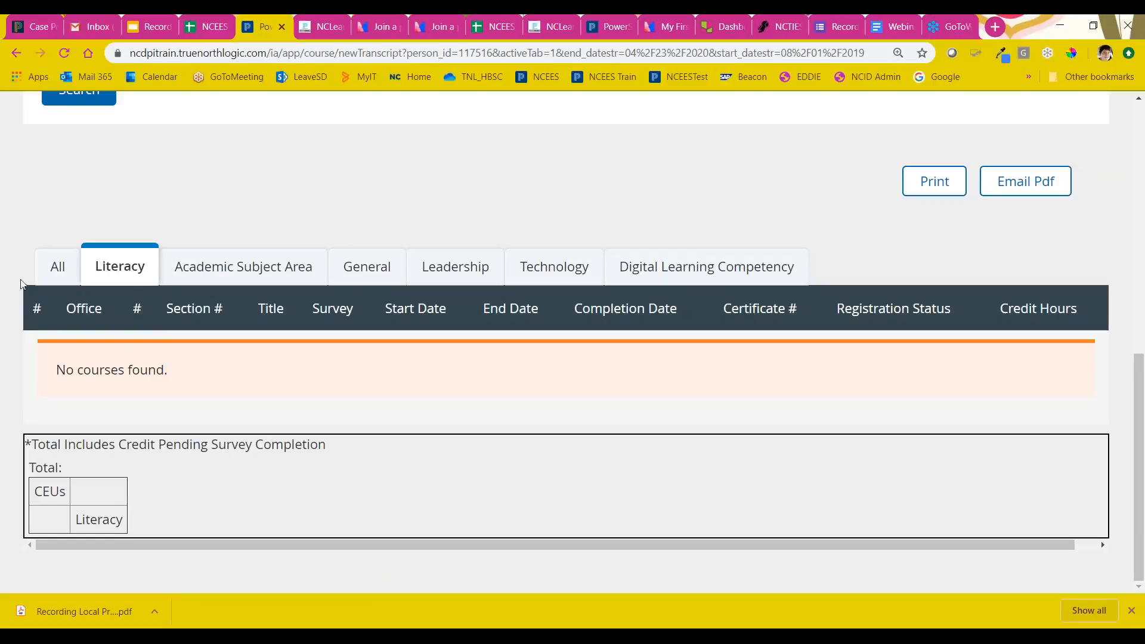
# Step: Show all credit categories on the transcript again and review the section end date range against the course and CEU tables
pyautogui.click(56, 266)
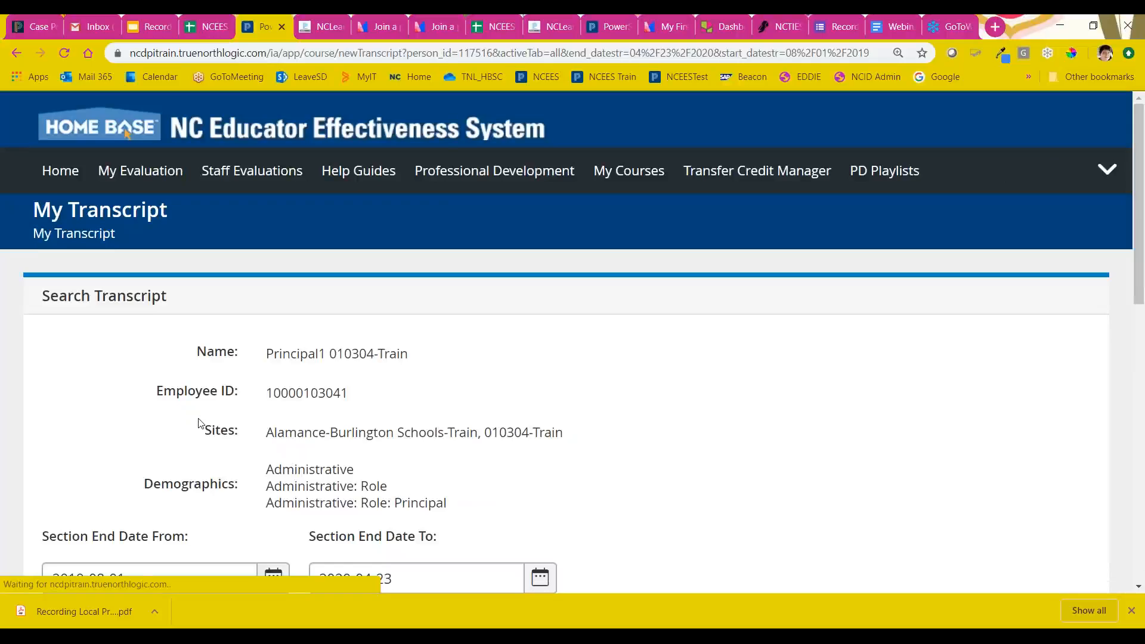
pyautogui.scroll(-9, 200, 424)
pyautogui.scroll(-2, 566, 334)
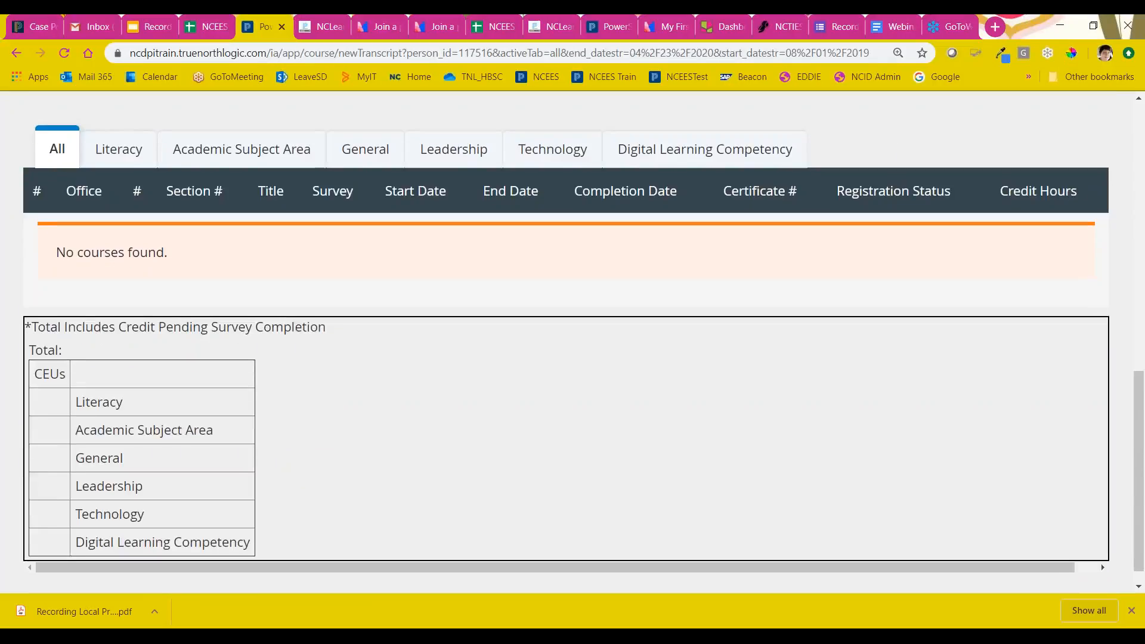
pyautogui.scroll(9, 572, 343)
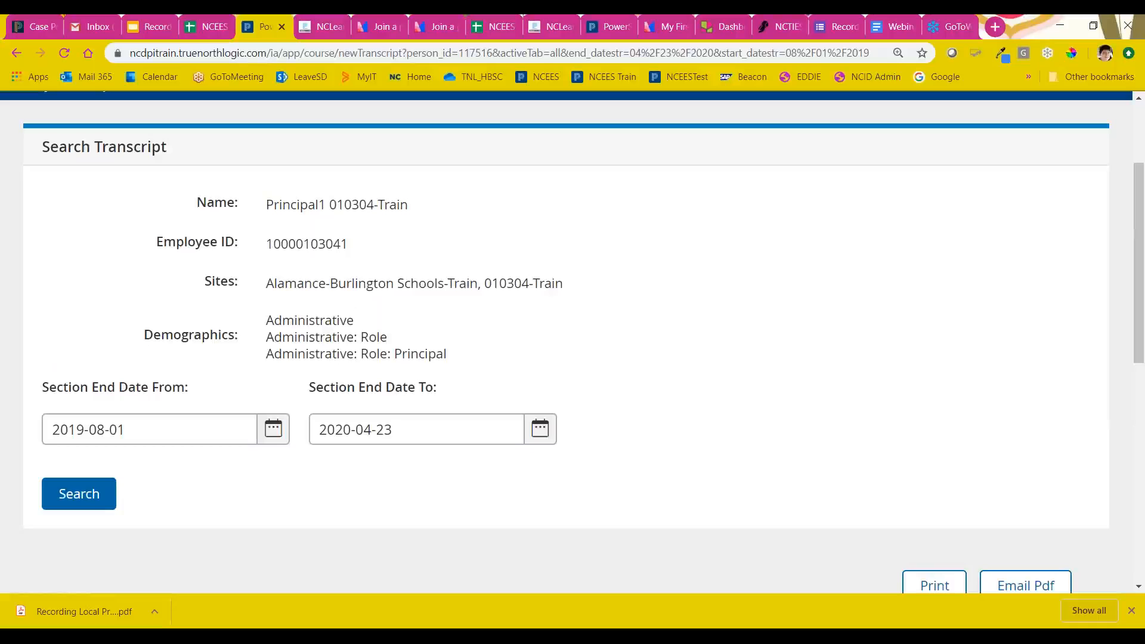
pyautogui.scroll(-8, 572, 343)
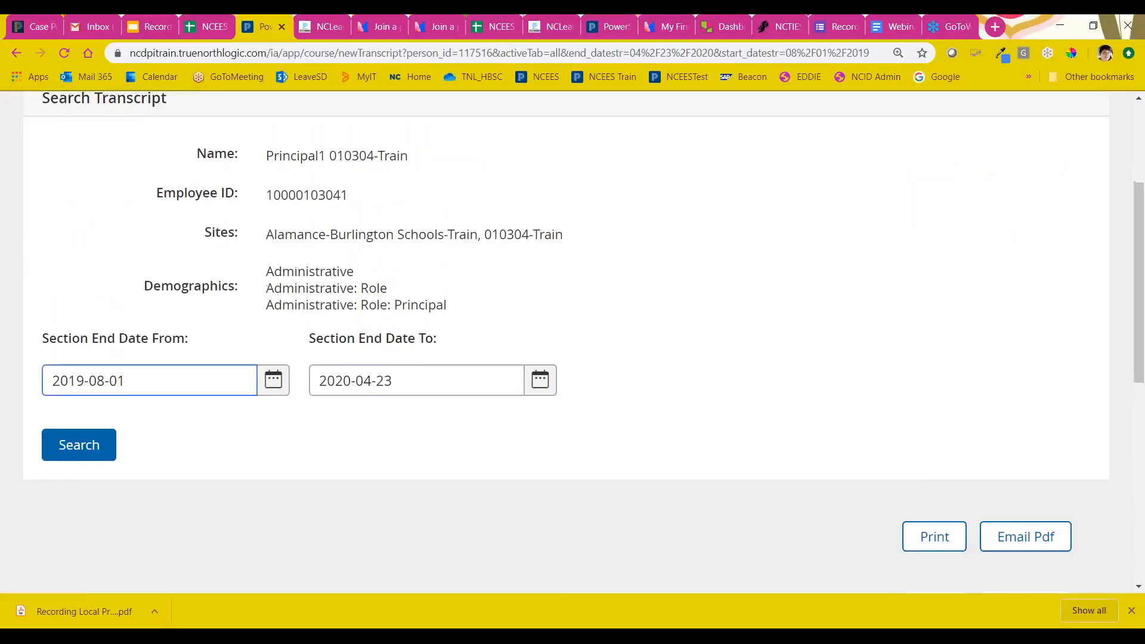
pyautogui.scroll(-1, 573, 343)
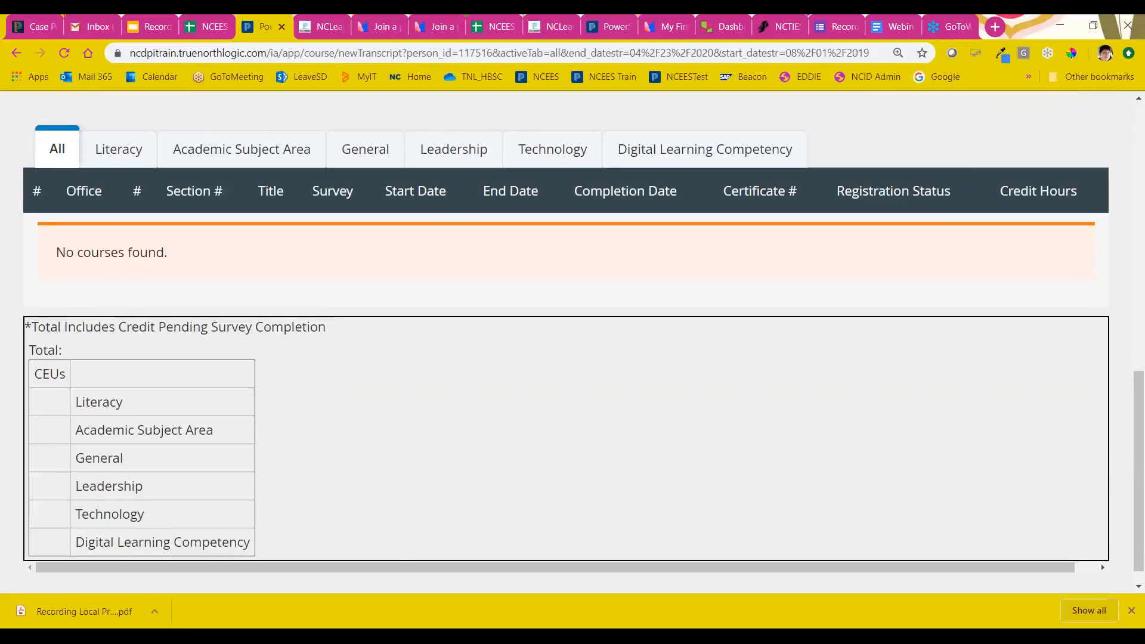
pyautogui.scroll(9, 365, 455)
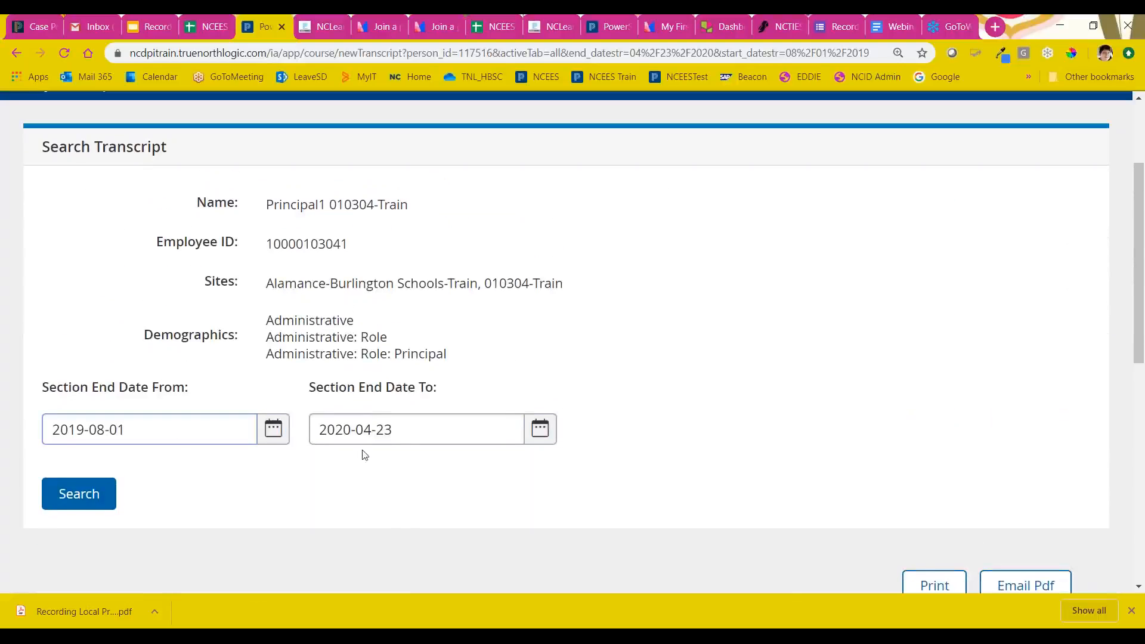
pyautogui.scroll(-1, 420, 459)
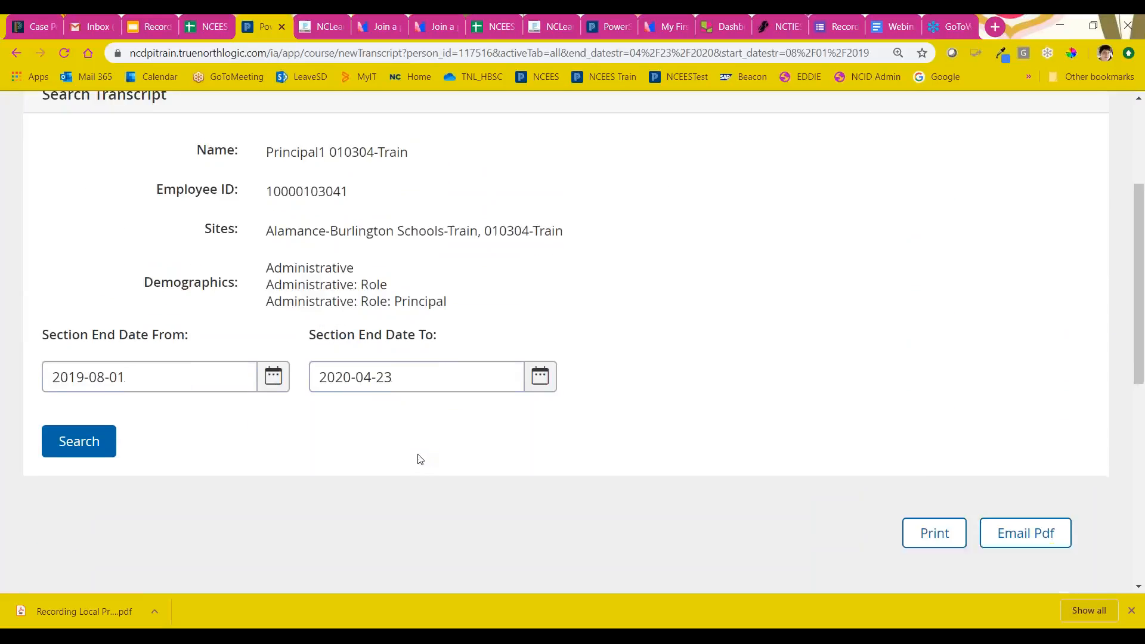
pyautogui.scroll(-8, 420, 459)
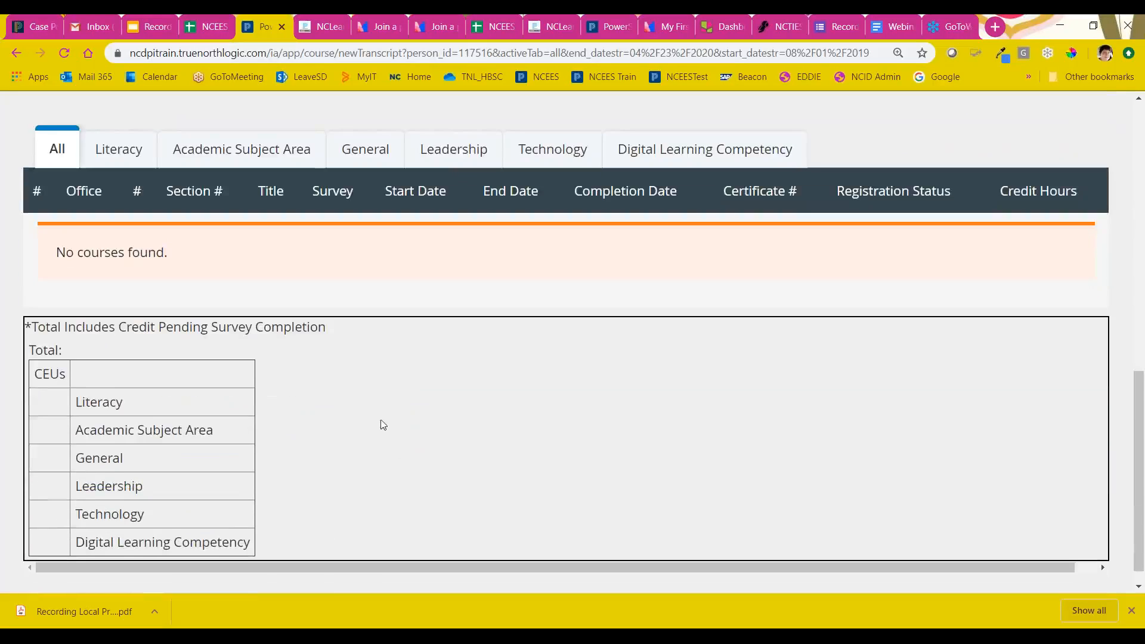
# Step: Open the Staff Dashboards from the System Administration page
pyautogui.scroll(2, 463, 344)
pyautogui.scroll(6, 460, 344)
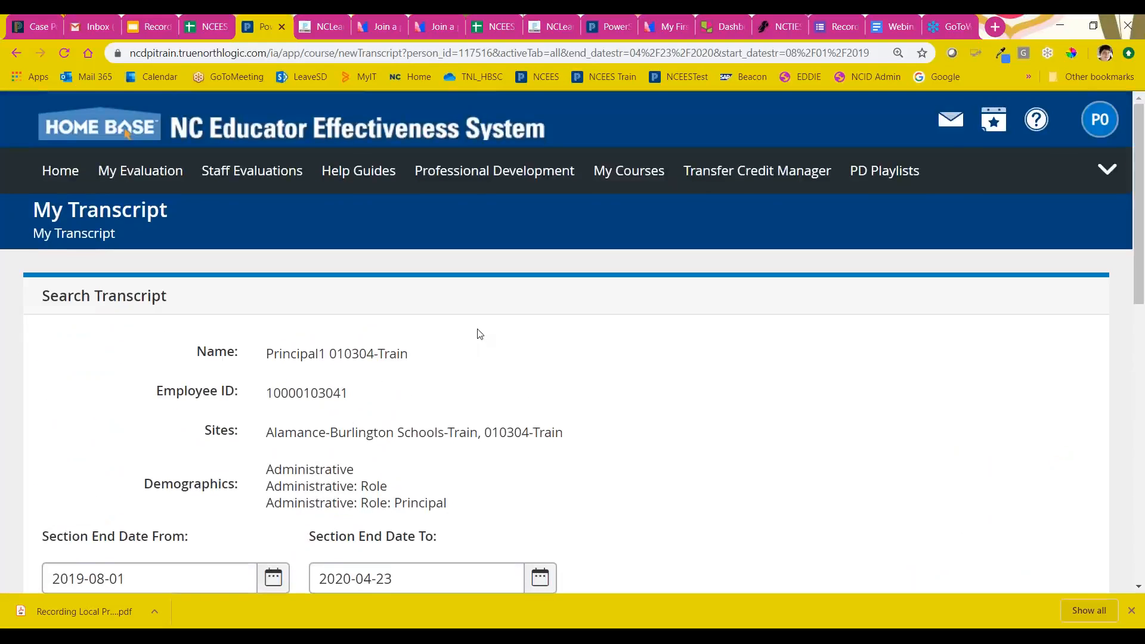
pyautogui.click(1091, 173)
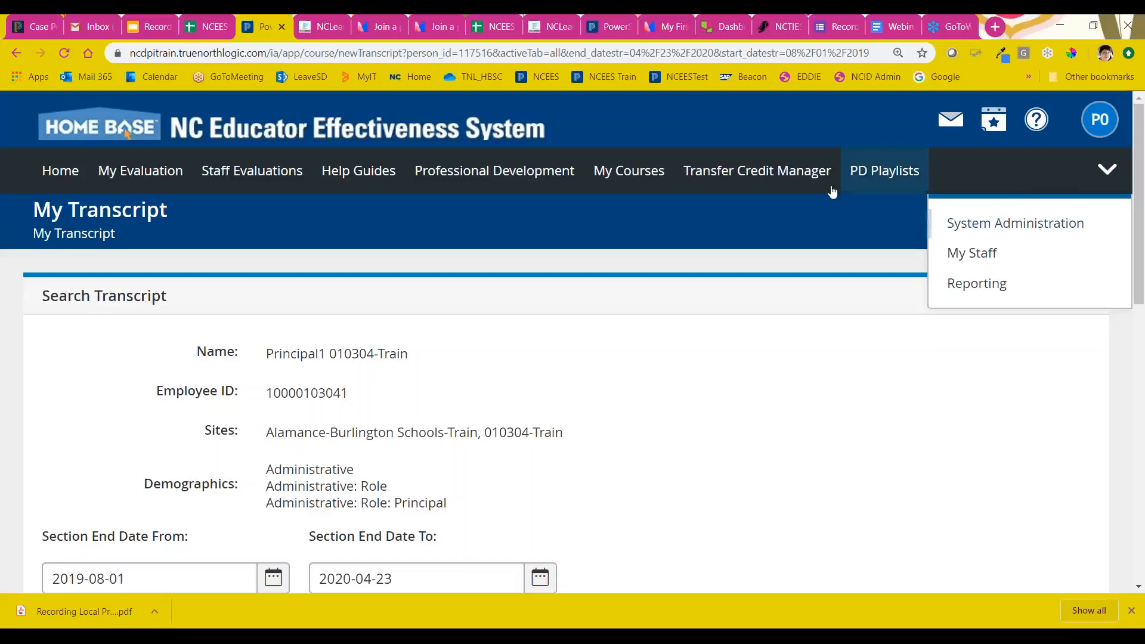
pyautogui.click(1106, 173)
pyautogui.click(1106, 173)
pyautogui.click(1032, 223)
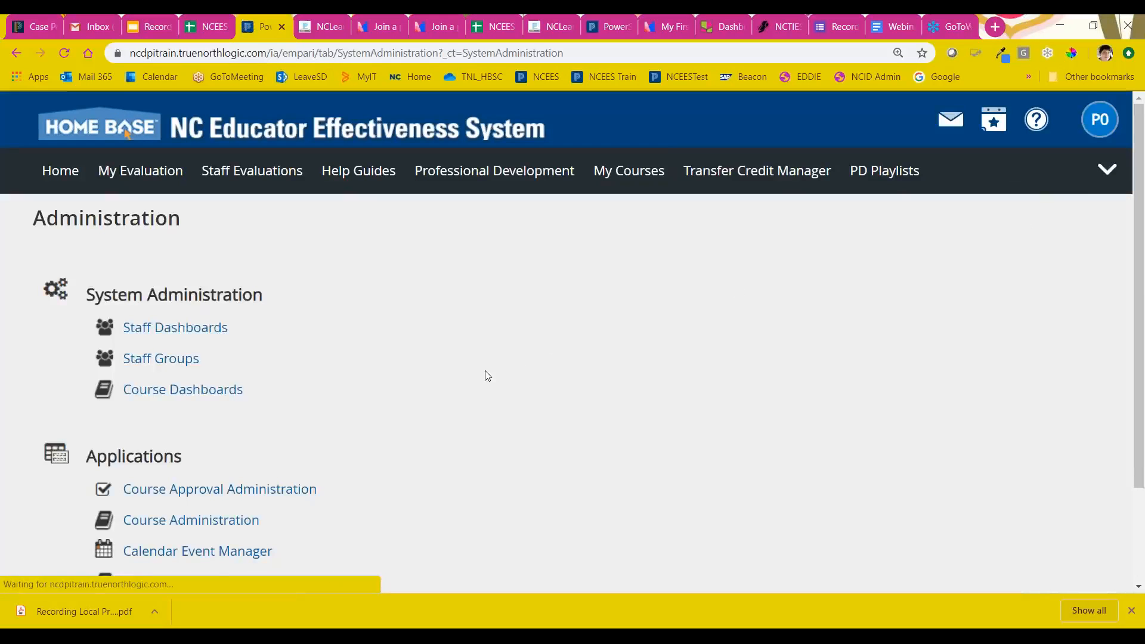
pyautogui.click(171, 331)
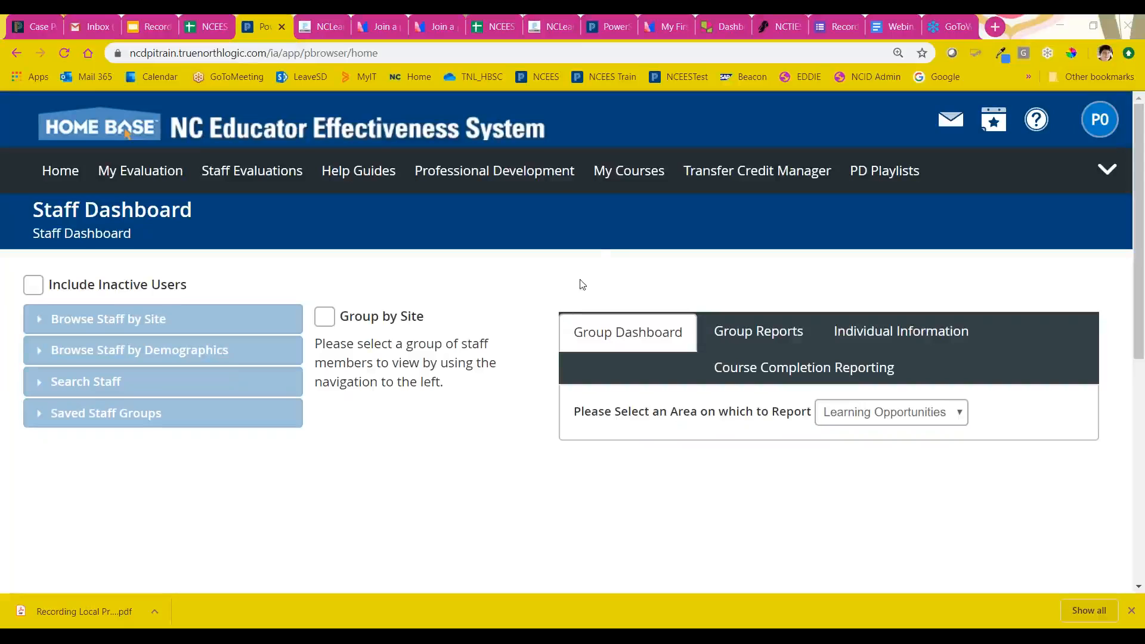
# Step: Return to My Courses and open My Transcript to review the user's route to a transcript
pyautogui.click(621, 175)
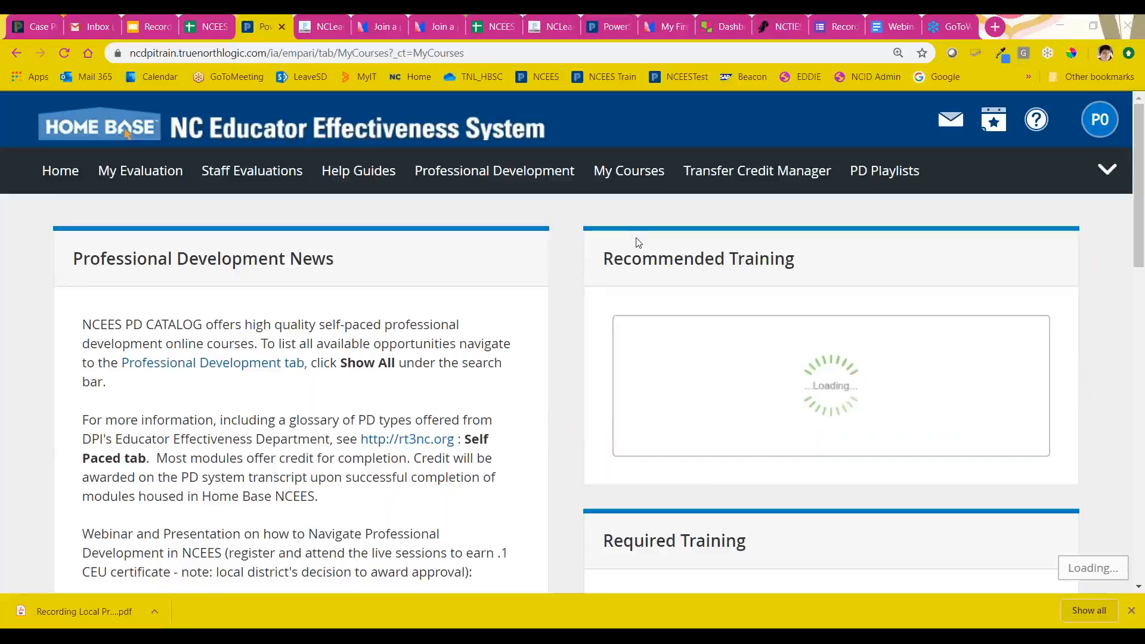
pyautogui.scroll(-15, 671, 227)
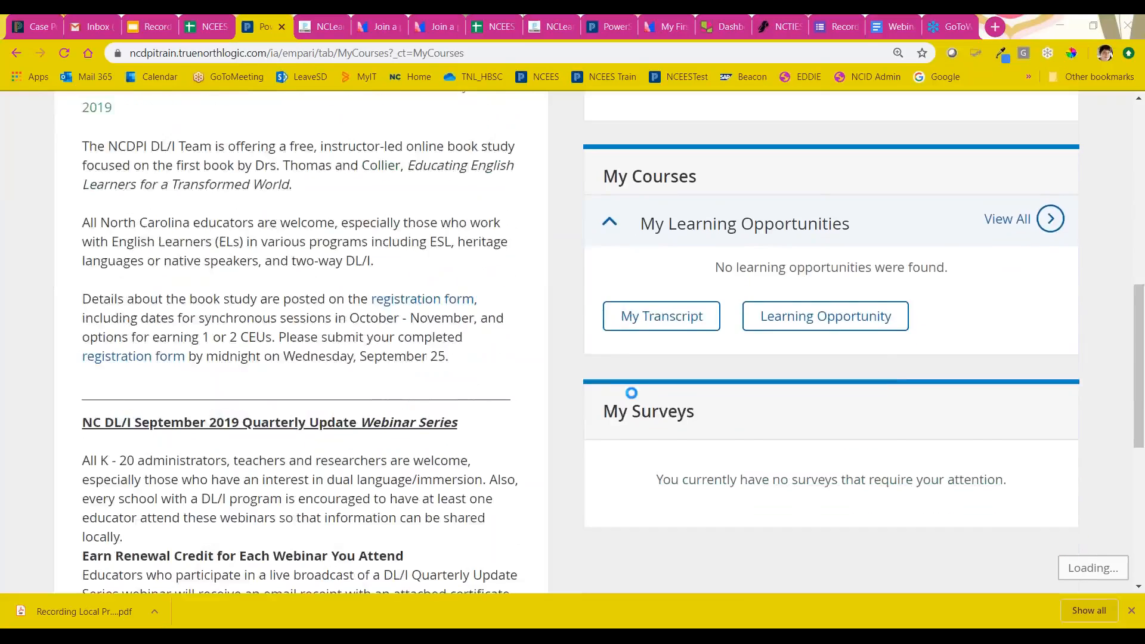
pyautogui.scroll(2, 671, 227)
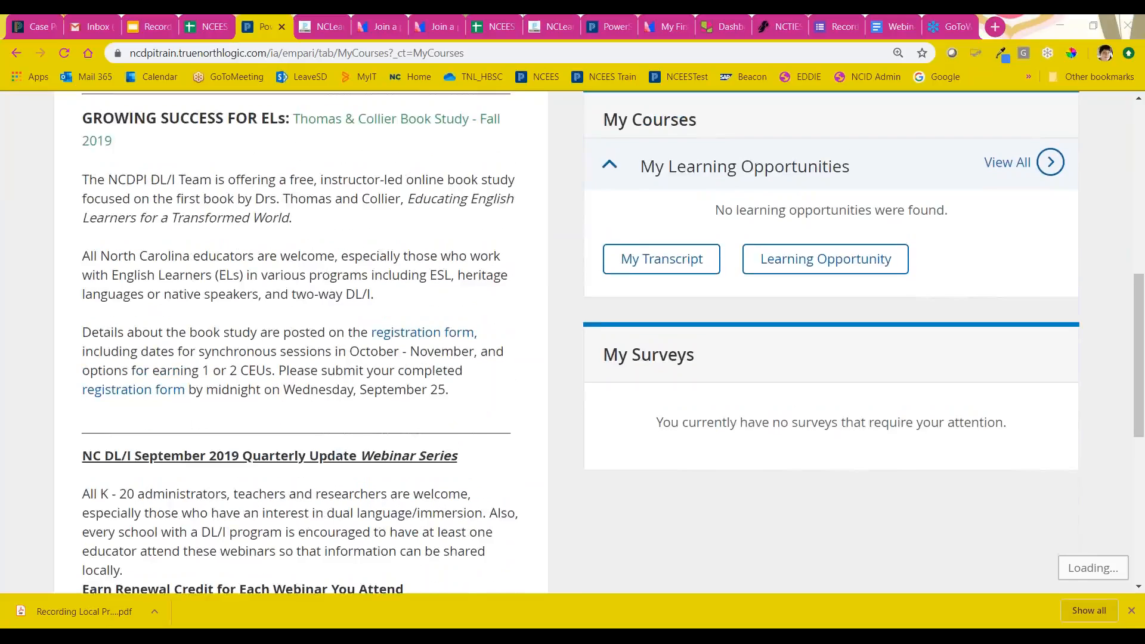
pyautogui.click(668, 259)
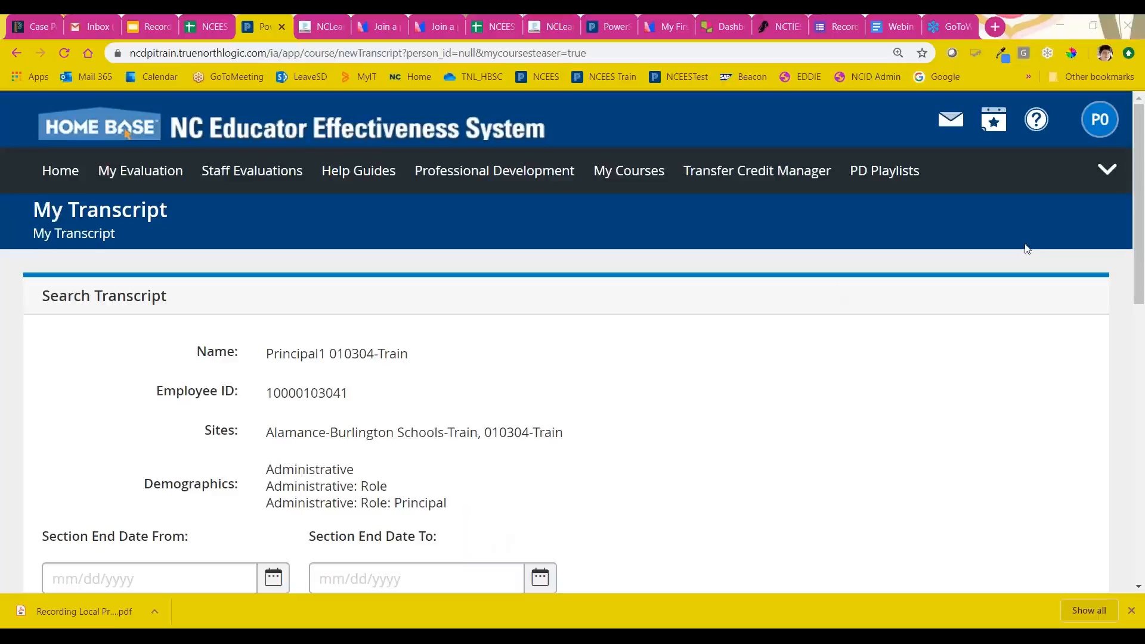
# Step: Go from My Transcript to System Administration and open the Staff Dashboards
pyautogui.click(1103, 176)
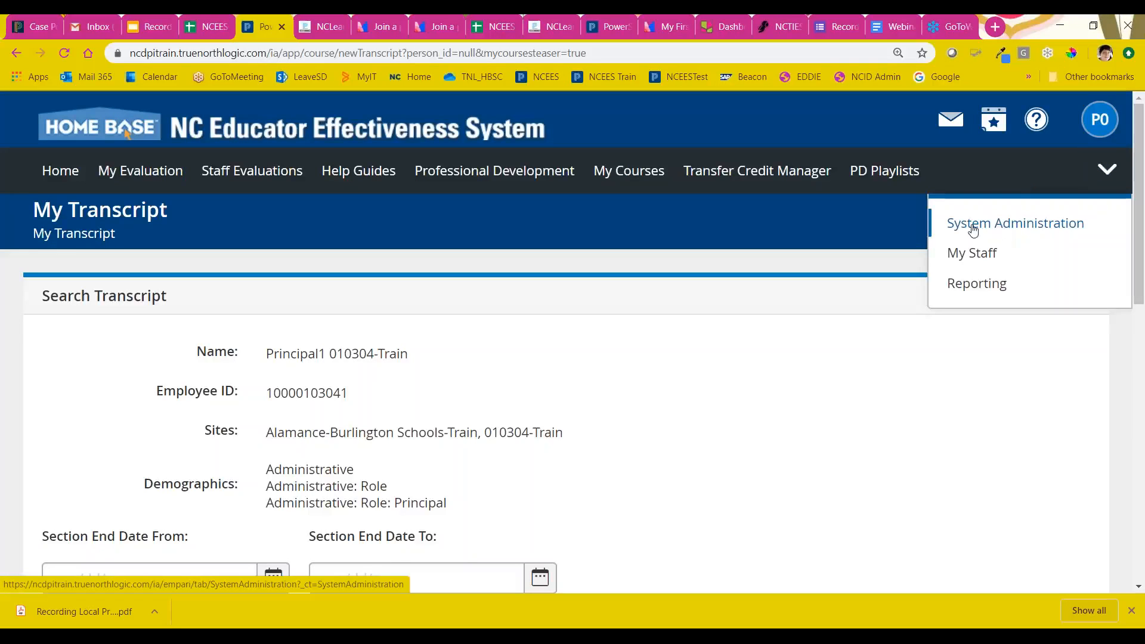
pyautogui.click(1005, 229)
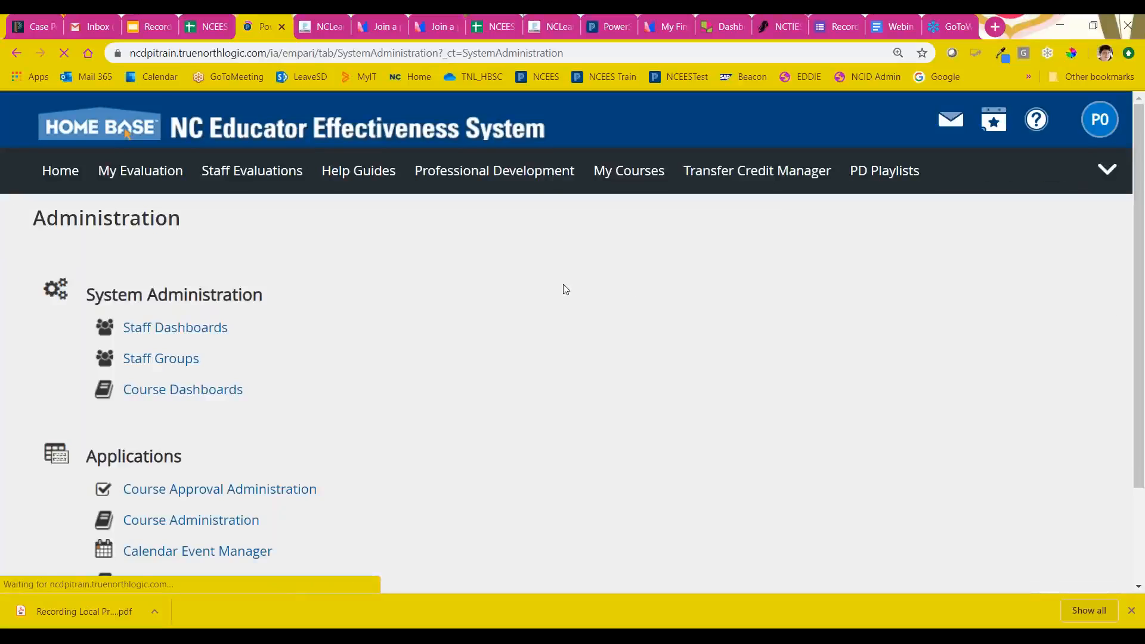
pyautogui.click(157, 331)
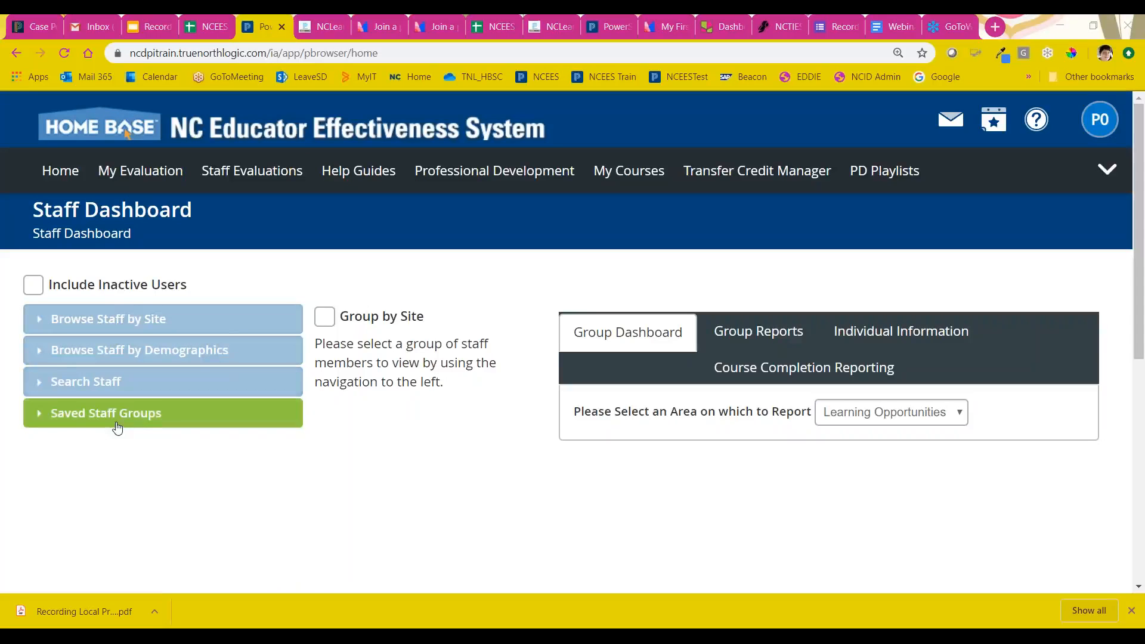
# Step: Browse staff by site down to Alamance-Train, select All My Sites, and open the Teacher1 training account's individual information
pyautogui.click(43, 326)
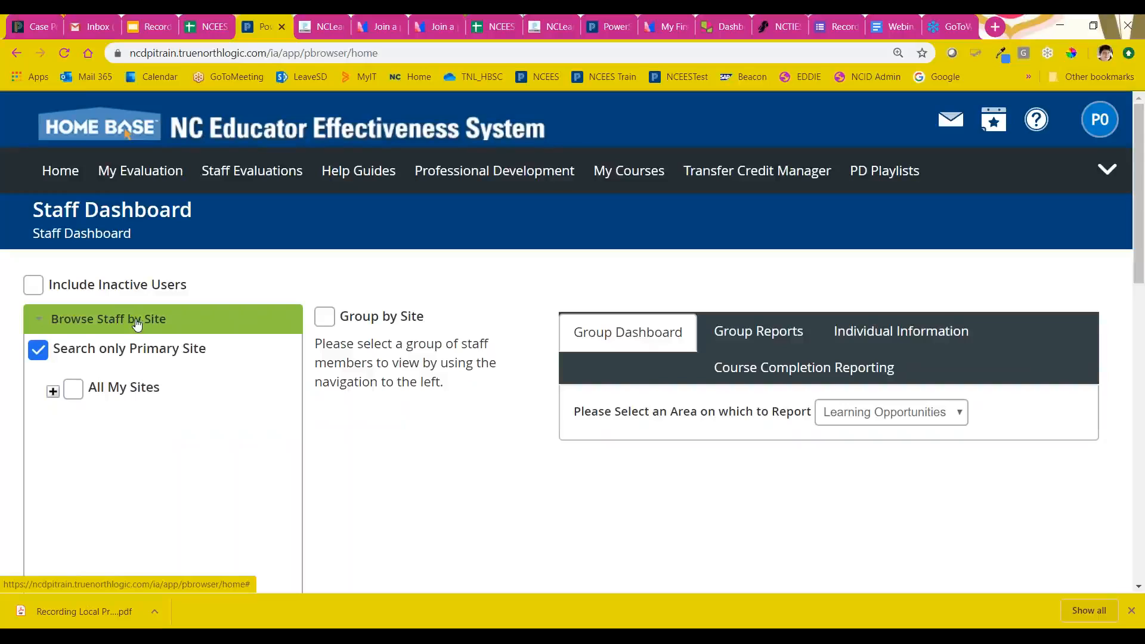
pyautogui.click(53, 392)
pyautogui.click(70, 421)
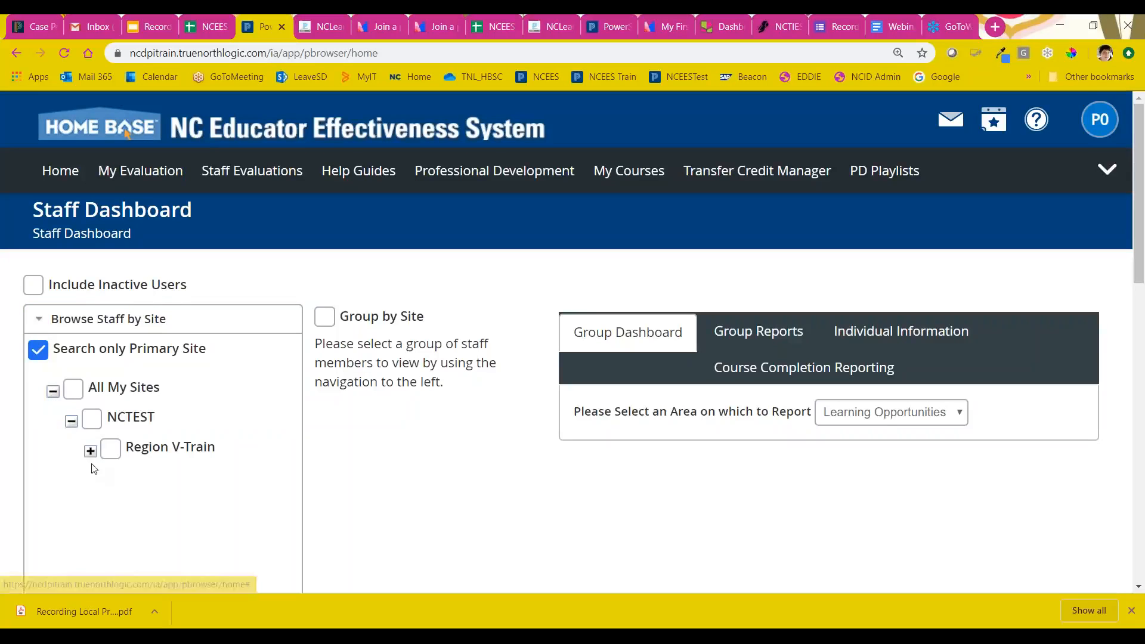
pyautogui.click(90, 451)
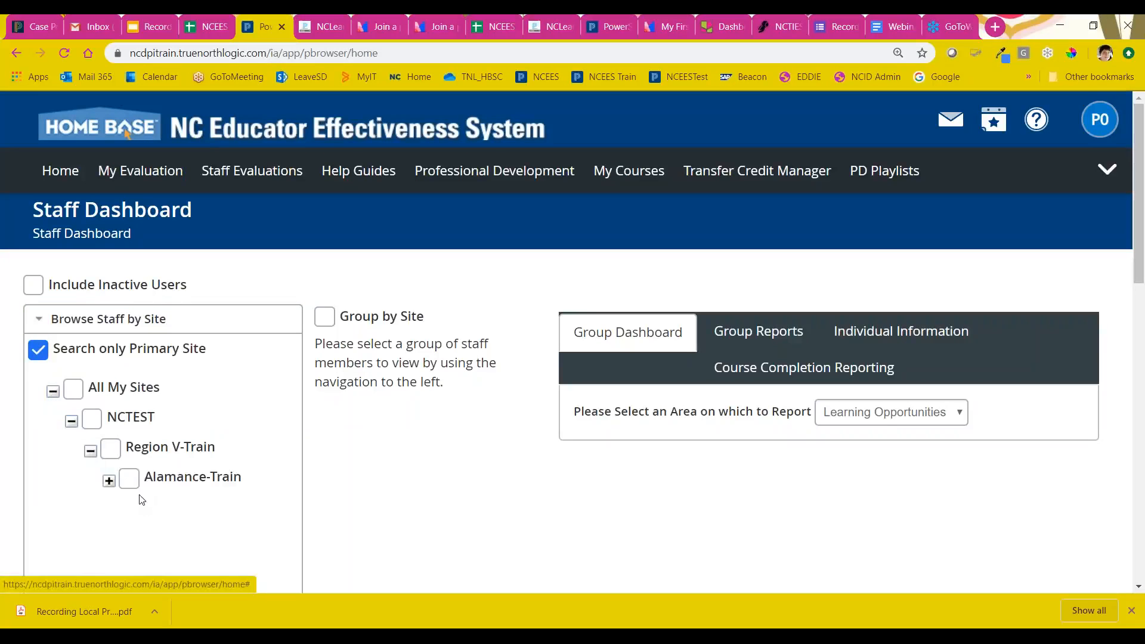
pyautogui.click(72, 393)
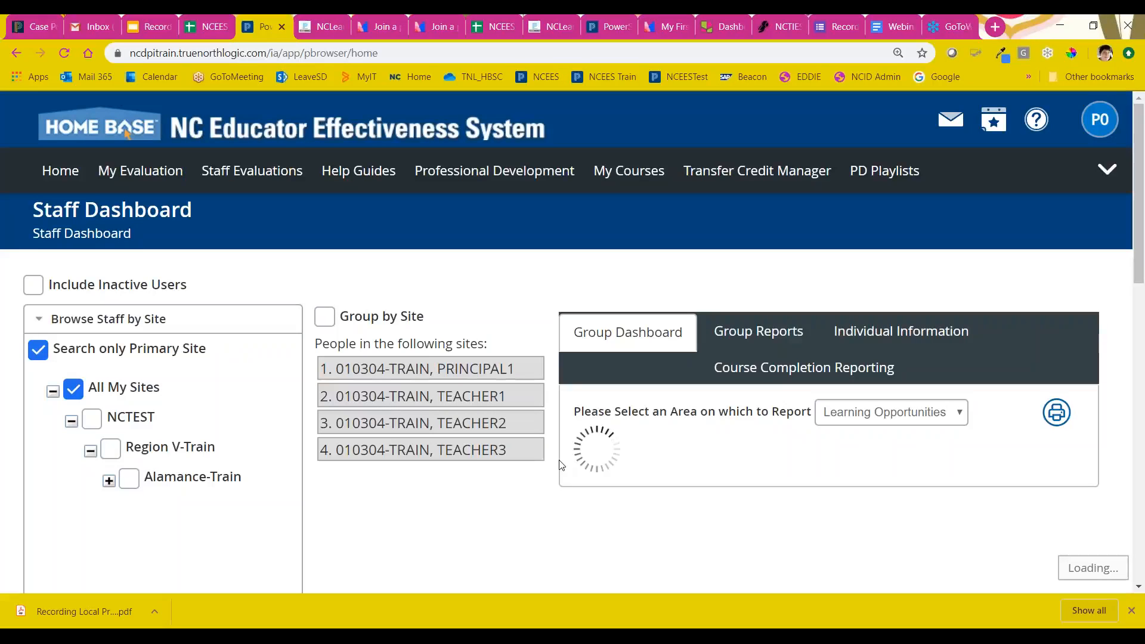
pyautogui.click(417, 402)
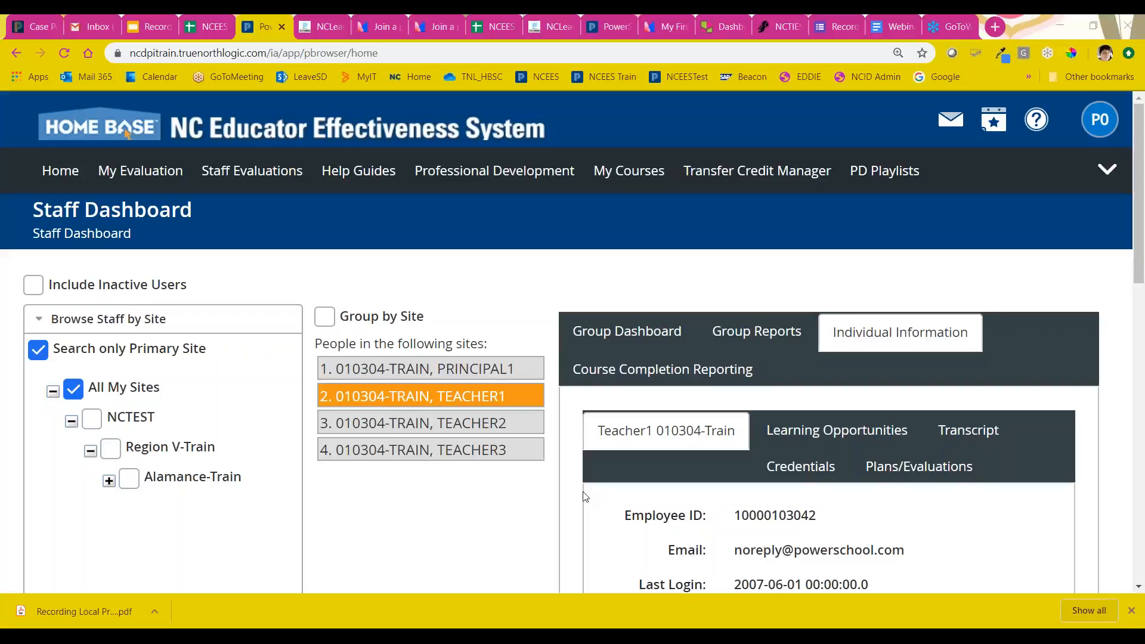
# Step: Go back to System Administration and reopen the Staff Dashboards for a fresh staff selection
pyautogui.click(1107, 170)
pyautogui.click(1033, 225)
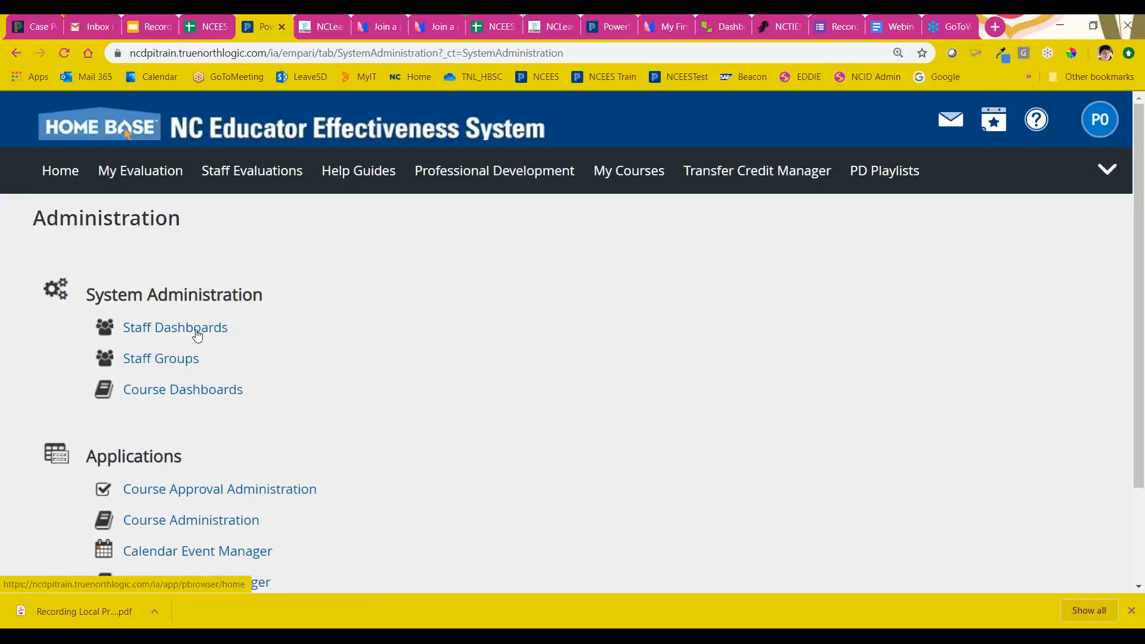
pyautogui.click(197, 332)
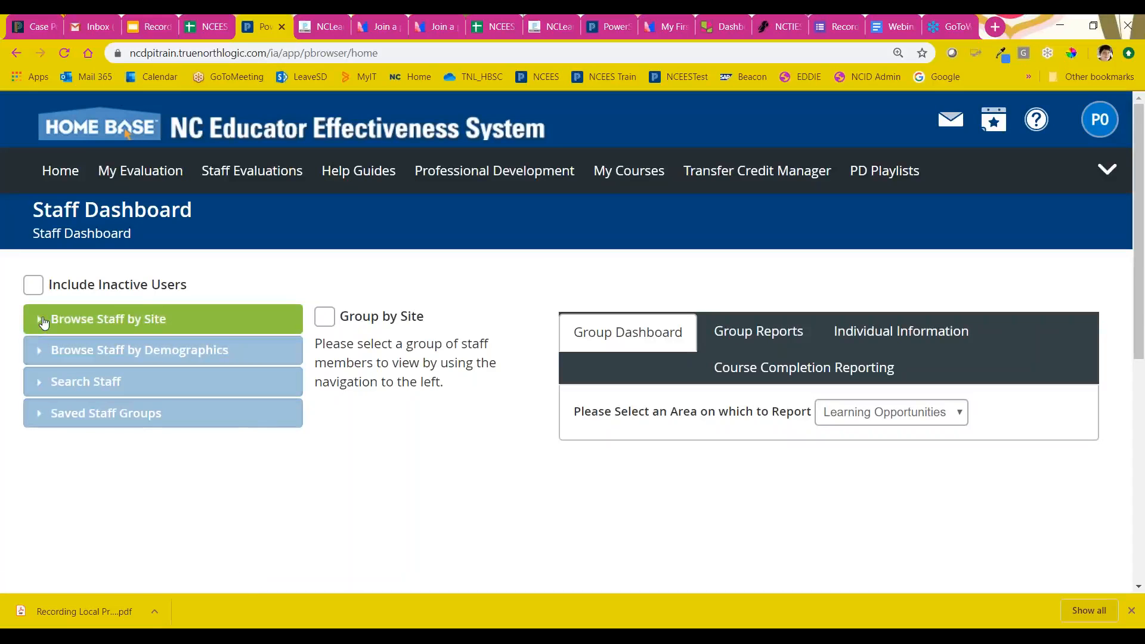
# Step: Browse staff by site with Search only Primary Site turned off, select All My Sites, and choose the Teacher1 training account
pyautogui.click(41, 323)
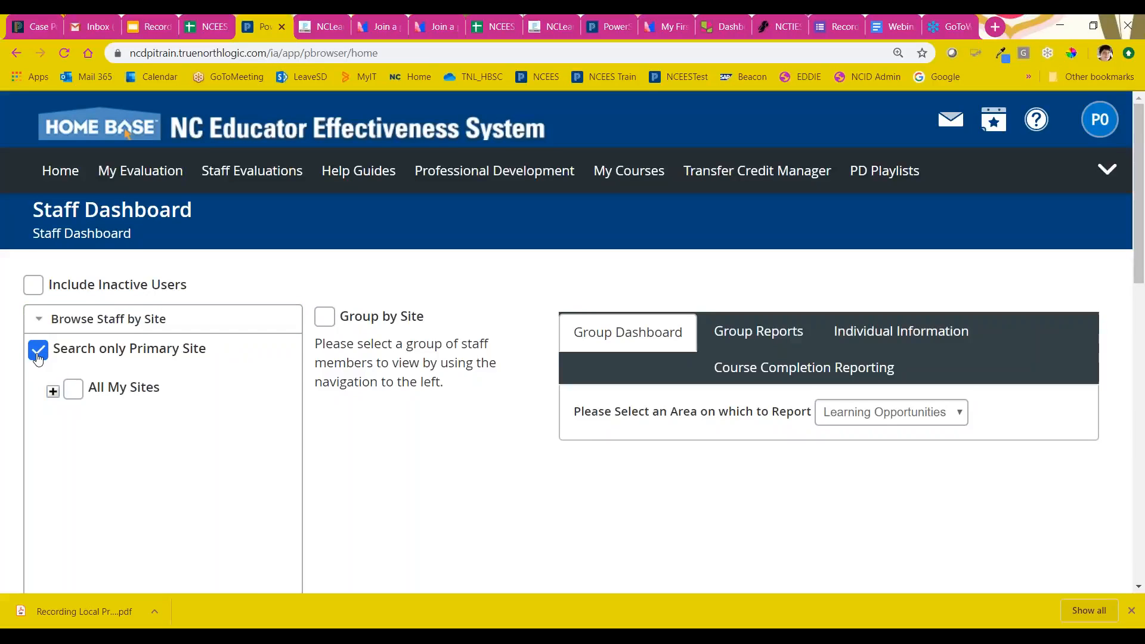
pyautogui.click(38, 351)
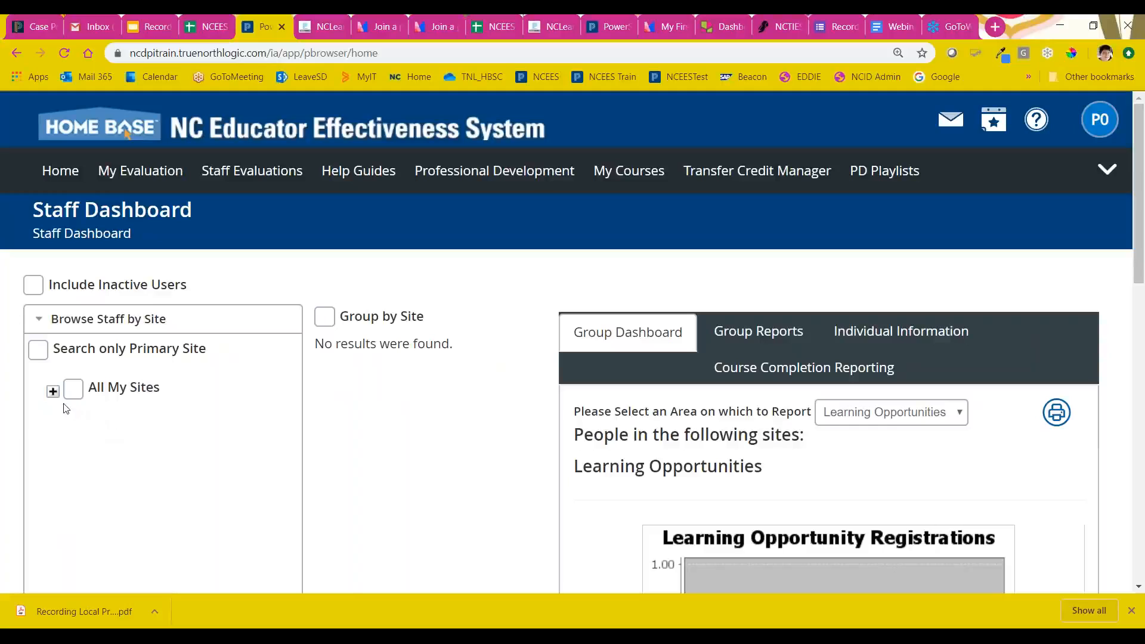
pyautogui.click(39, 353)
pyautogui.click(38, 353)
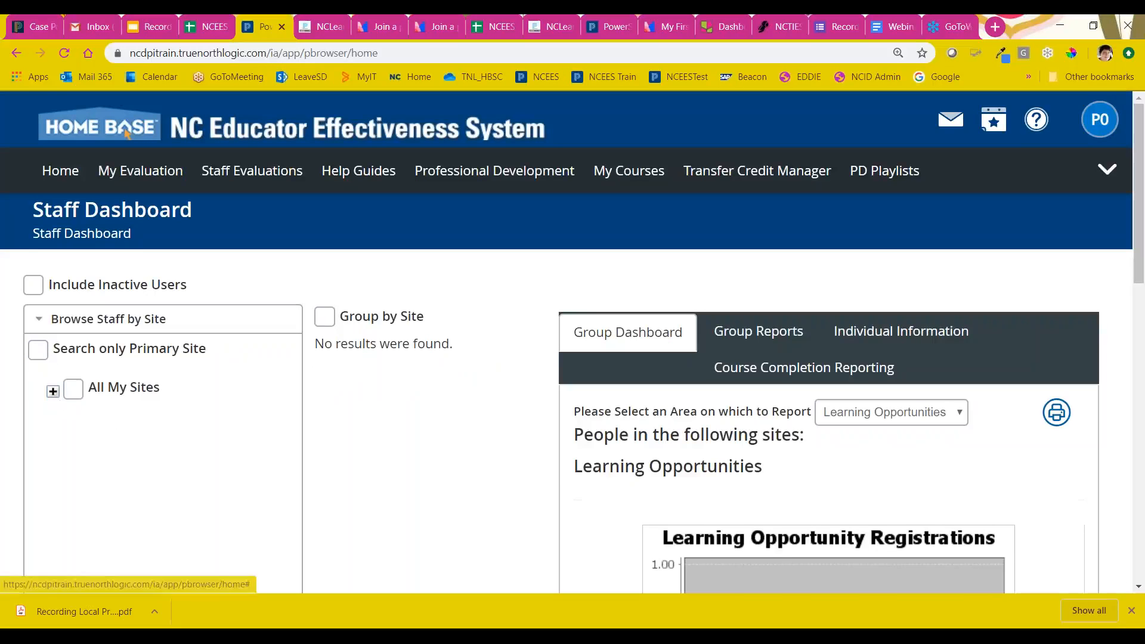
pyautogui.click(53, 392)
pyautogui.click(76, 392)
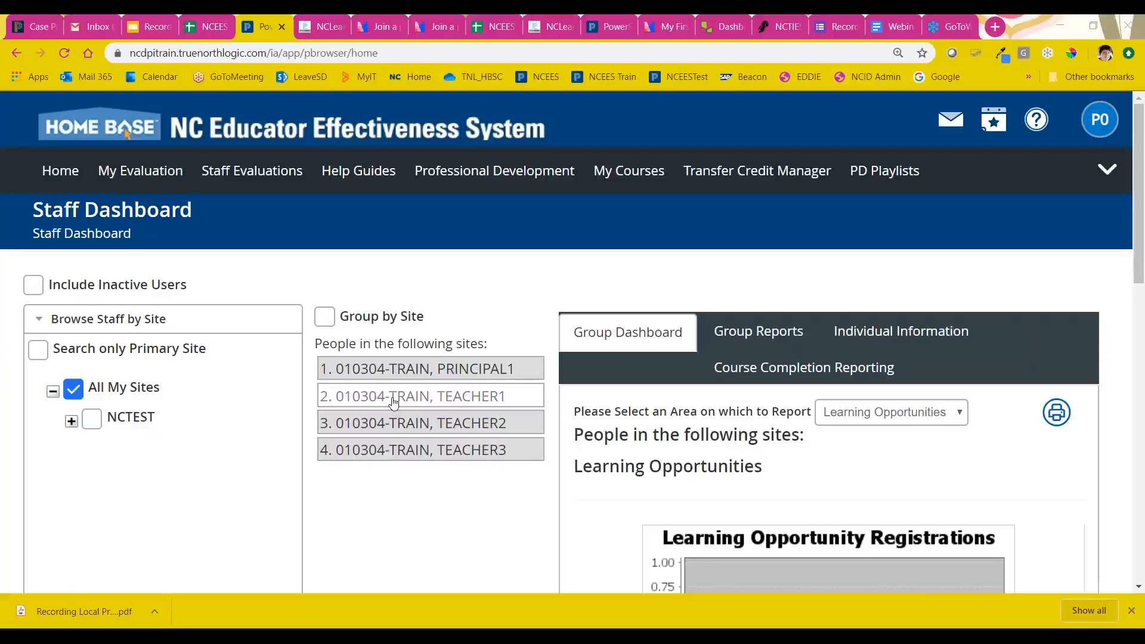
pyautogui.click(431, 397)
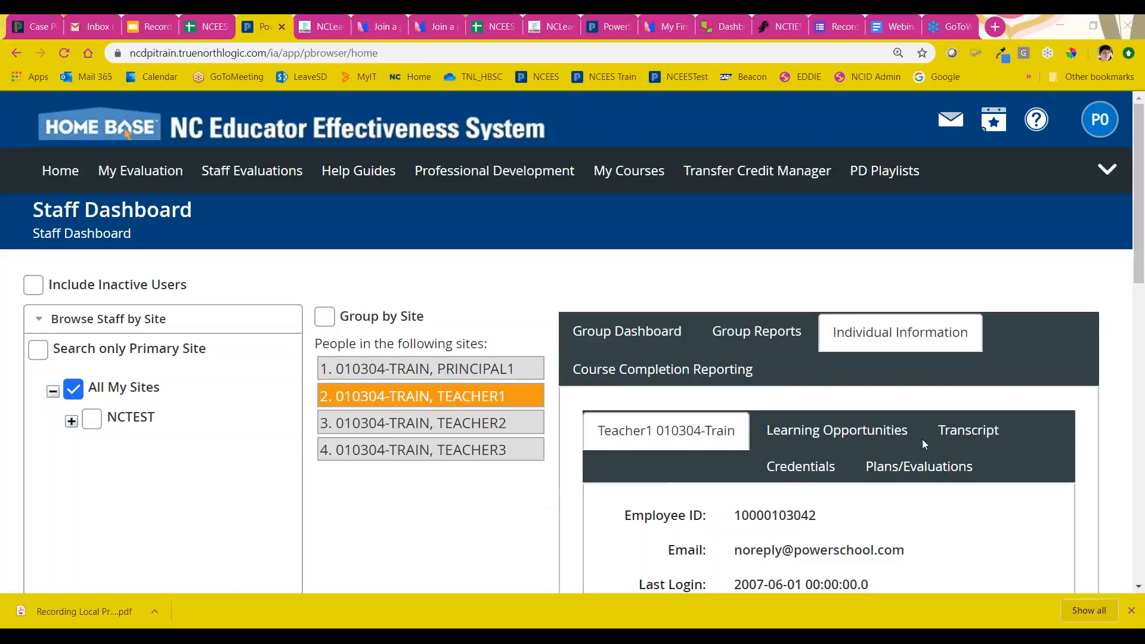
# Step: Review Teacher1's Individual Information and open that staff member's Transcript
pyautogui.scroll(-3, 1000, 431)
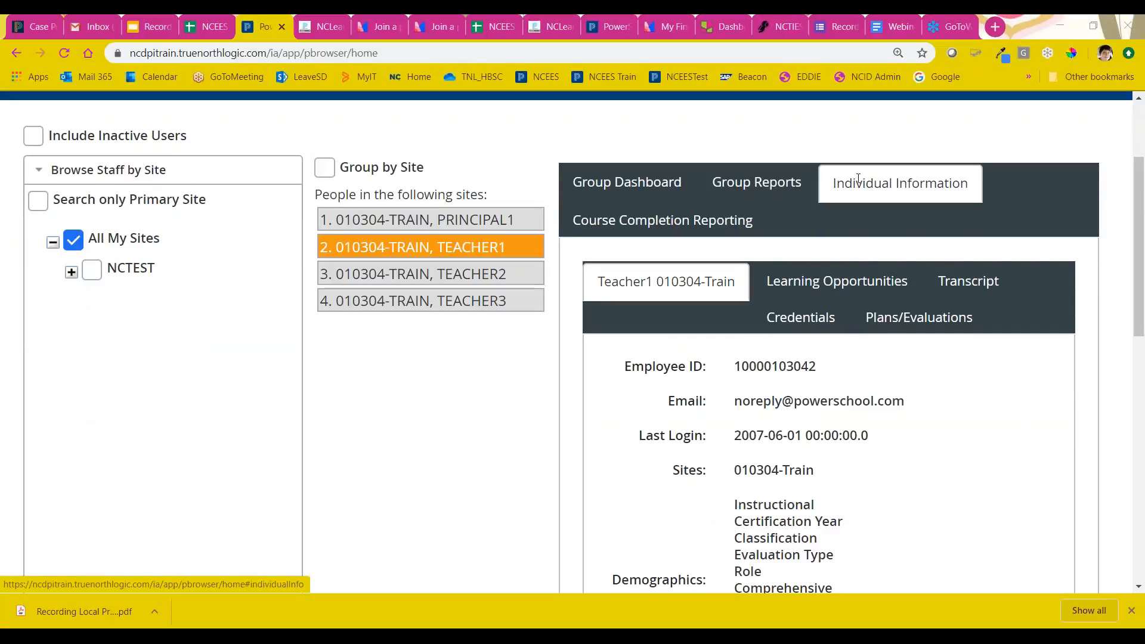
pyautogui.moveTo(841, 184)
pyautogui.mouseDown()
pyautogui.moveTo(948, 183)
pyautogui.moveTo(854, 175)
pyautogui.mouseUp()
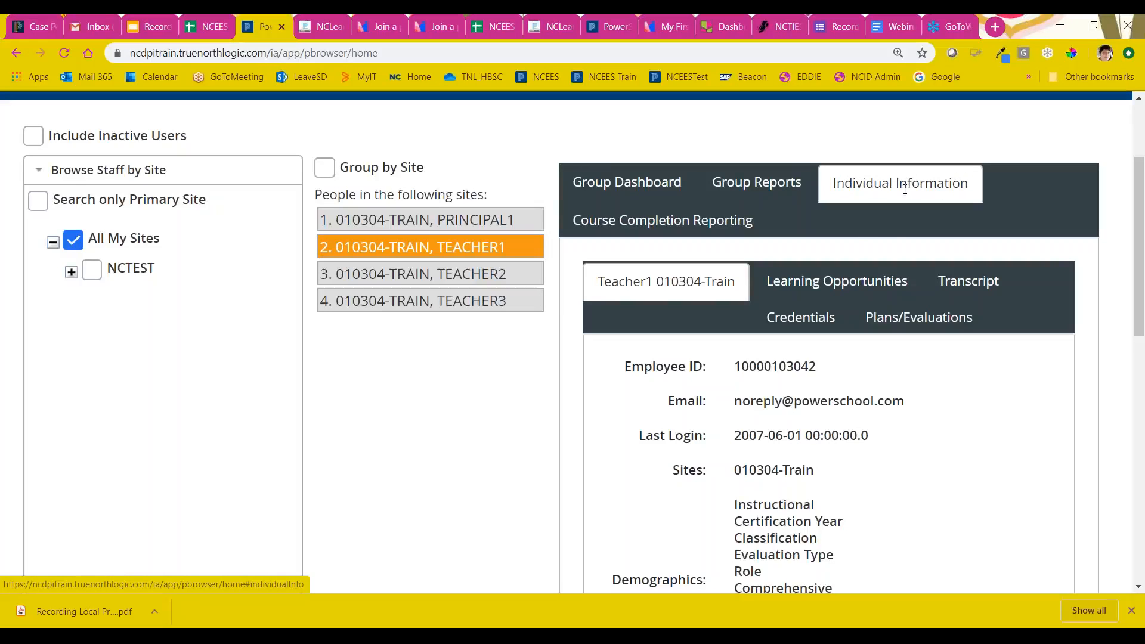
pyautogui.scroll(-2, 889, 391)
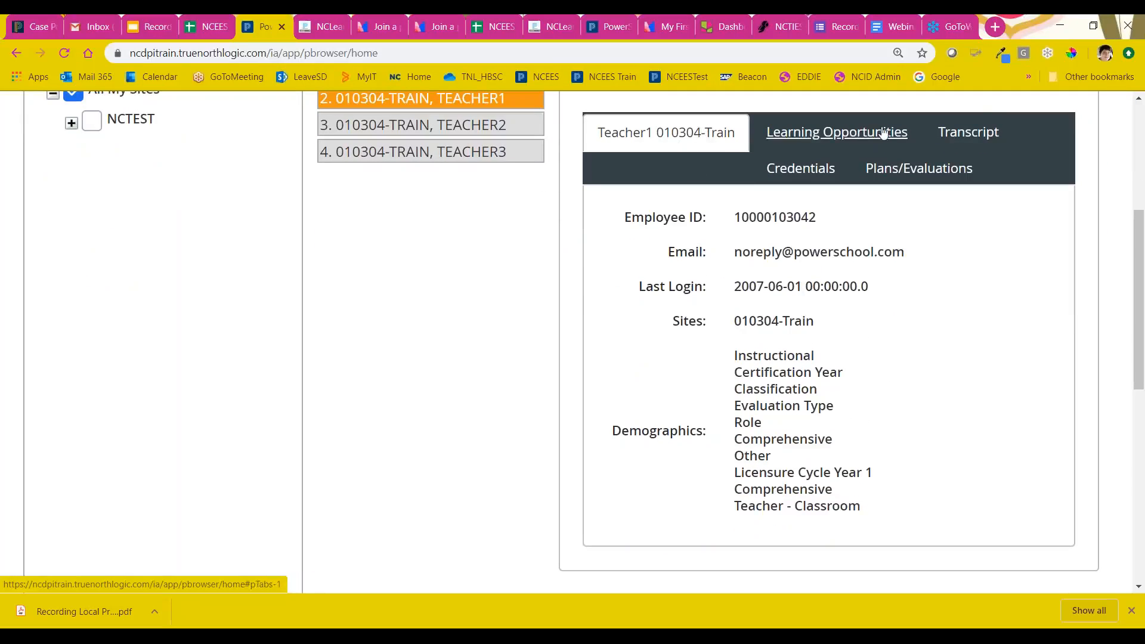
pyautogui.click(966, 134)
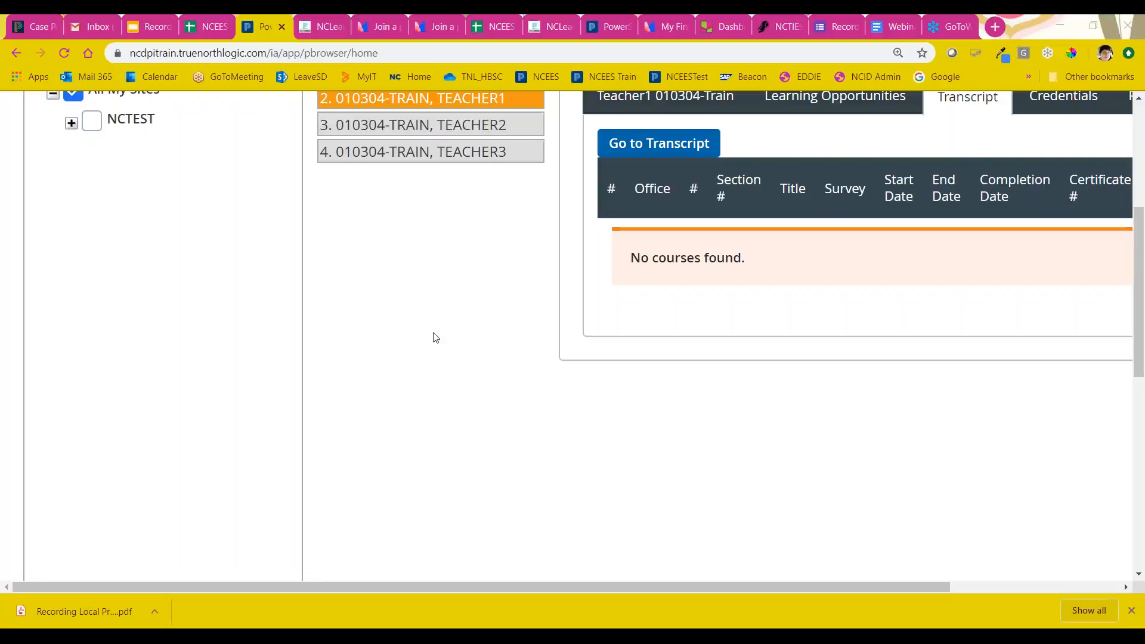
# Step: Switch to the Google Slides presentation, present it full screen from Locating a Transcript, and advance to the Understanding a Transcript slide
pyautogui.click(145, 26)
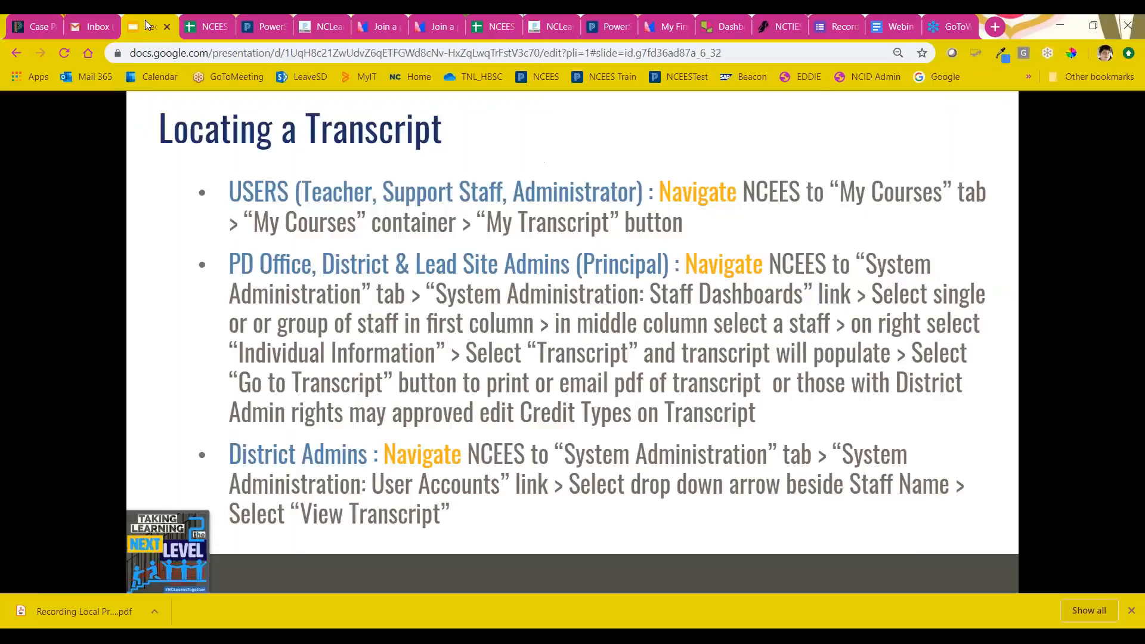
pyautogui.click(990, 112)
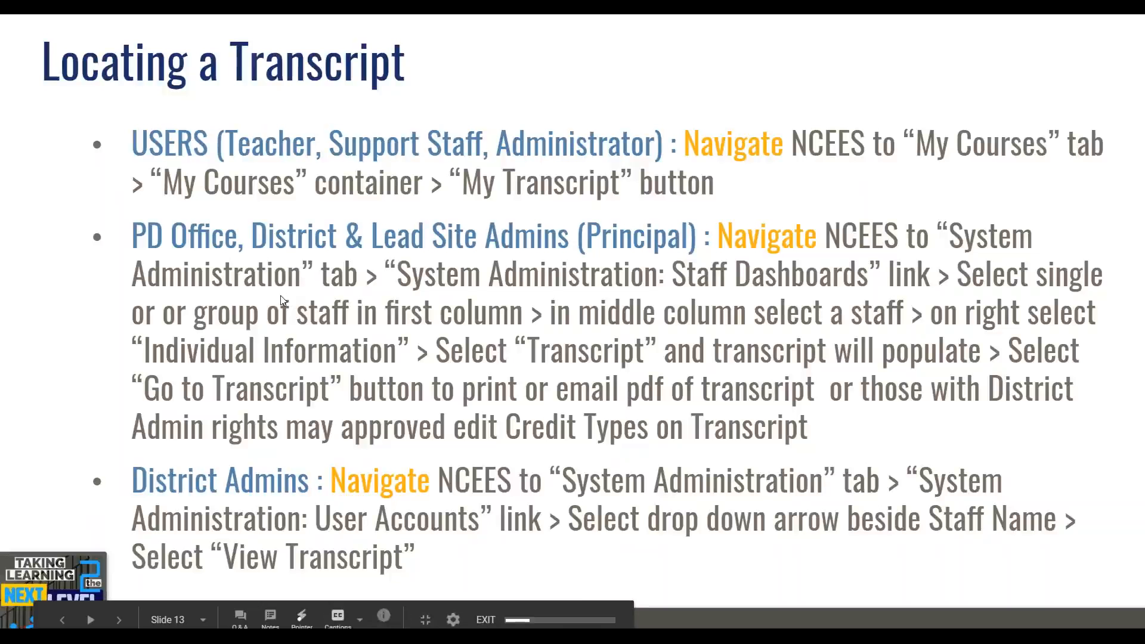
pyautogui.press('Right')
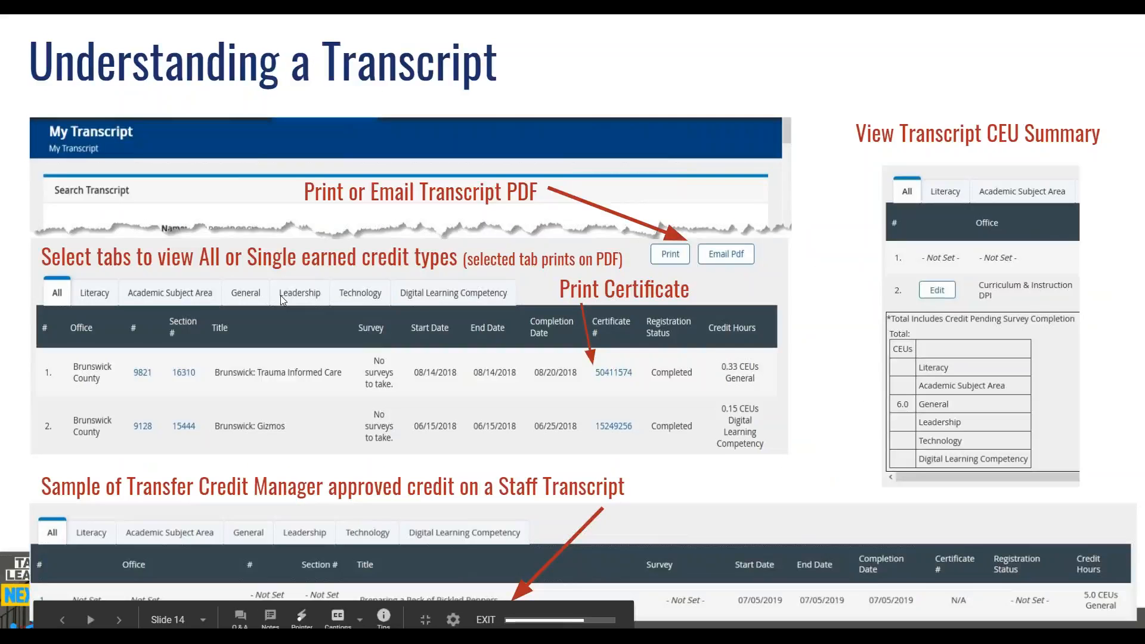
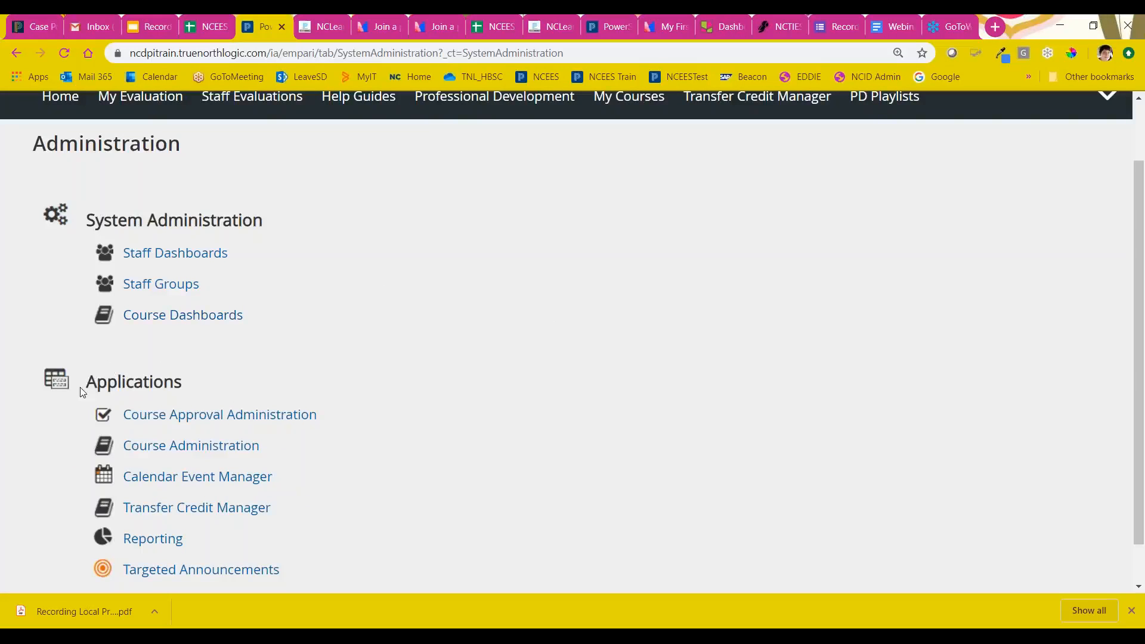
# Step: Open Course Administration from the Applications section of System Administration
pyautogui.scroll(-1, 449, 399)
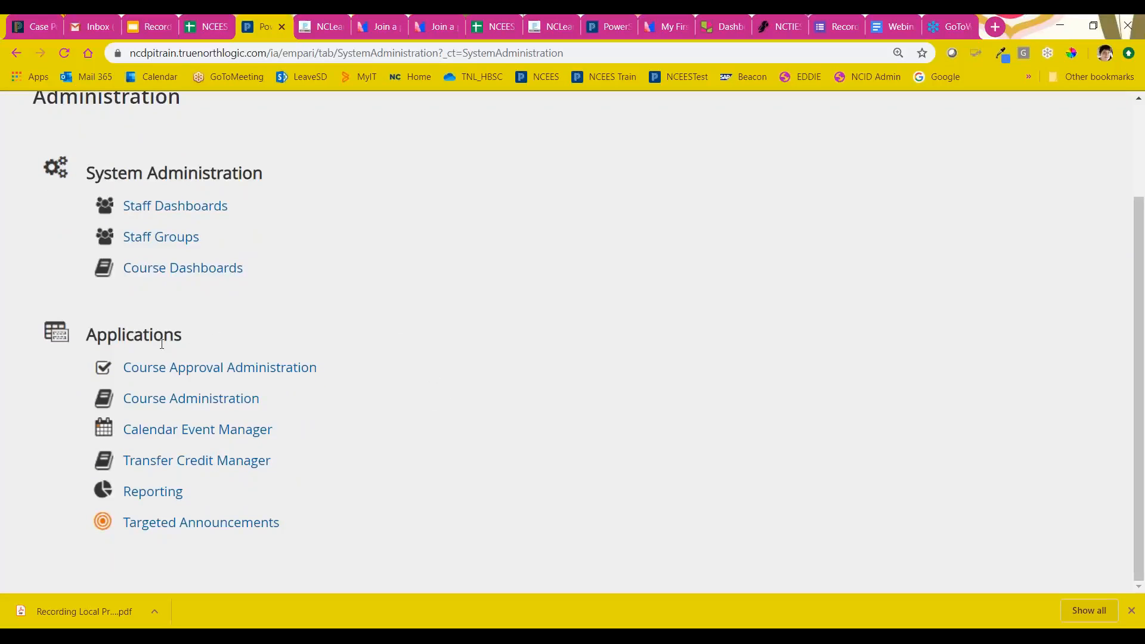
pyautogui.moveTo(278, 400); pyautogui.dragTo(121, 405)
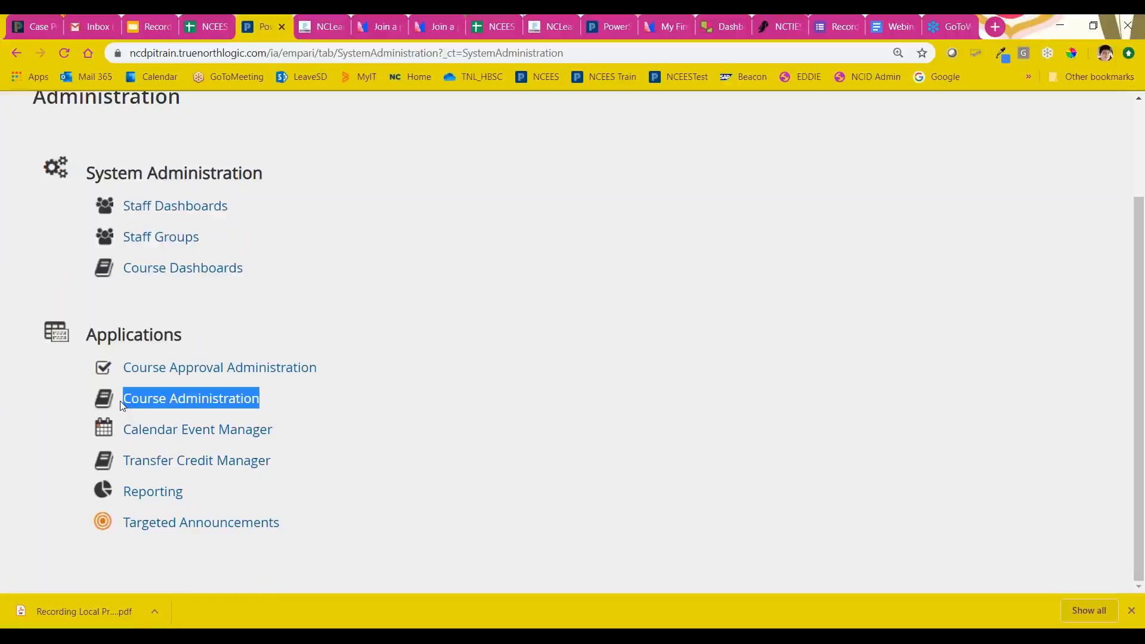
pyautogui.click(642, 610)
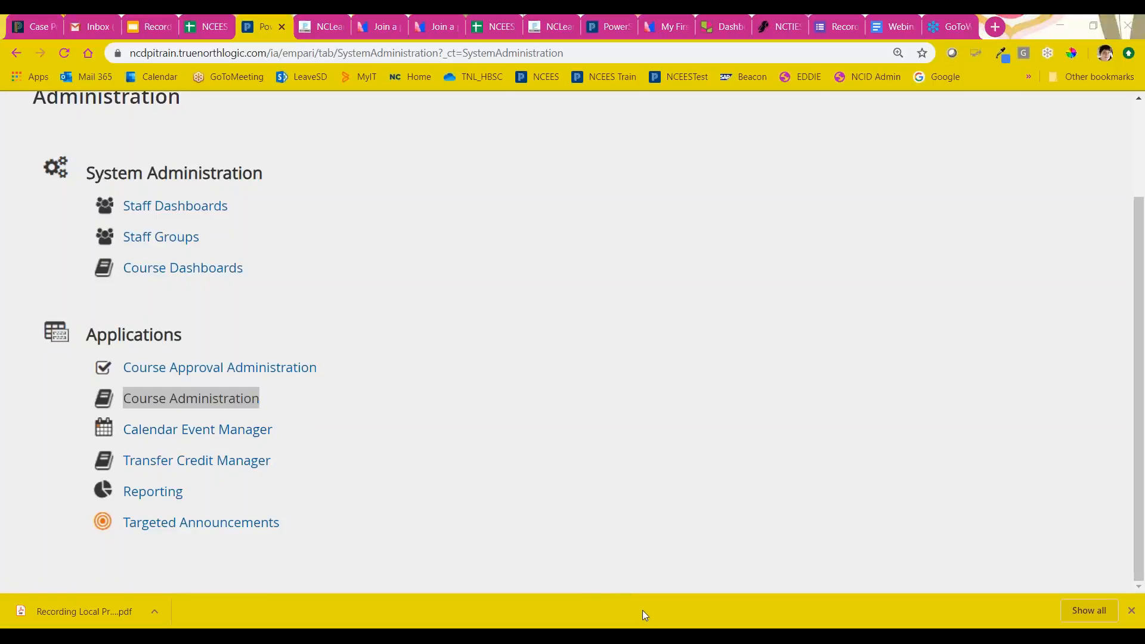
pyautogui.click(210, 402)
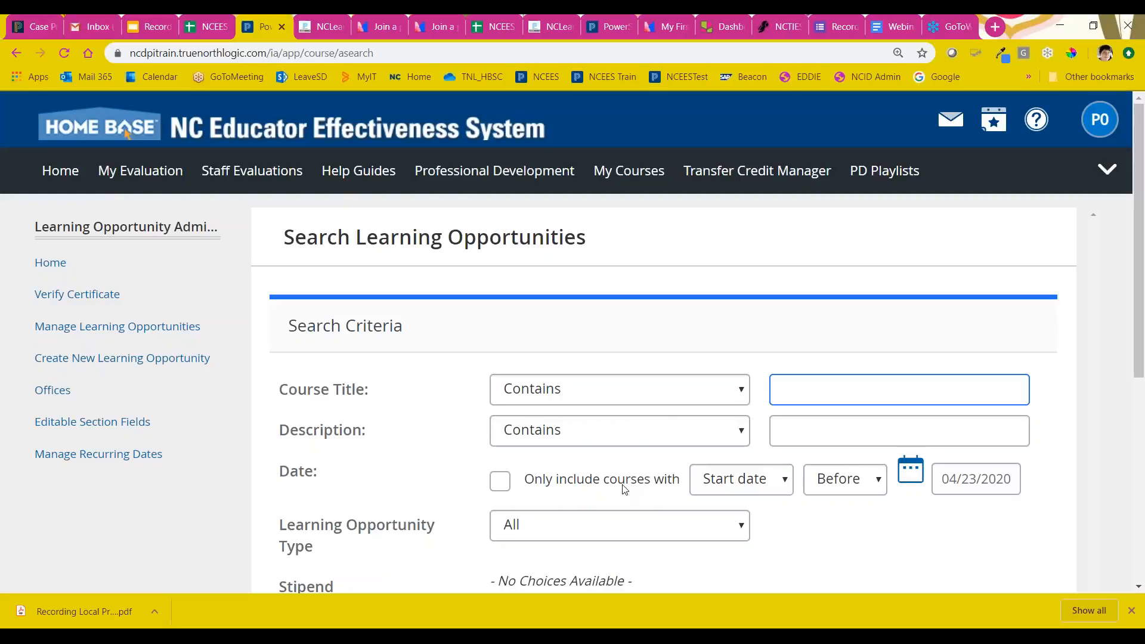
# Step: Examine the learning opportunity search criteria, including the course title, date option, section number and course number fields
pyautogui.scroll(-2, 766, 327)
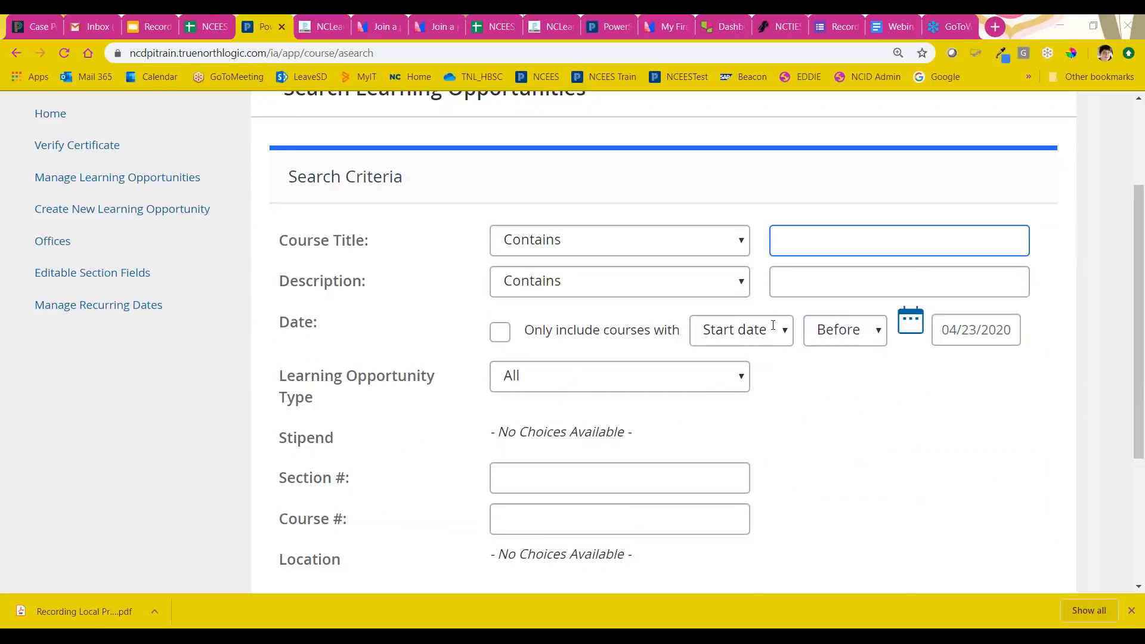
pyautogui.click(820, 233)
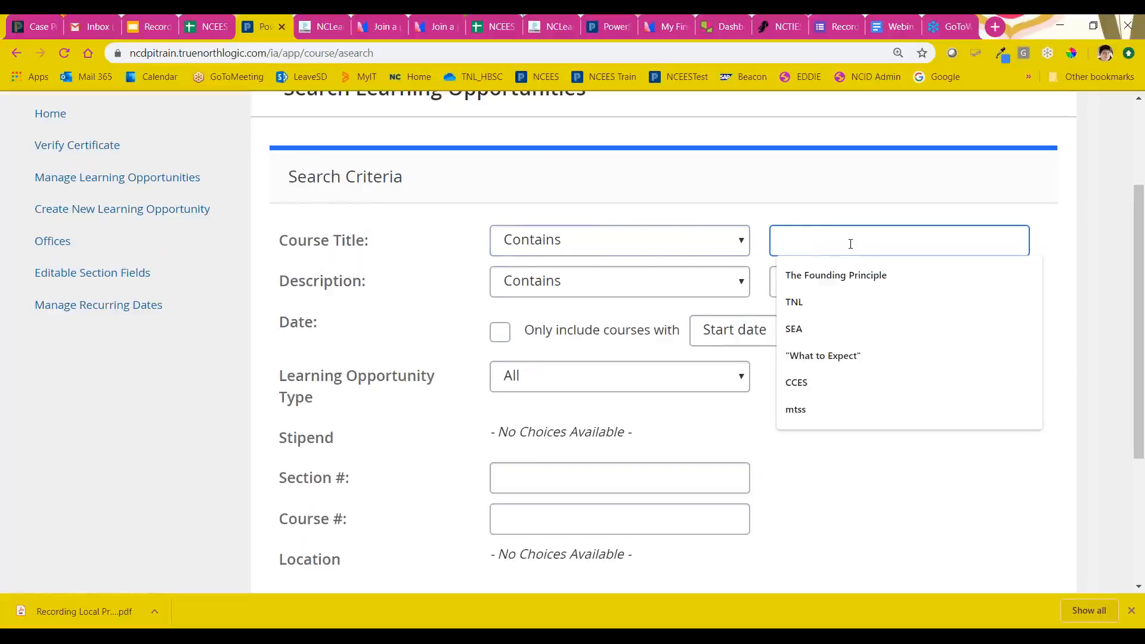
pyautogui.click(371, 329)
pyautogui.click(371, 329)
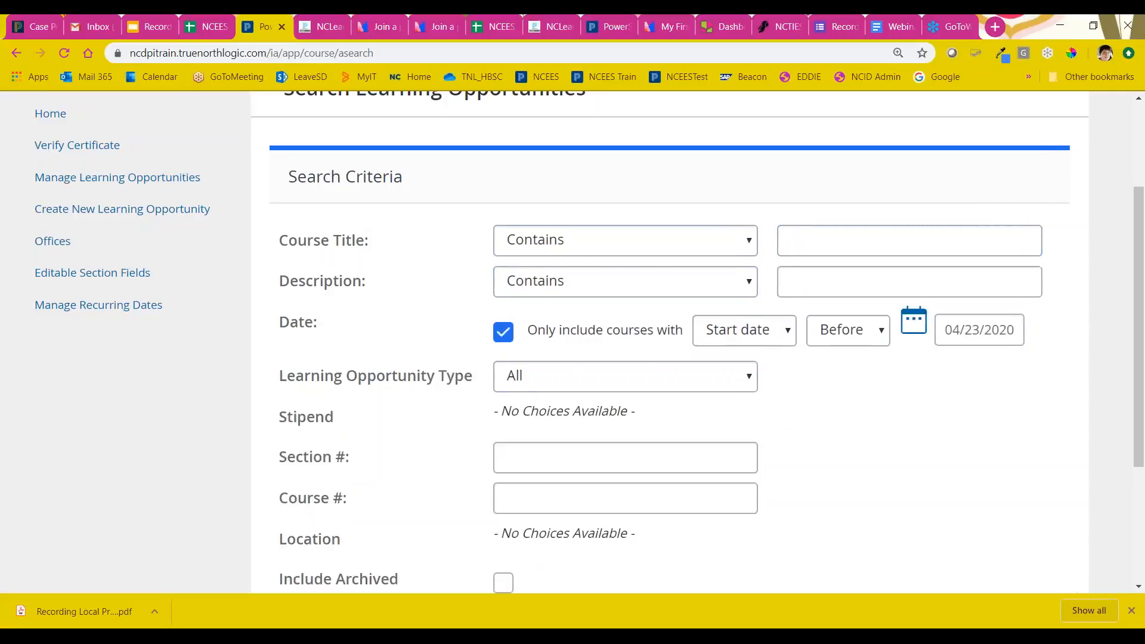
pyautogui.click(502, 332)
pyautogui.scroll(-3, 823, 407)
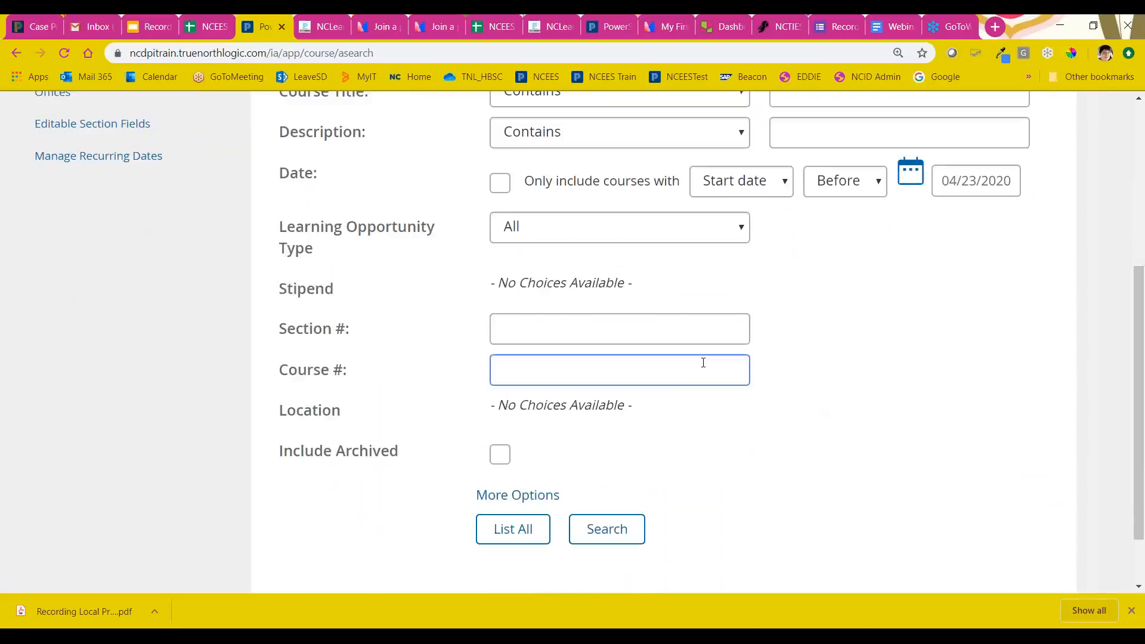
pyautogui.click(554, 329)
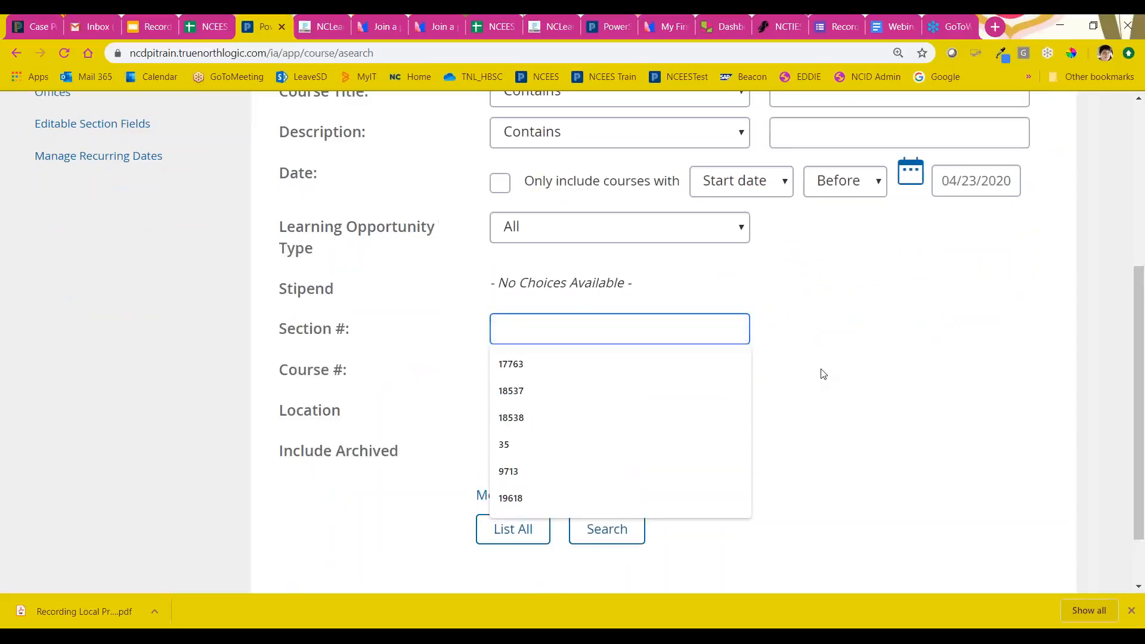
pyautogui.click(799, 376)
pyautogui.click(560, 351)
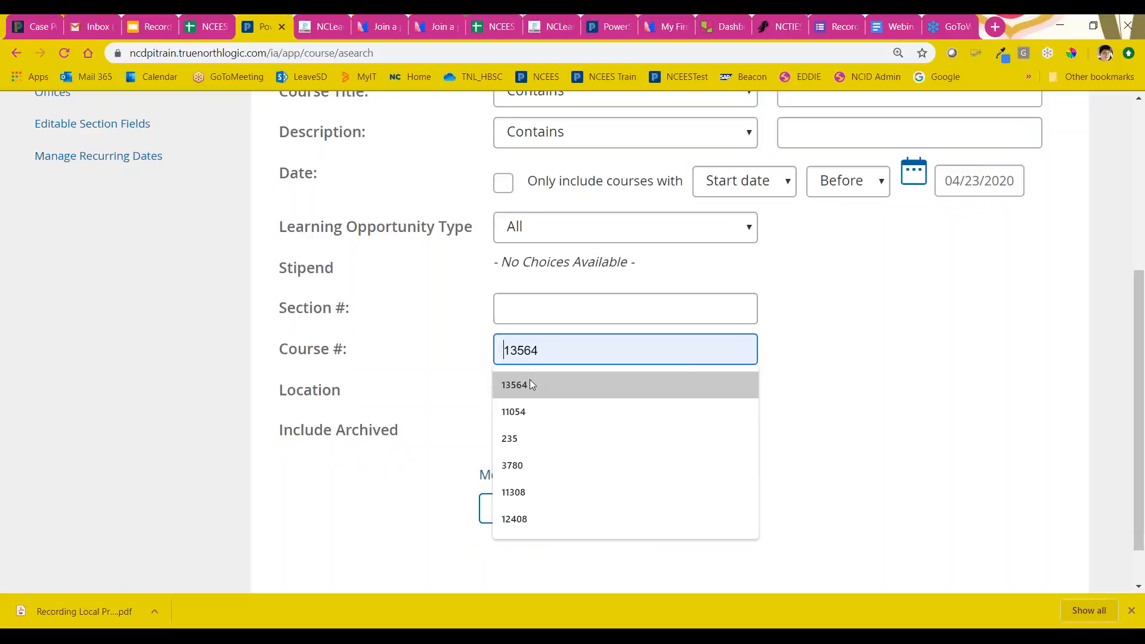
pyautogui.click(848, 373)
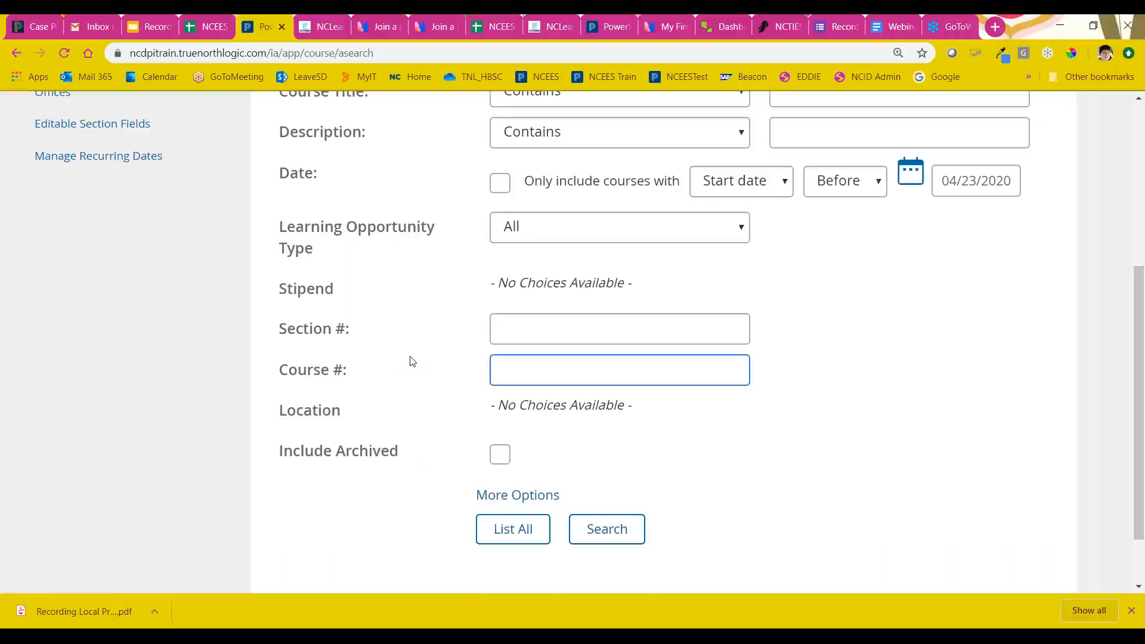
pyautogui.scroll(1, 415, 367)
pyautogui.scroll(2, 435, 378)
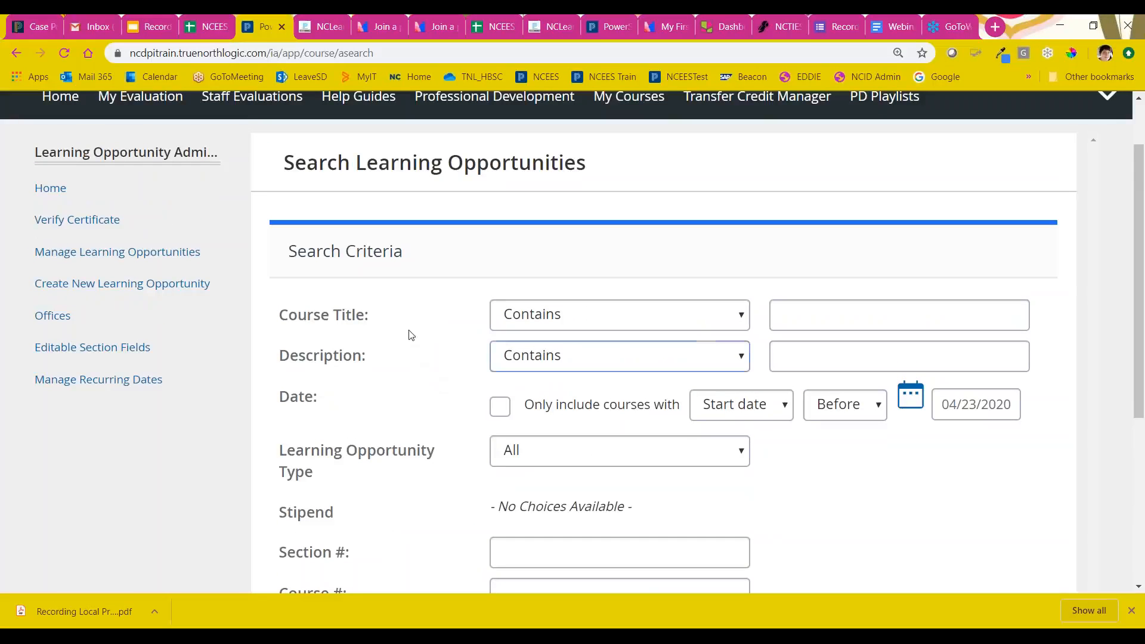
# Step: Go to Offices, check the actions offered for the 000 NCEES PD Training Accounts Office, and open its management page
pyautogui.click(48, 321)
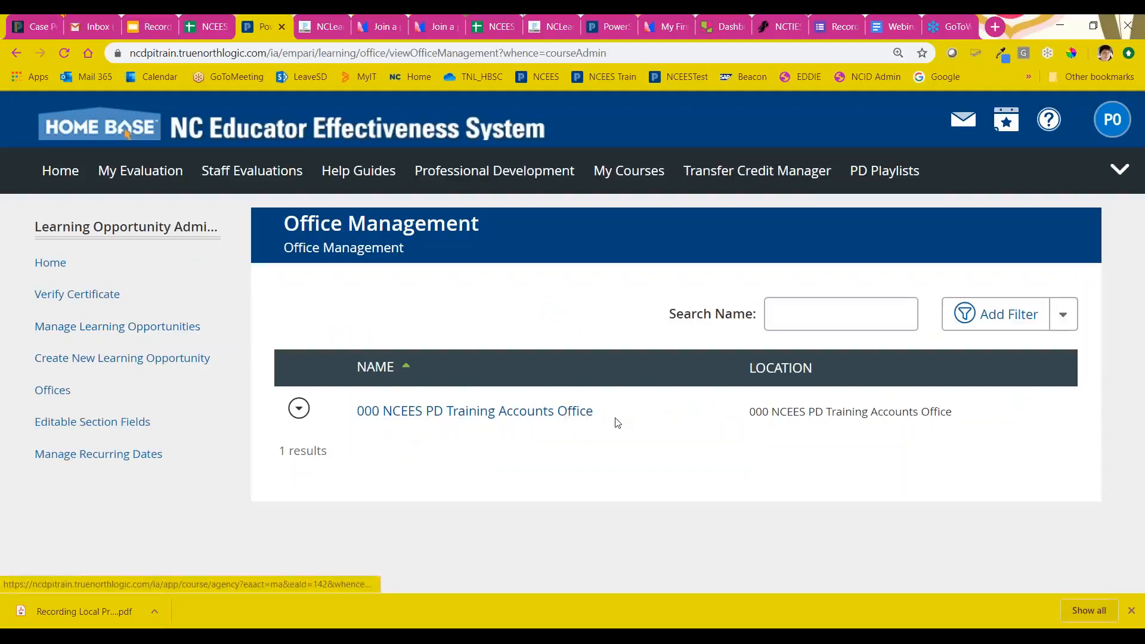
pyautogui.click(300, 410)
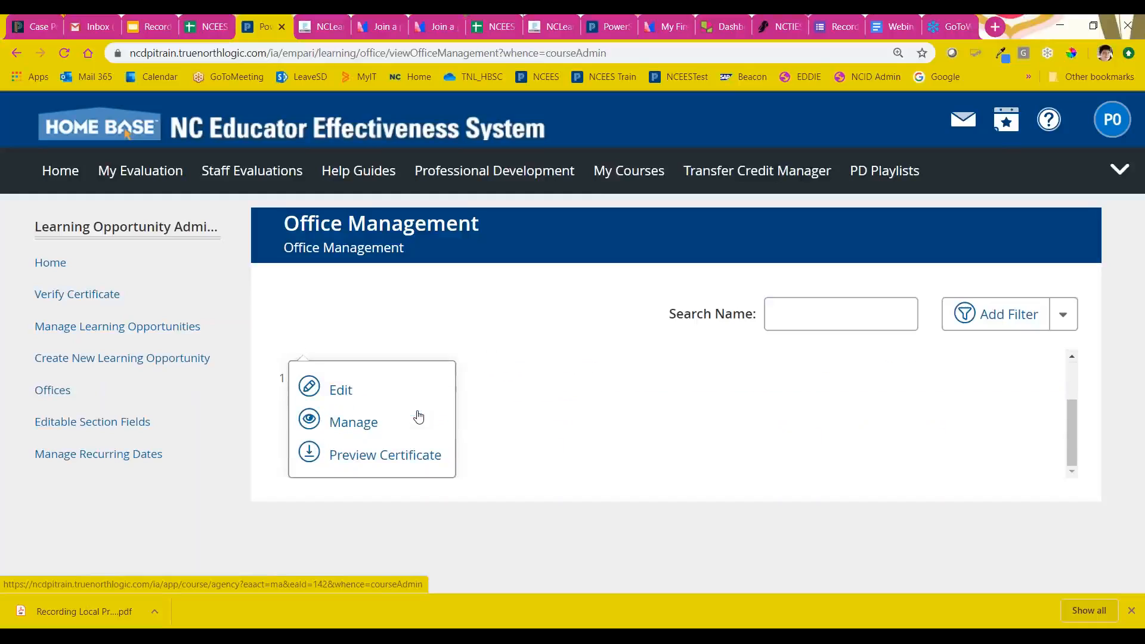
pyautogui.click(512, 423)
pyautogui.click(494, 417)
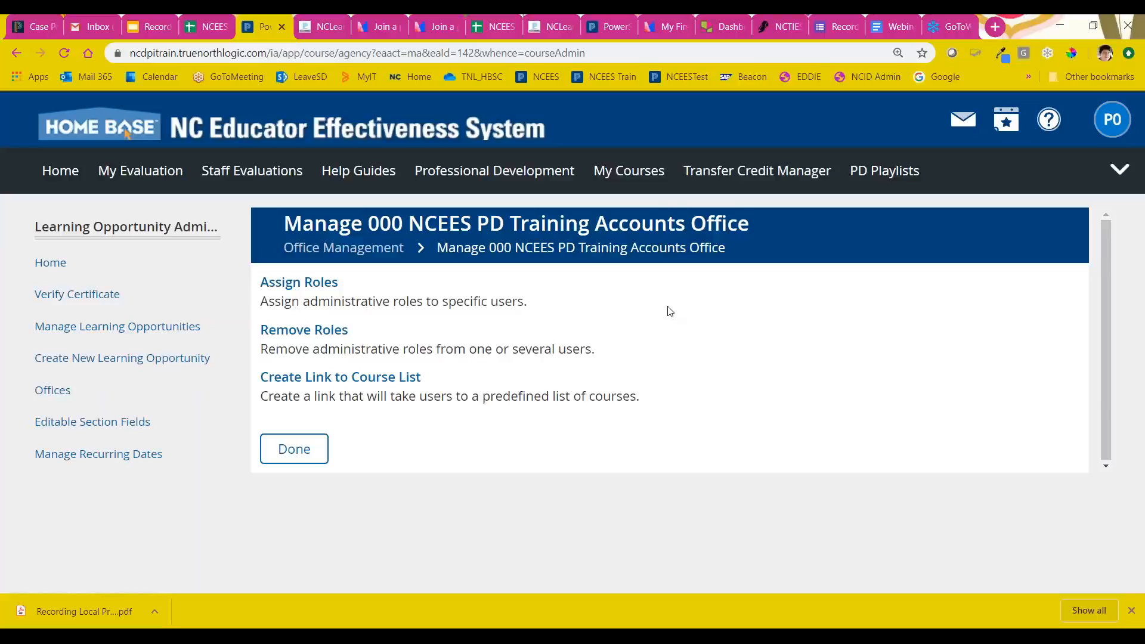
# Step: Open Assign Roles for the office and inspect the available Role and Office filter choices
pyautogui.click(314, 284)
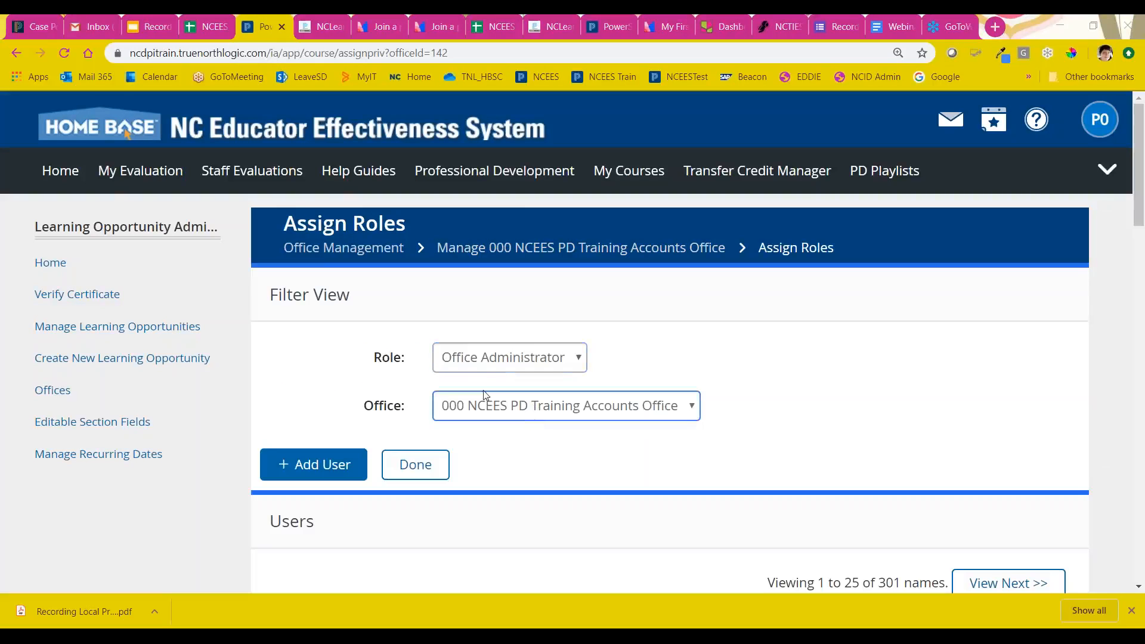
pyautogui.click(528, 363)
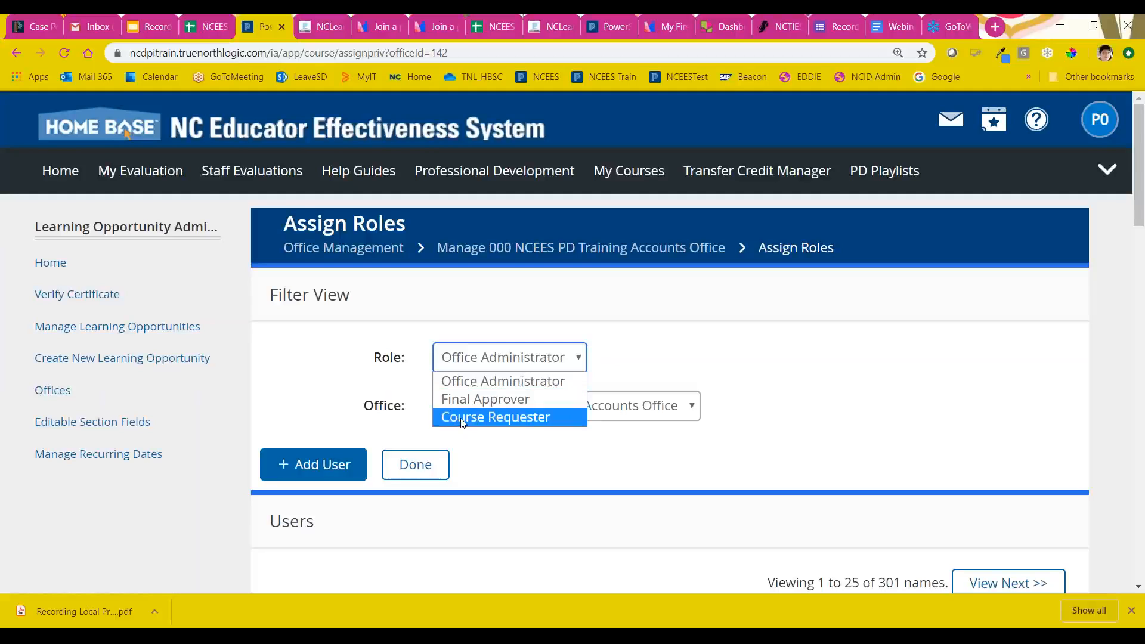
pyautogui.click(578, 460)
pyautogui.scroll(-2, 798, 373)
pyautogui.click(647, 269)
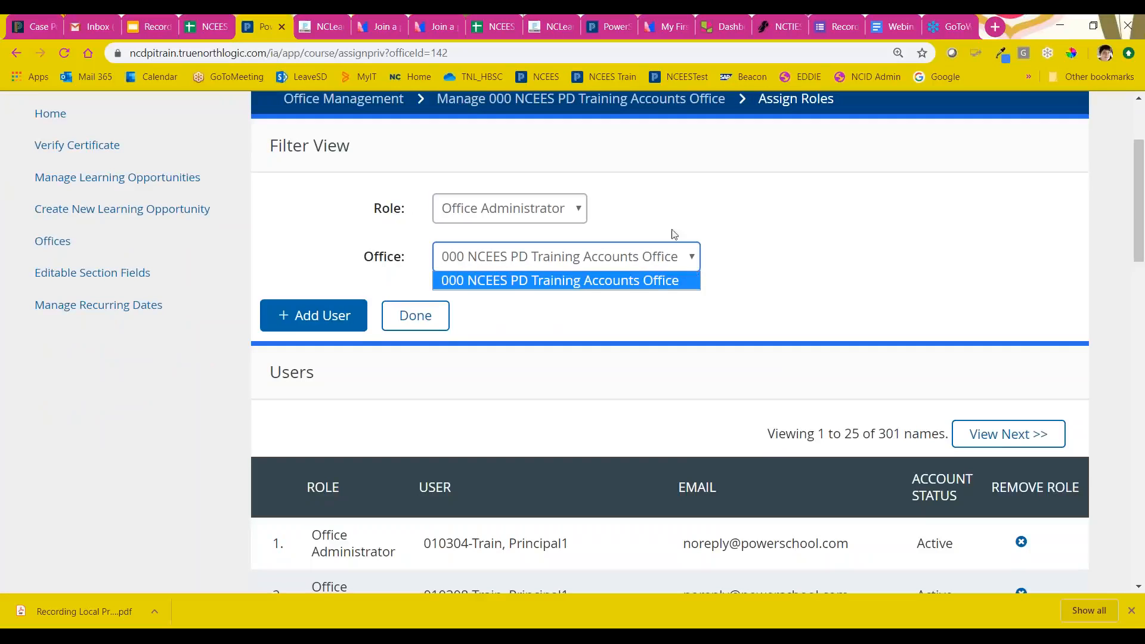
pyautogui.click(666, 283)
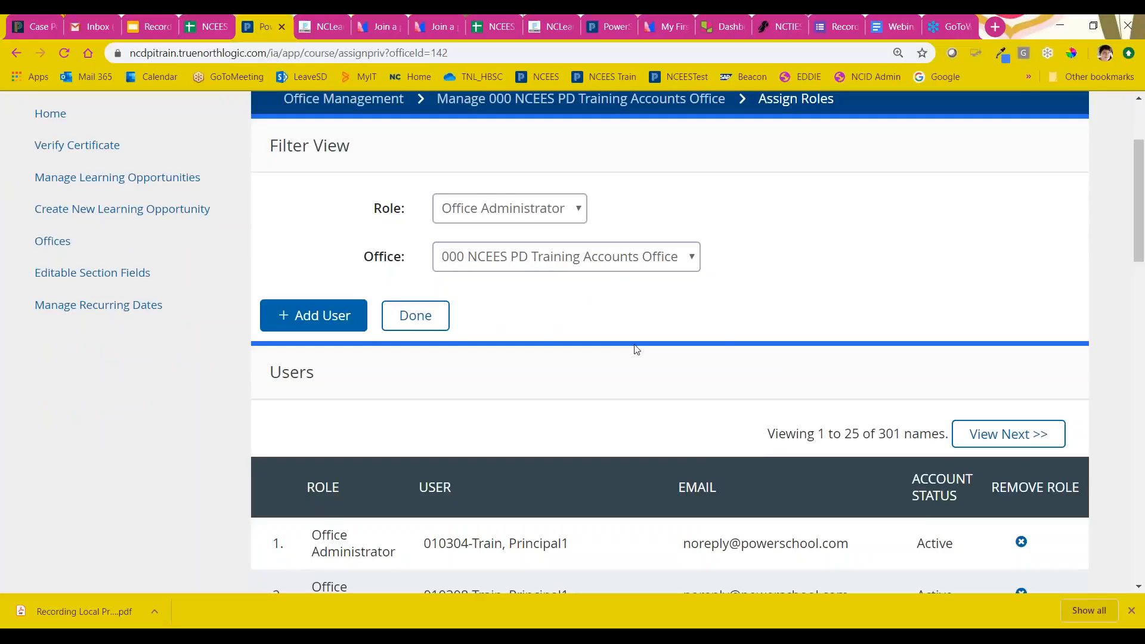
# Step: Examine the list of users holding the Office Administrator role and the option for adding a user
pyautogui.scroll(-4, 637, 349)
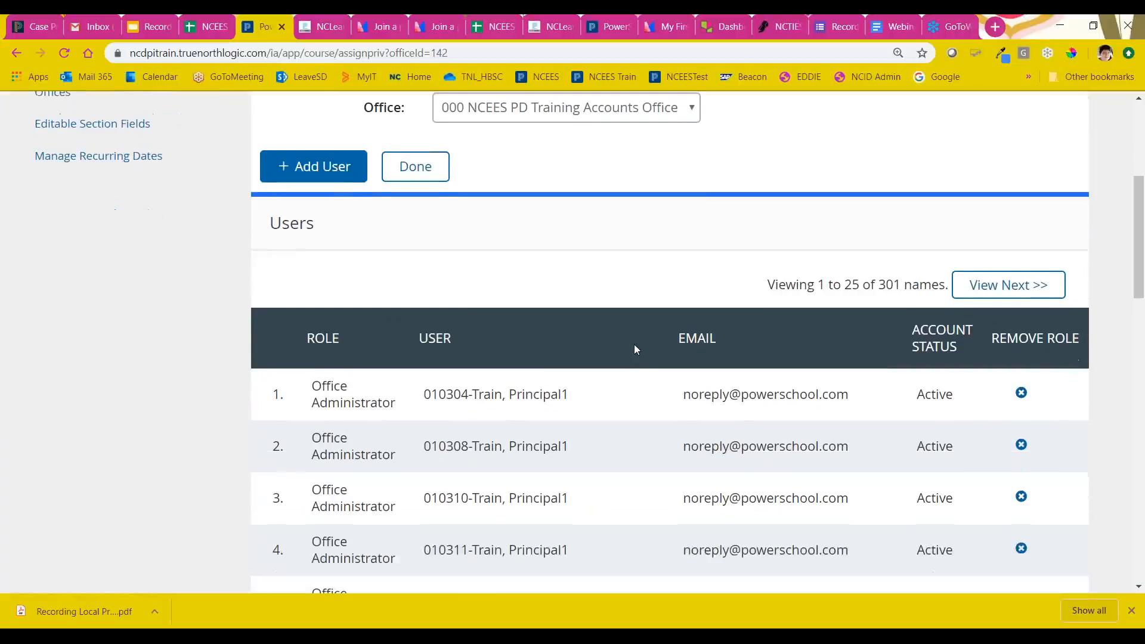
pyautogui.scroll(-12, 636, 349)
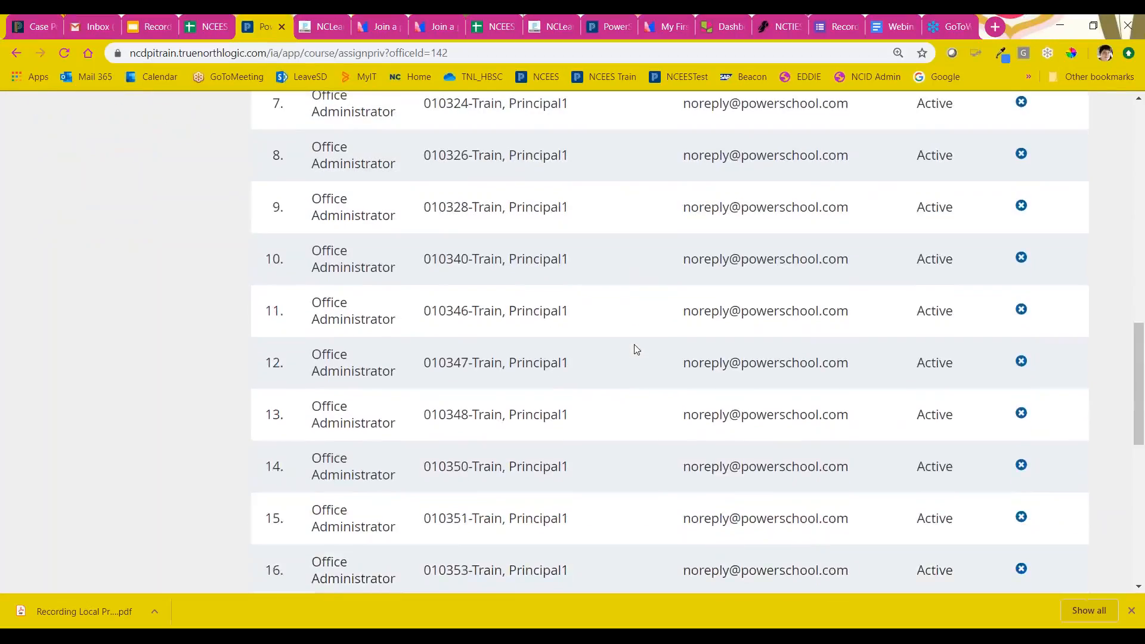
pyautogui.scroll(13, 636, 350)
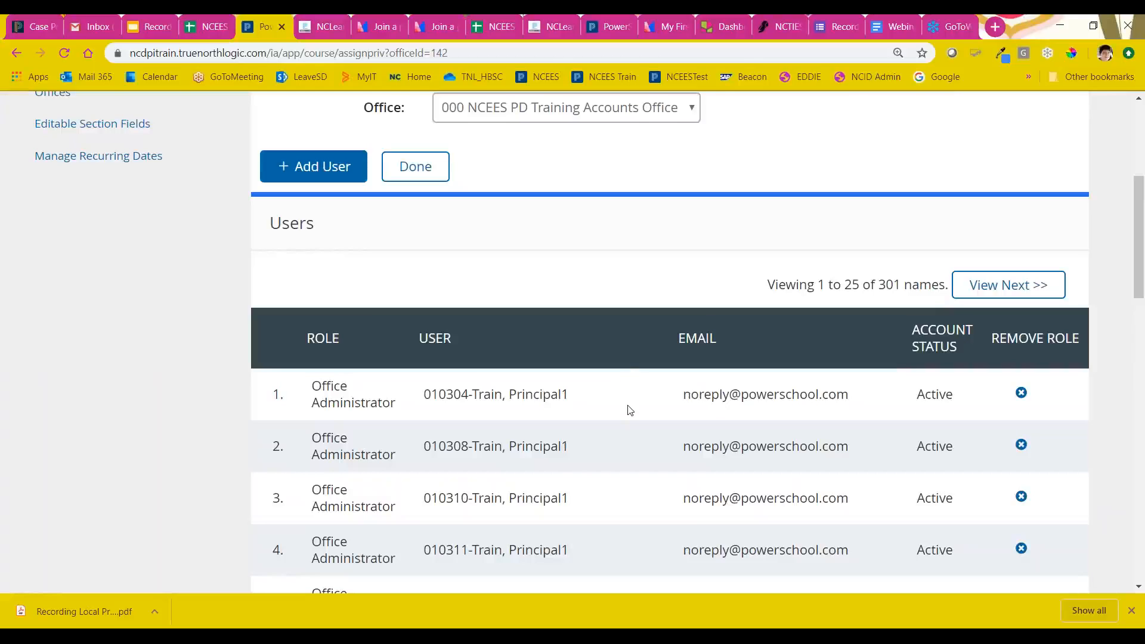
pyautogui.scroll(1, 536, 313)
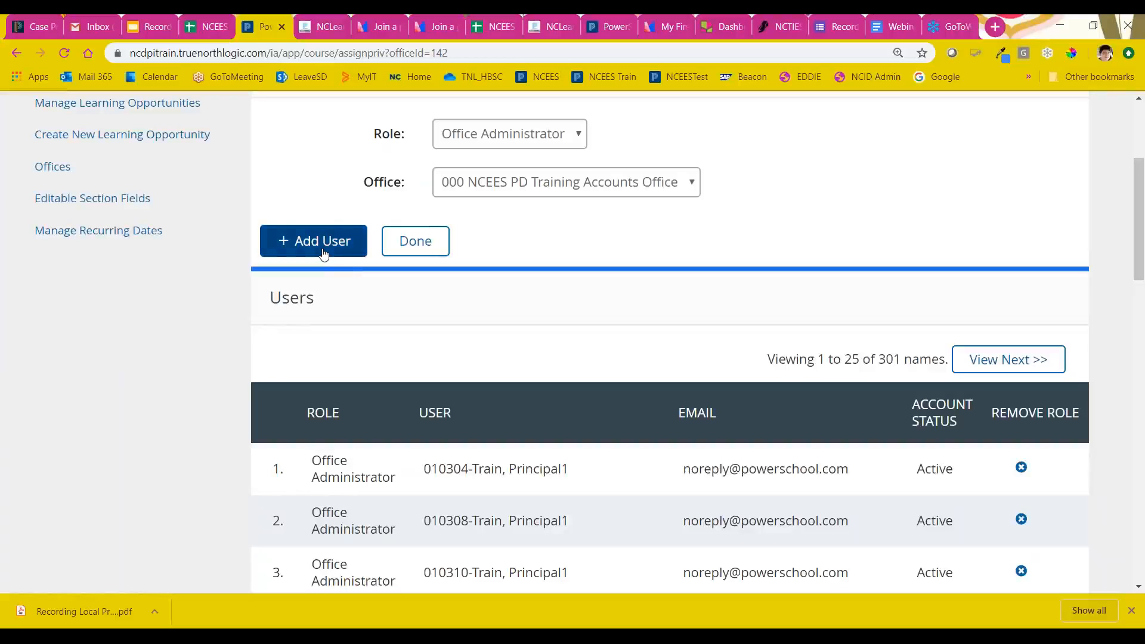
pyautogui.scroll(2, 376, 364)
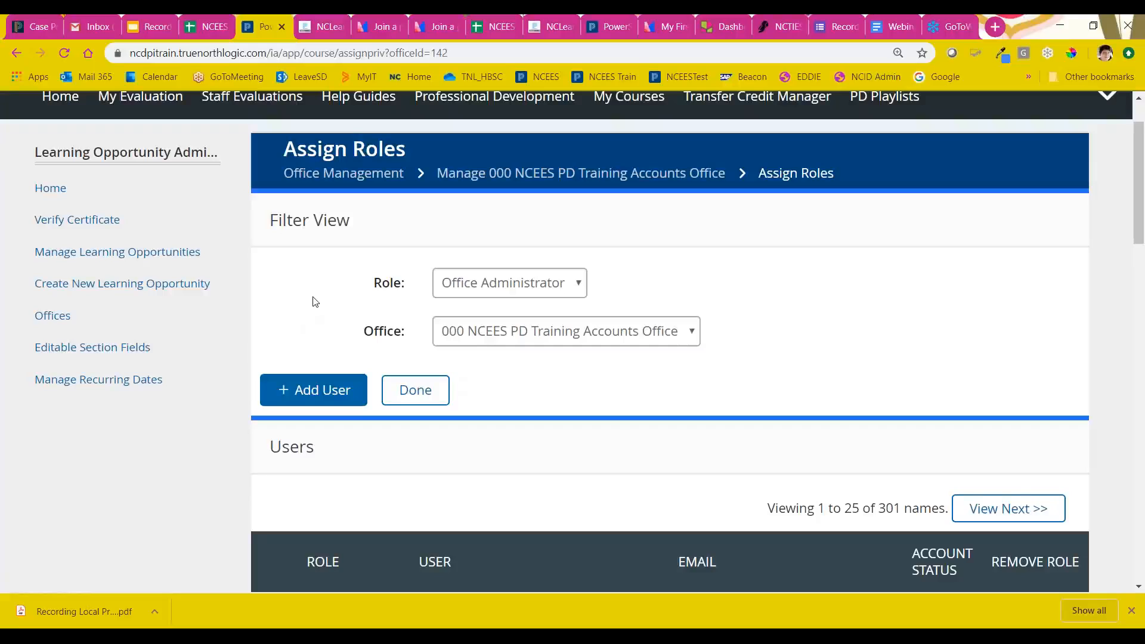
pyautogui.scroll(1, 314, 302)
pyautogui.scroll(-1, 339, 328)
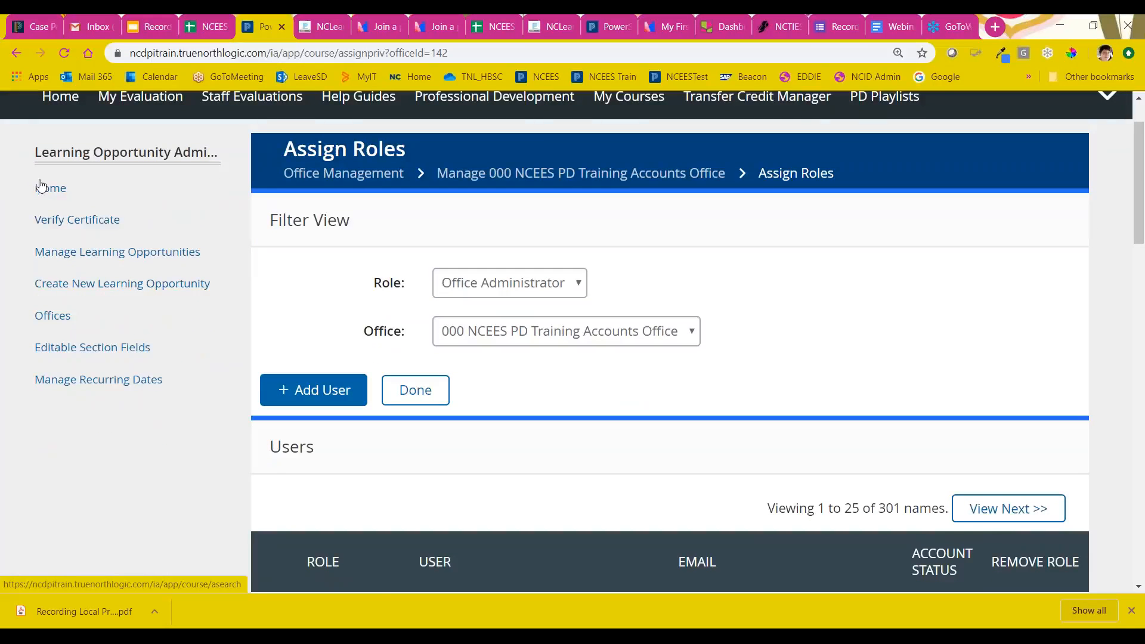
# Step: Create a new learning opportunity and choose Instructor Led Course as its type
pyautogui.moveTo(47, 290); pyautogui.dragTo(136, 286)
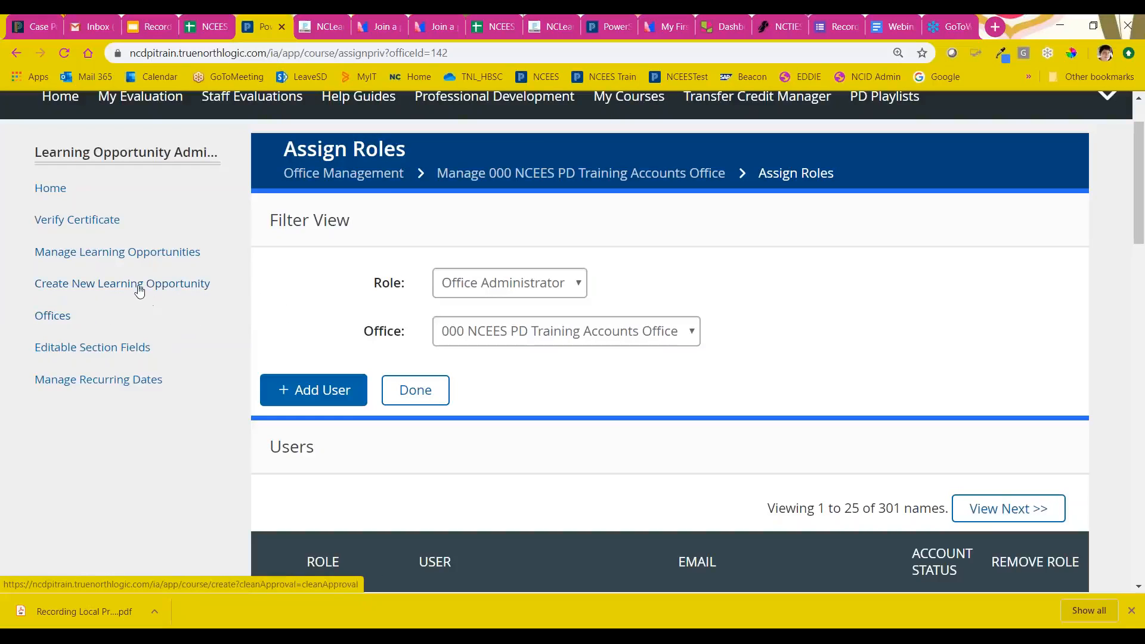
pyautogui.click(136, 289)
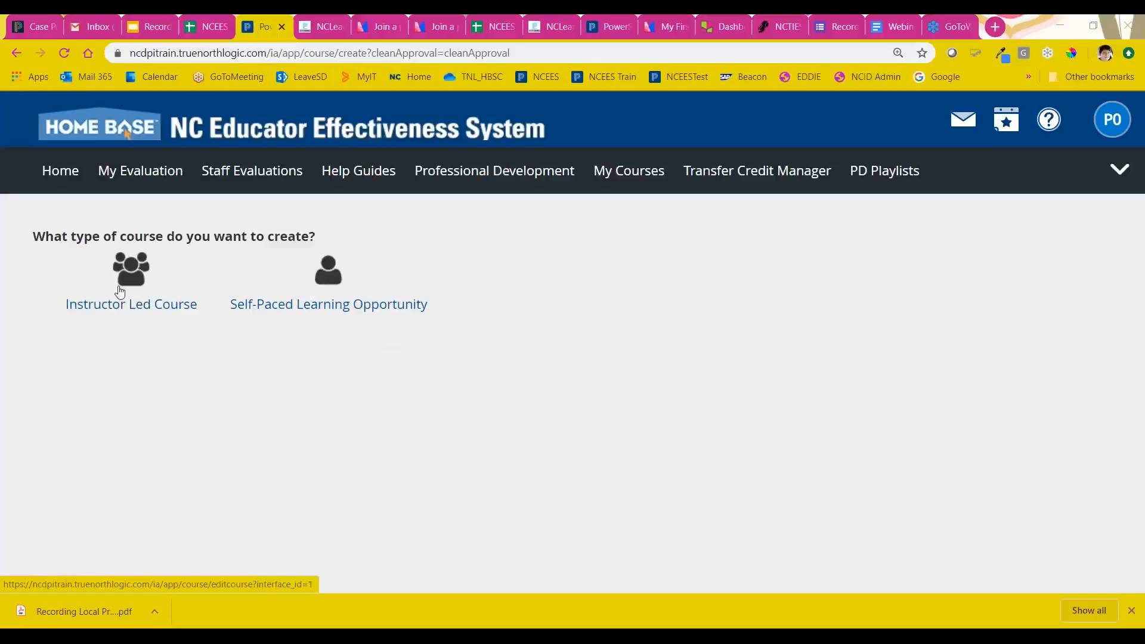
pyautogui.click(126, 308)
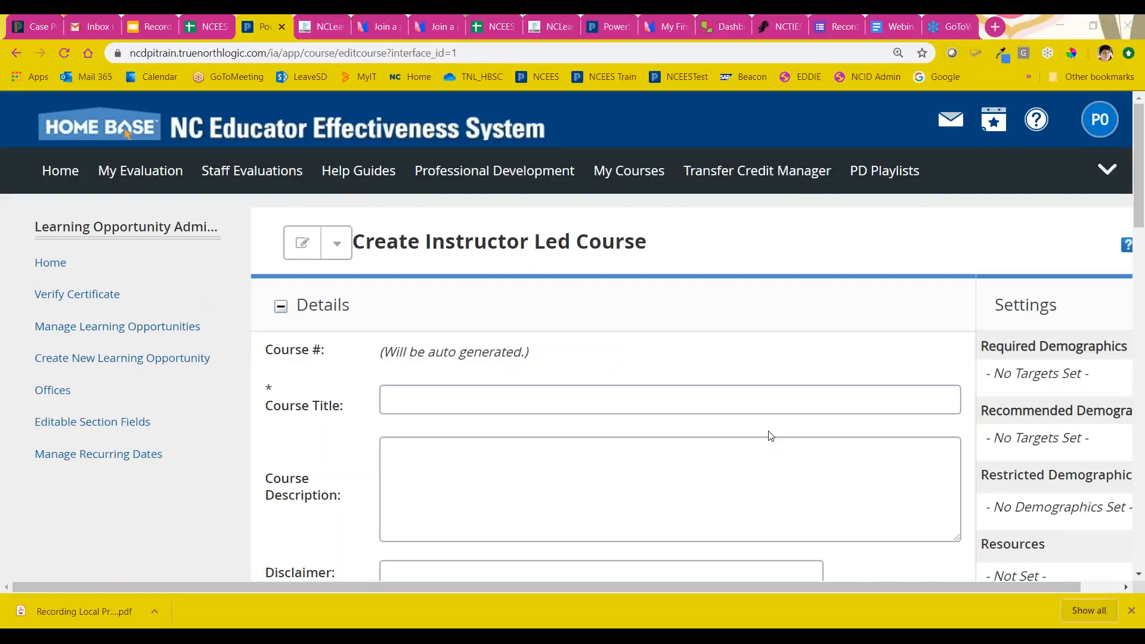
# Step: Examine the Details fields of the instructor-led course form, noting the asterisk that marks Course Title as required
pyautogui.scroll(-2, 710, 315)
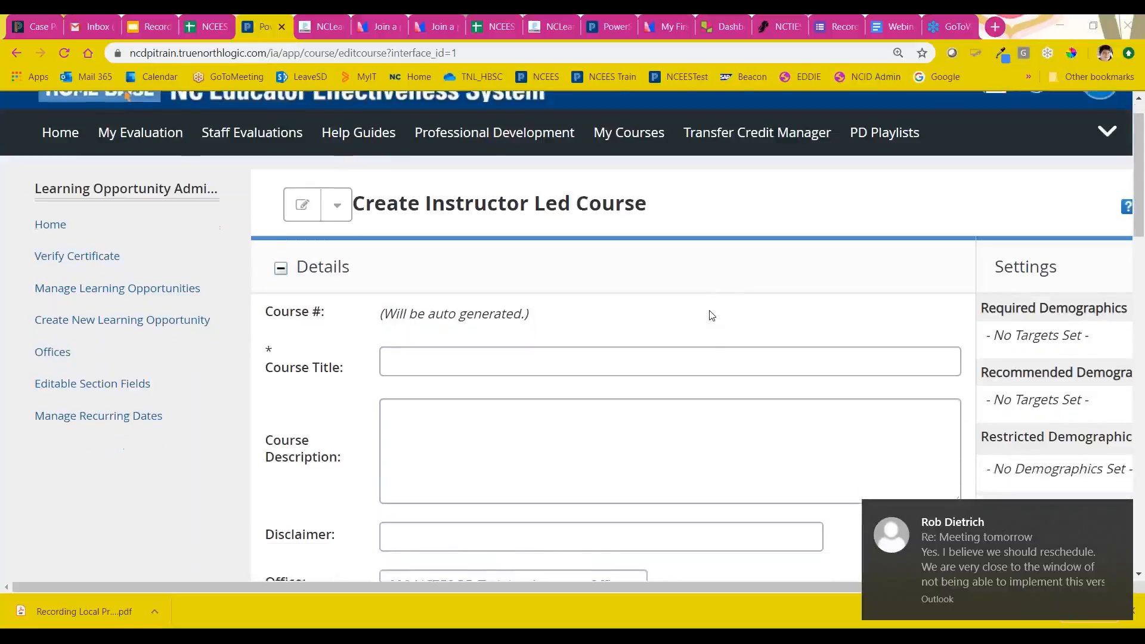
pyautogui.scroll(-1, 711, 315)
pyautogui.click(706, 311)
pyautogui.click(417, 174)
pyautogui.click(693, 280)
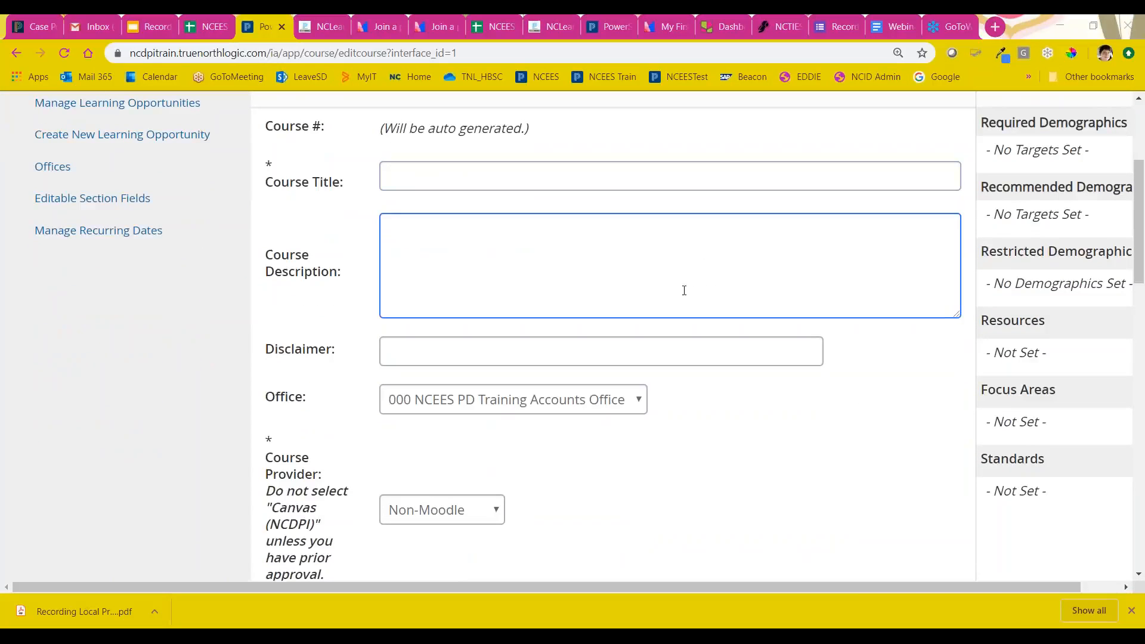
pyautogui.scroll(1, 683, 293)
pyautogui.click(352, 270)
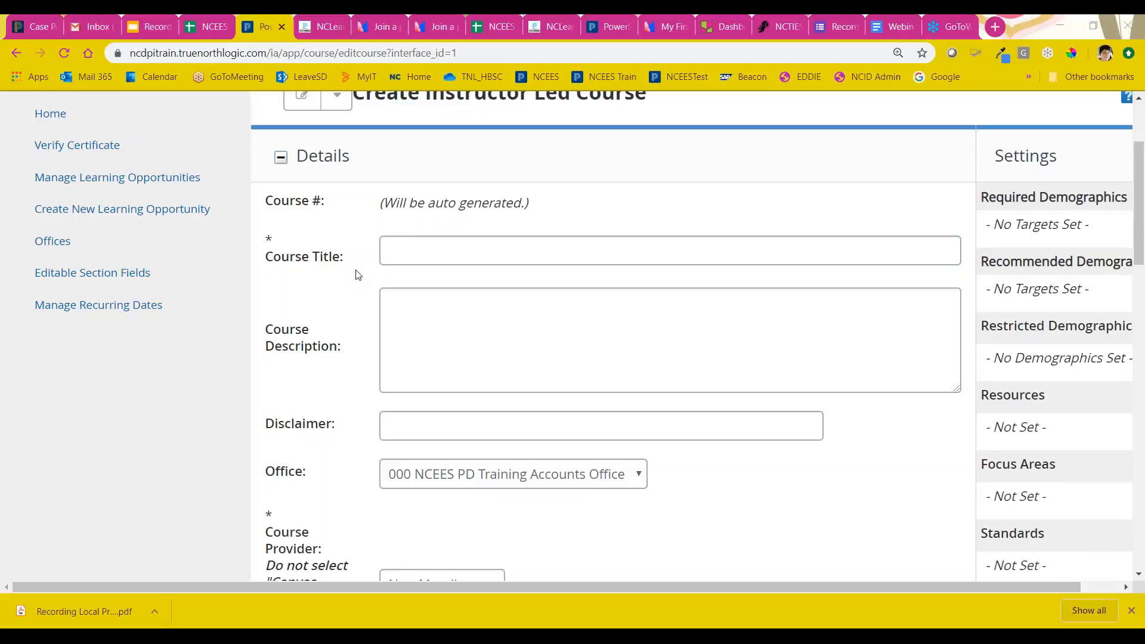
pyautogui.moveTo(350, 256); pyautogui.dragTo(266, 238)
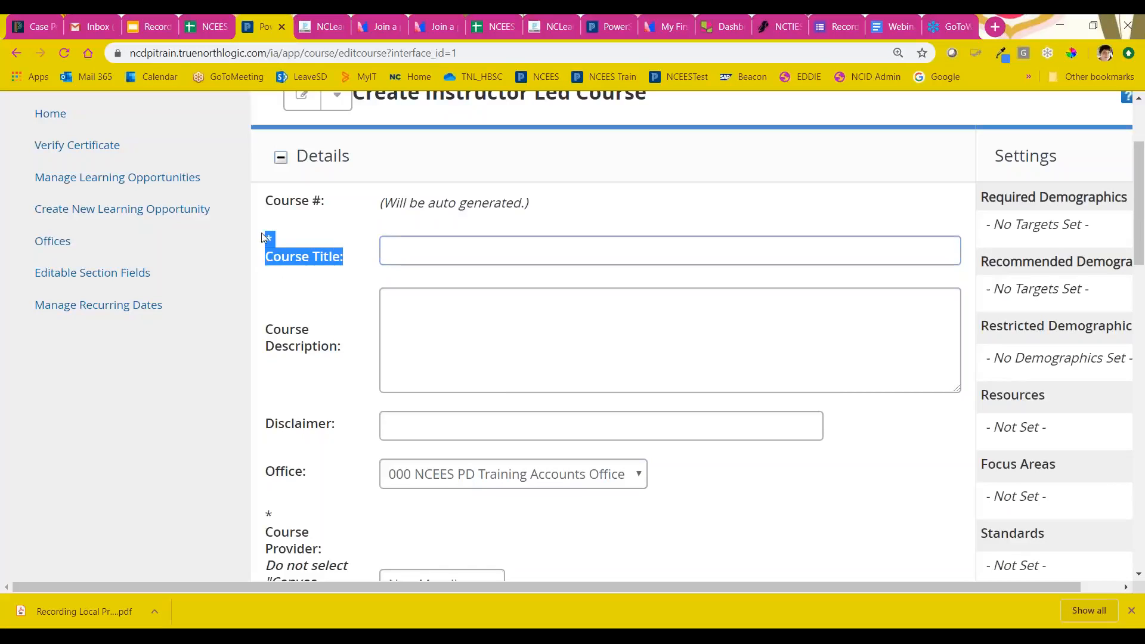
pyautogui.click(276, 277)
pyautogui.click(272, 253)
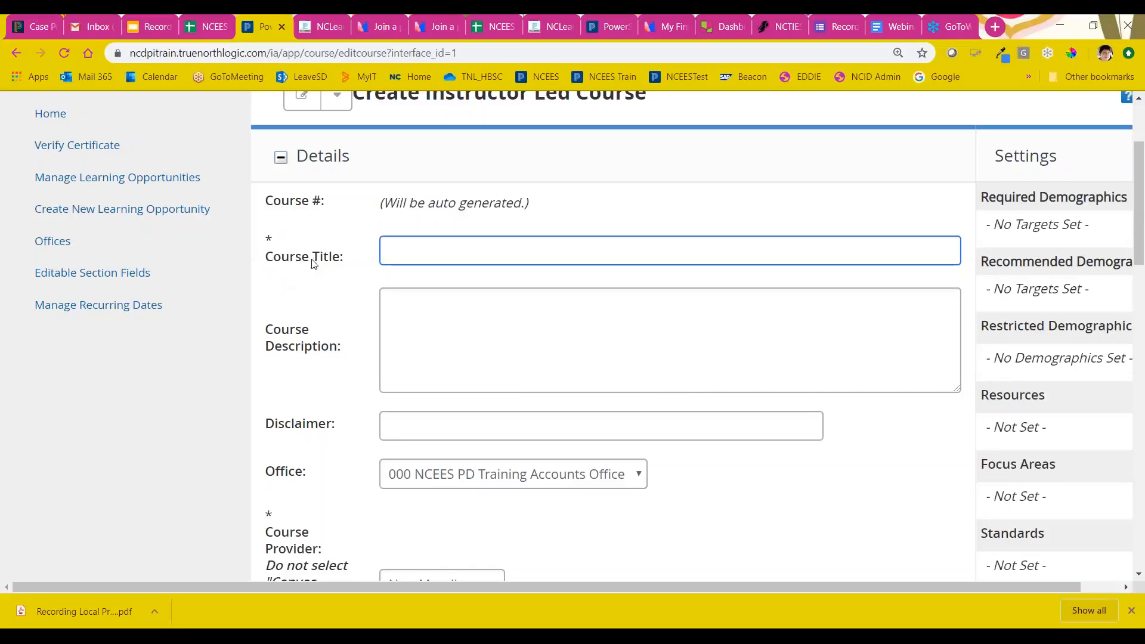
# Step: Enter "Canning Pickles" as the course title
pyautogui.click(409, 254)
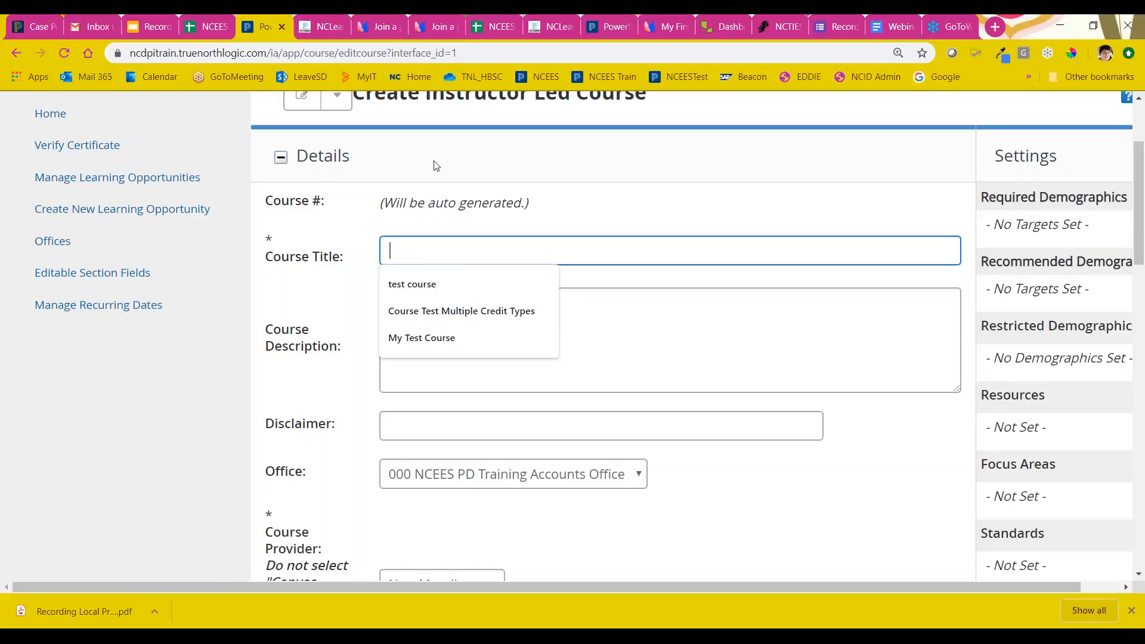
pyautogui.write('Canning Pickles')
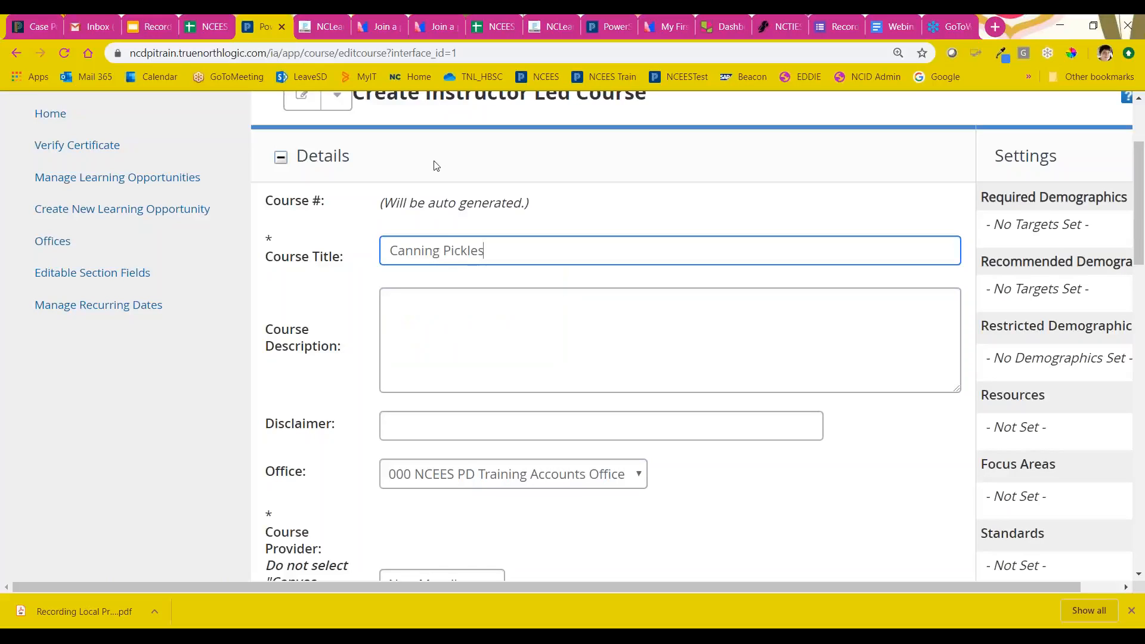
pyautogui.write(' CJN')
# Step: Append "CJN" to the Canning Pickles course title and move on to the Course Description field
pyautogui.scroll(-1, 460, 177)
pyautogui.click(500, 270)
pyautogui.click(399, 237)
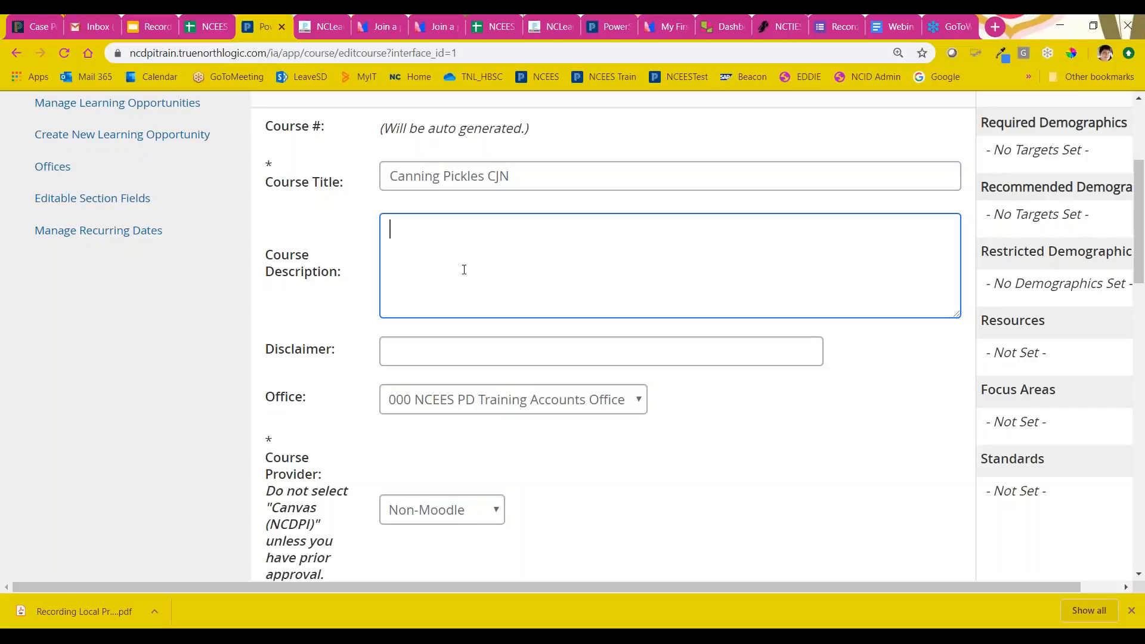
# Step: Review the office choices for the course, keeping 000 NCEES PD Training Accounts Office
pyautogui.scroll(-1, 466, 282)
pyautogui.scroll(-1, 464, 281)
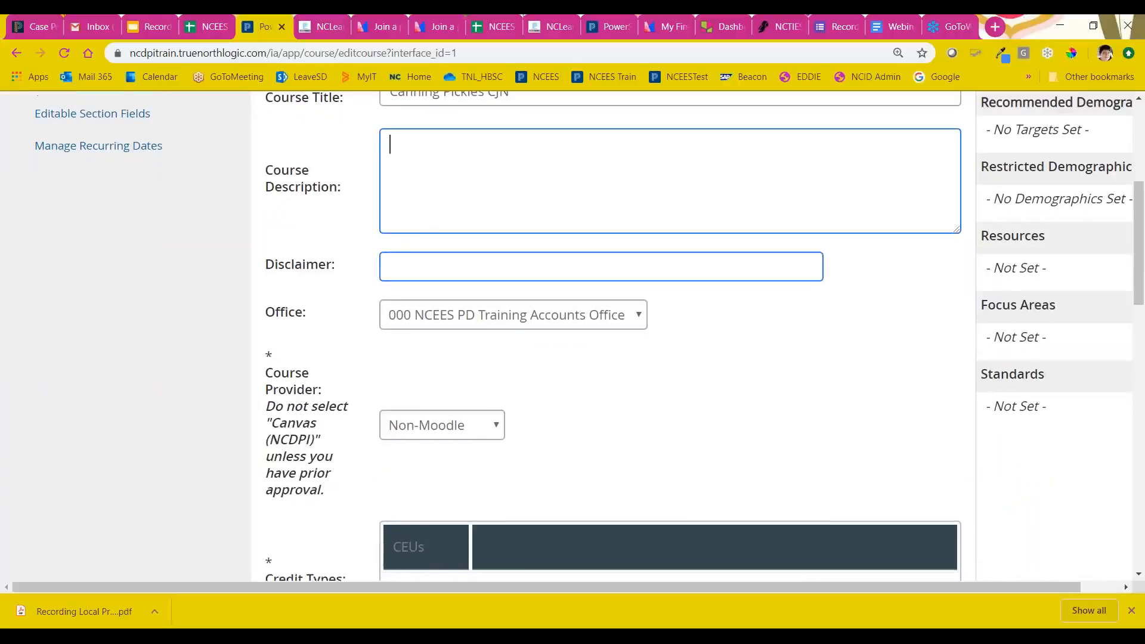
pyautogui.click(519, 253)
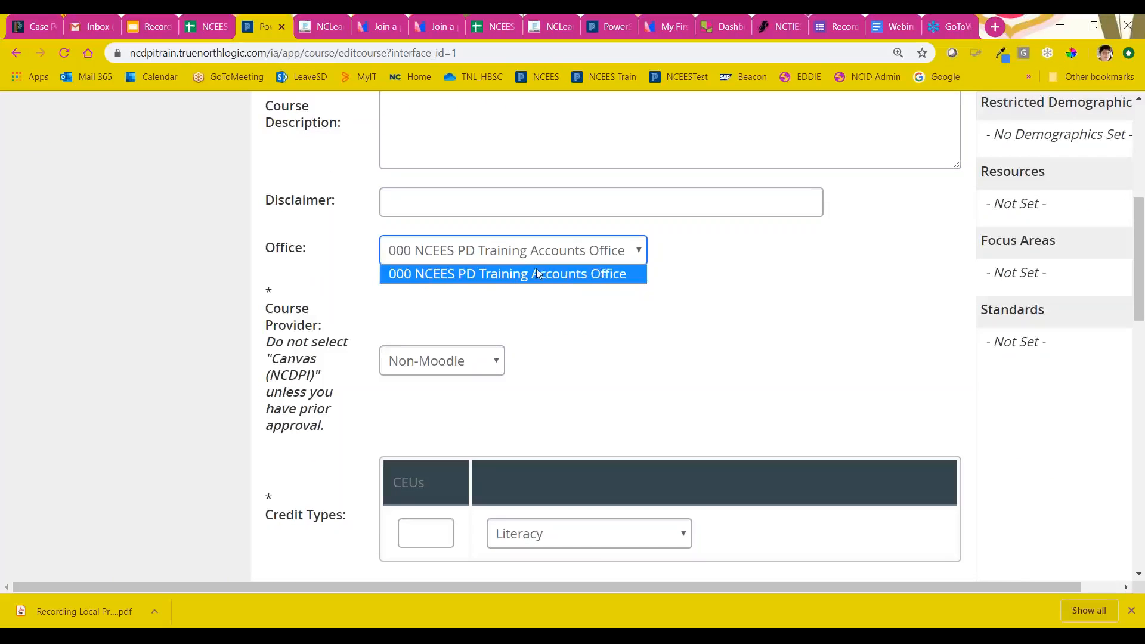
pyautogui.click(637, 253)
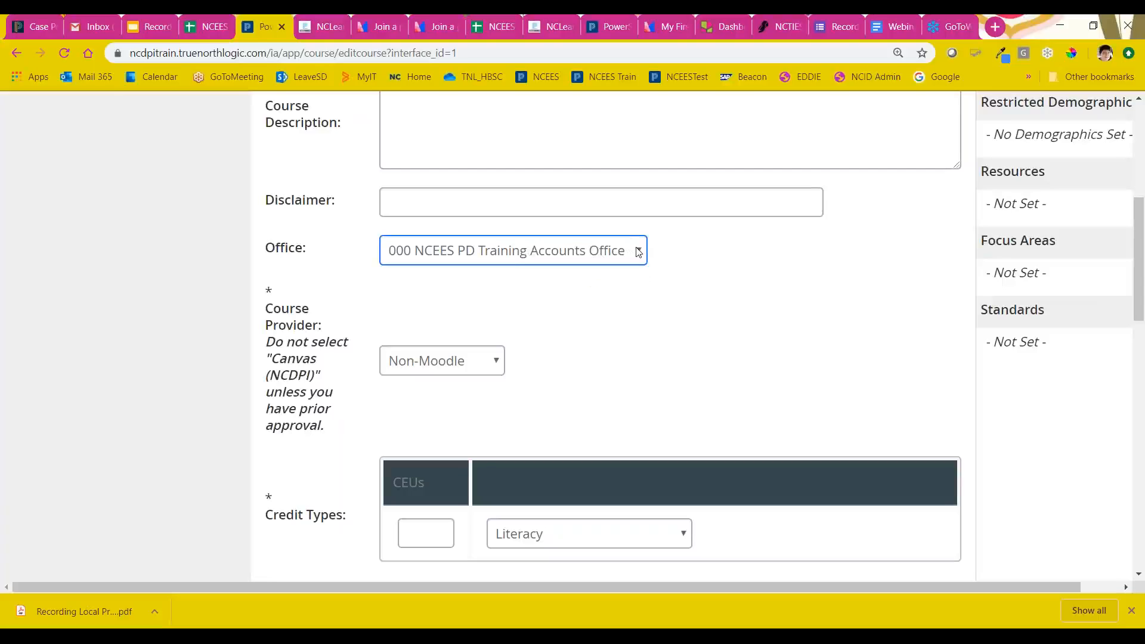
pyautogui.scroll(3, 697, 261)
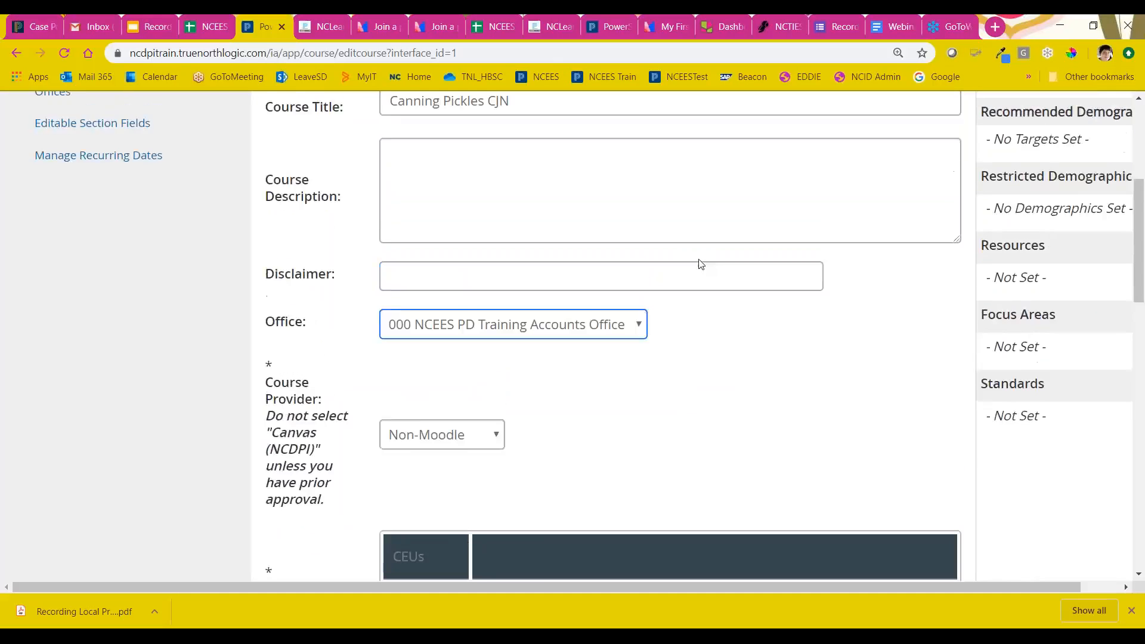
pyautogui.click(698, 261)
pyautogui.scroll(-4, 708, 264)
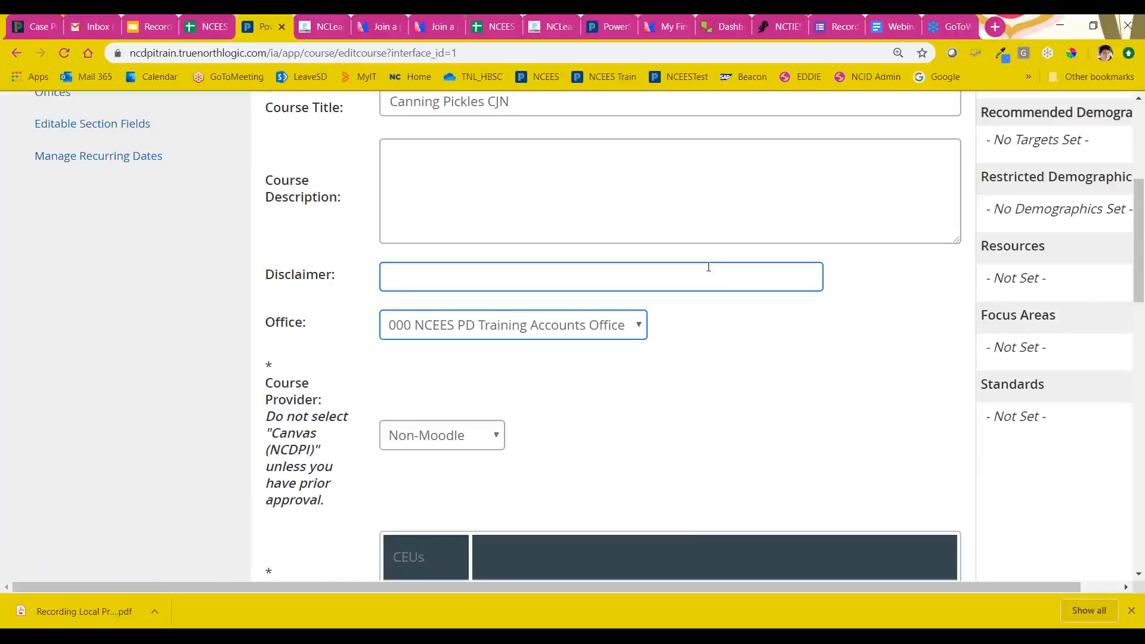
# Step: Review the Course Provider options and choose Non-Moodle as the provider
pyautogui.scroll(-1, 708, 265)
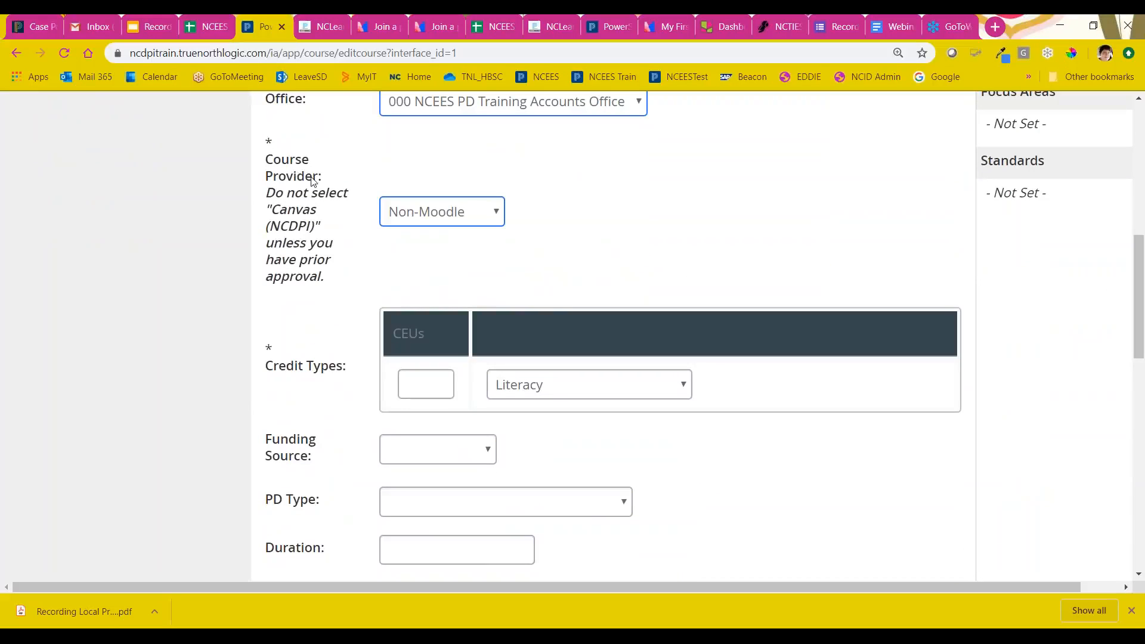
pyautogui.moveTo(325, 182); pyautogui.dragTo(253, 176)
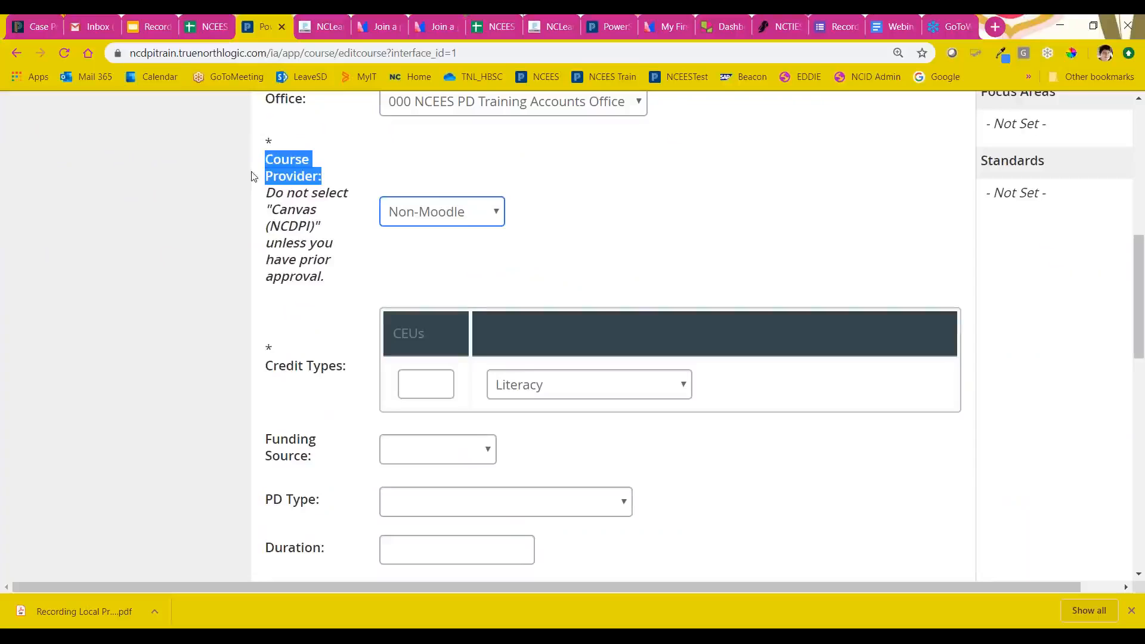
pyautogui.click(452, 215)
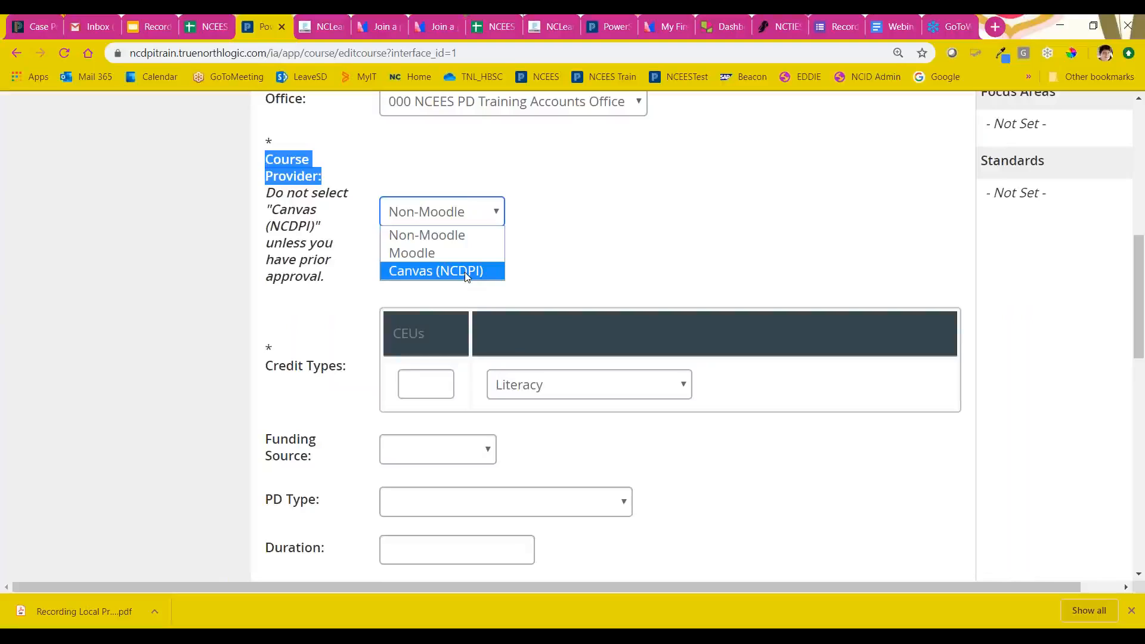
pyautogui.click(446, 240)
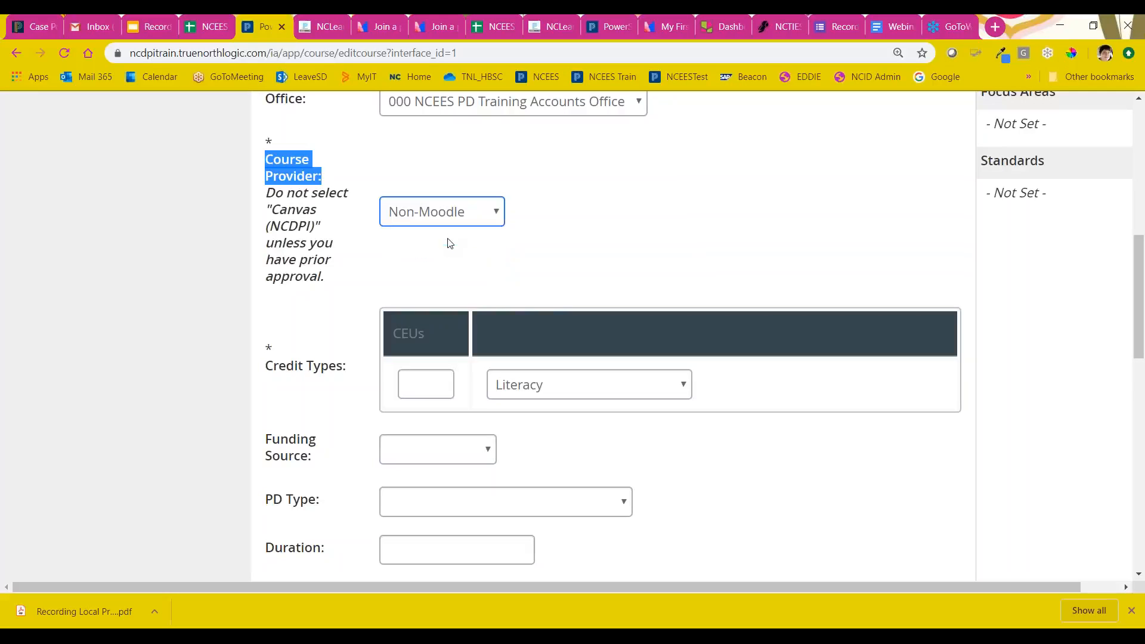
# Step: Set the course credit to .5 CEUs with General as the credit type
pyautogui.scroll(-3, 584, 253)
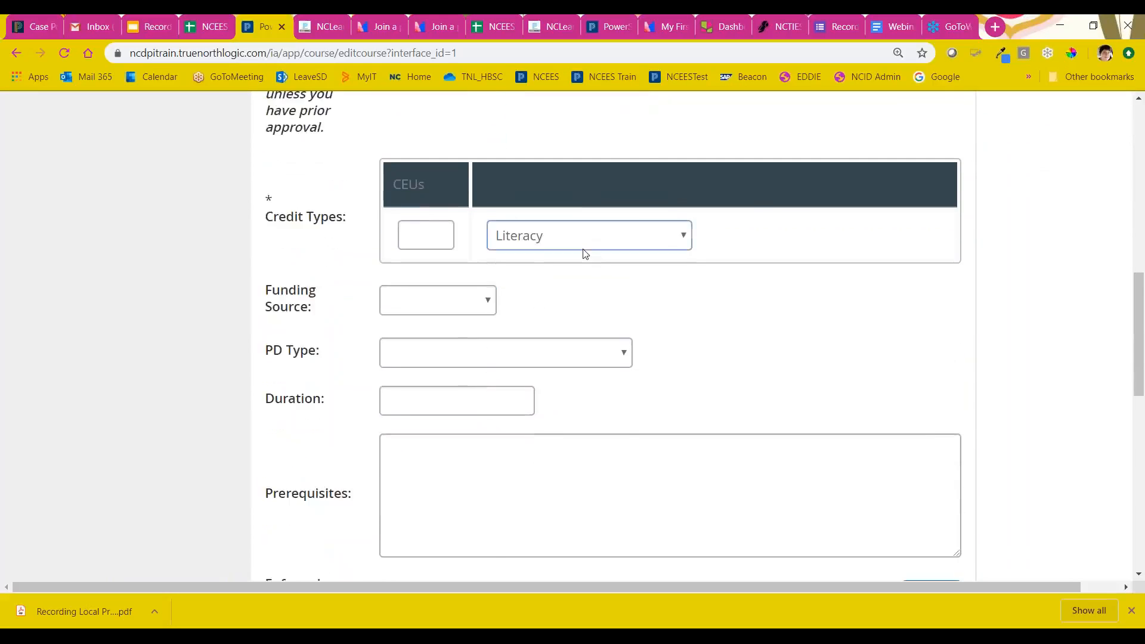
pyautogui.moveTo(350, 146); pyautogui.dragTo(254, 132)
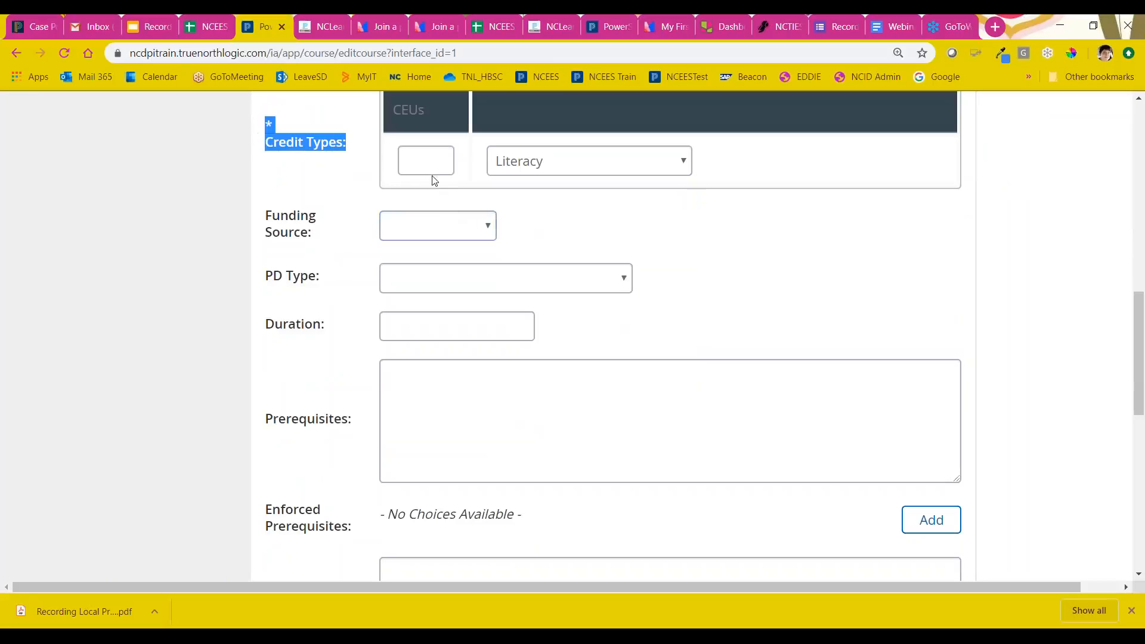
pyautogui.click(429, 156)
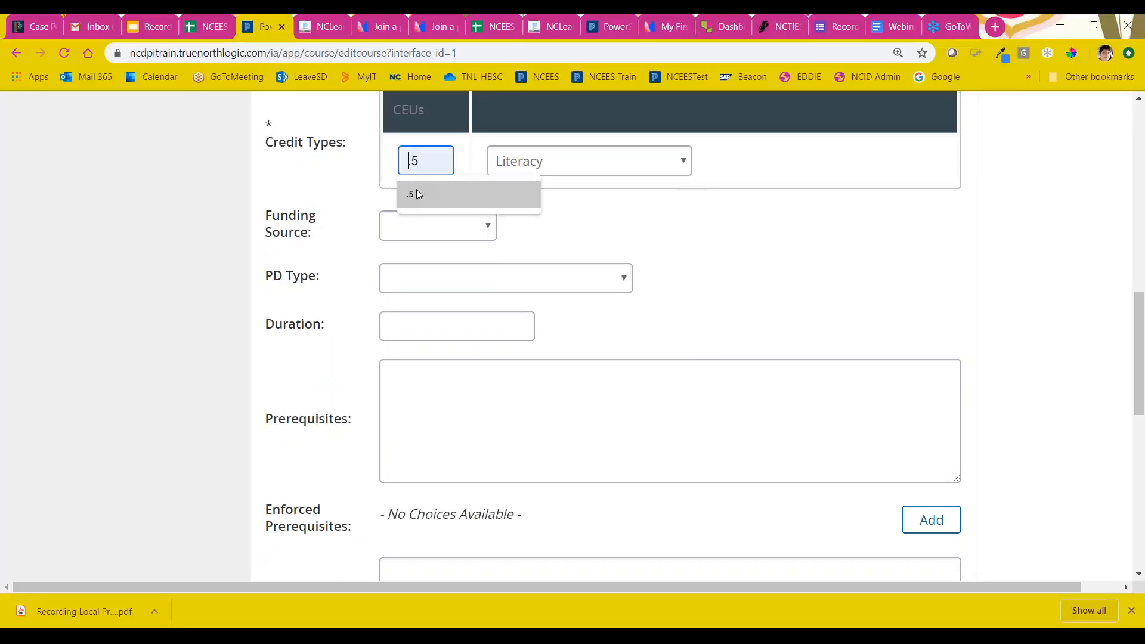
pyautogui.click(416, 190)
pyautogui.moveTo(421, 161); pyautogui.dragTo(408, 160)
pyautogui.click(409, 160)
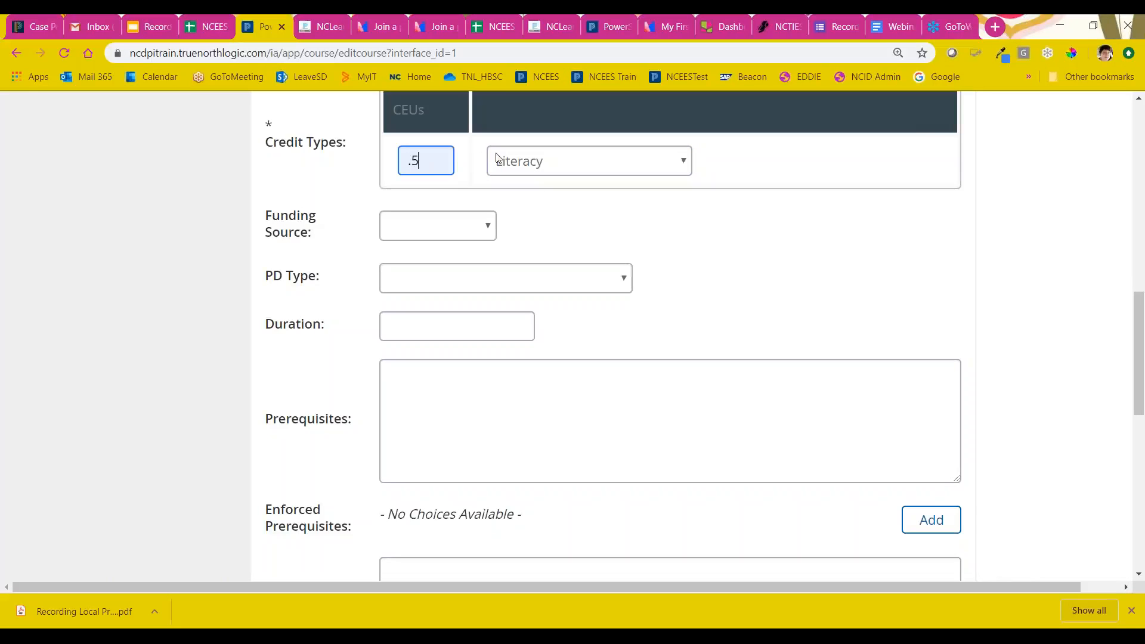
pyautogui.click(587, 155)
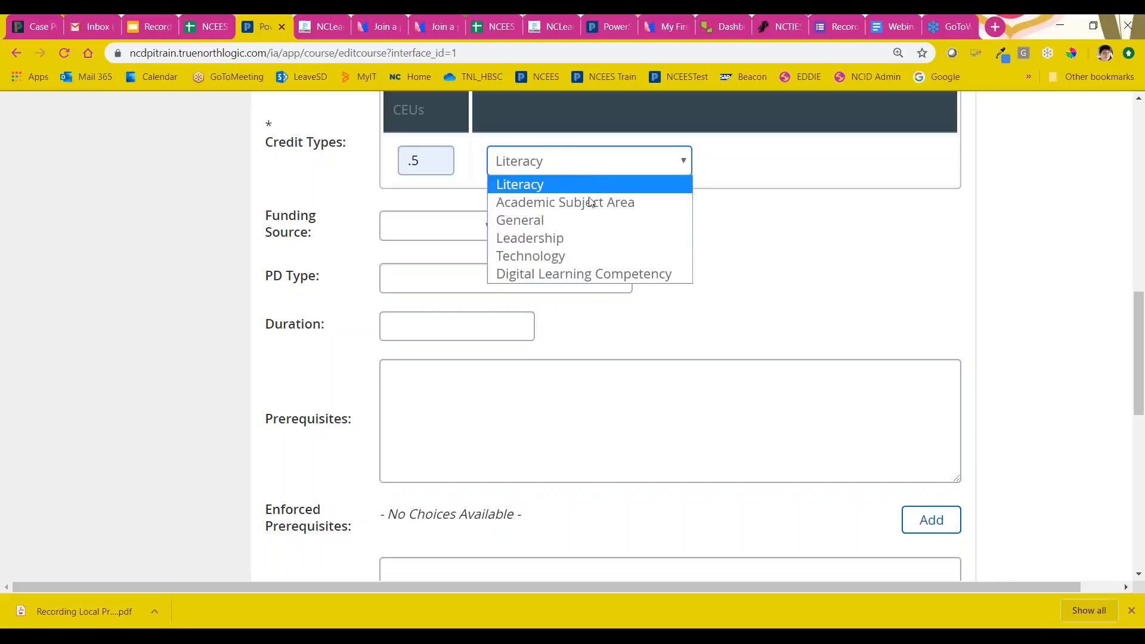
pyautogui.click(556, 225)
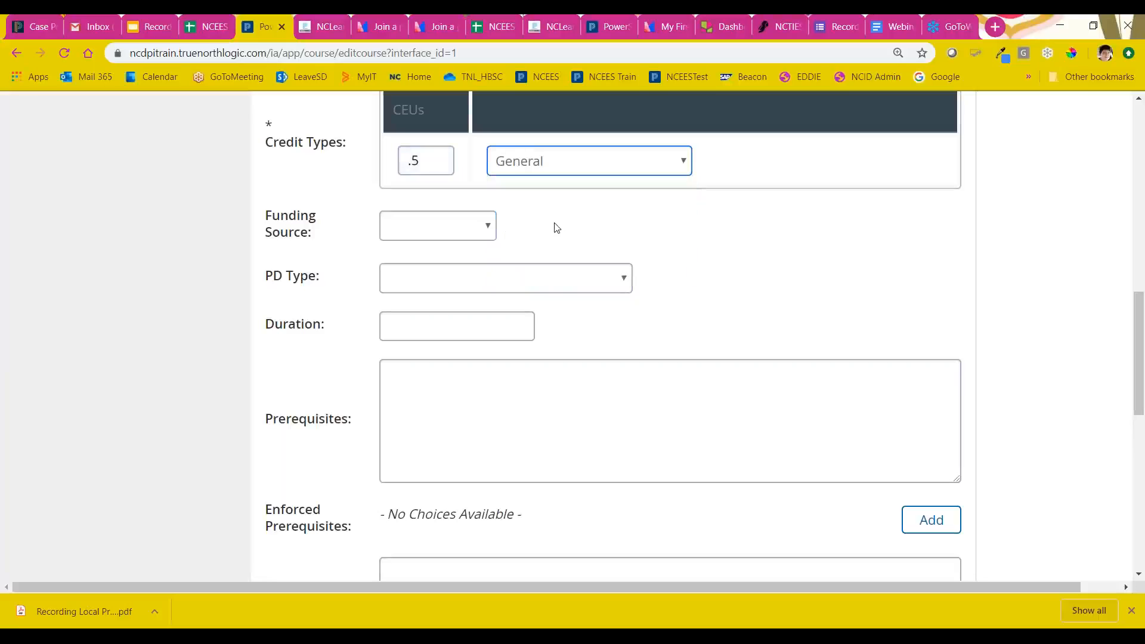
# Step: Set the PD Type to Instructor-led online courses and review the other PD types offered
pyautogui.scroll(-1, 576, 205)
pyautogui.click(578, 204)
pyautogui.scroll(-1, 578, 206)
pyautogui.scroll(2, 579, 207)
pyautogui.scroll(-2, 579, 206)
pyautogui.click(591, 214)
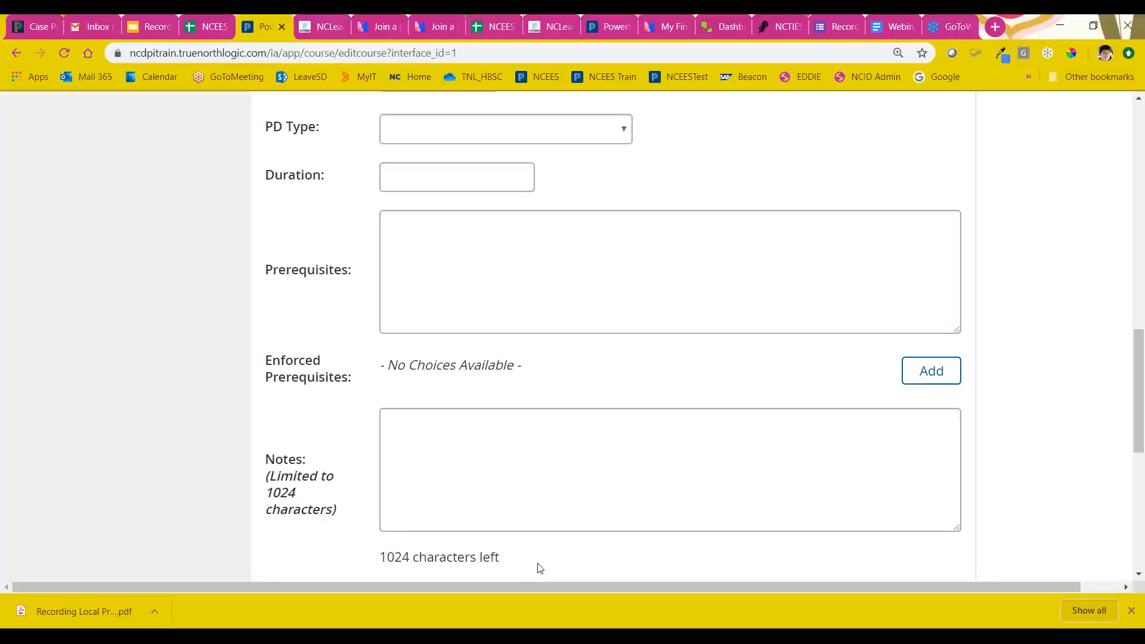
pyautogui.click(595, 132)
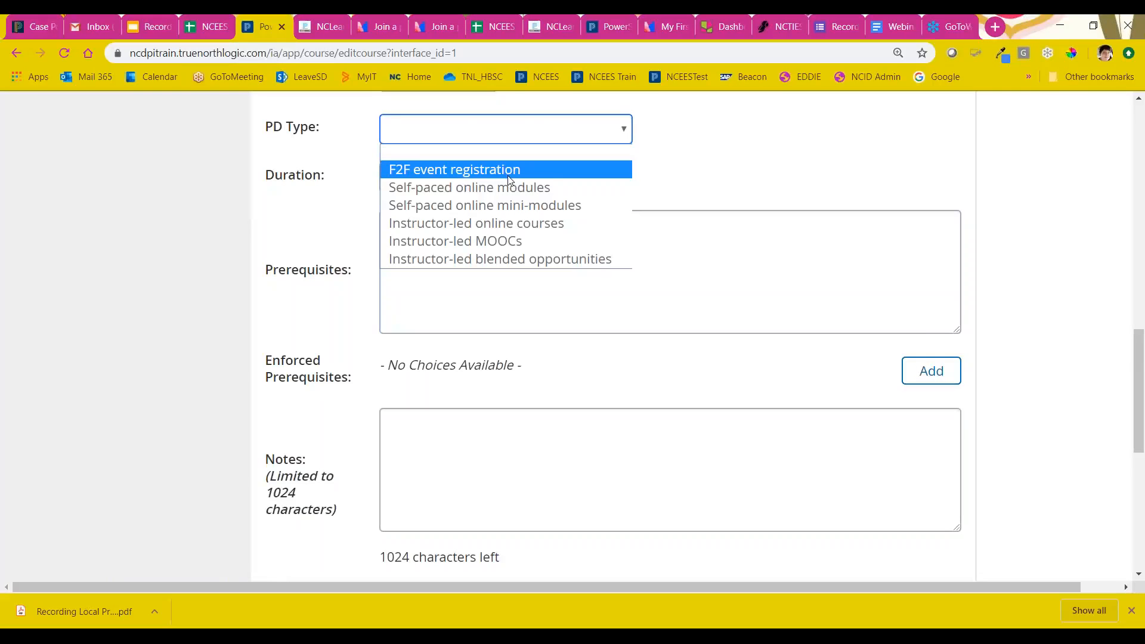
pyautogui.click(496, 231)
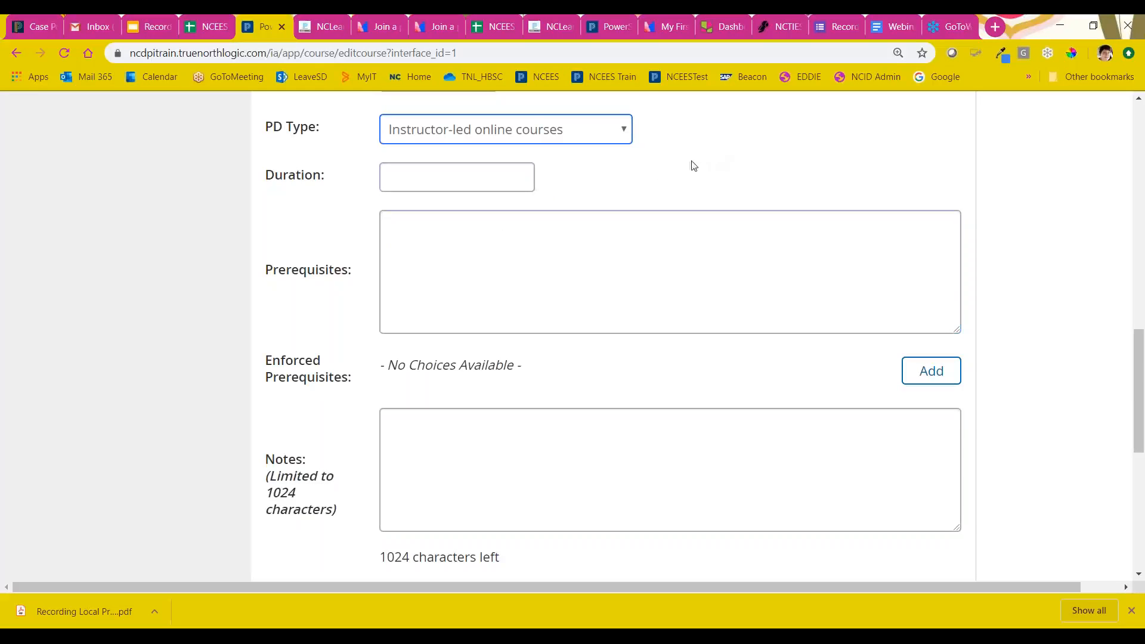
pyautogui.click(602, 136)
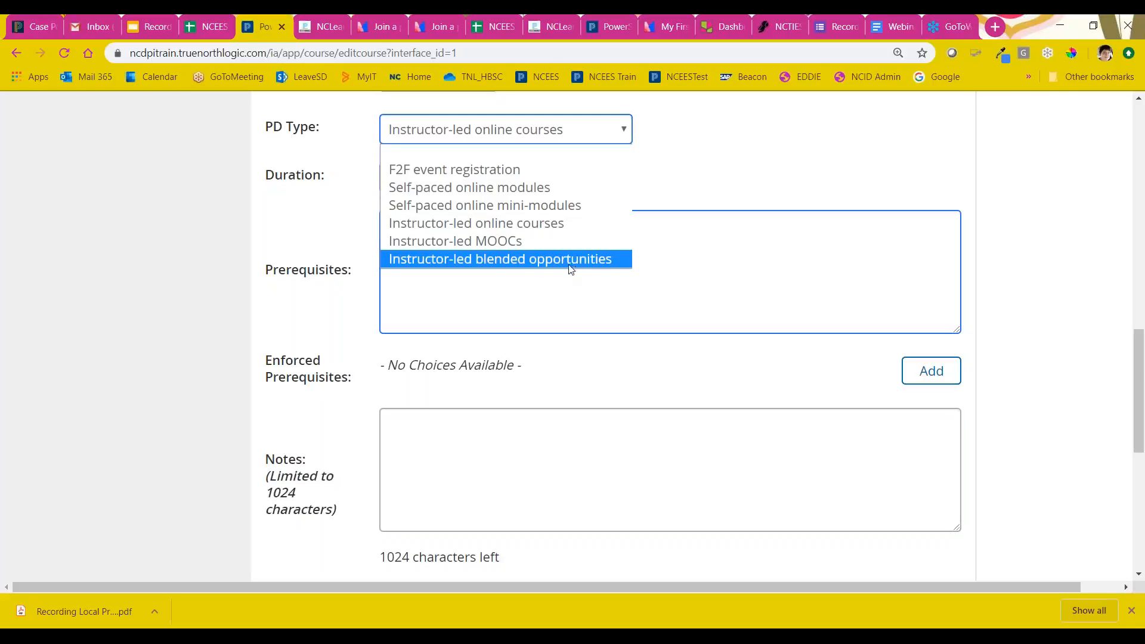
pyautogui.click(744, 166)
pyautogui.scroll(-1, 672, 199)
pyautogui.scroll(1, 672, 199)
pyautogui.click(582, 243)
# Step: Examine the Prerequisites, Enforced Prerequisites and Notes fields and the remaining options at the end of the course form
pyautogui.scroll(-1, 497, 195)
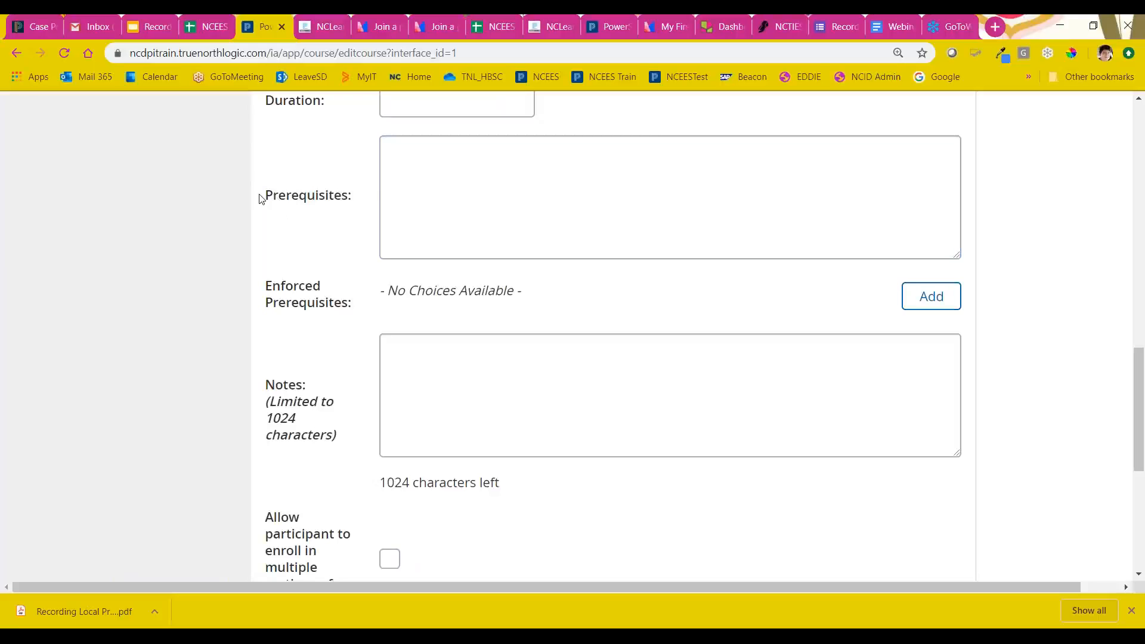
pyautogui.scroll(-1, 533, 201)
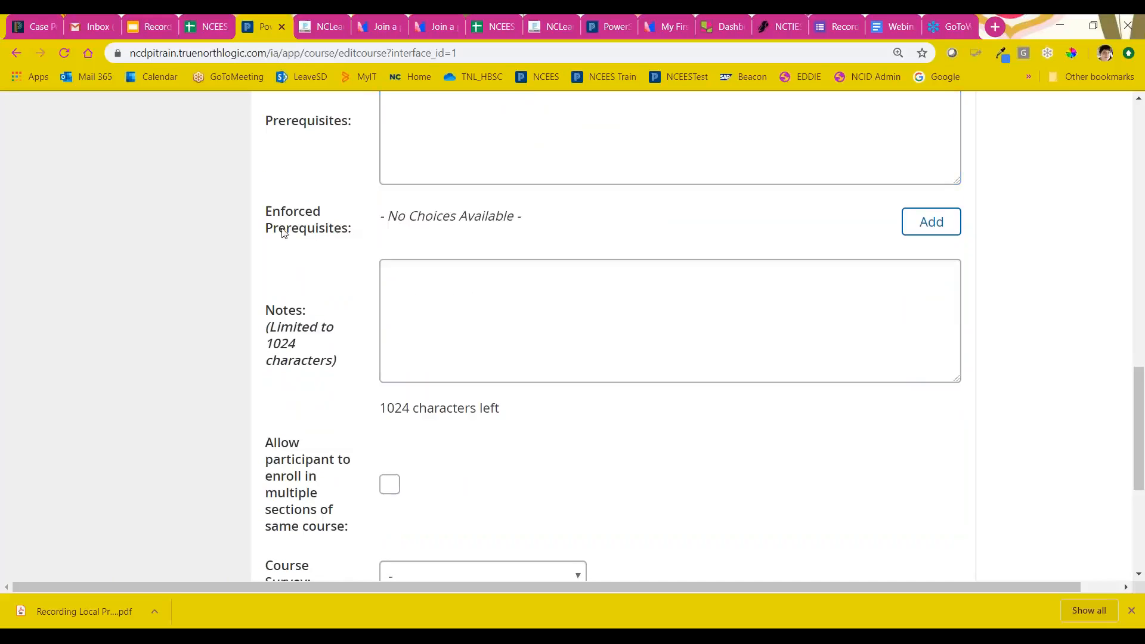
pyautogui.doubleClick(266, 212)
pyautogui.moveTo(334, 225); pyautogui.dragTo(358, 233)
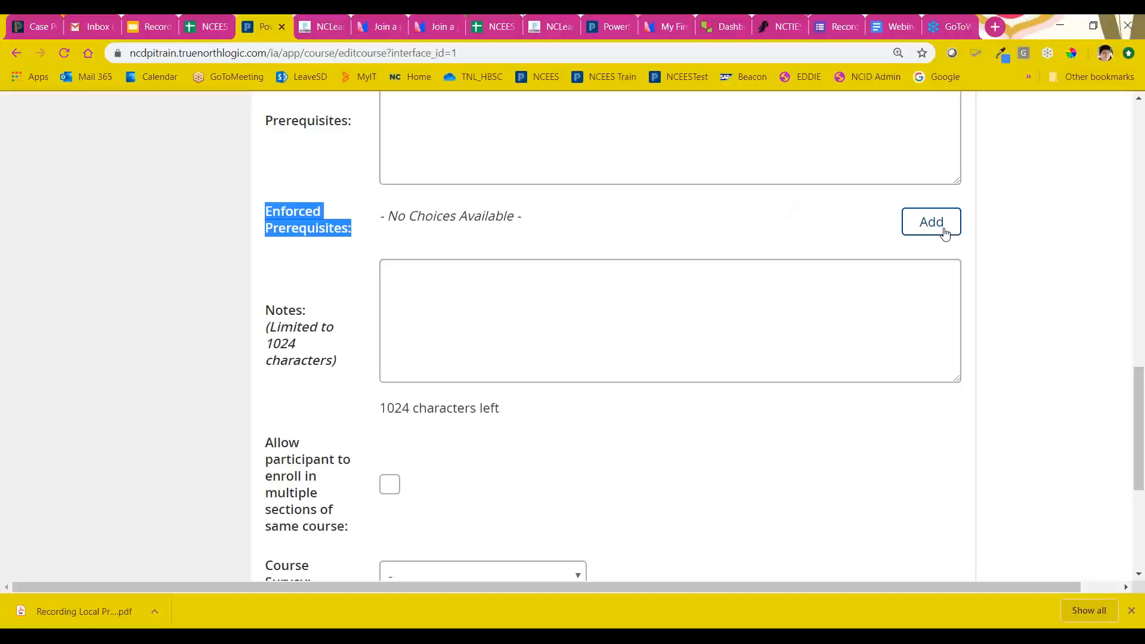
pyautogui.click(707, 240)
pyautogui.scroll(-4, 571, 283)
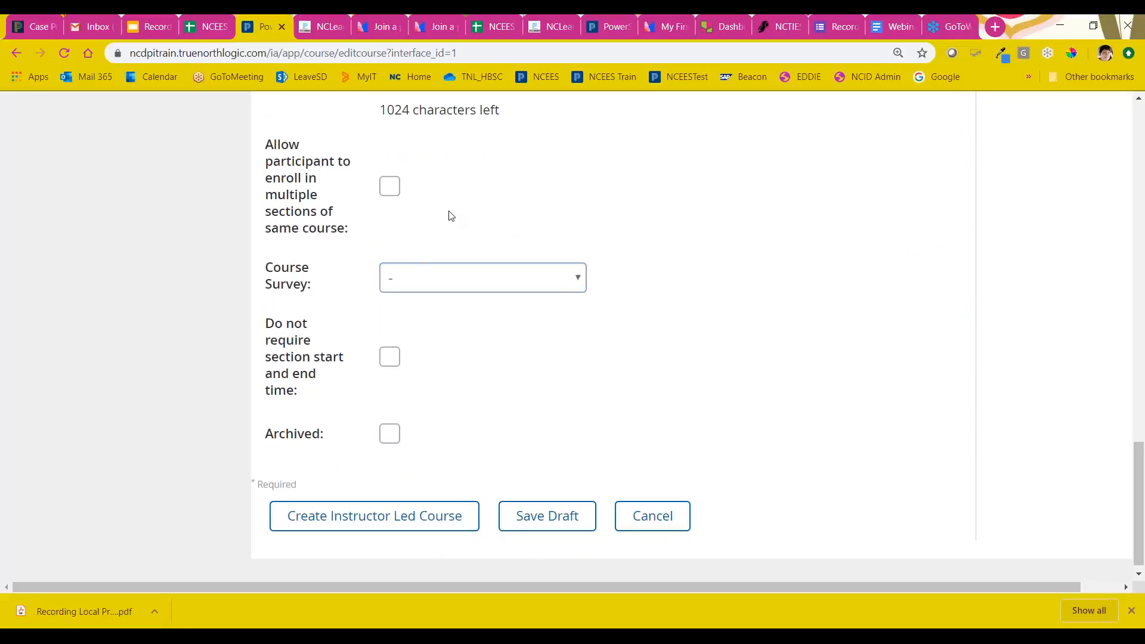
pyautogui.scroll(-1, 452, 216)
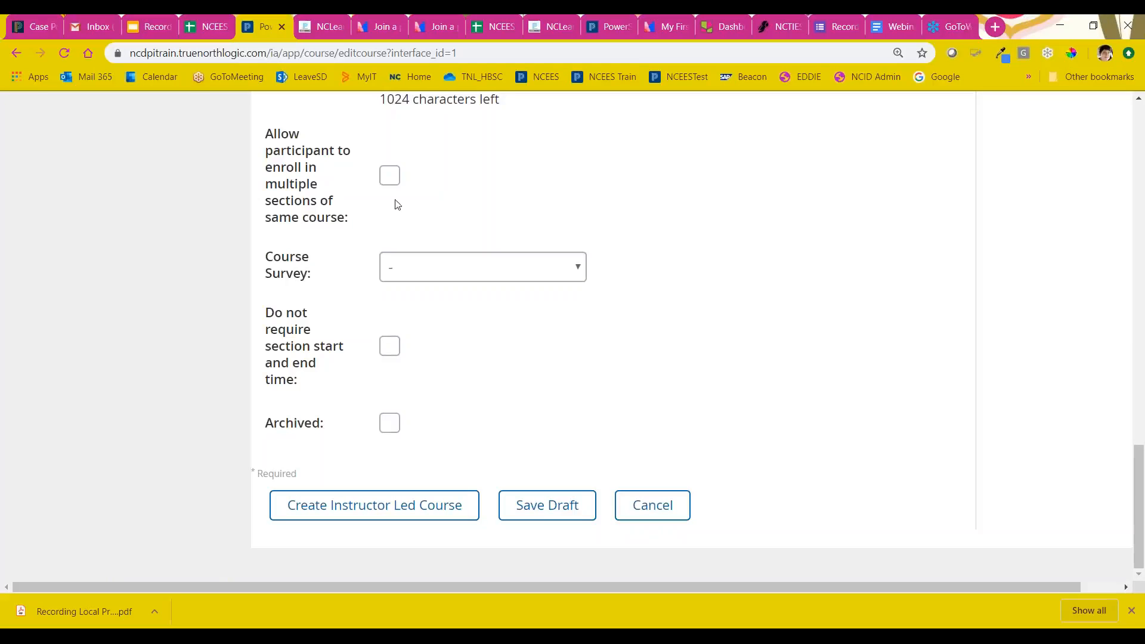
# Step: Allow participants to enroll in multiple sections of the same course and review the Course Survey choices without assigning a survey
pyautogui.click(389, 176)
pyautogui.click(509, 270)
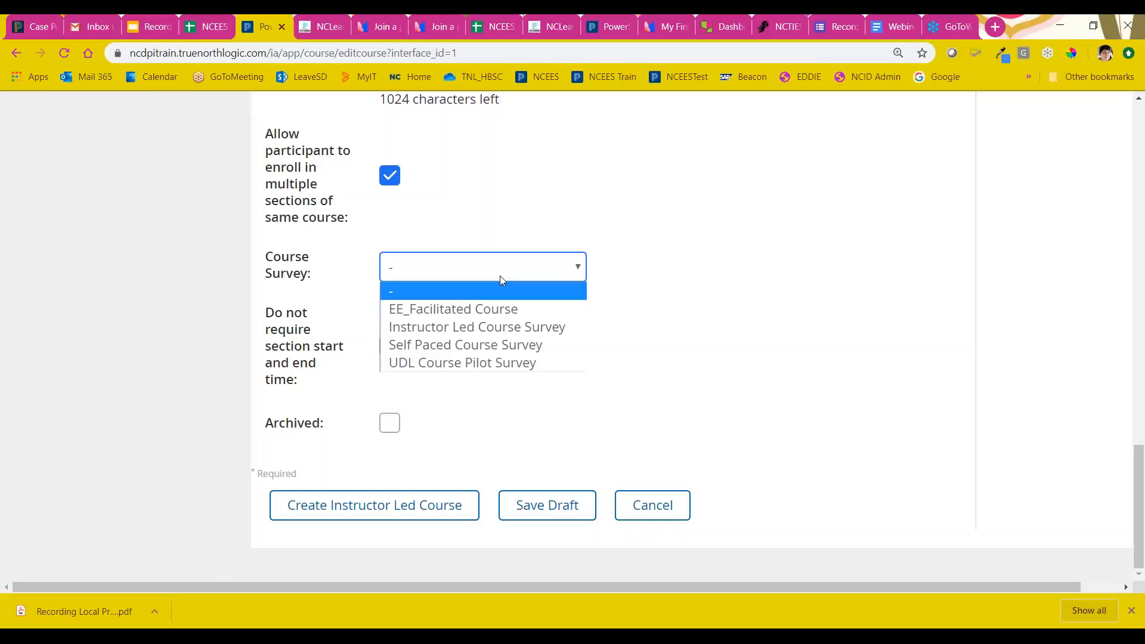
pyautogui.click(612, 263)
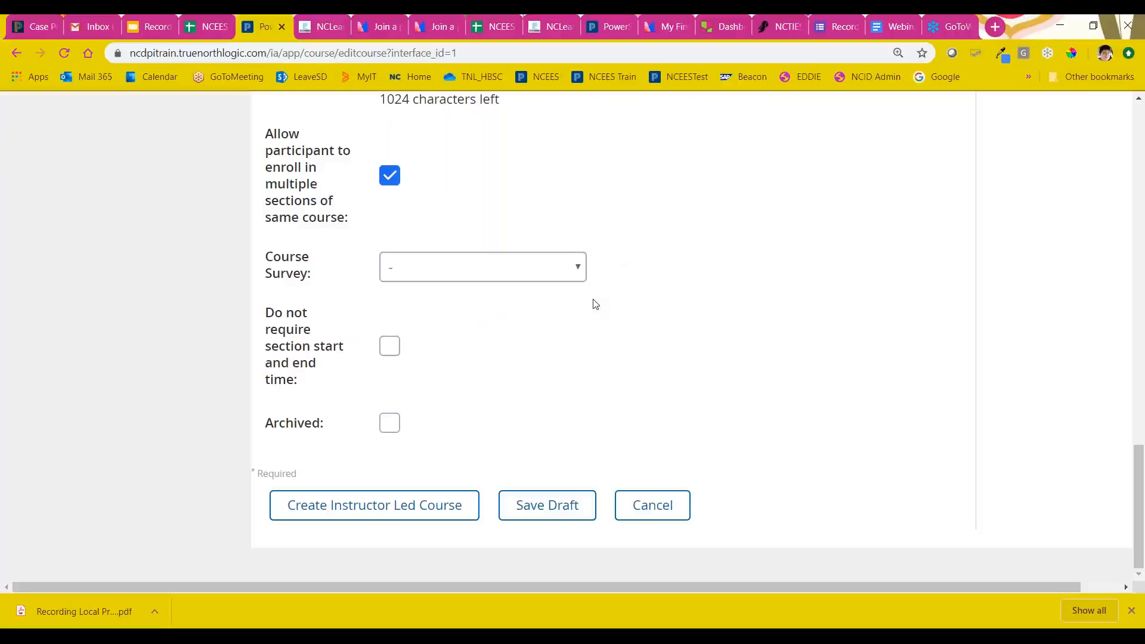
pyautogui.moveTo(269, 315); pyautogui.dragTo(320, 390)
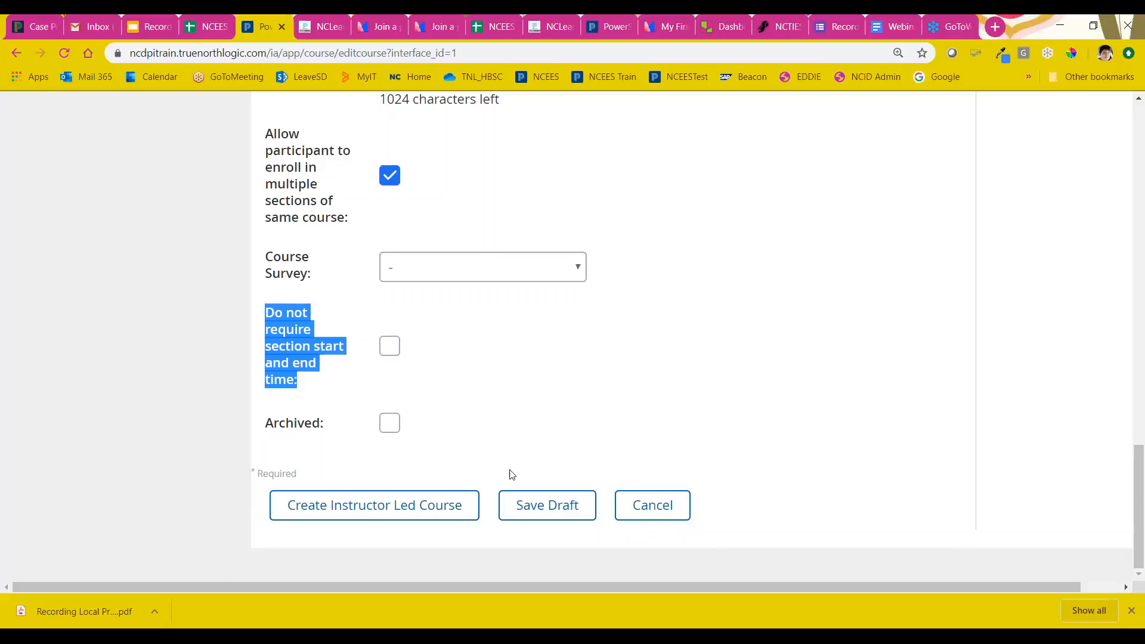
# Step: Open the help for the instructor-led course form, read its field descriptions and close it
pyautogui.scroll(15, 821, 413)
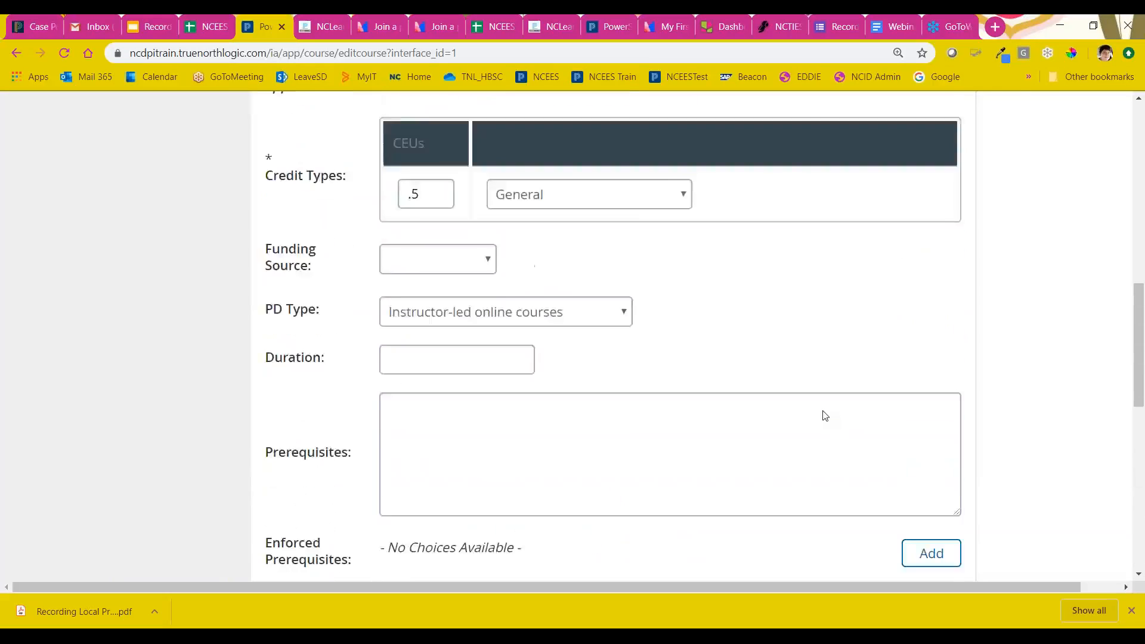
pyautogui.scroll(3, 859, 382)
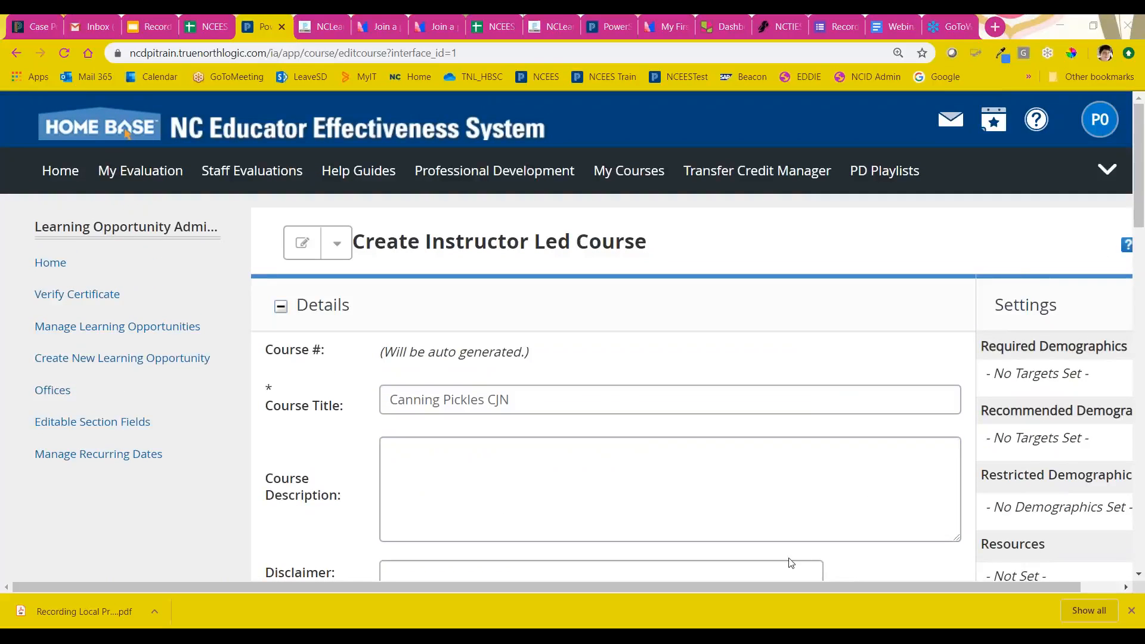
pyautogui.moveTo(935, 589); pyautogui.dragTo(1014, 575)
pyautogui.click(1086, 246)
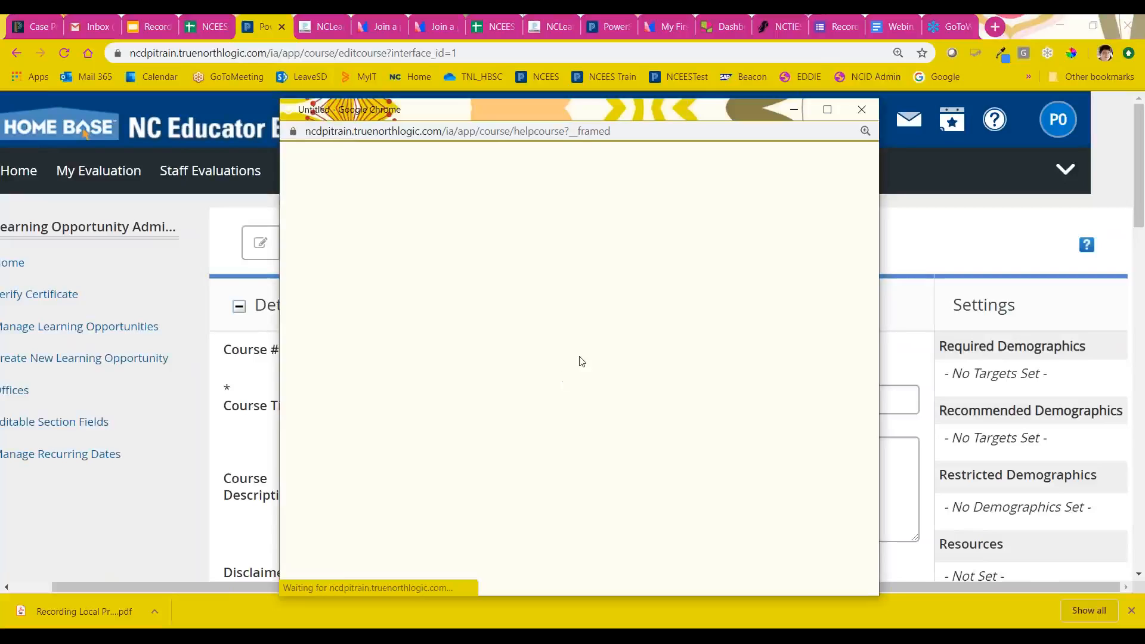
pyautogui.scroll(-2, 432, 255)
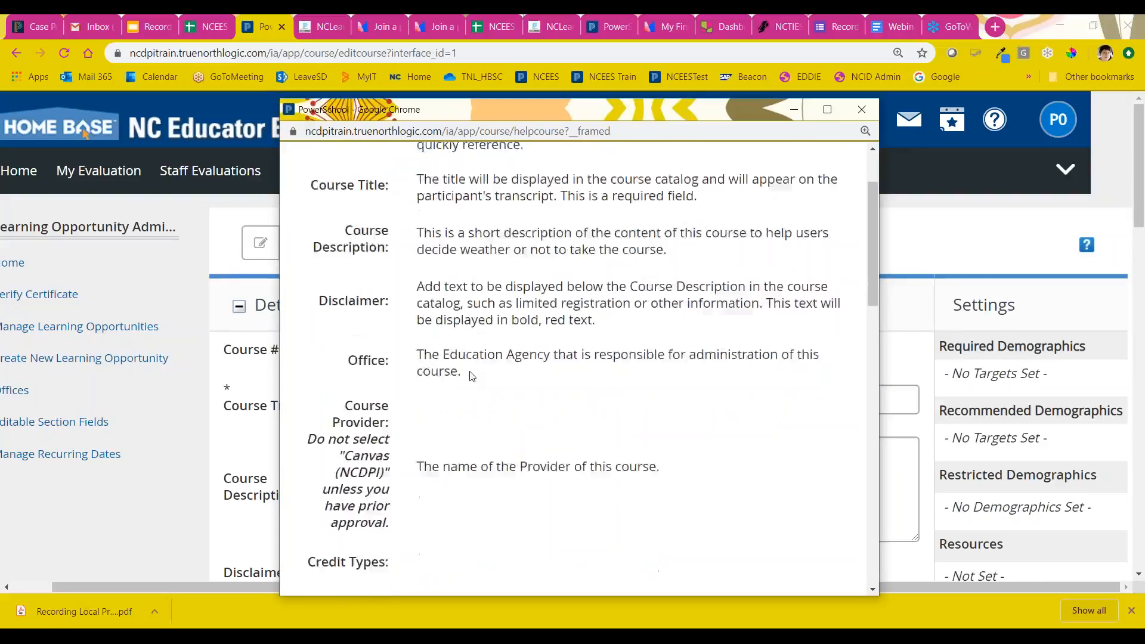
pyautogui.click(860, 110)
# Step: Create the instructor-led course from the completed form and view its details and settings
pyautogui.scroll(-20, 694, 370)
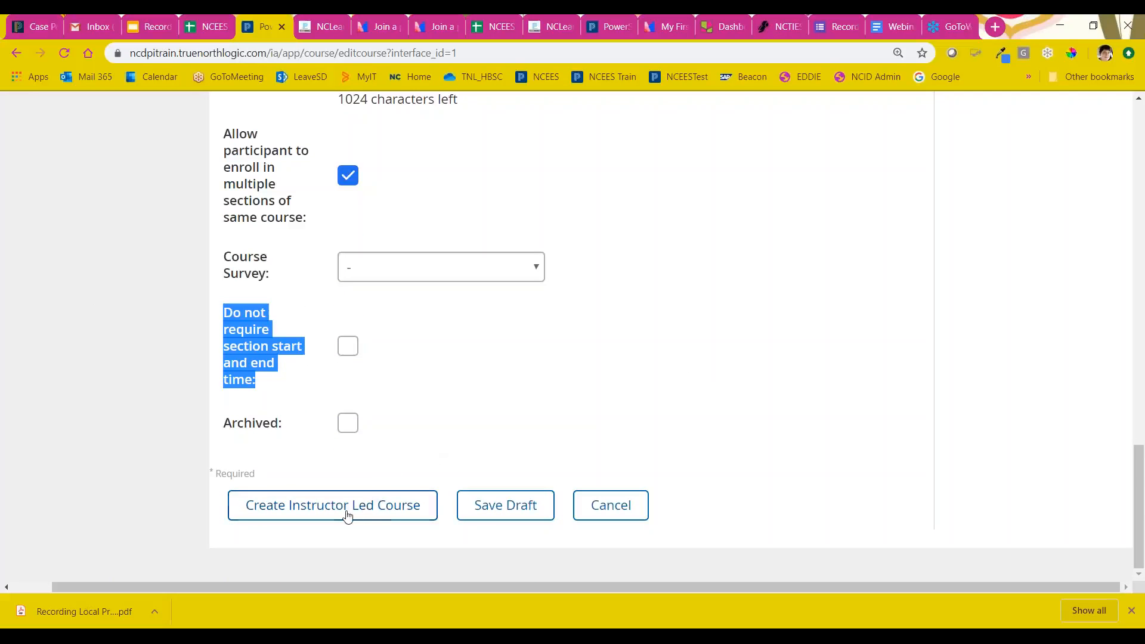
pyautogui.click(346, 514)
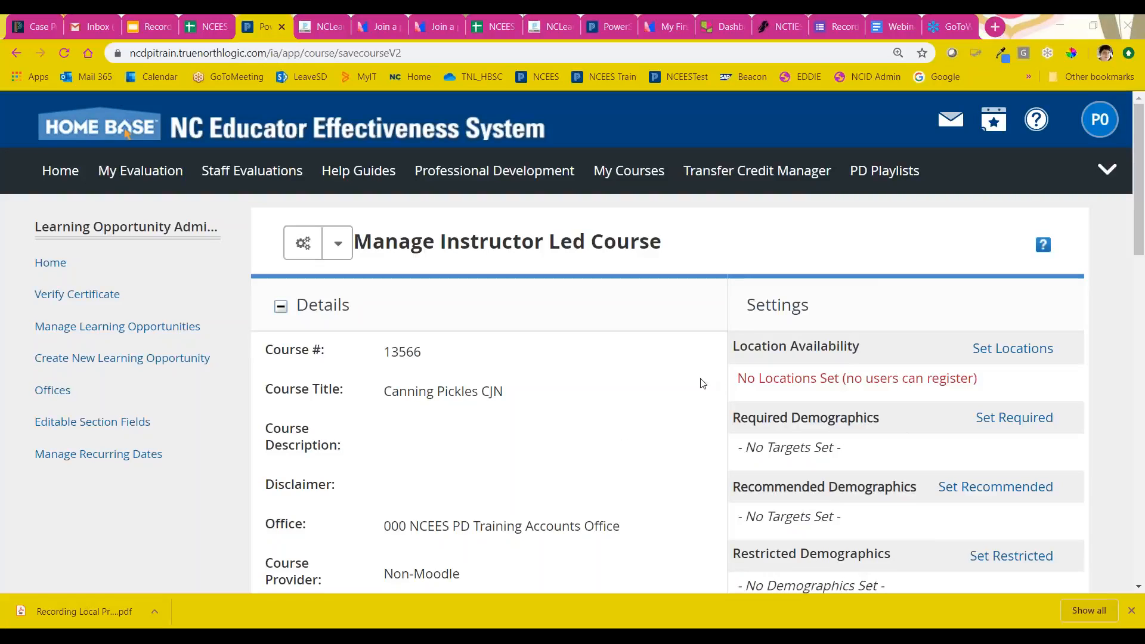
pyautogui.scroll(-2, 702, 384)
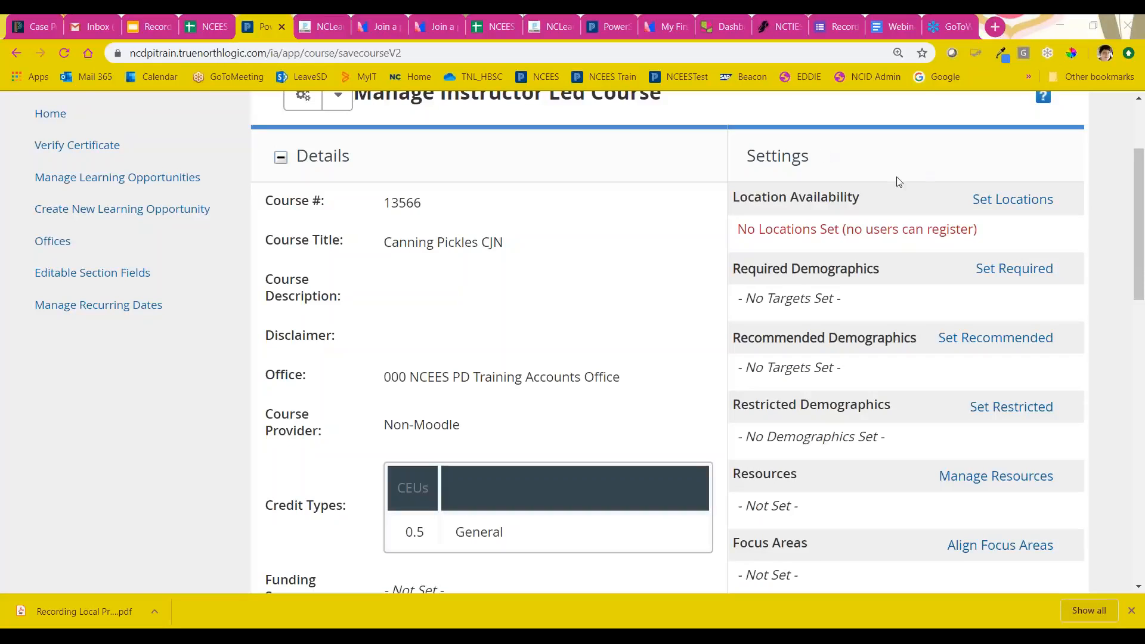
# Step: Open the location availability settings for the course, review the selection fields and set the location type to School
pyautogui.click(1023, 205)
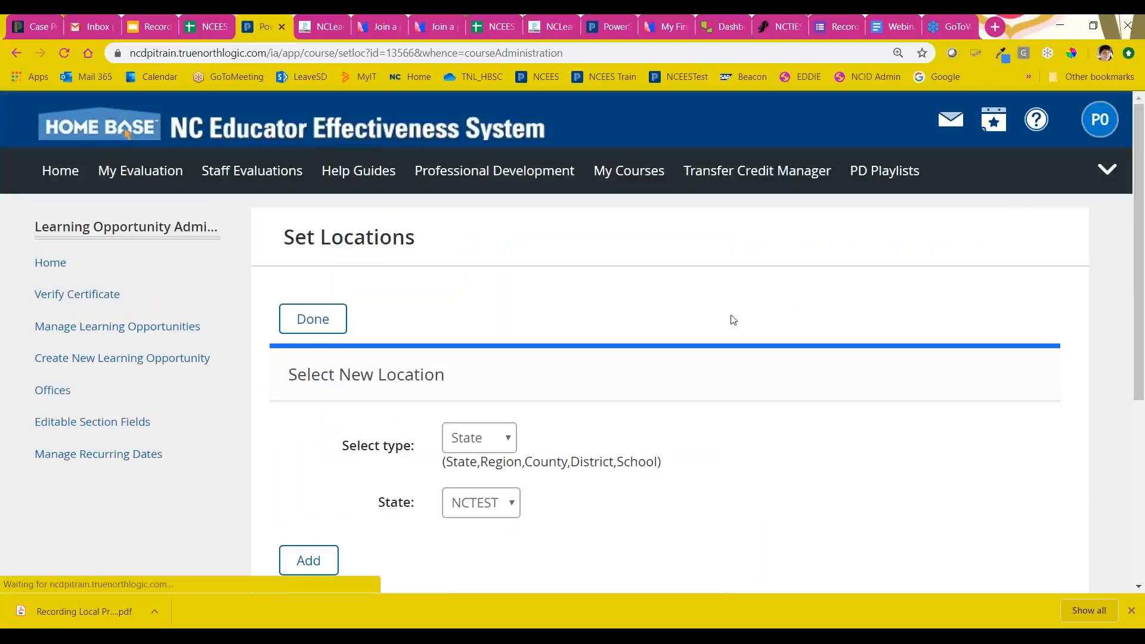
pyautogui.scroll(-3, 733, 320)
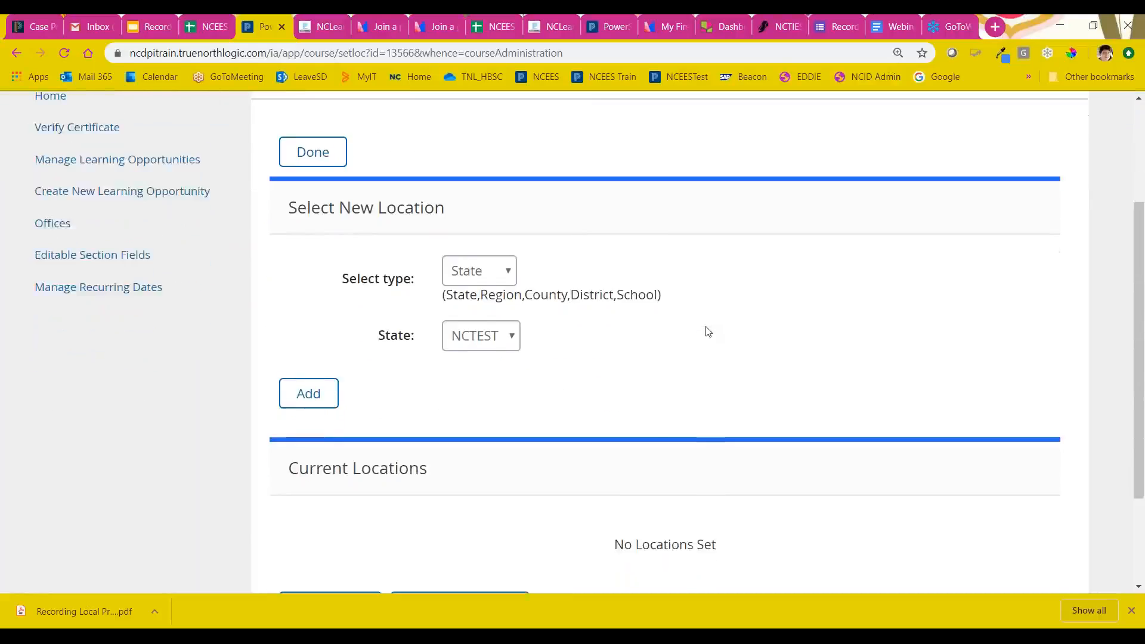
pyautogui.scroll(-1, 708, 332)
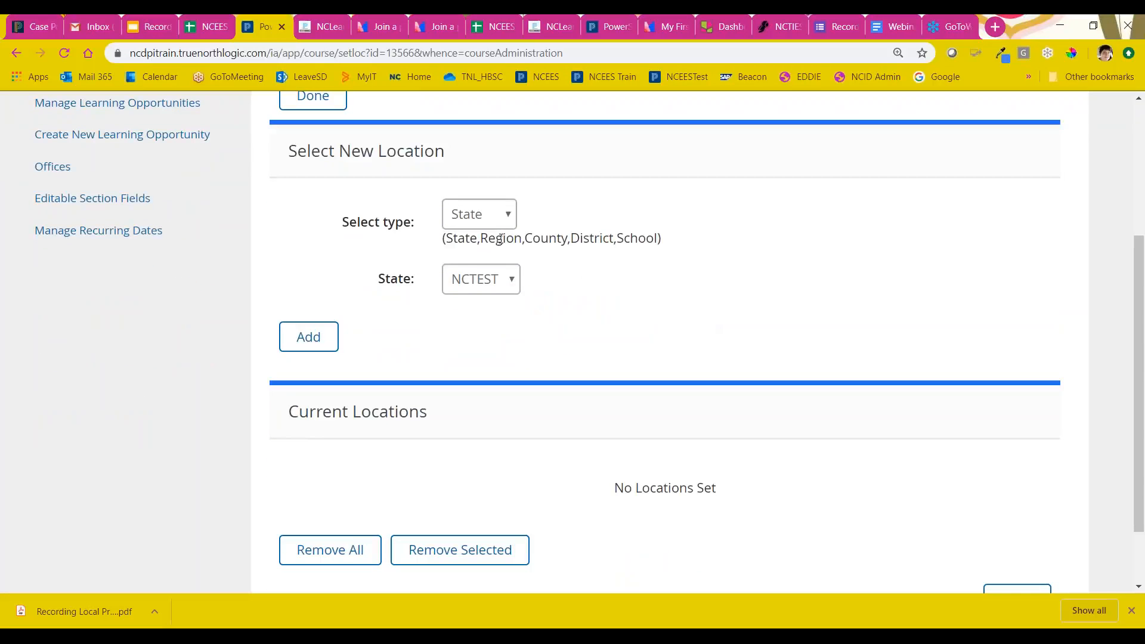
pyautogui.click(493, 217)
pyautogui.click(585, 213)
pyautogui.scroll(3, 611, 268)
pyautogui.scroll(-1, 695, 304)
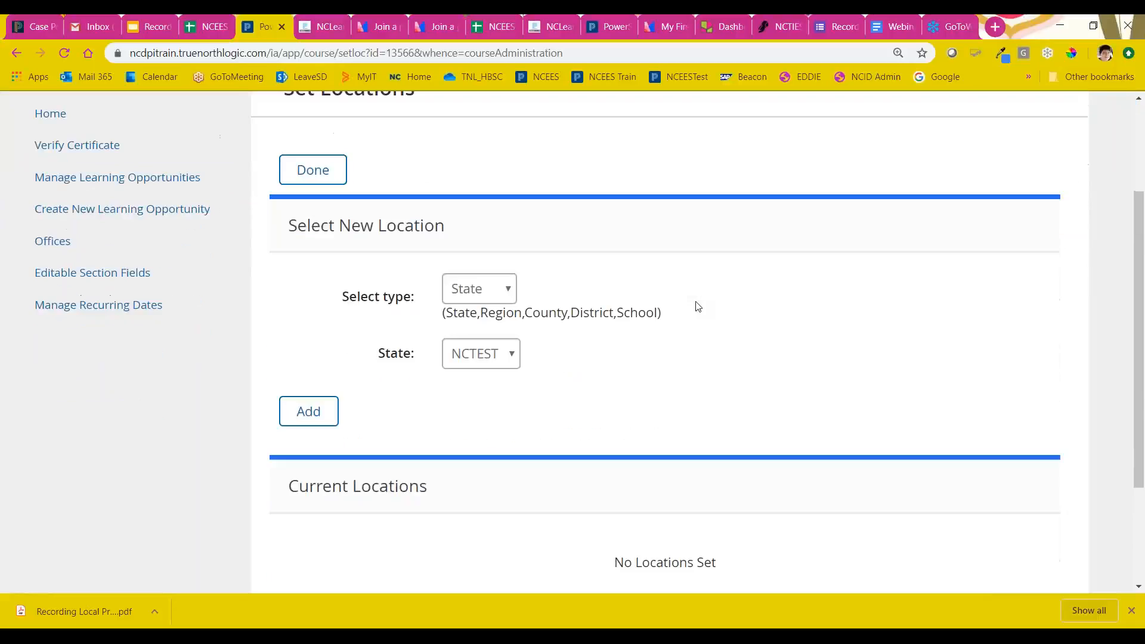
pyautogui.scroll(-3, 698, 306)
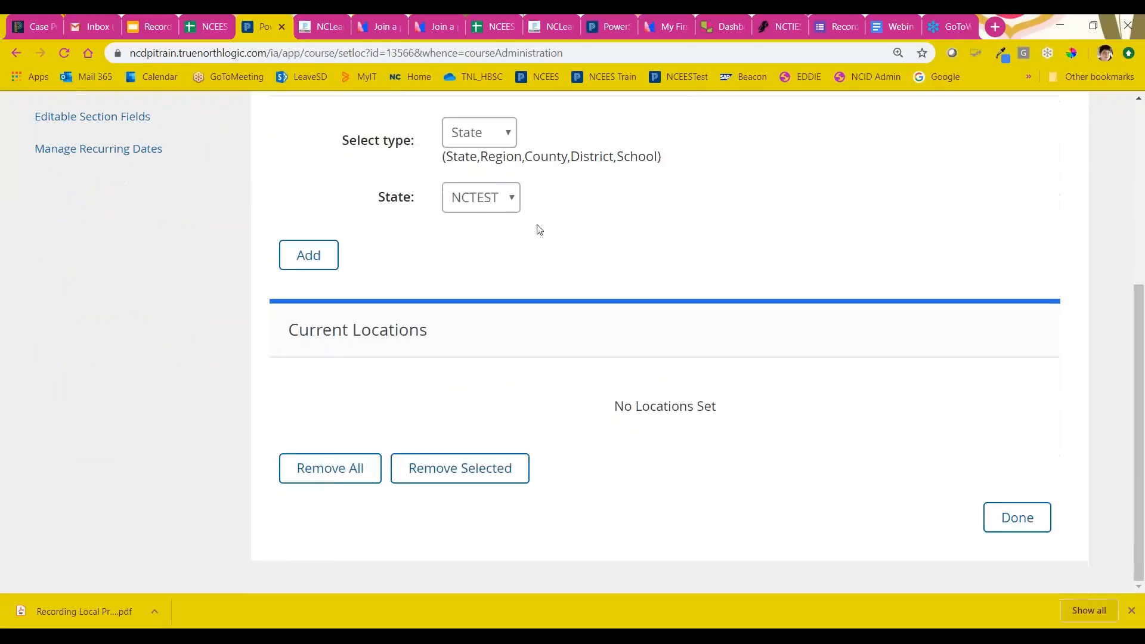
pyautogui.click(488, 201)
pyautogui.click(476, 138)
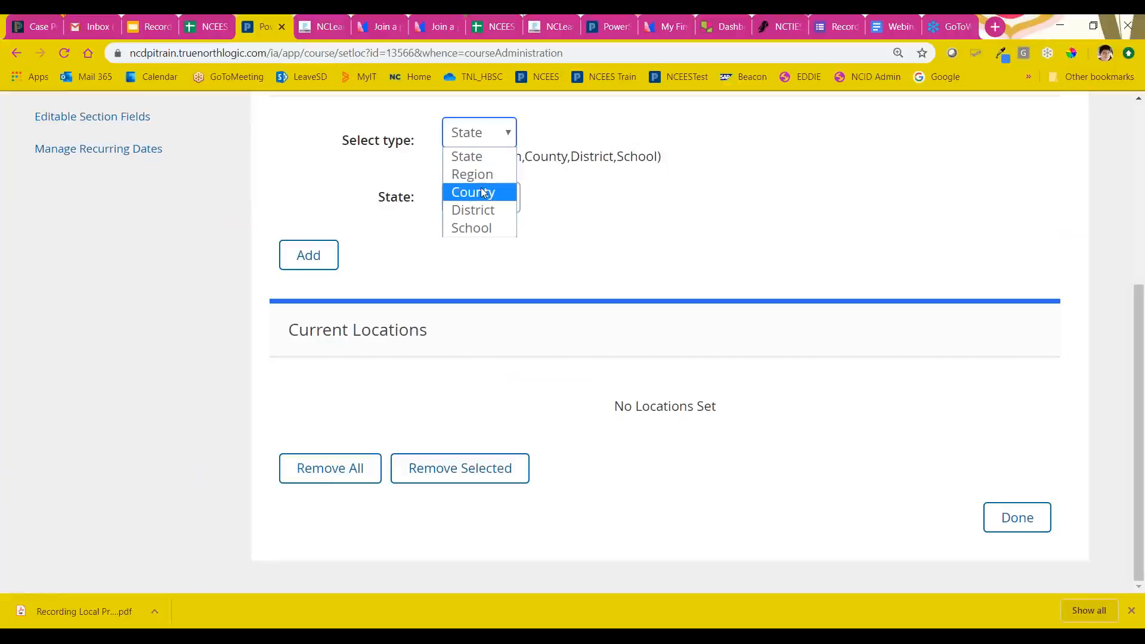
pyautogui.click(485, 231)
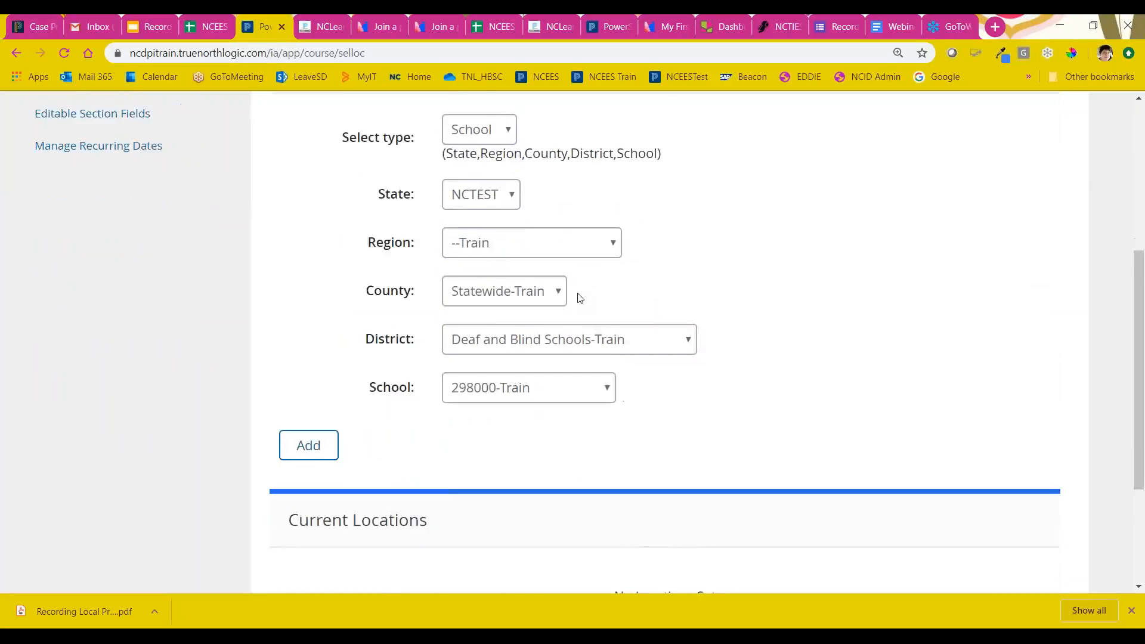
# Step: Choose MadrigalRegion as the region and add Madrigal-AMSchool1 to the course's current locations
pyautogui.scroll(-1, 580, 298)
pyautogui.click(498, 133)
pyautogui.click(498, 132)
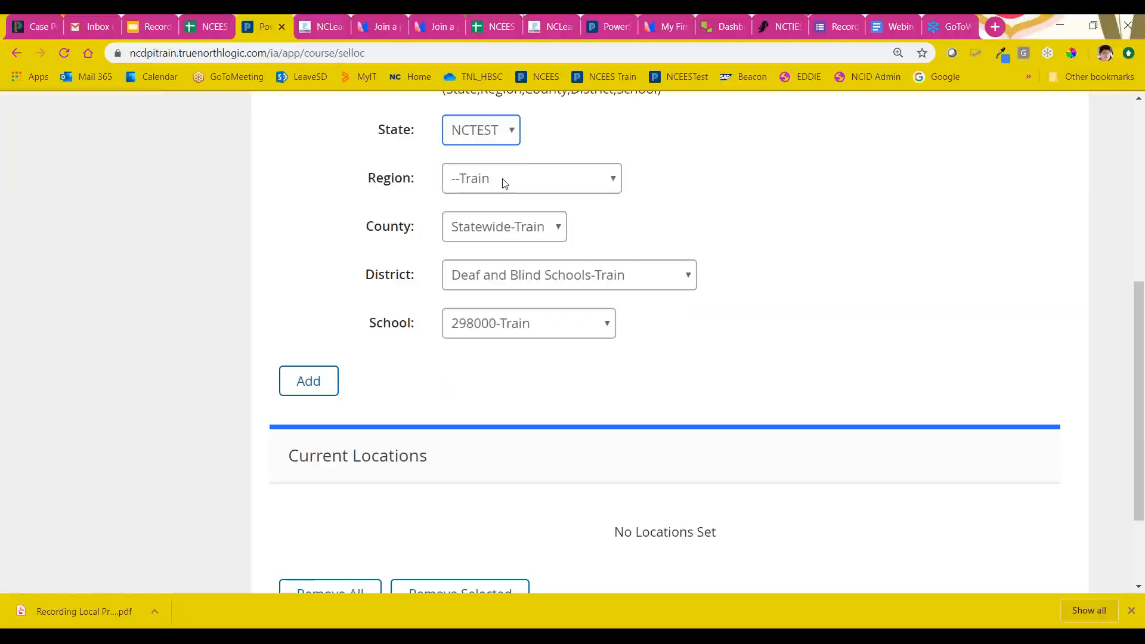
pyautogui.click(505, 183)
pyautogui.click(521, 275)
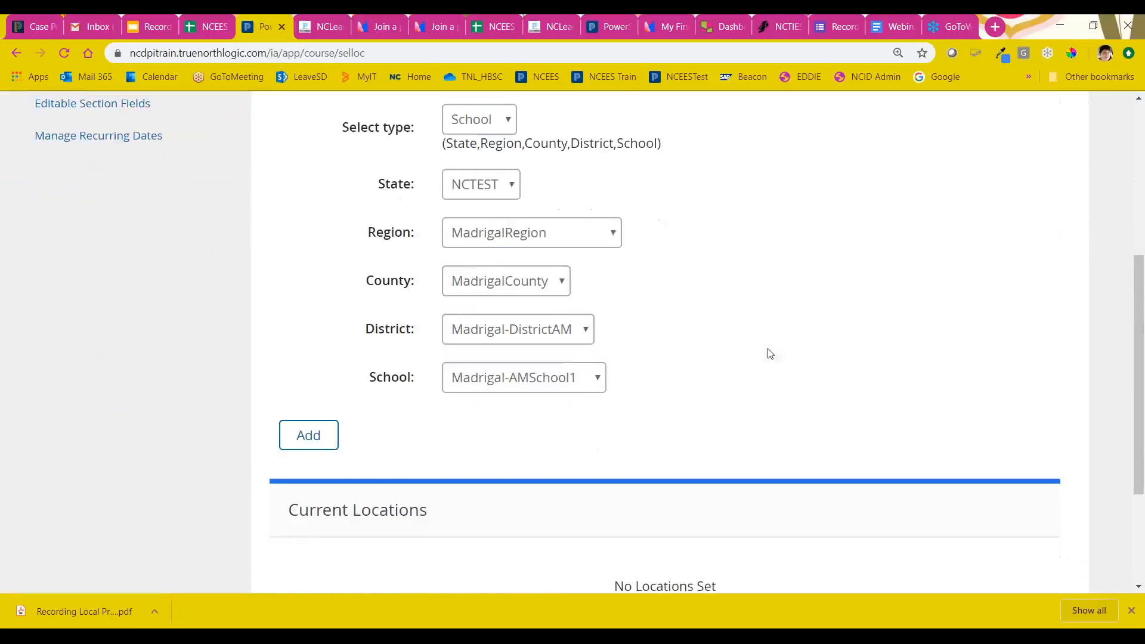
pyautogui.scroll(-2, 769, 354)
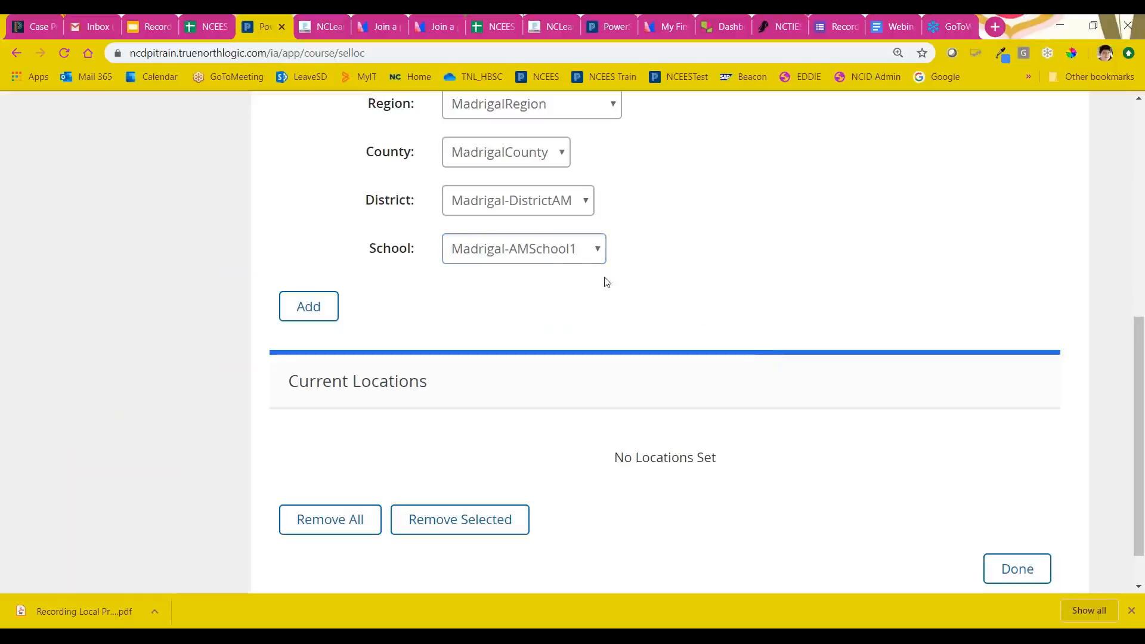
pyautogui.click(318, 313)
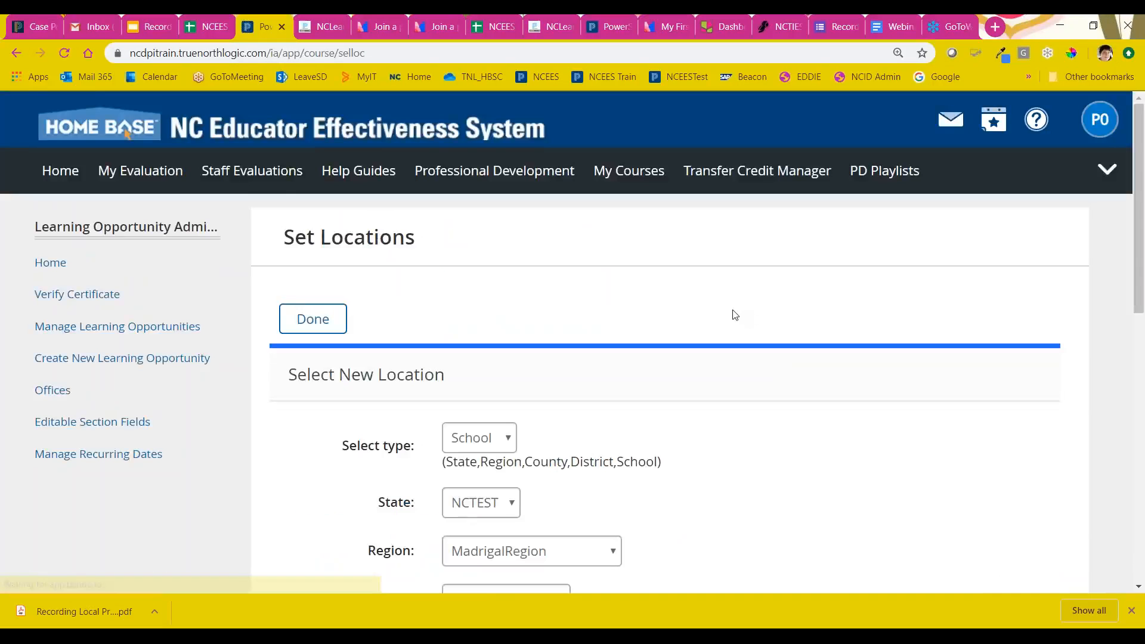
pyautogui.scroll(-3, 737, 315)
pyautogui.scroll(-8, 735, 315)
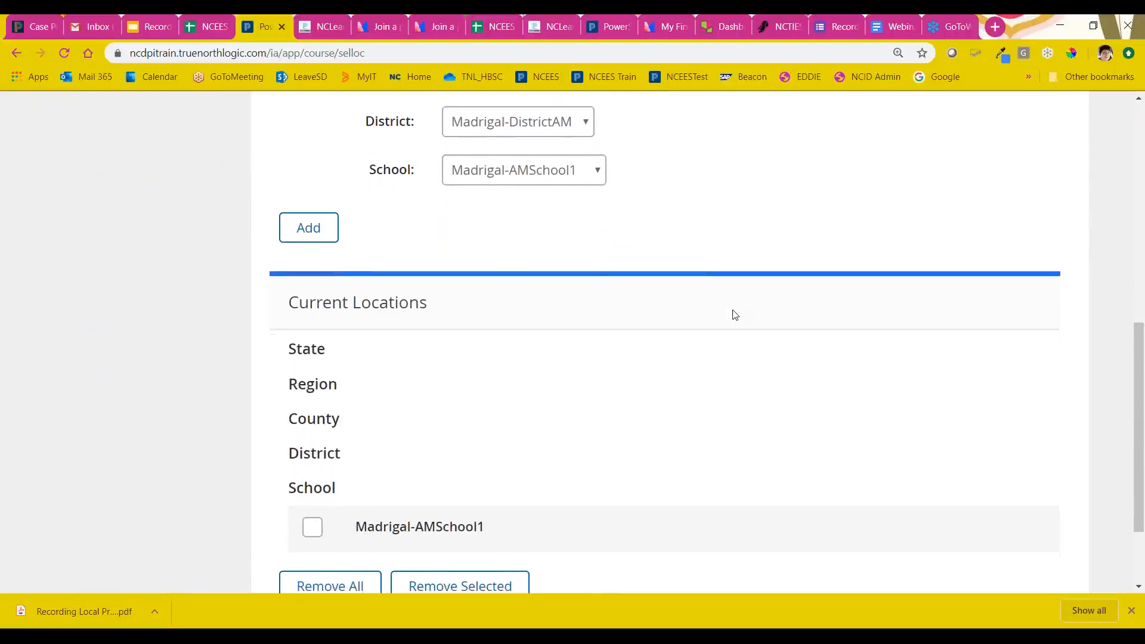
# Step: Examine the location type, region, county, district and school fields together with the Current Locations list
pyautogui.scroll(6, 734, 315)
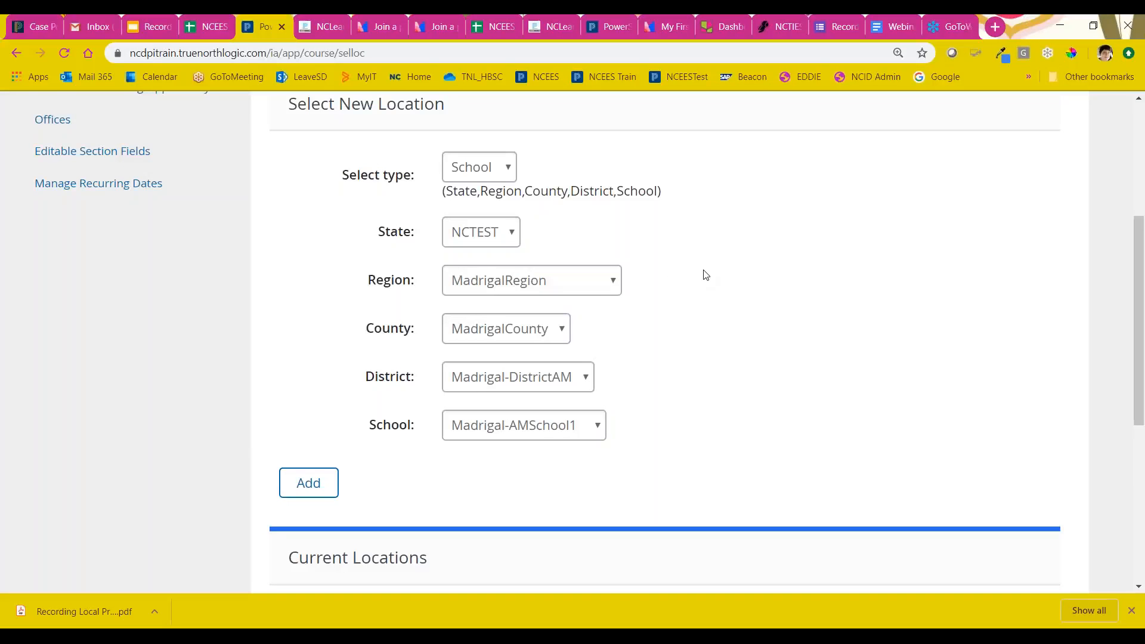
pyautogui.scroll(-6, 706, 274)
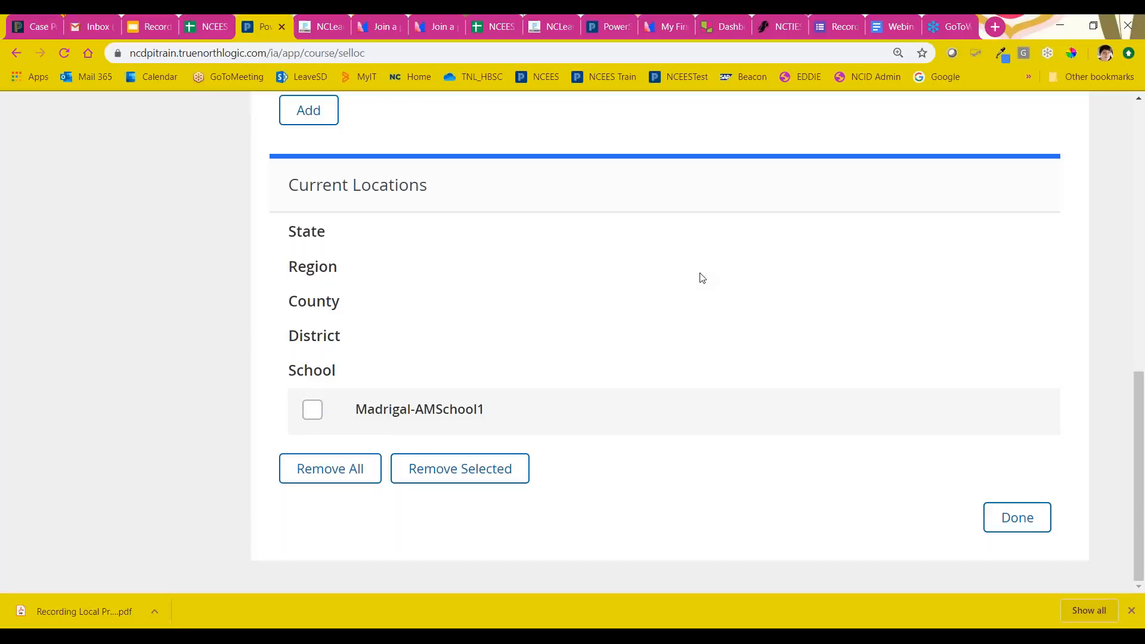
pyautogui.scroll(6, 759, 360)
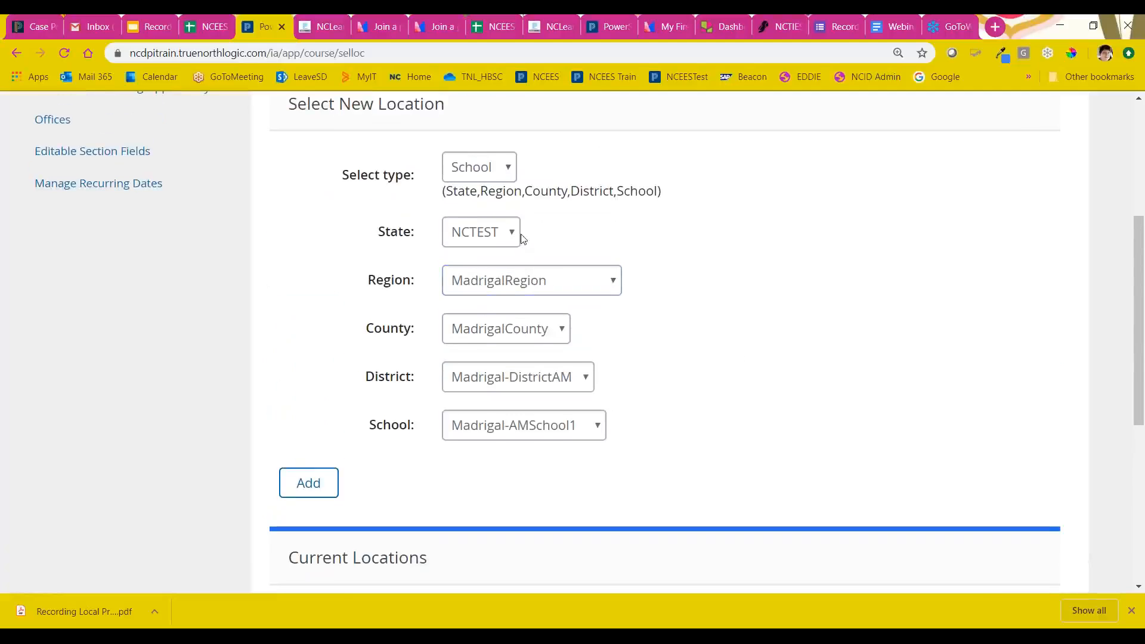
pyautogui.scroll(-2, 667, 314)
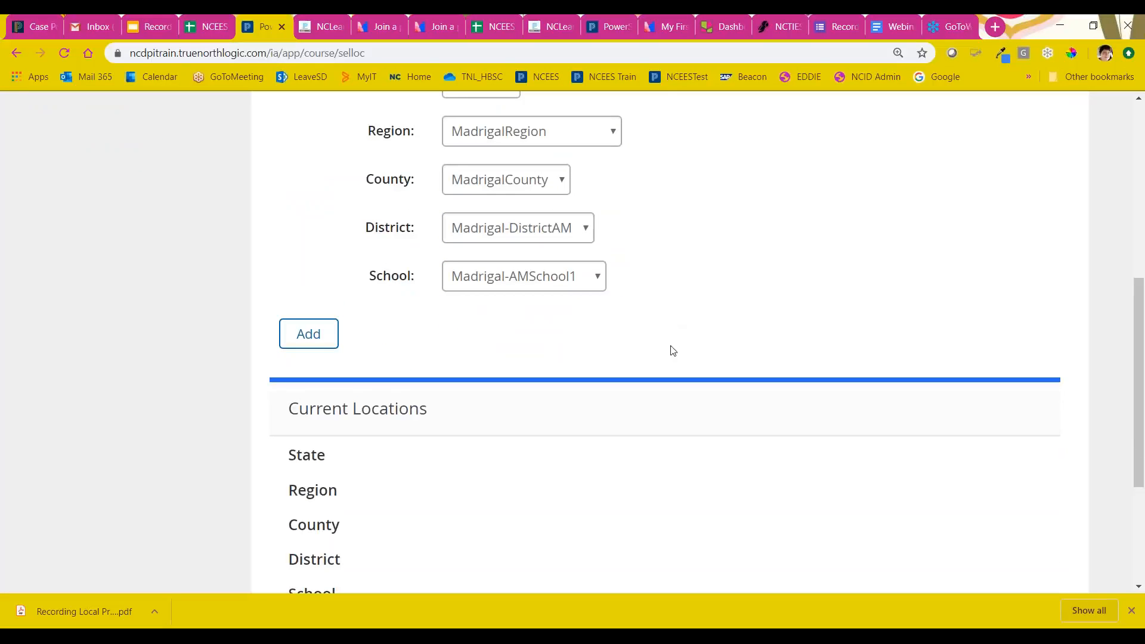
pyautogui.scroll(-3, 673, 349)
pyautogui.scroll(5, 484, 285)
pyautogui.scroll(-5, 481, 285)
pyautogui.click(303, 122)
pyautogui.scroll(-10, 635, 291)
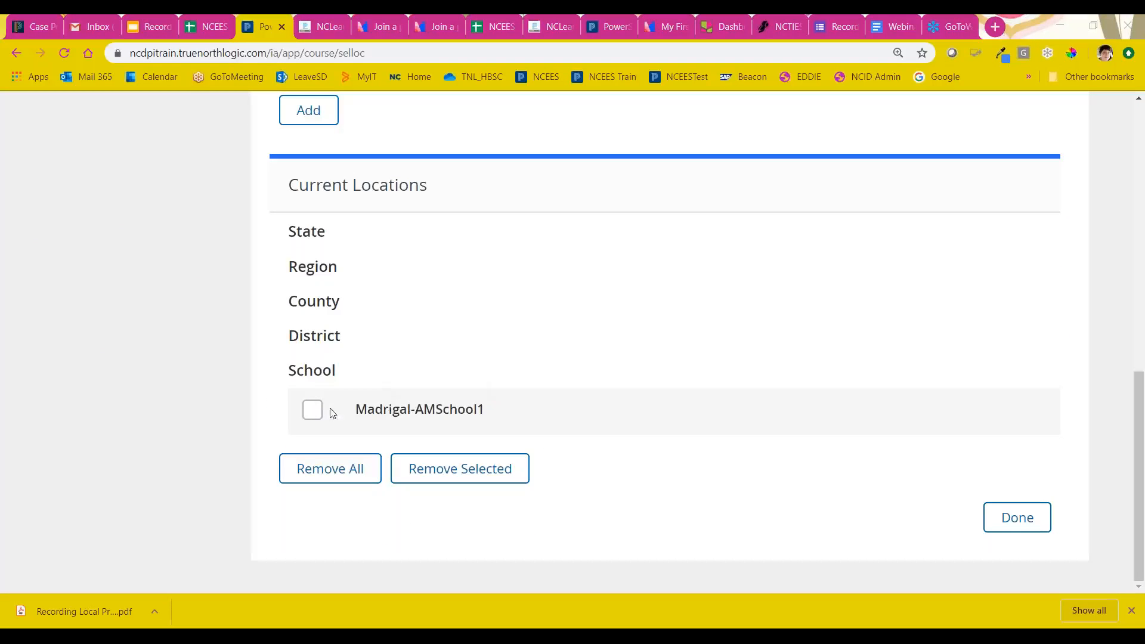
# Step: Mark and unmark Madrigal-AMSchool1 to demonstrate choosing a location for removal, and finish setting the locations
pyautogui.click(310, 412)
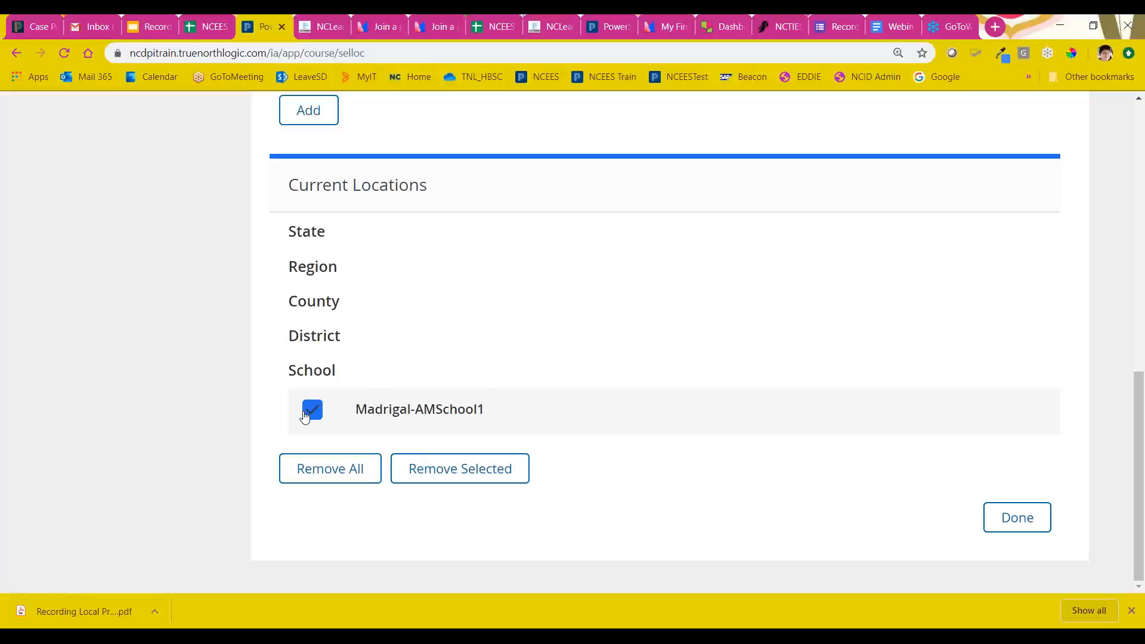
pyautogui.click(310, 415)
pyautogui.click(1024, 526)
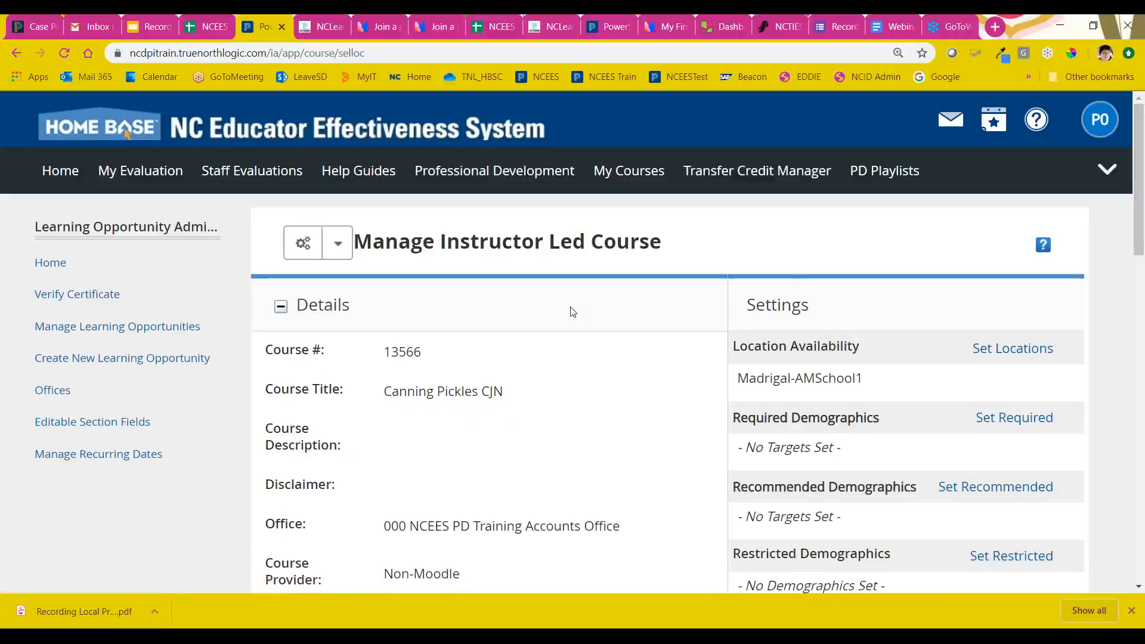
# Step: Review the course details and Sections area, open the focus area alignment and select Global Education under Subjects
pyautogui.scroll(-2, 570, 312)
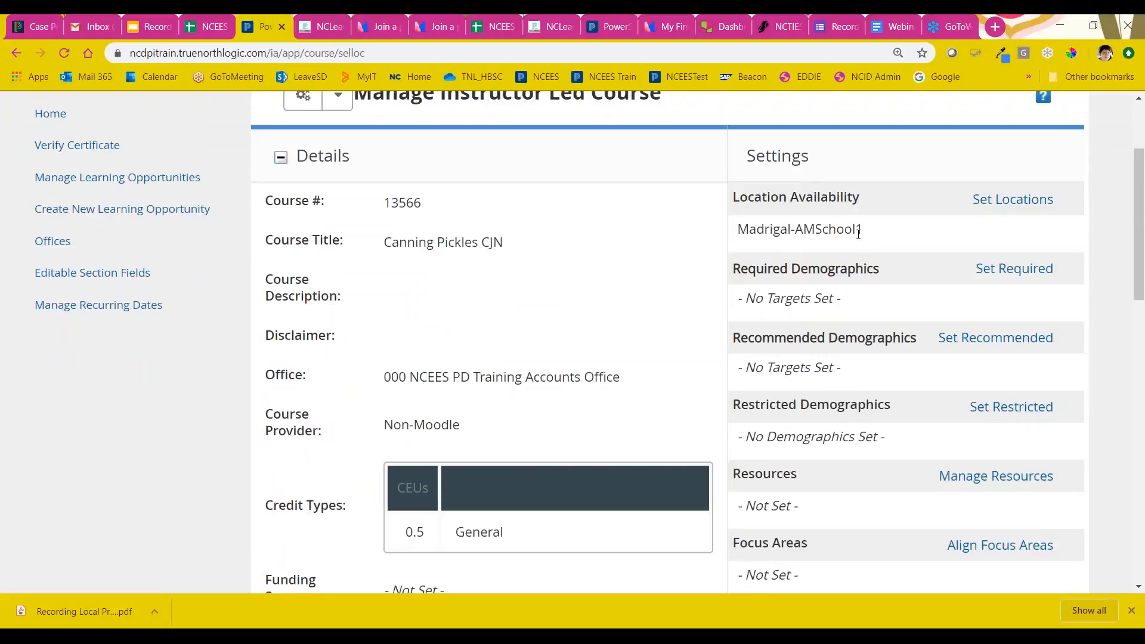
pyautogui.scroll(-4, 603, 264)
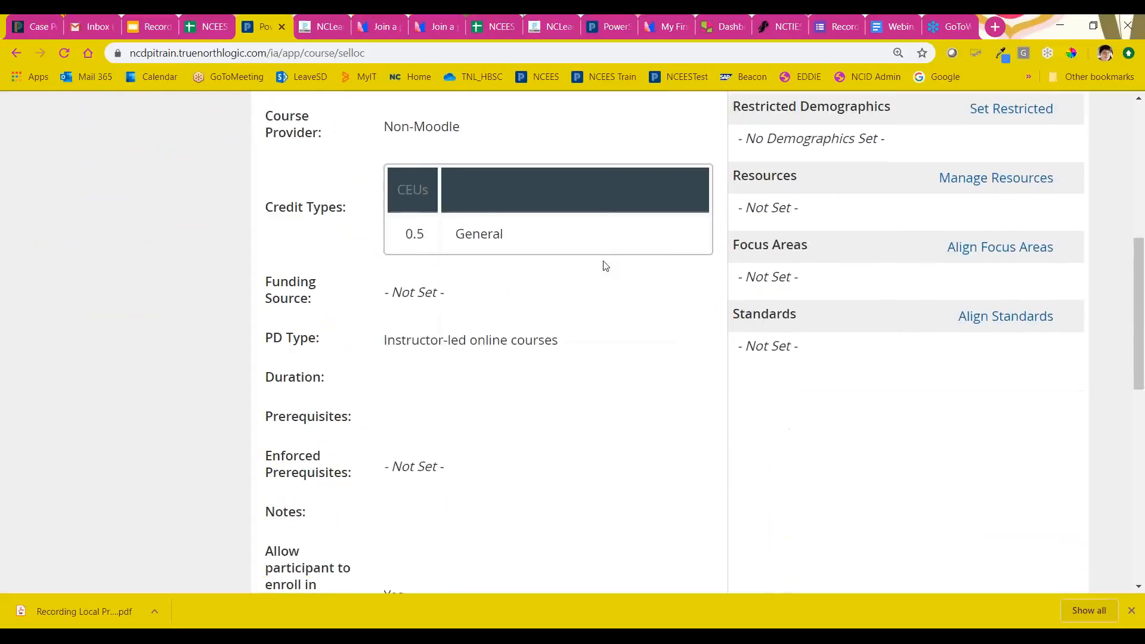
pyautogui.scroll(-8, 605, 266)
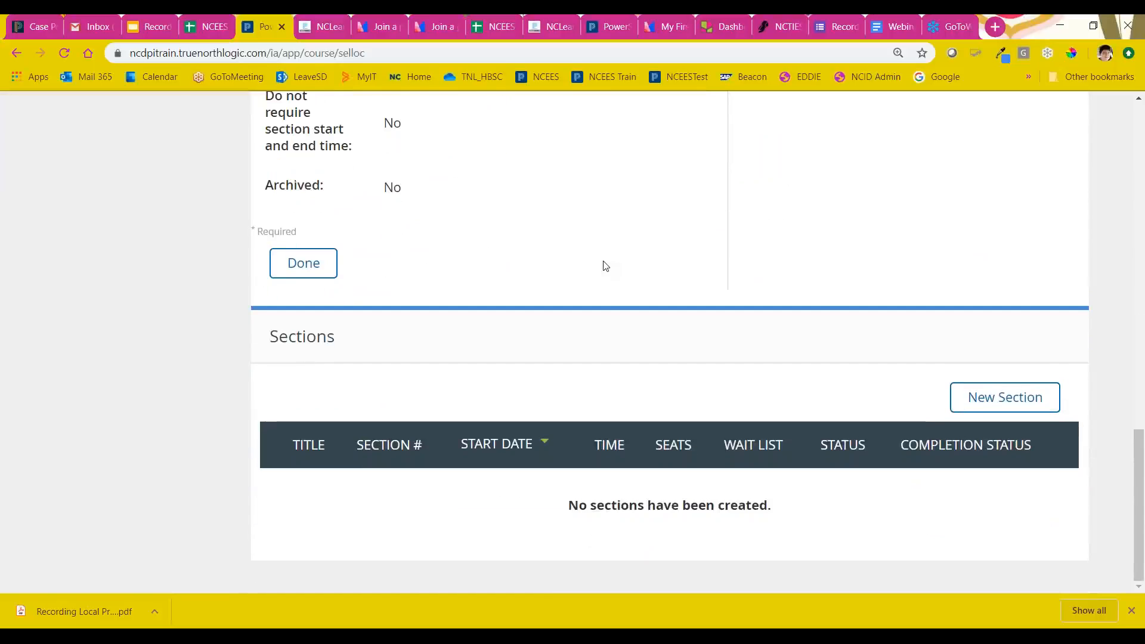
pyautogui.scroll(5, 693, 275)
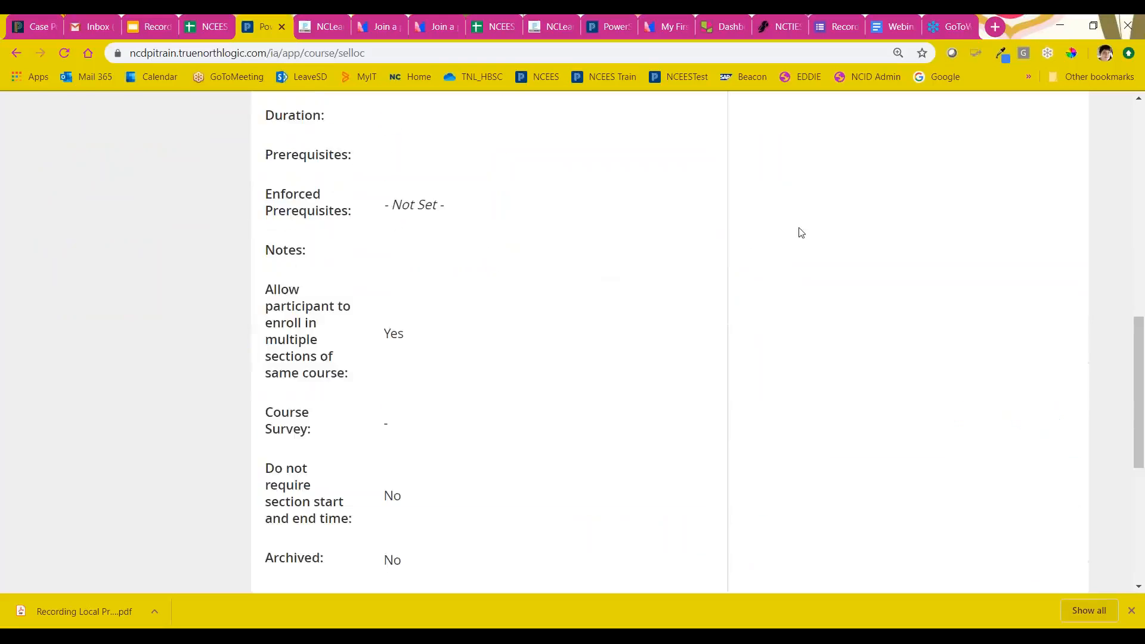
pyautogui.scroll(6, 915, 253)
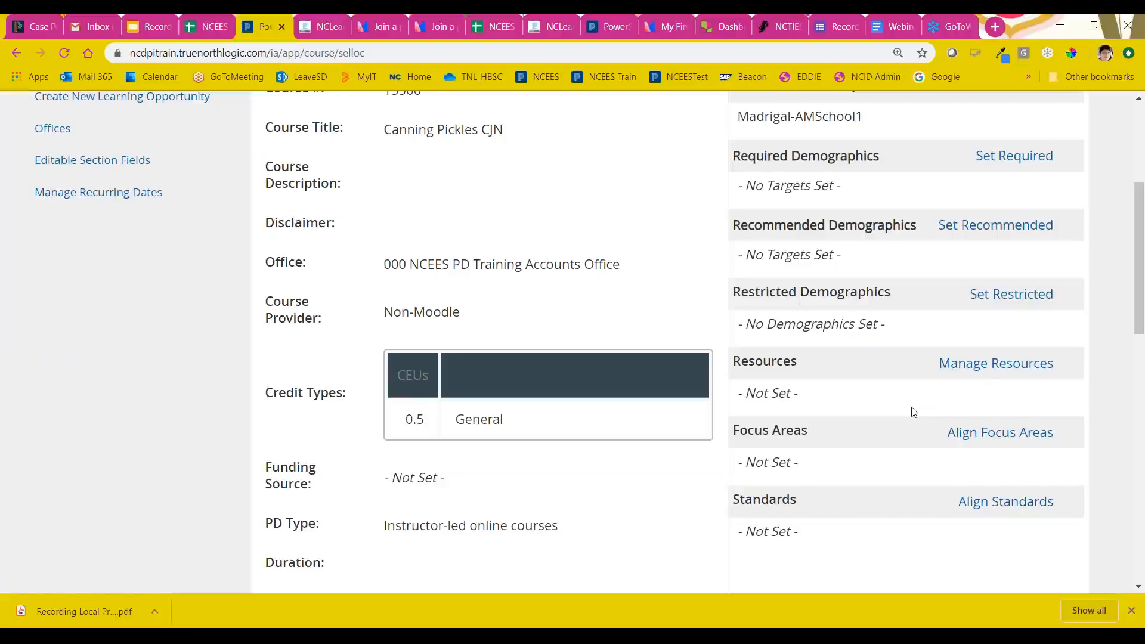
pyautogui.click(988, 438)
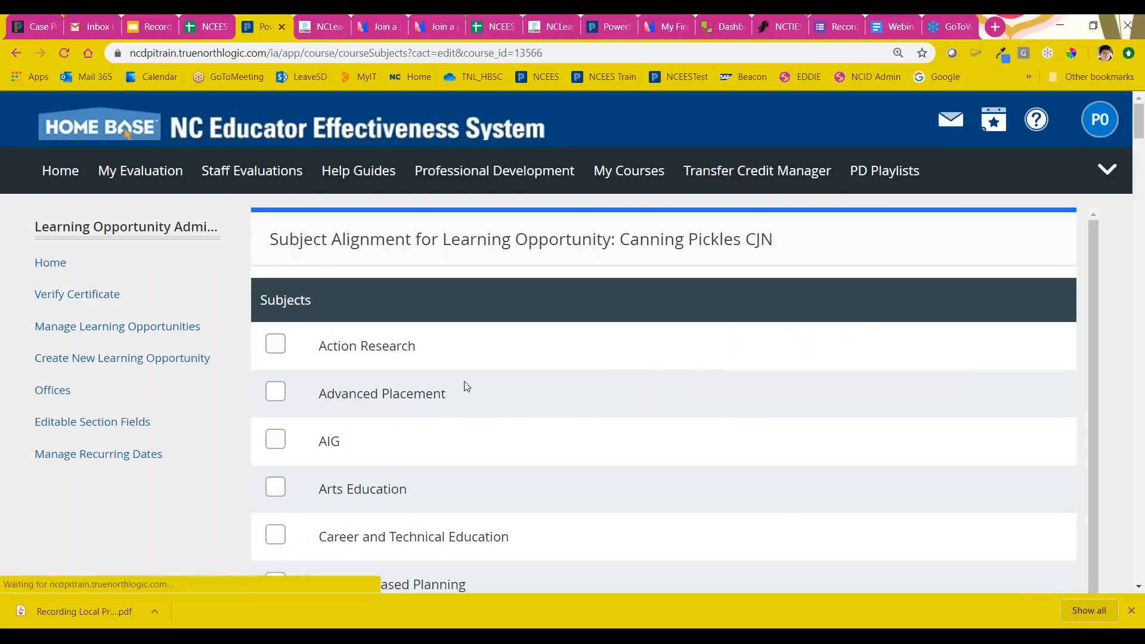
pyautogui.scroll(-2, 588, 403)
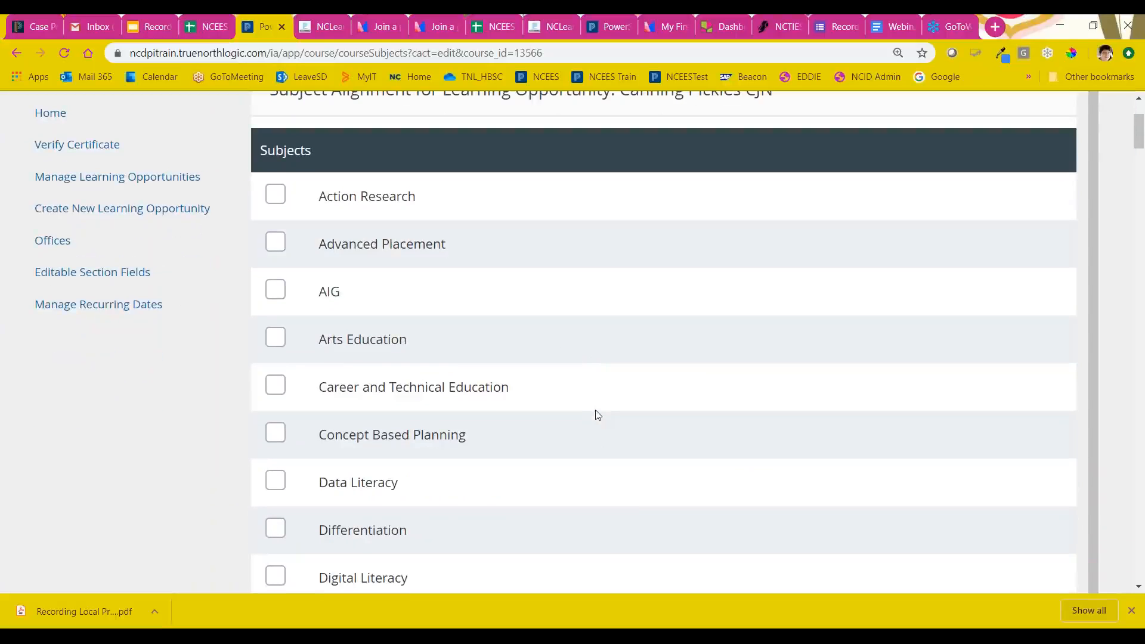
pyautogui.scroll(-1, 601, 415)
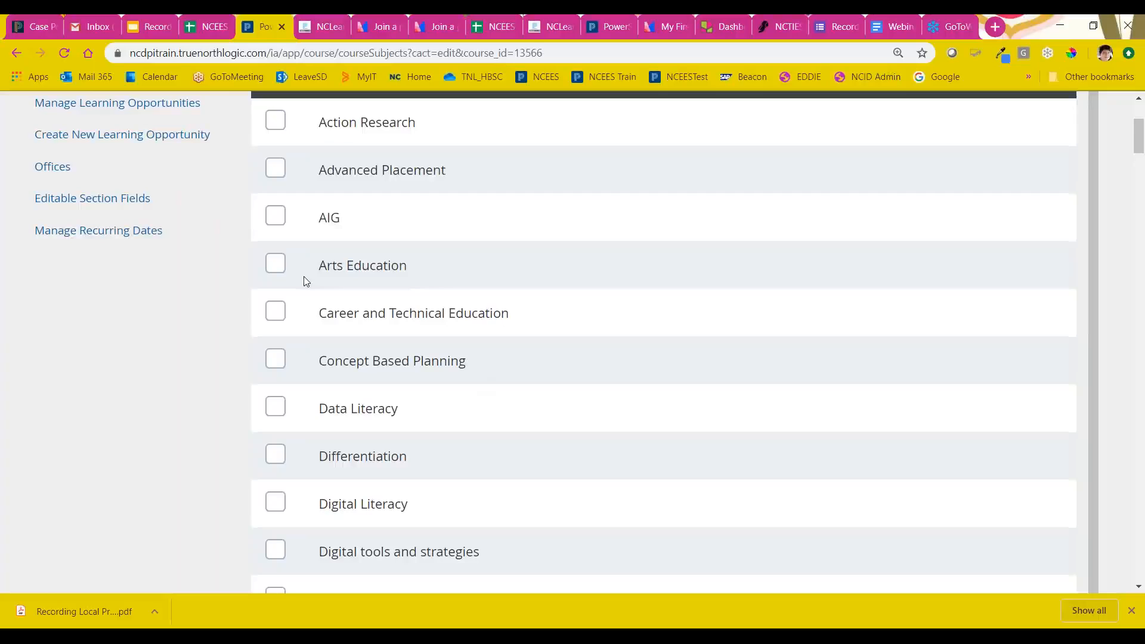
pyautogui.scroll(-6, 424, 332)
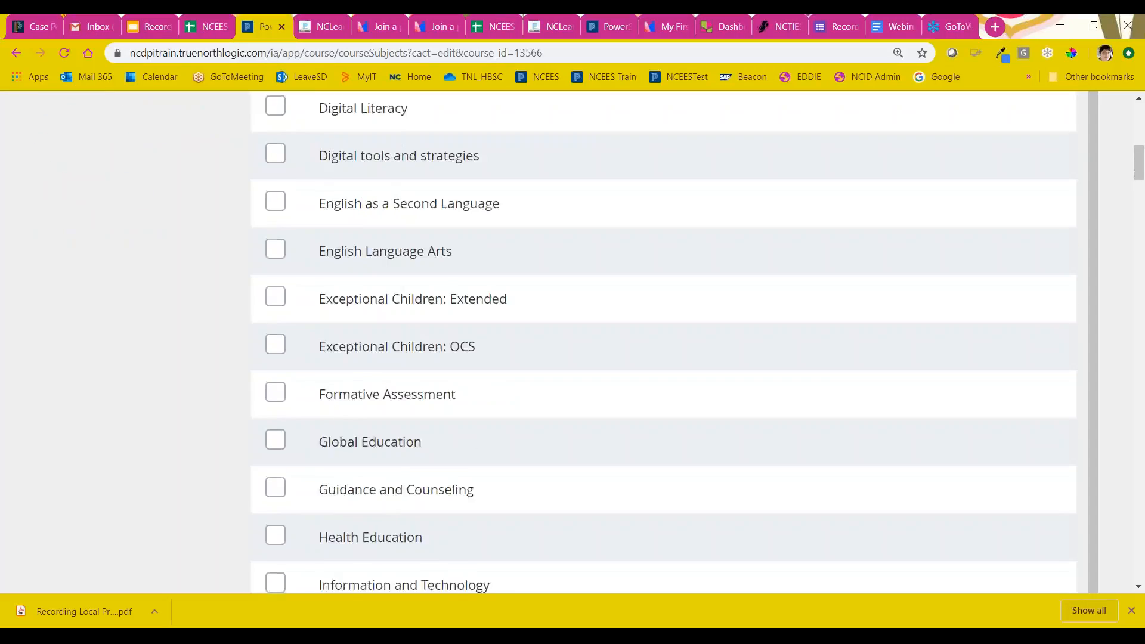
pyautogui.scroll(-2, 432, 334)
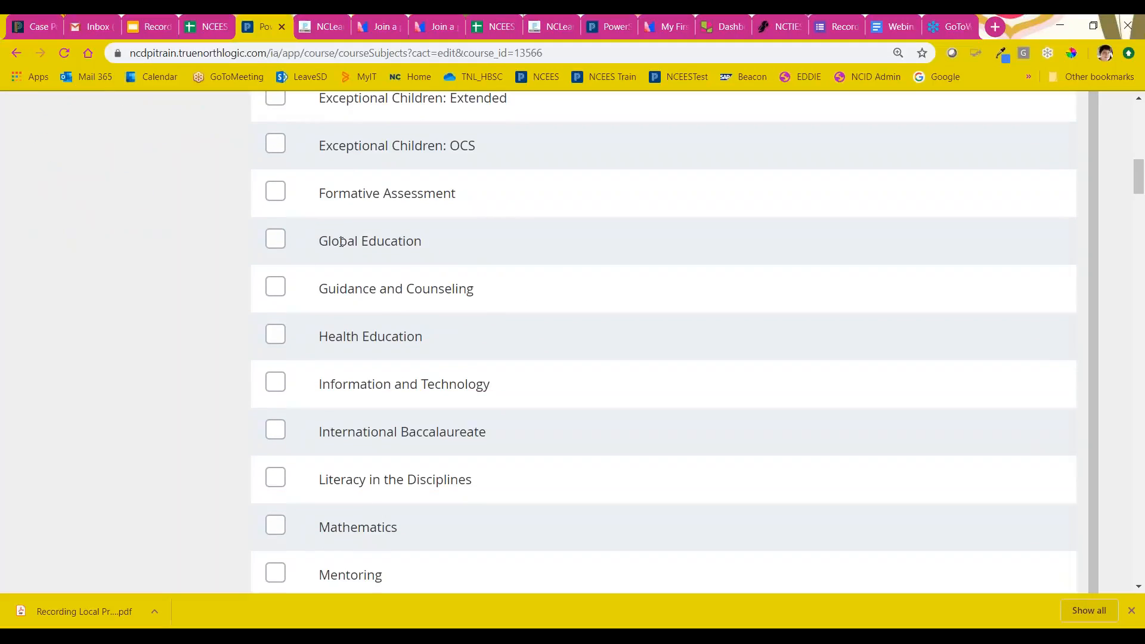
pyautogui.click(276, 238)
# Step: Select Educators and Staff under the Local / District Strategic Plan focus areas
pyautogui.scroll(-16, 500, 374)
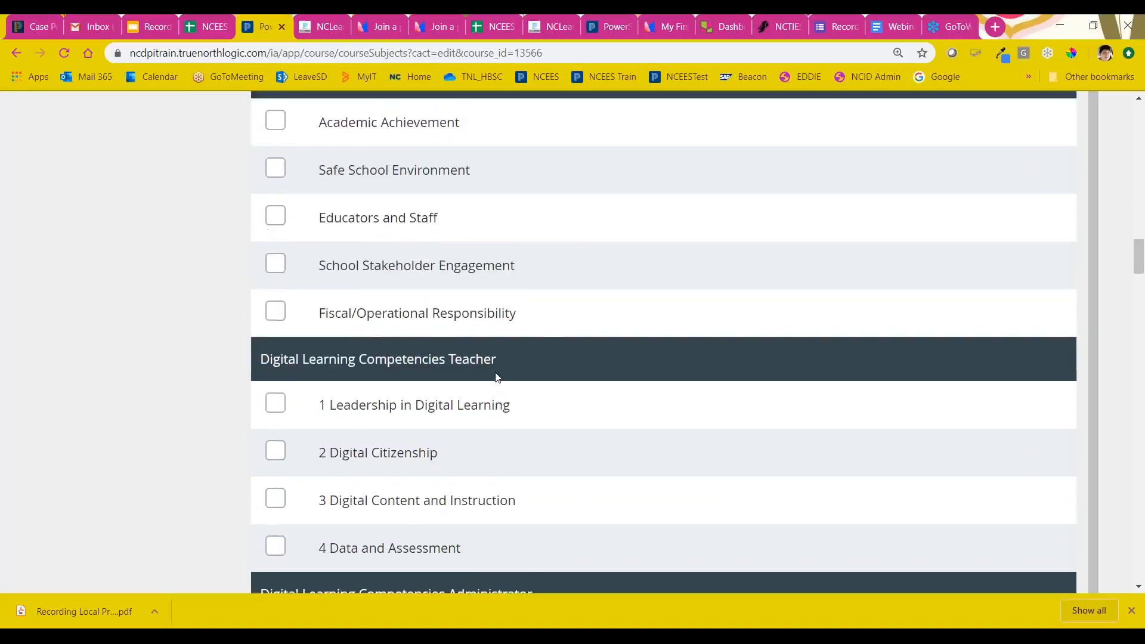
pyautogui.scroll(2, 498, 376)
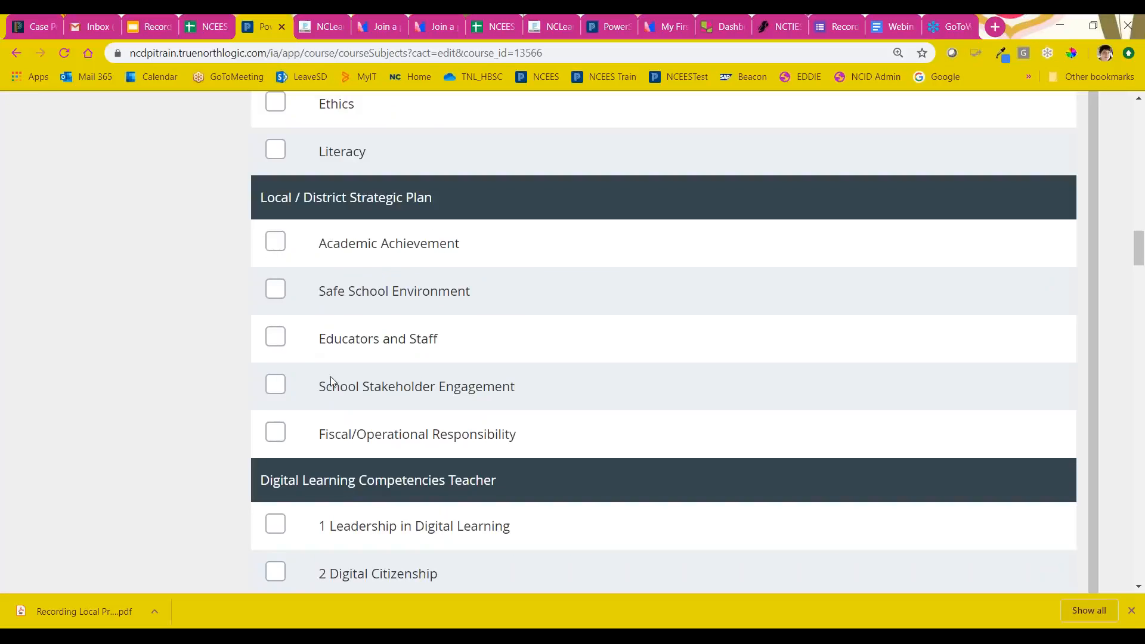
pyautogui.click(276, 344)
# Step: Look through the remaining focus area categories and save the course's focus area selections
pyautogui.scroll(-6, 564, 388)
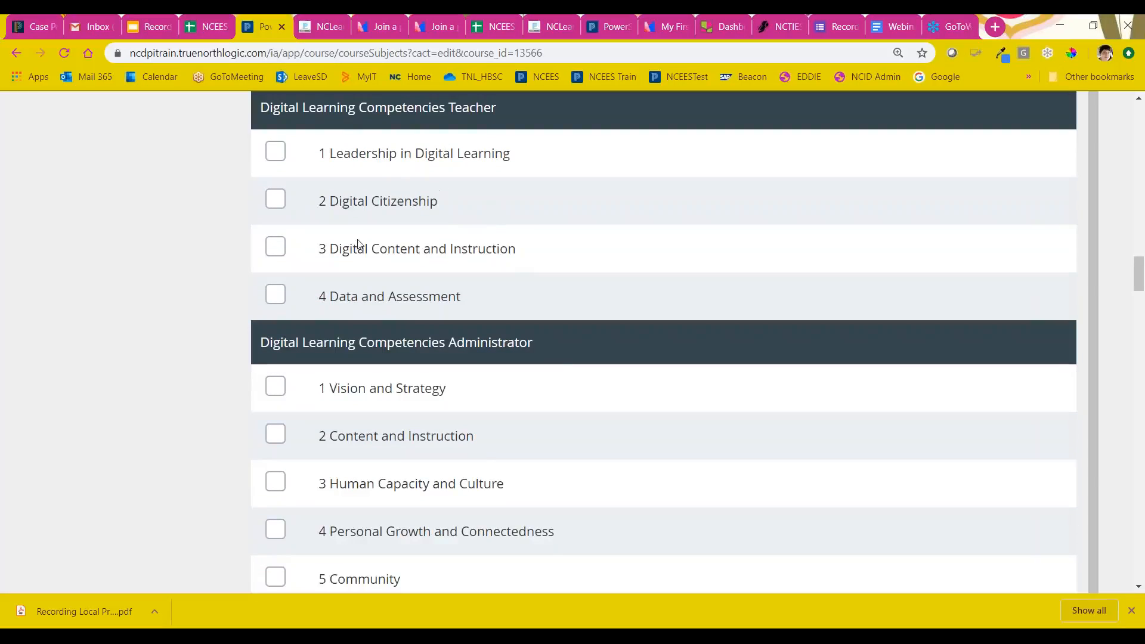
pyautogui.scroll(-3, 639, 462)
pyautogui.scroll(-15, 640, 462)
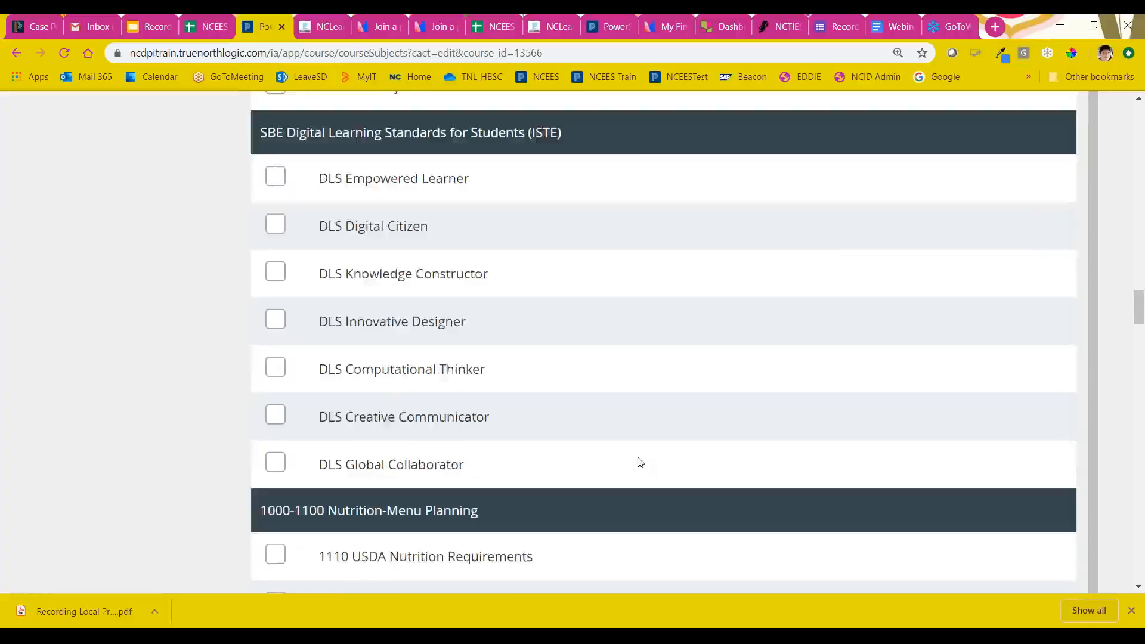
pyautogui.scroll(-14, 640, 463)
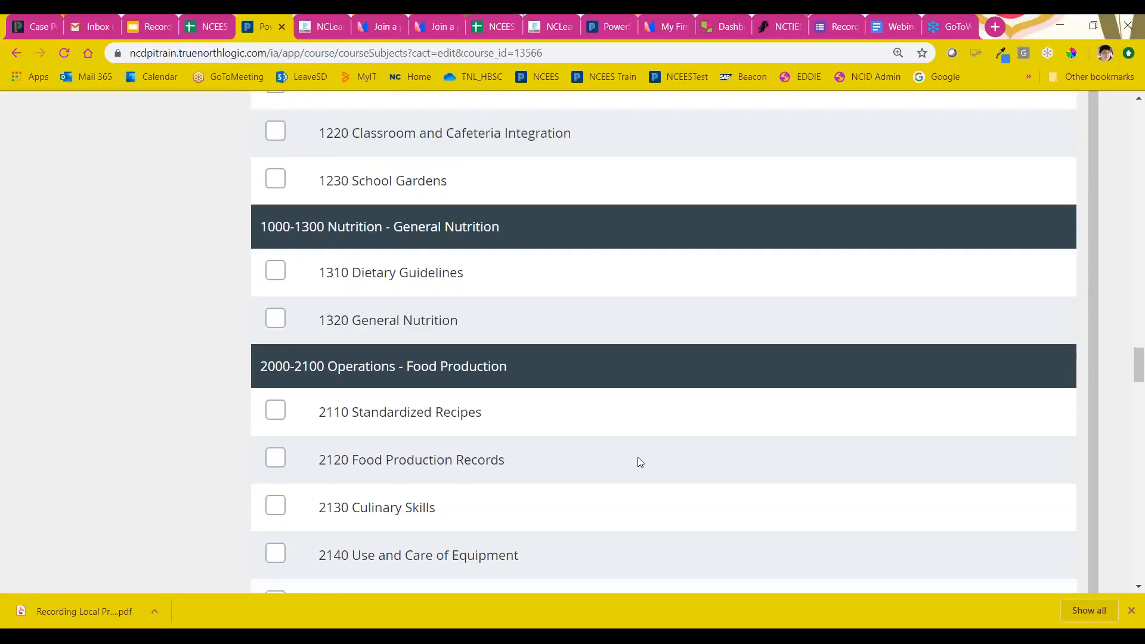
pyautogui.scroll(-20, 640, 463)
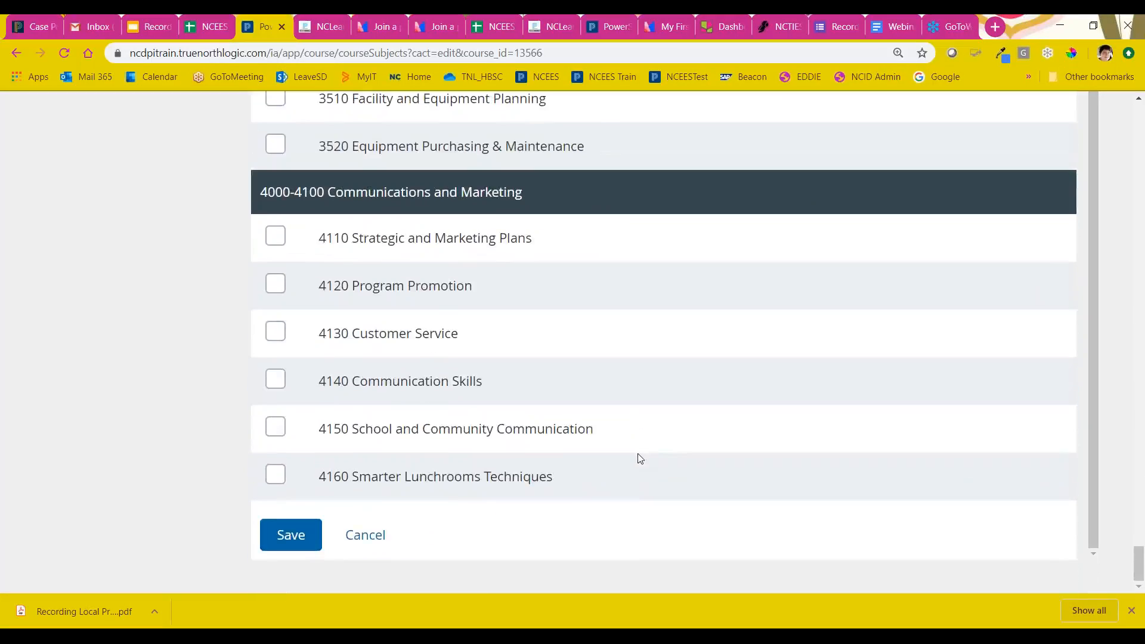
pyautogui.click(301, 534)
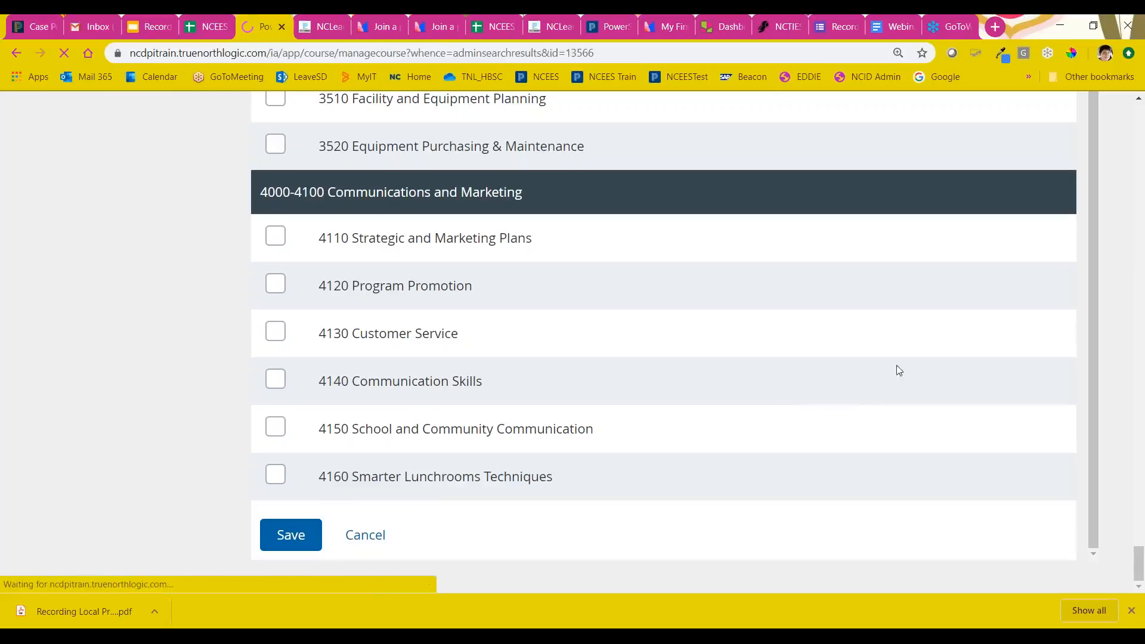
# Step: Open the course's standards alignment and load the elements of the Teacher Evaluation Process competencies
pyautogui.scroll(-8, 986, 461)
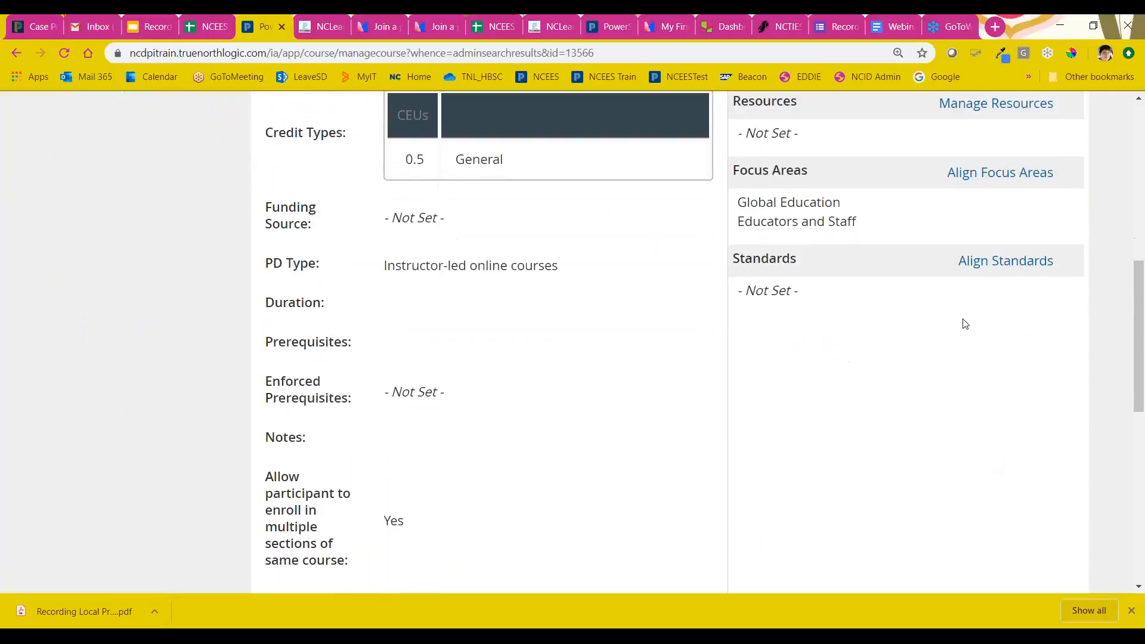
pyautogui.click(990, 262)
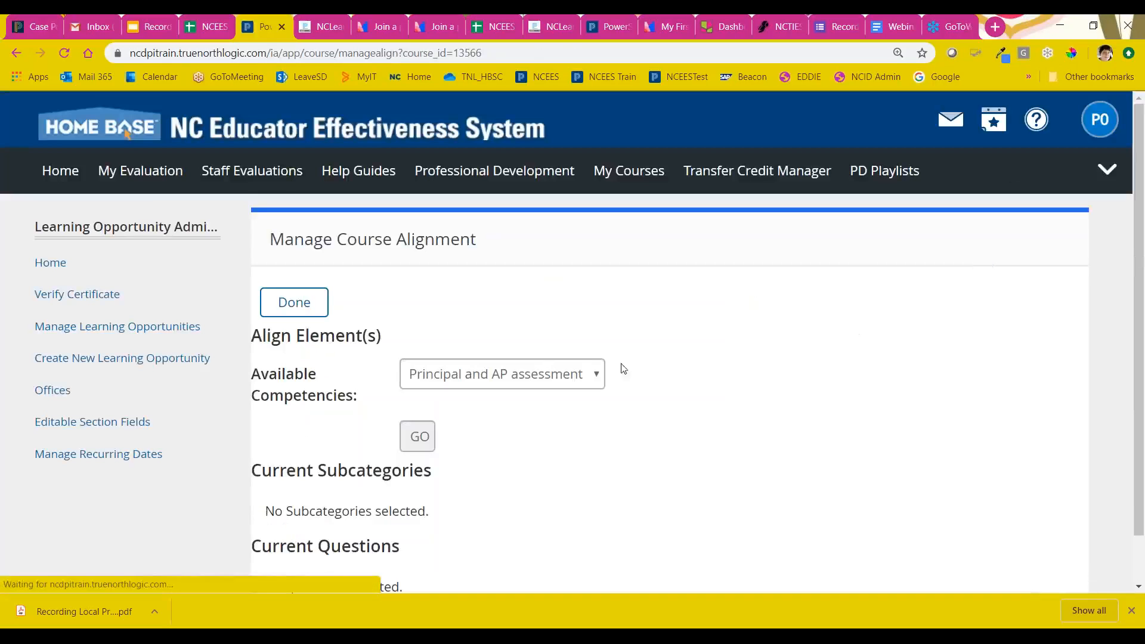
pyautogui.click(524, 381)
pyautogui.click(477, 413)
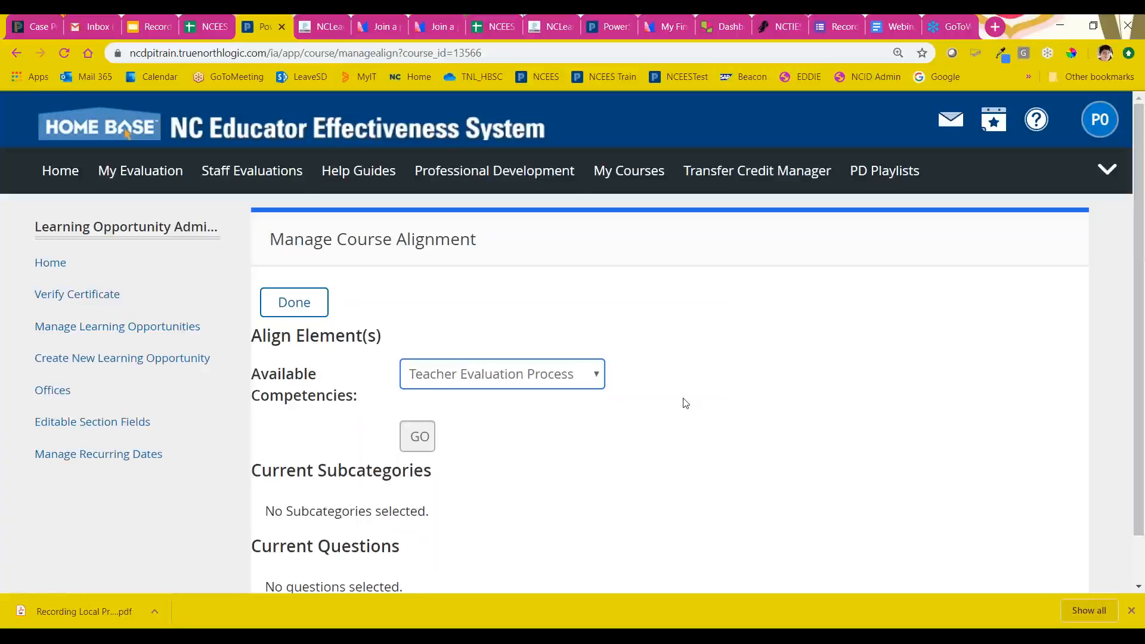
pyautogui.click(419, 436)
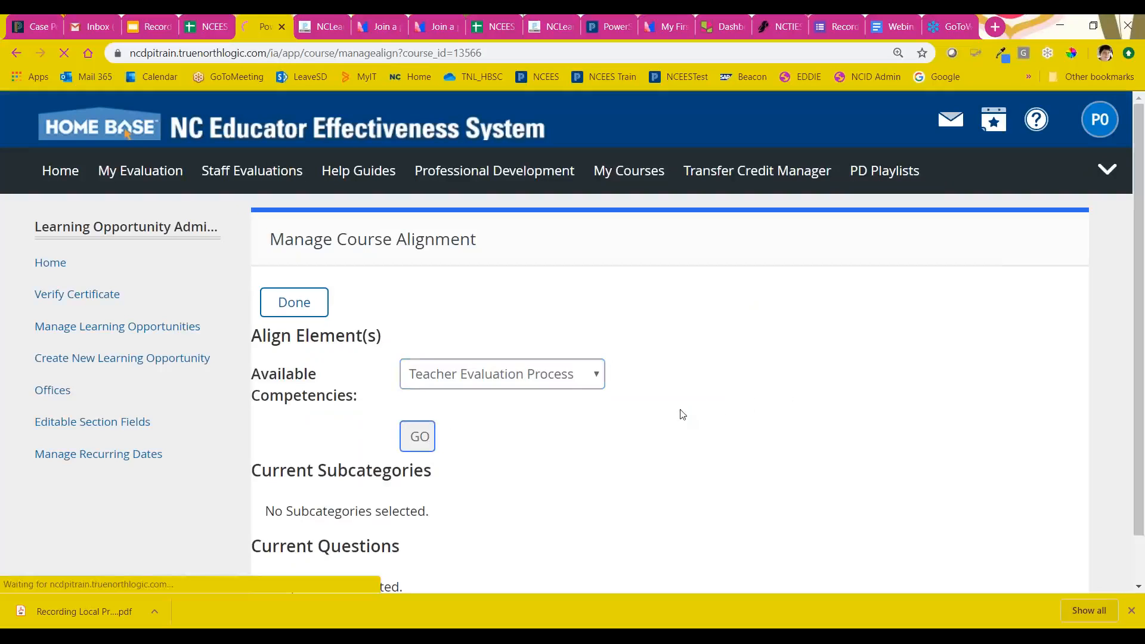
# Step: Align the course to Element Ia, Teachers lead in their classrooms, and finish the course alignment
pyautogui.click(392, 396)
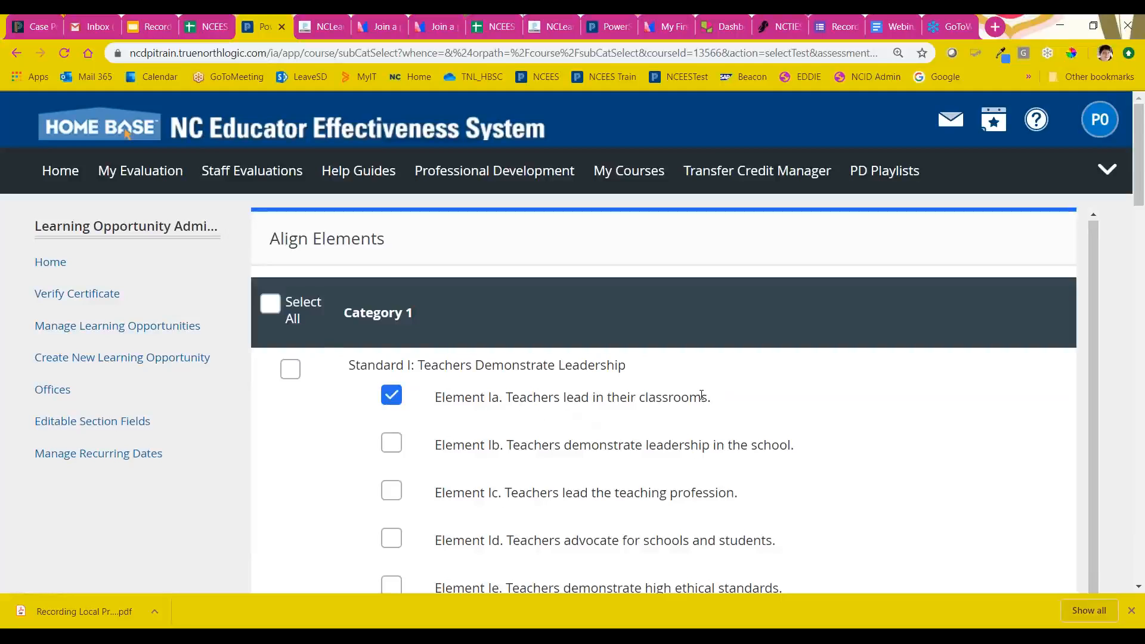
pyautogui.click(290, 370)
pyautogui.click(291, 369)
pyautogui.scroll(-20, 416, 459)
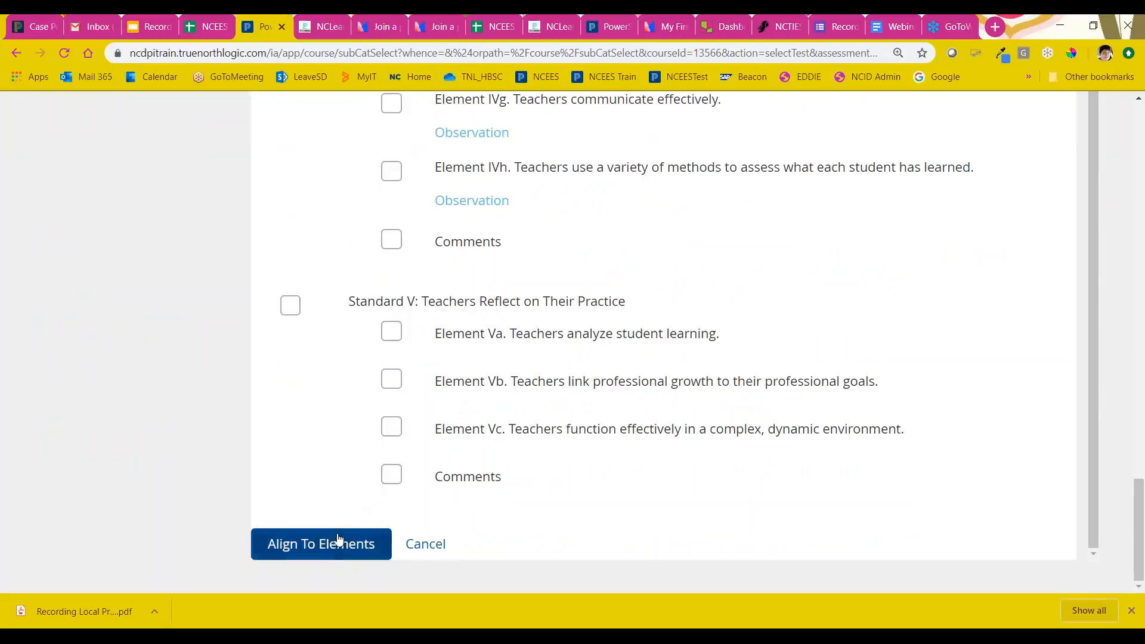
pyautogui.click(335, 542)
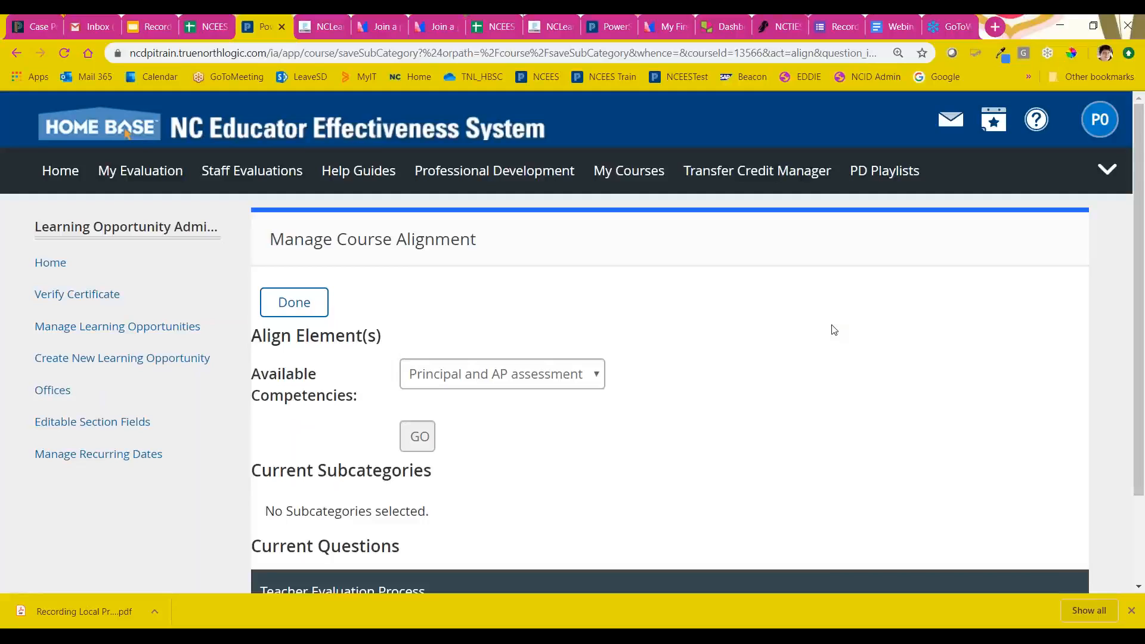
pyautogui.scroll(-2, 832, 329)
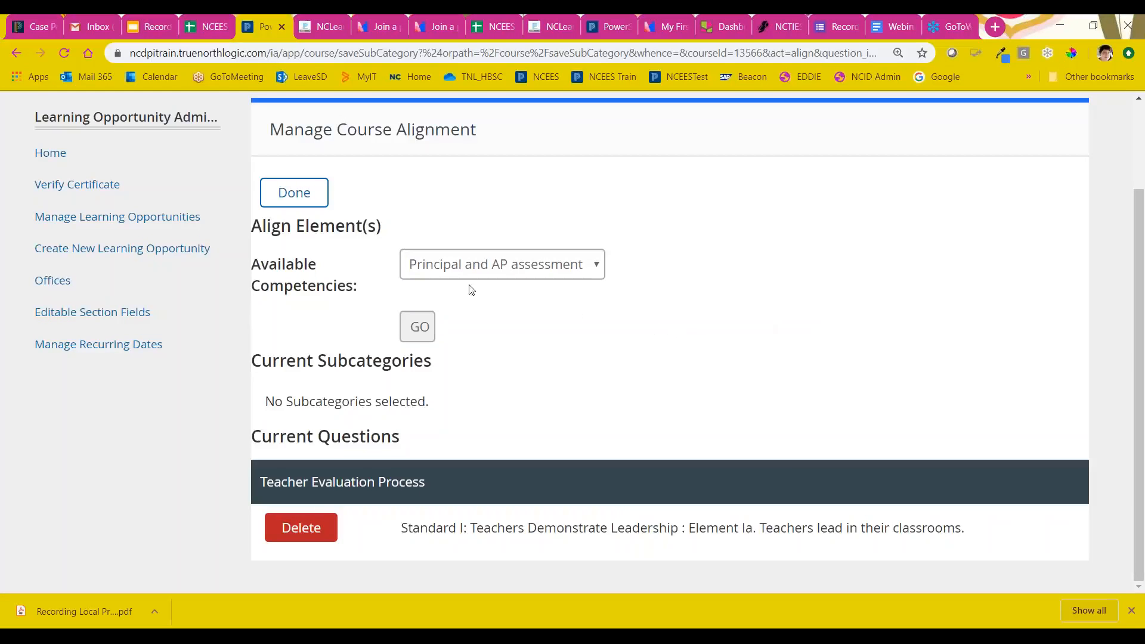
pyautogui.click(307, 199)
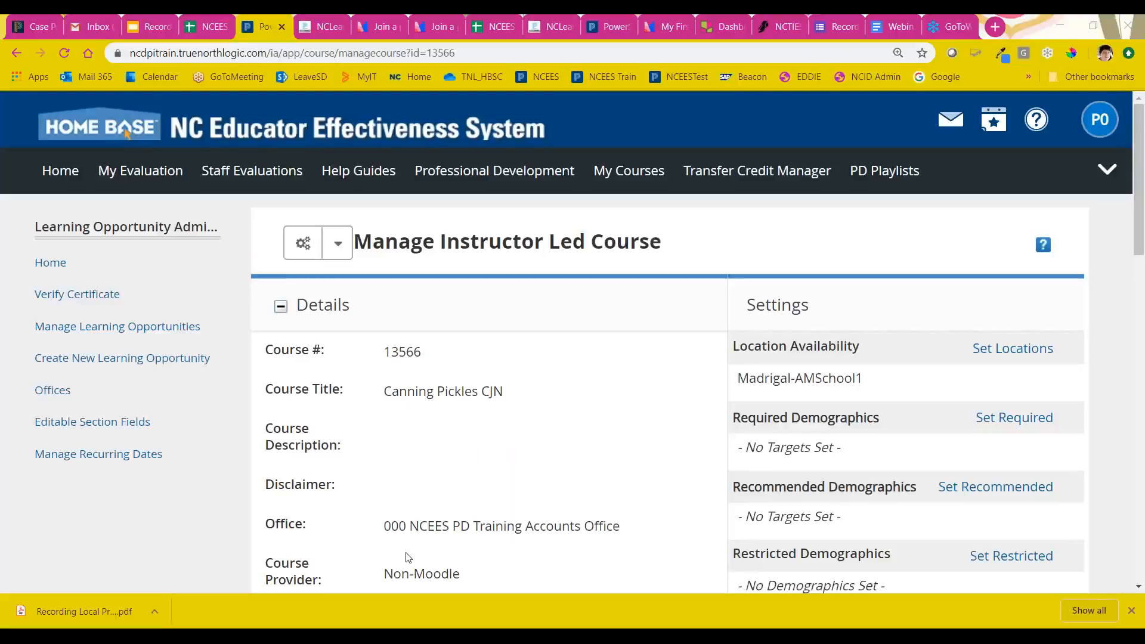
# Step: Start a new section of the course and title it "Canning Pickles Section 1"
pyautogui.scroll(-15, 680, 422)
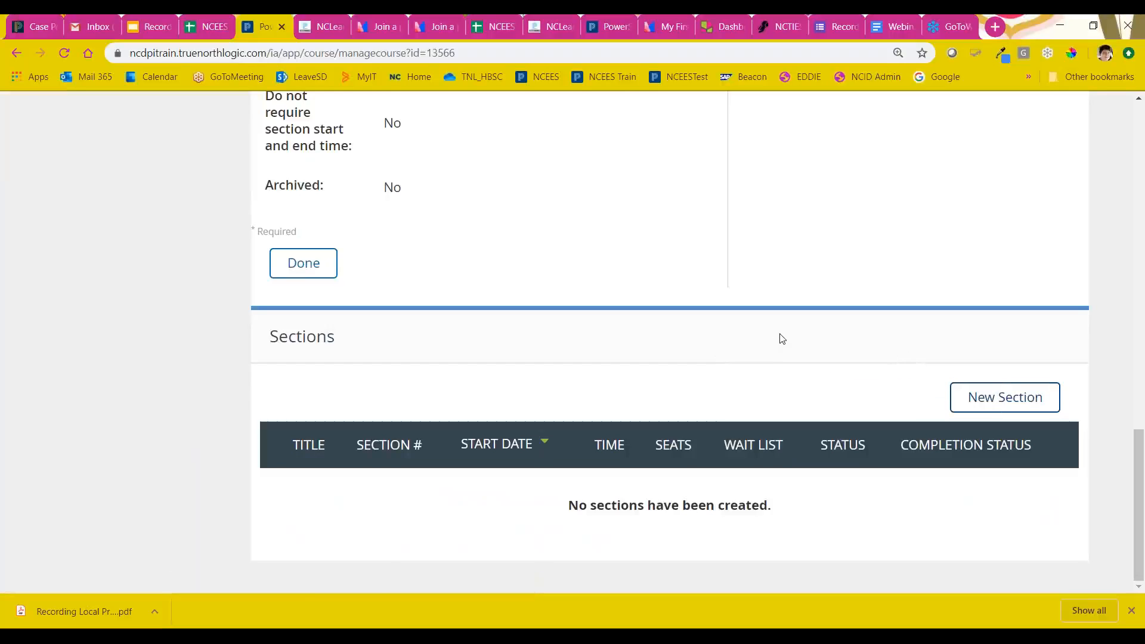
pyautogui.click(991, 404)
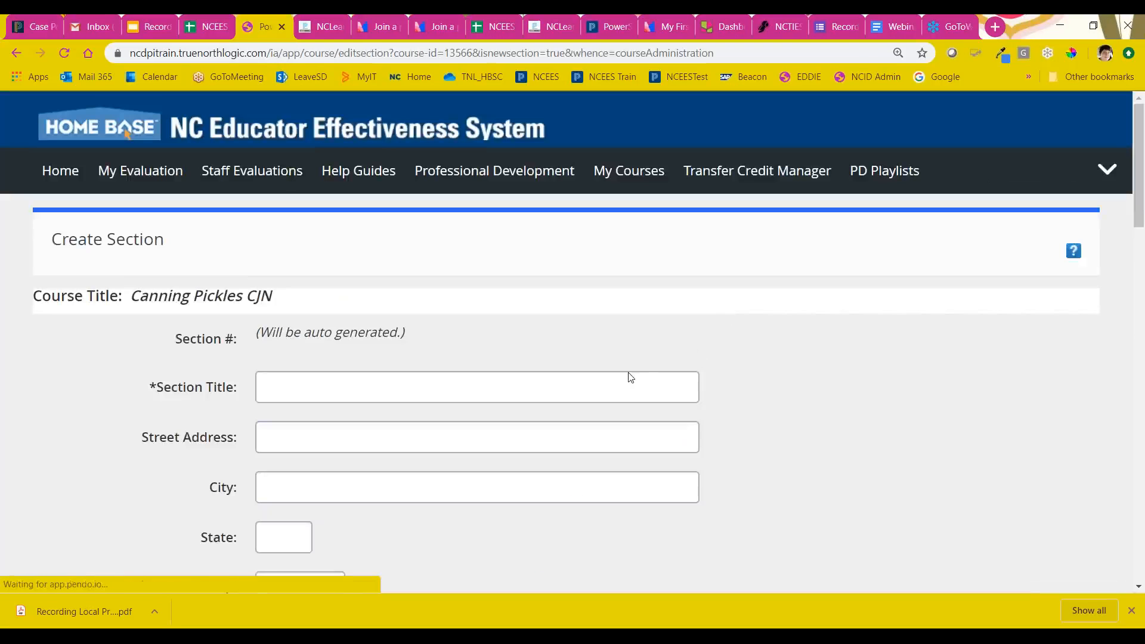
pyautogui.click(362, 390)
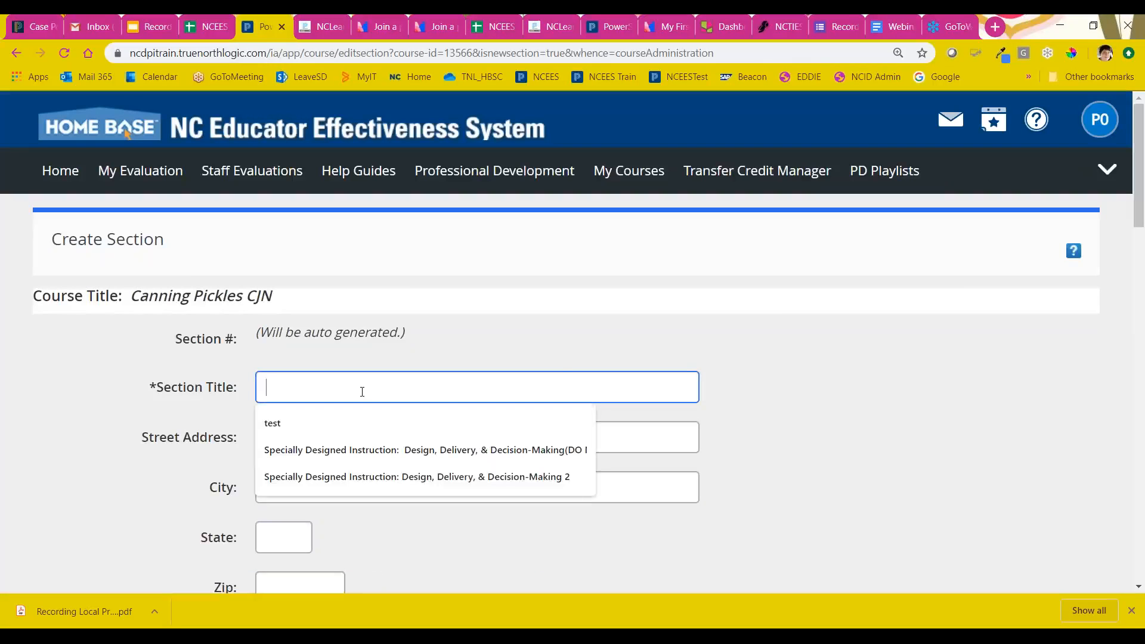
pyautogui.write('Canning Pickle')
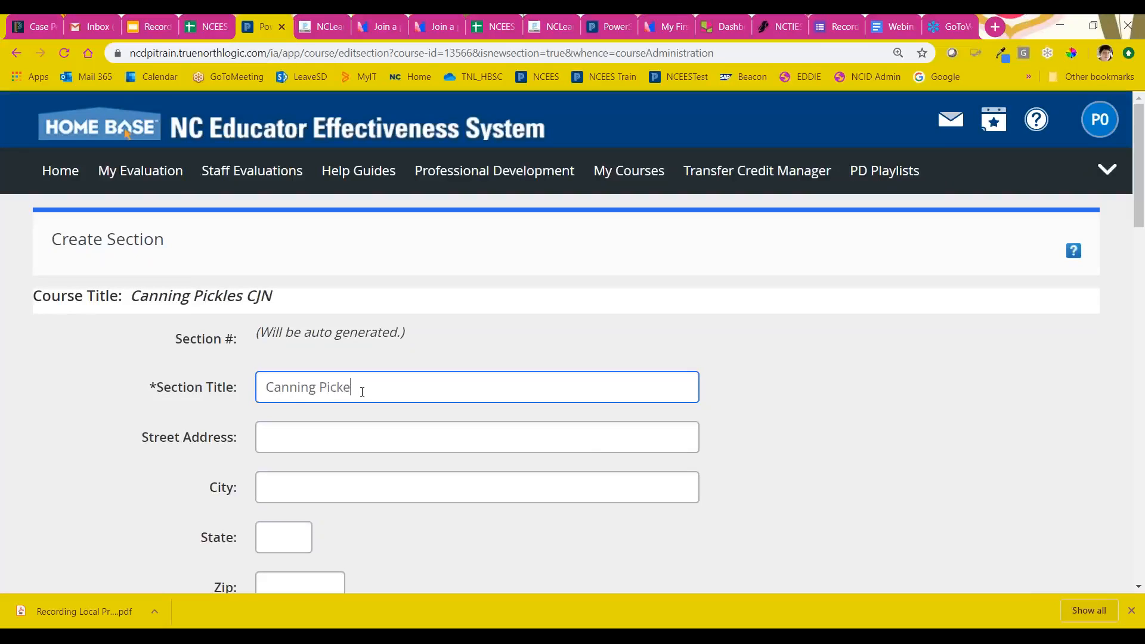
pyautogui.write('s Section 1')
pyautogui.scroll(-5, 603, 360)
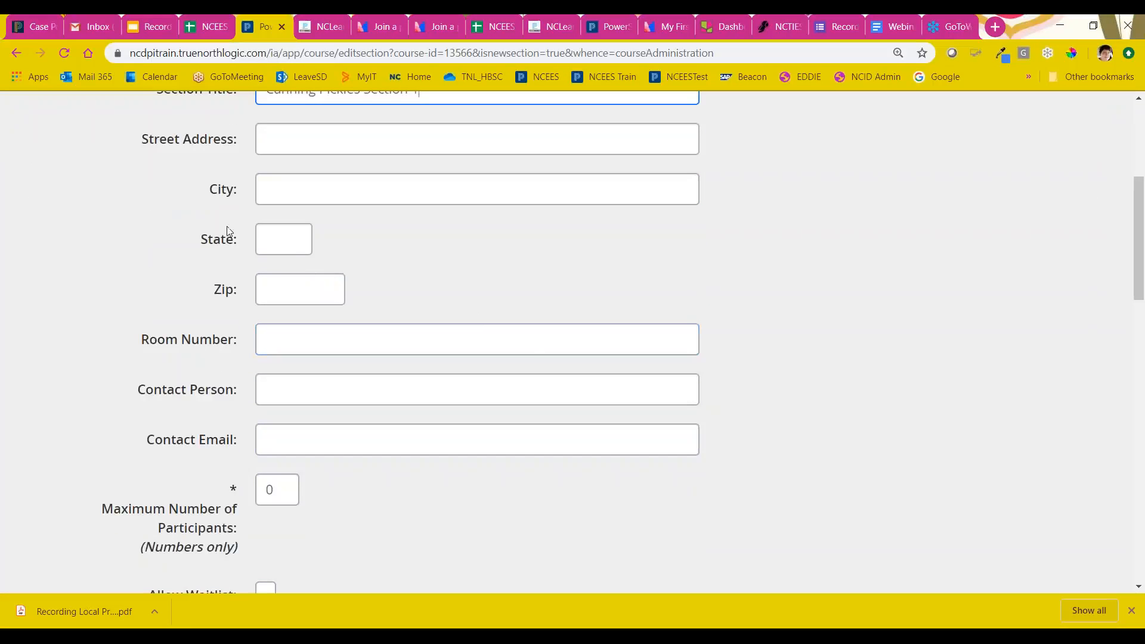
pyautogui.scroll(2, 158, 220)
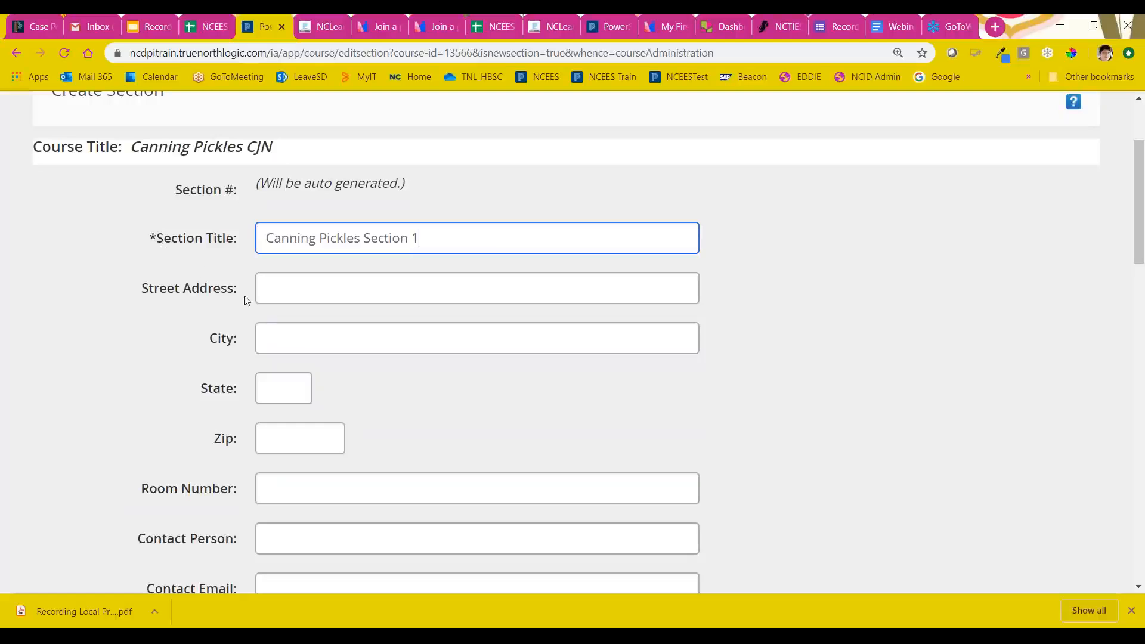
# Step: Set the section's maximum number of participants to 30 and allow a waitlist with a maximum size of 10
pyautogui.scroll(-8, 200, 270)
pyautogui.scroll(1, 298, 368)
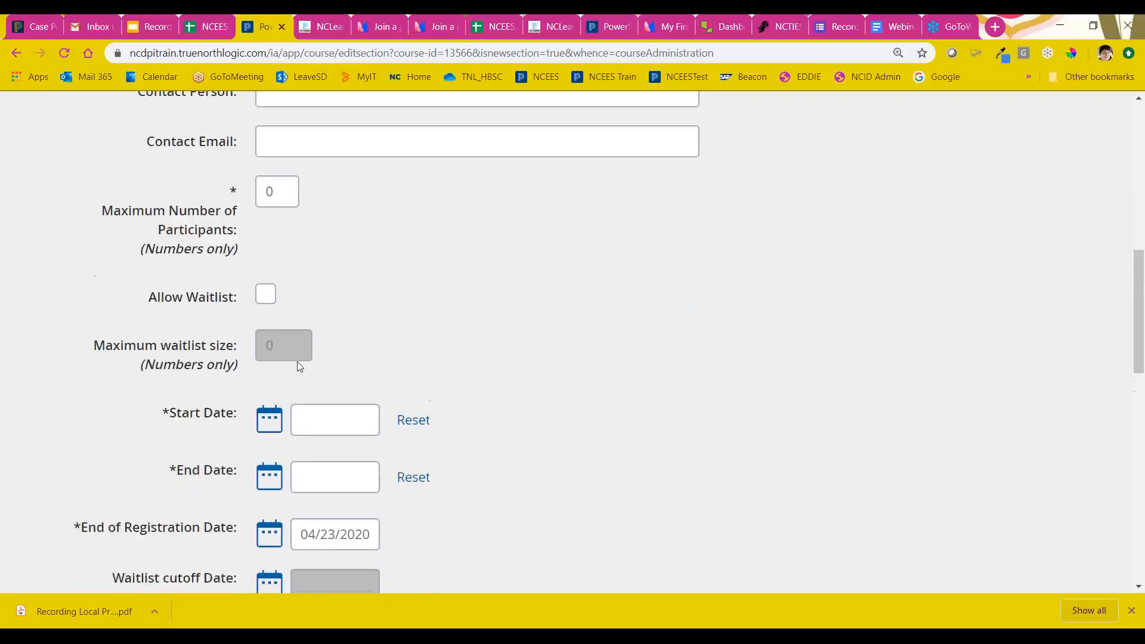
pyautogui.moveTo(277, 192); pyautogui.dragTo(251, 191)
pyautogui.click(344, 278)
pyautogui.scroll(-1, 341, 280)
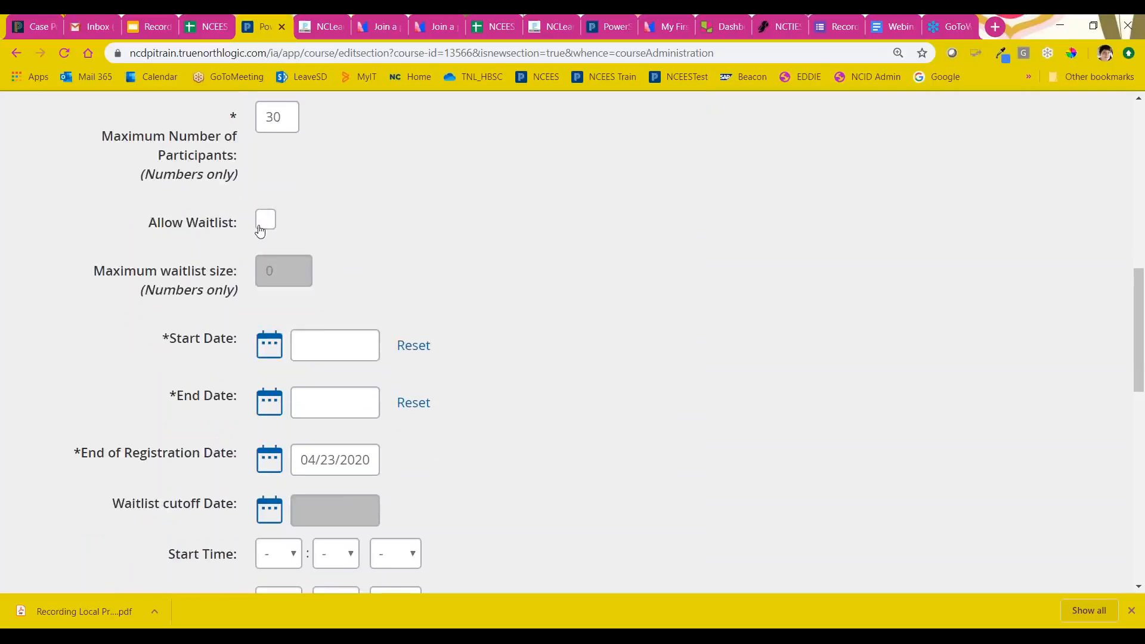
pyautogui.click(261, 225)
pyautogui.moveTo(279, 269); pyautogui.dragTo(263, 270)
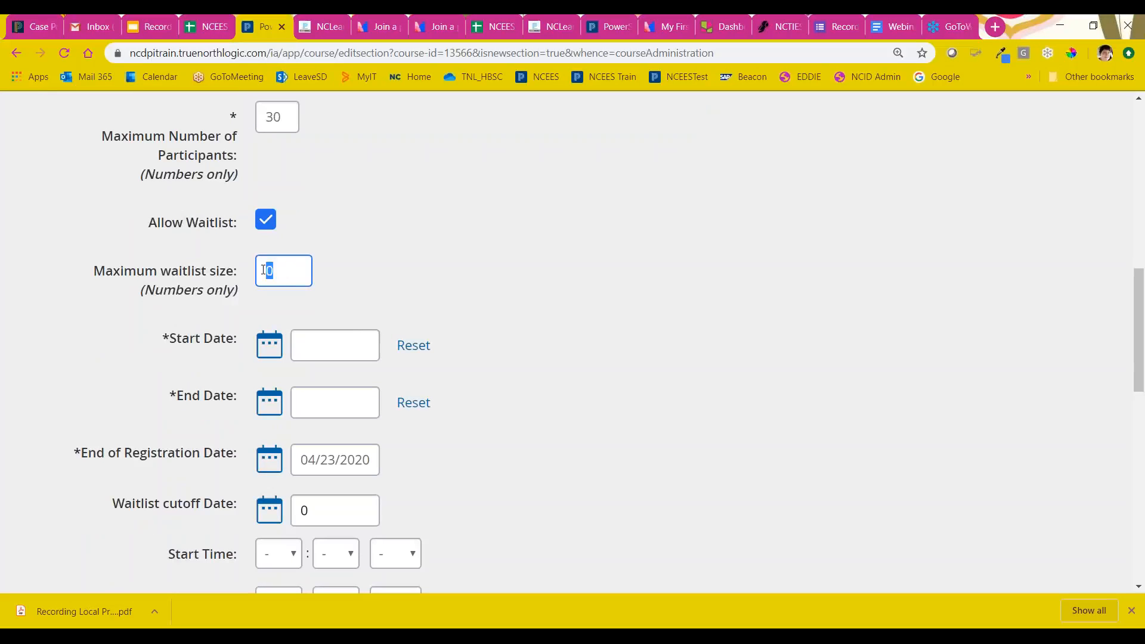
pyautogui.write('10')
# Step: Set both the section's start date and end date to 04/27/2020
pyautogui.scroll(-2, 563, 306)
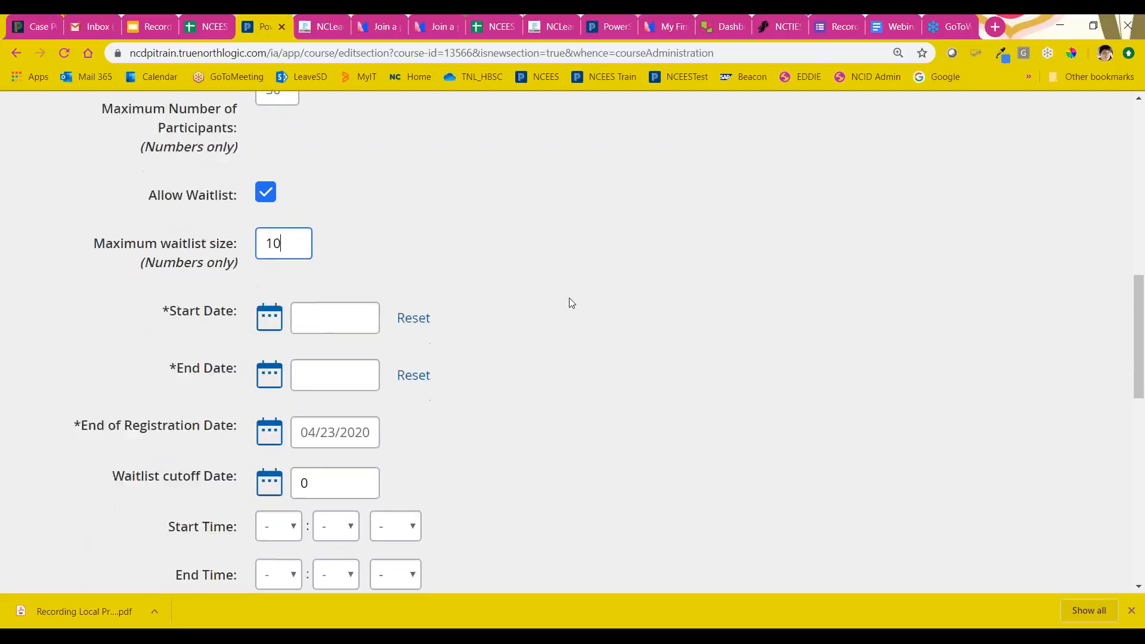
pyautogui.click(269, 196)
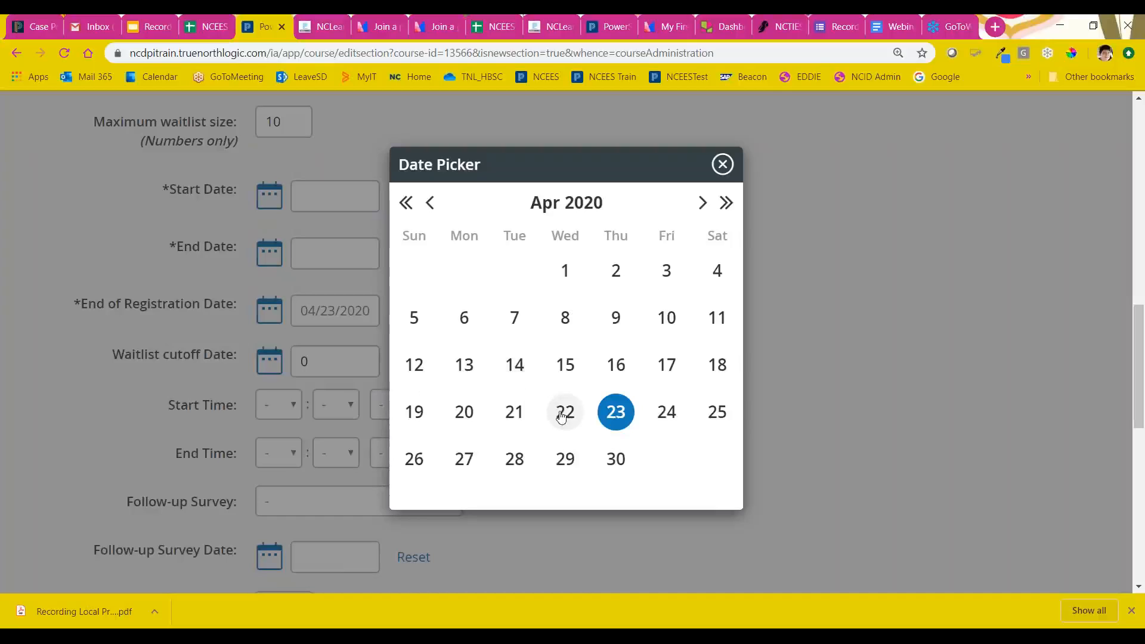
pyautogui.click(464, 460)
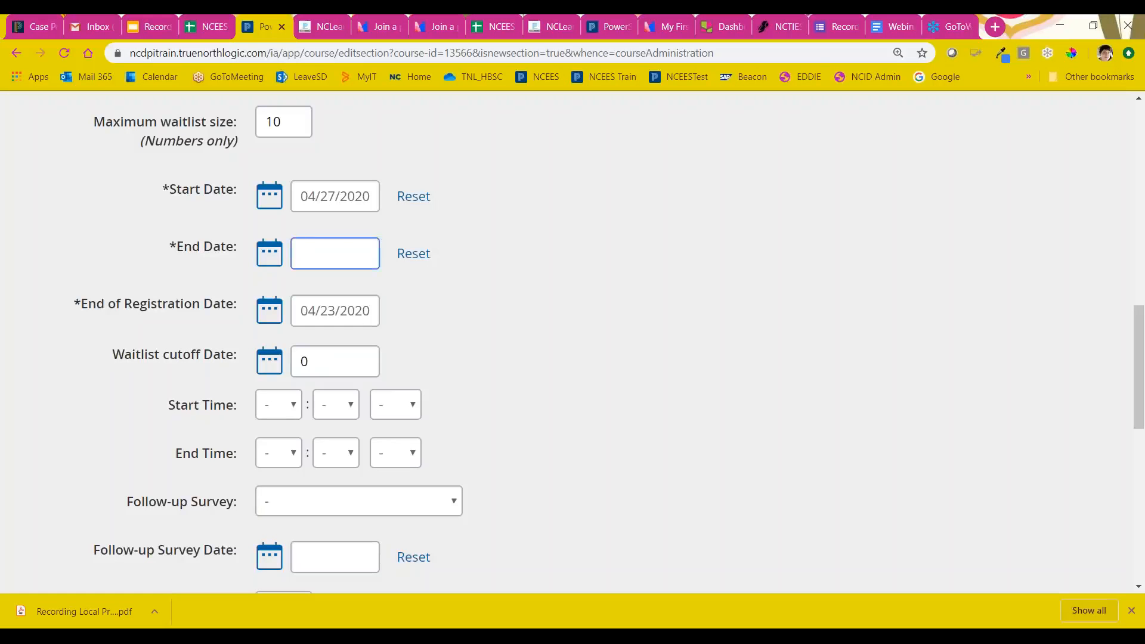
pyautogui.click(269, 256)
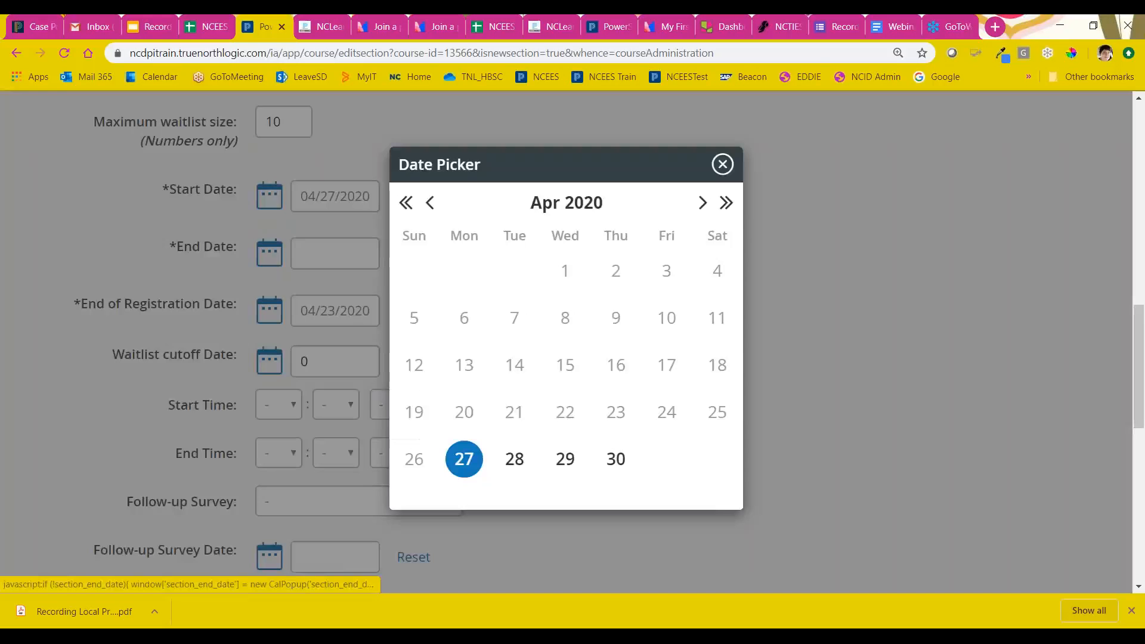
pyautogui.click(464, 459)
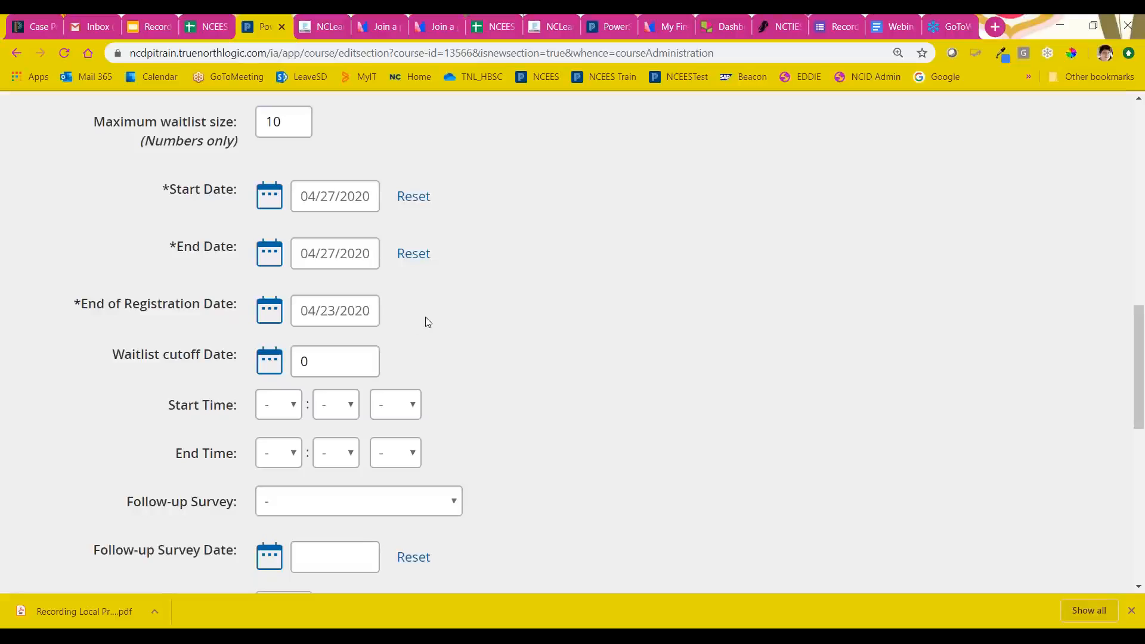
# Step: Set the end of registration date to 04/26/2020 and the waitlist cutoff date to 04/25/2020
pyautogui.click(351, 316)
pyautogui.click(265, 319)
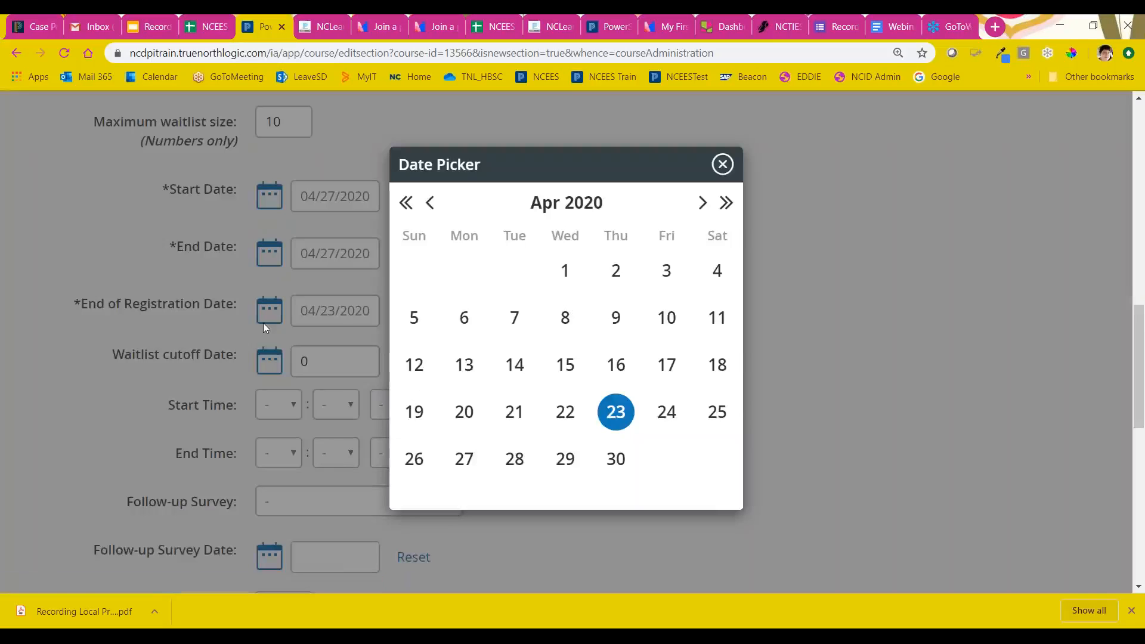
pyautogui.click(414, 459)
pyautogui.scroll(-2, 496, 316)
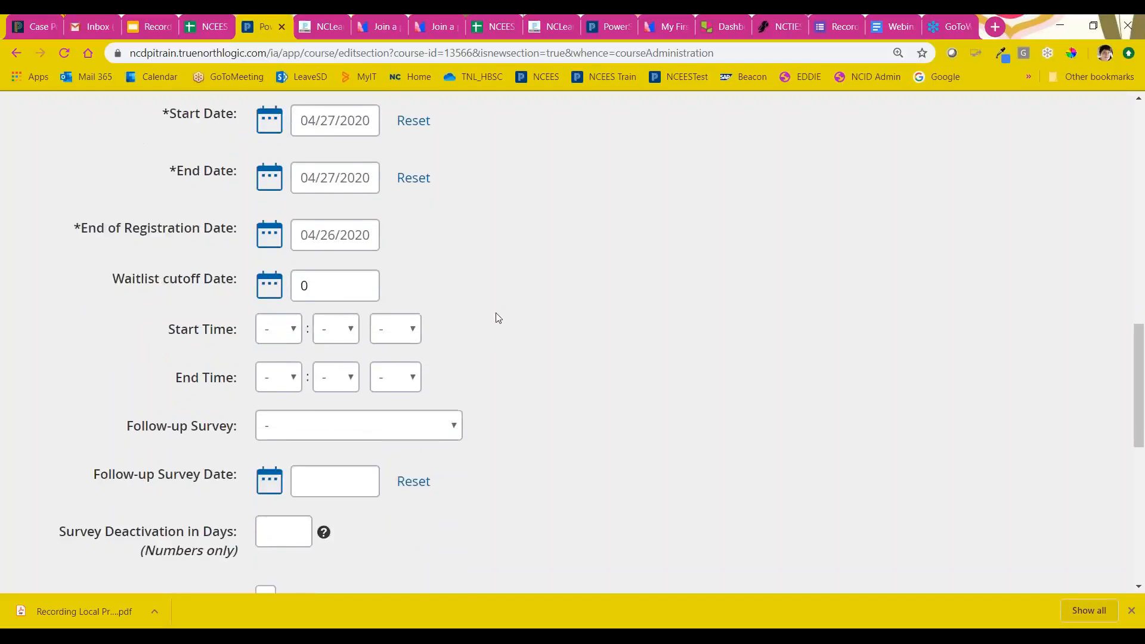
pyautogui.click(269, 212)
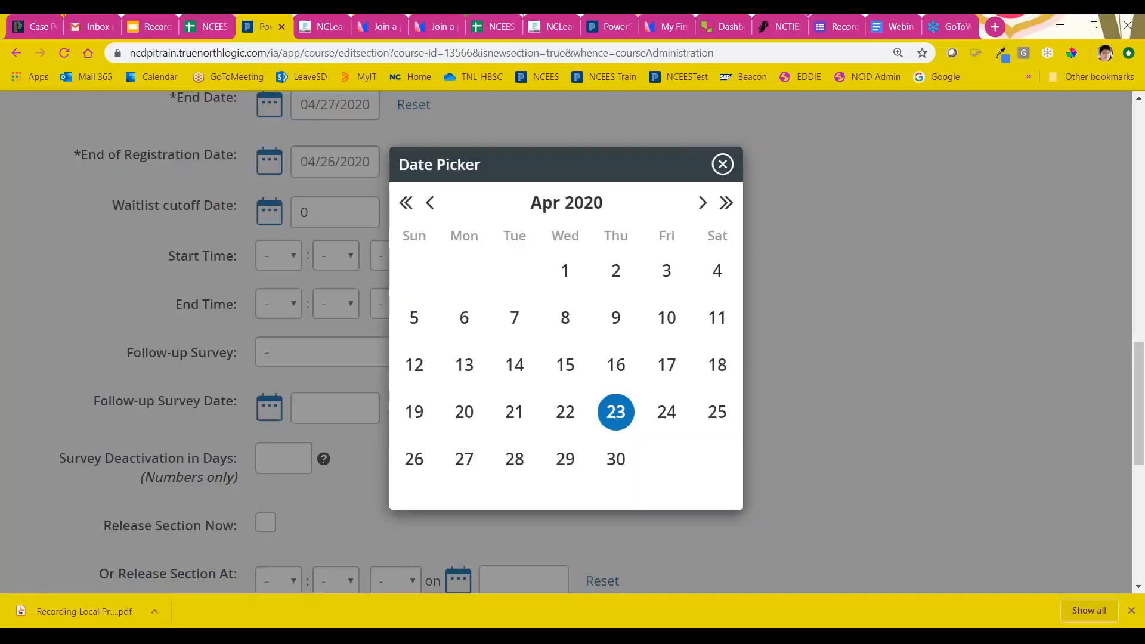
pyautogui.click(716, 413)
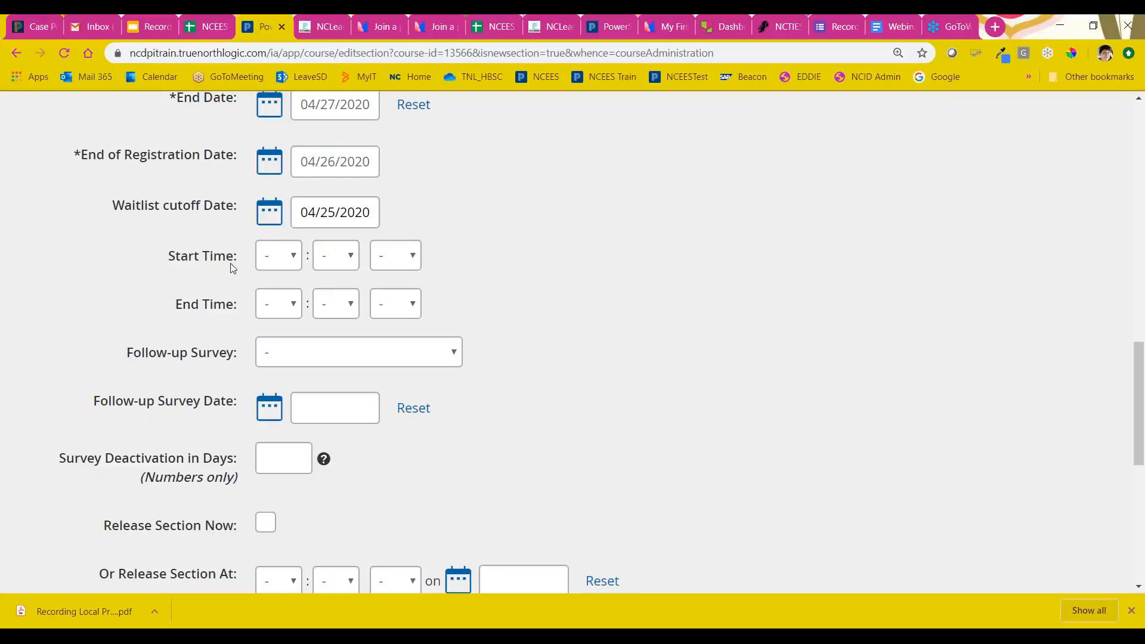
# Step: Set the section's start time to 12:00 AM
pyautogui.click(275, 263)
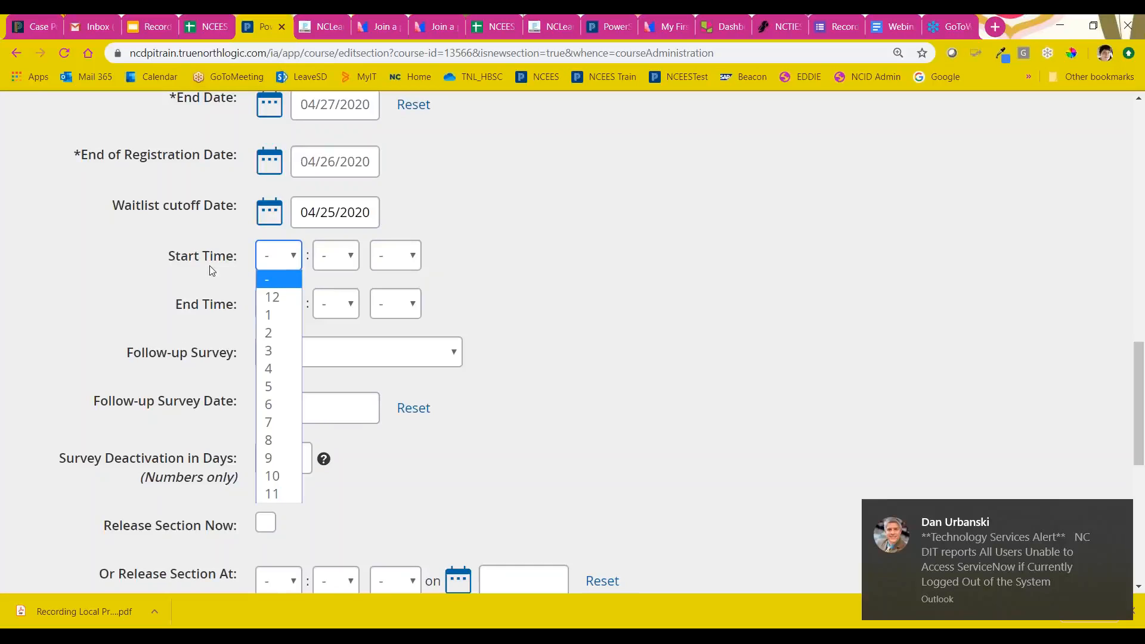
pyautogui.click(279, 298)
pyautogui.click(339, 262)
pyautogui.click(333, 297)
pyautogui.click(397, 256)
pyautogui.click(399, 297)
# Step: Set the section's end time to 11:55 PM
pyautogui.click(280, 303)
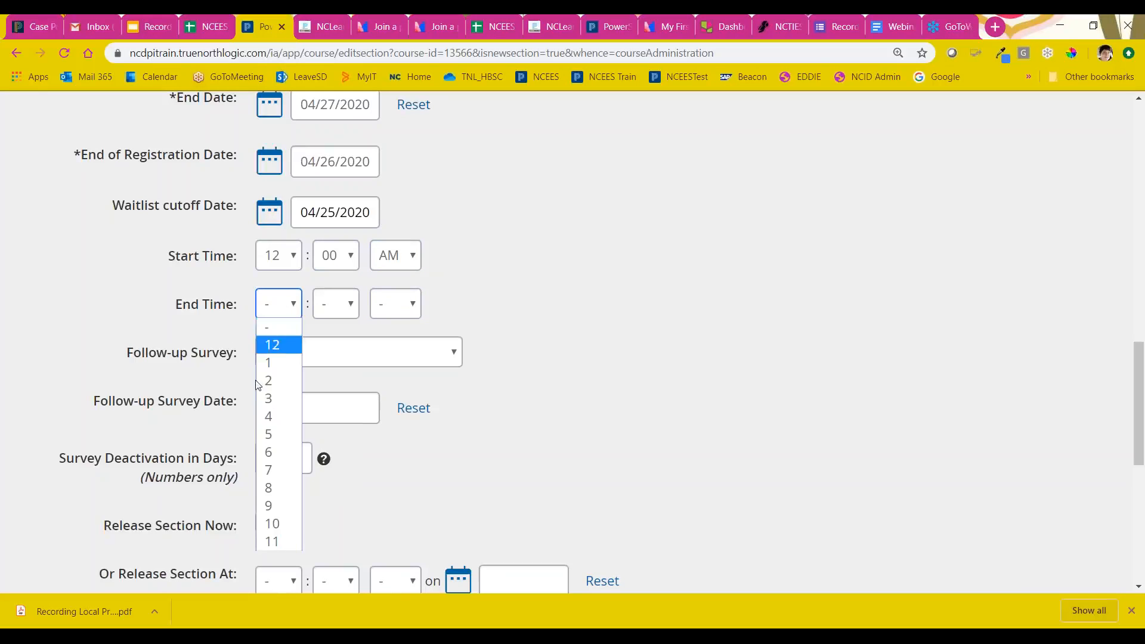
pyautogui.click(272, 541)
pyautogui.click(349, 314)
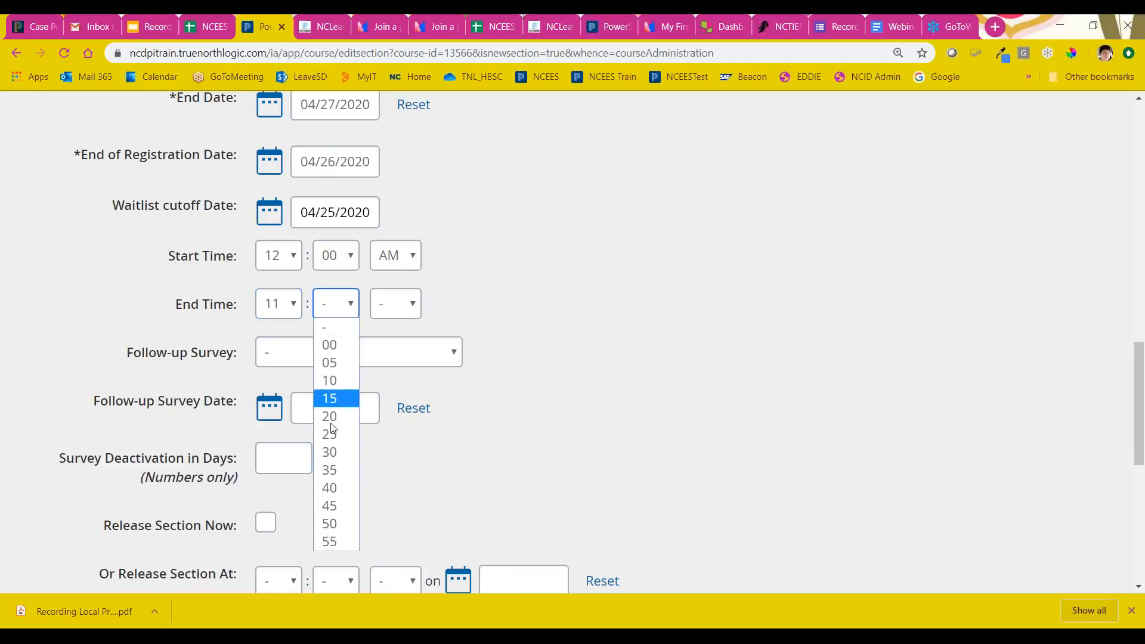
pyautogui.click(339, 542)
pyautogui.click(412, 303)
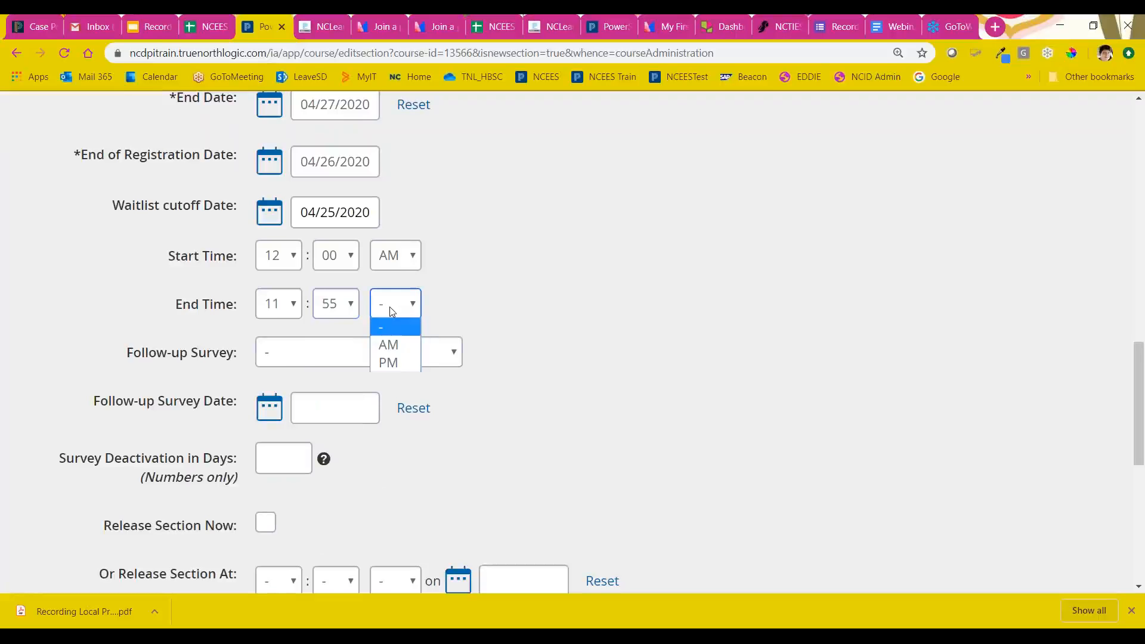
pyautogui.click(399, 360)
# Step: Keep the section completion status at In Progress and create the section
pyautogui.scroll(-7, 616, 310)
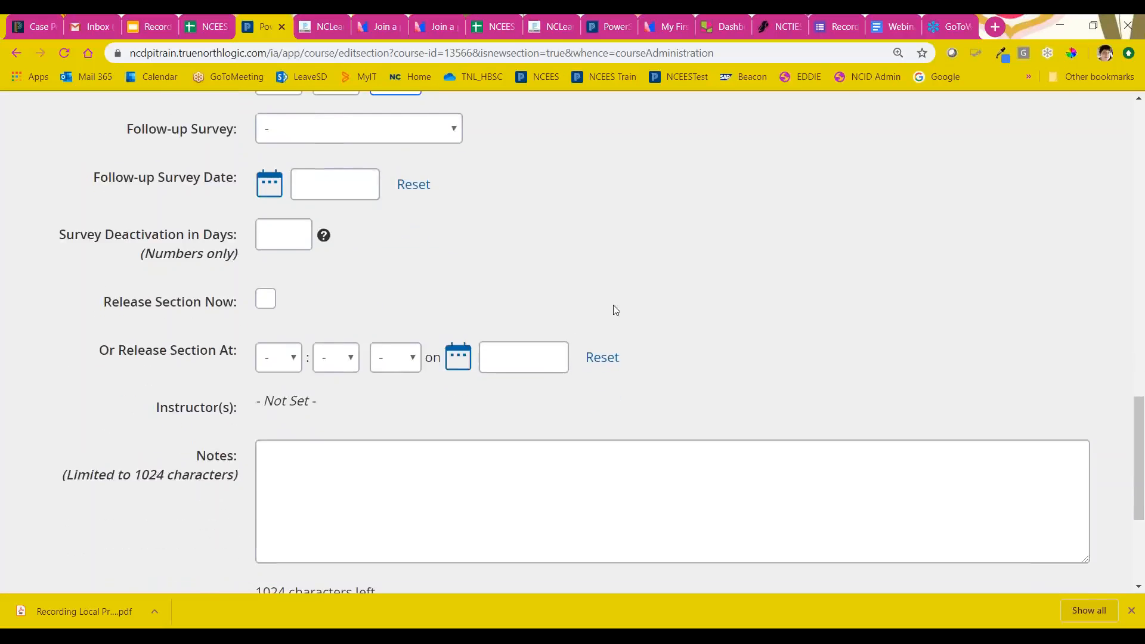
pyautogui.scroll(3, 615, 310)
pyautogui.scroll(-2, 616, 310)
pyautogui.scroll(-1, 615, 310)
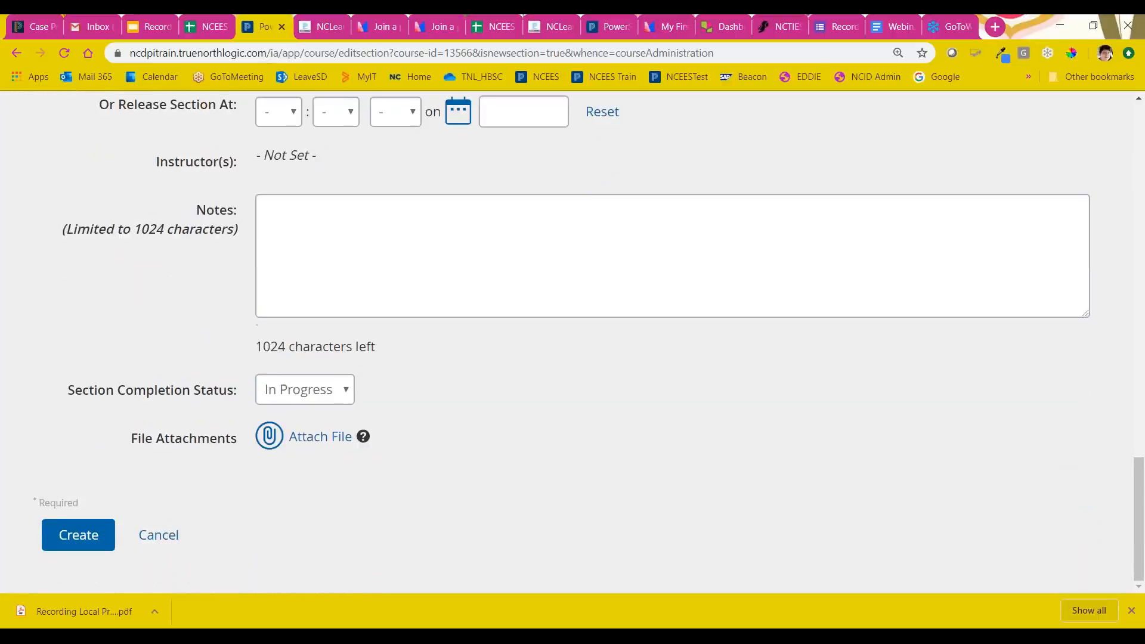
pyautogui.click(324, 391)
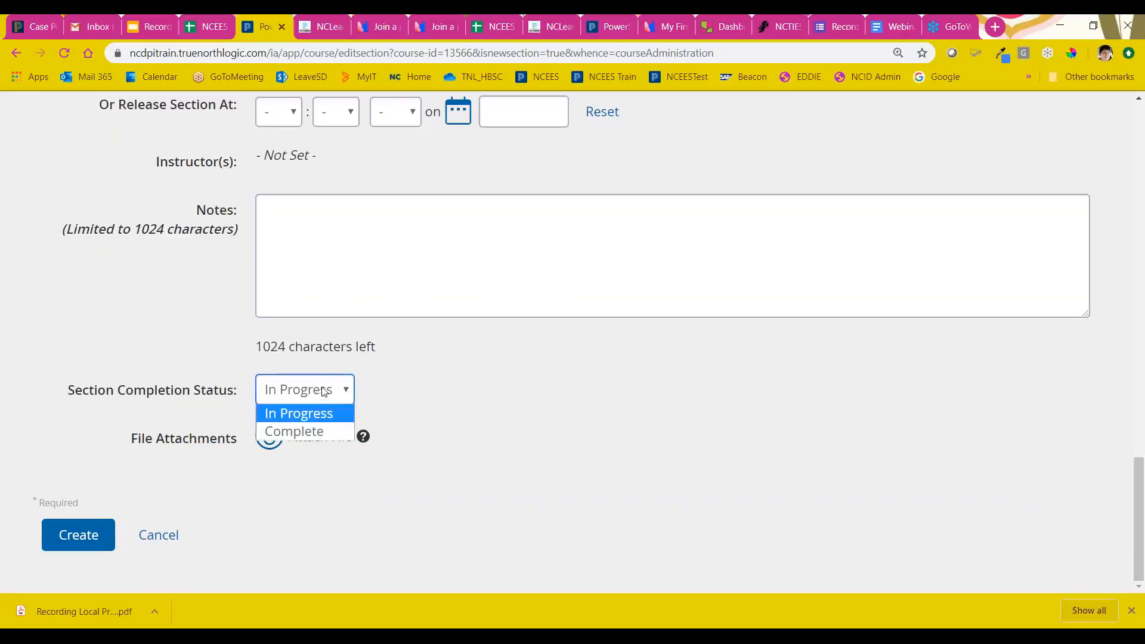
pyautogui.click(366, 408)
pyautogui.click(76, 540)
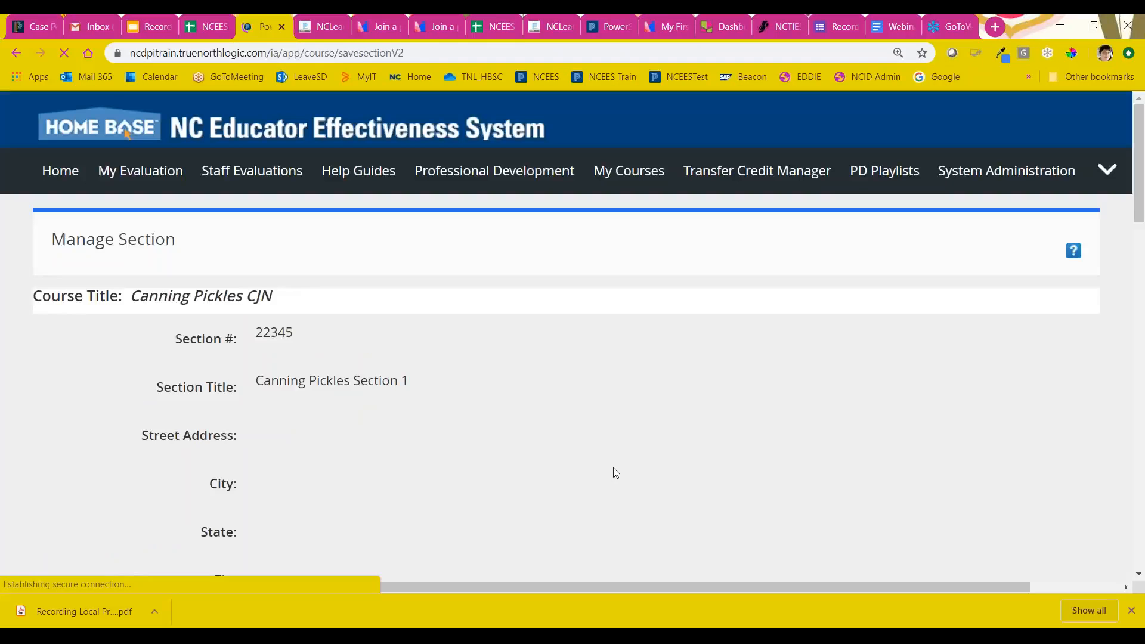
# Step: Review the created section's details and available actions, and return to the course management page
pyautogui.scroll(-7, 552, 398)
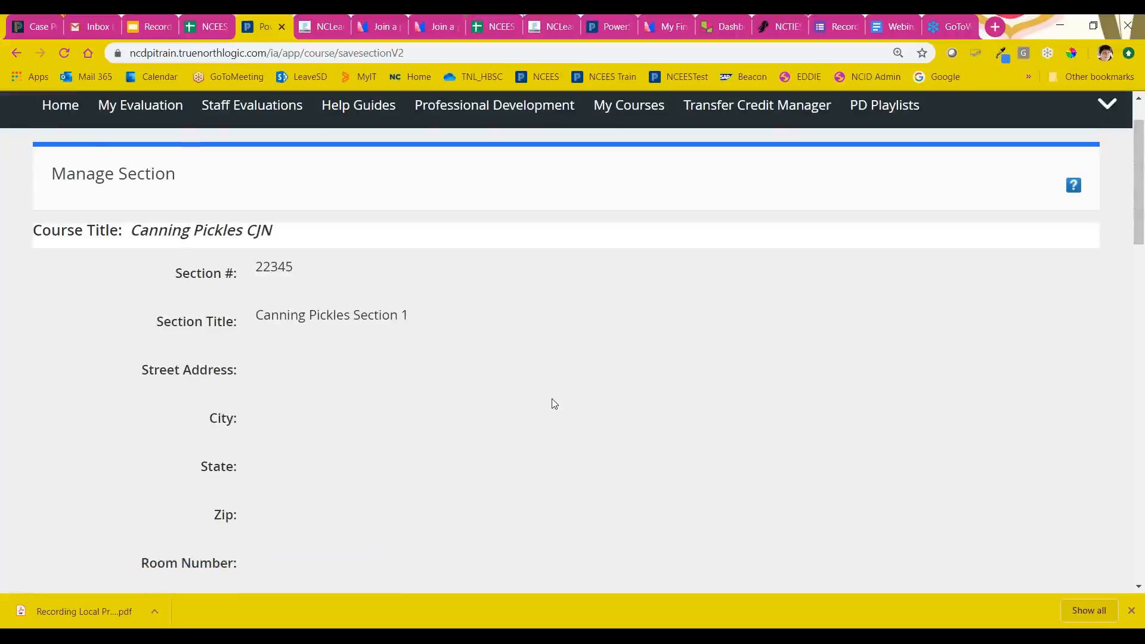
pyautogui.scroll(-2, 552, 399)
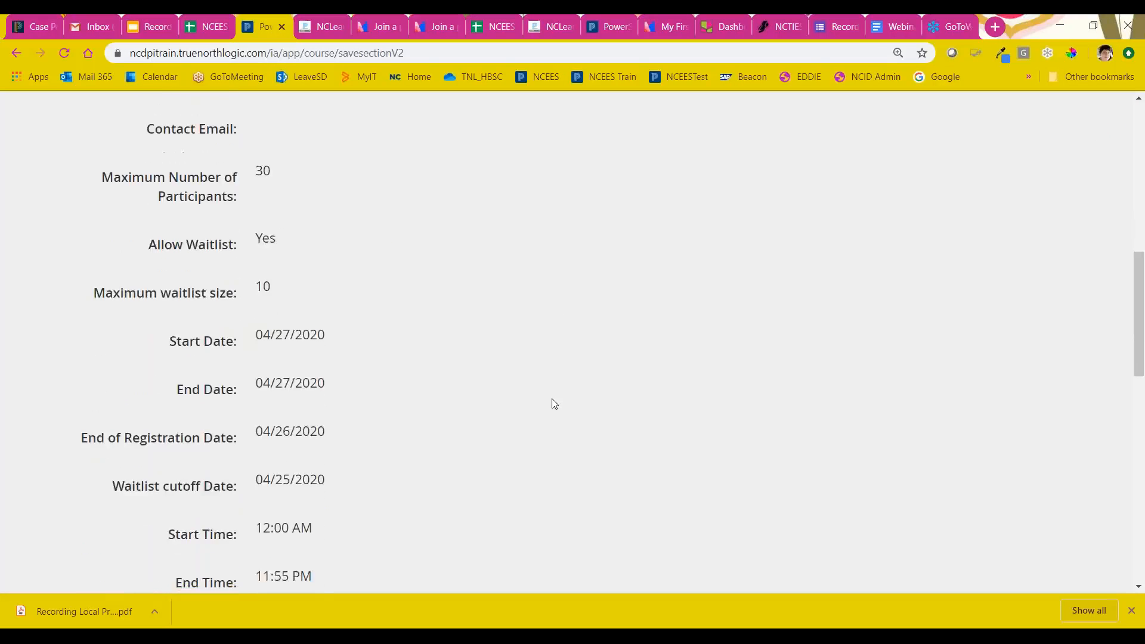
pyautogui.scroll(-6, 552, 398)
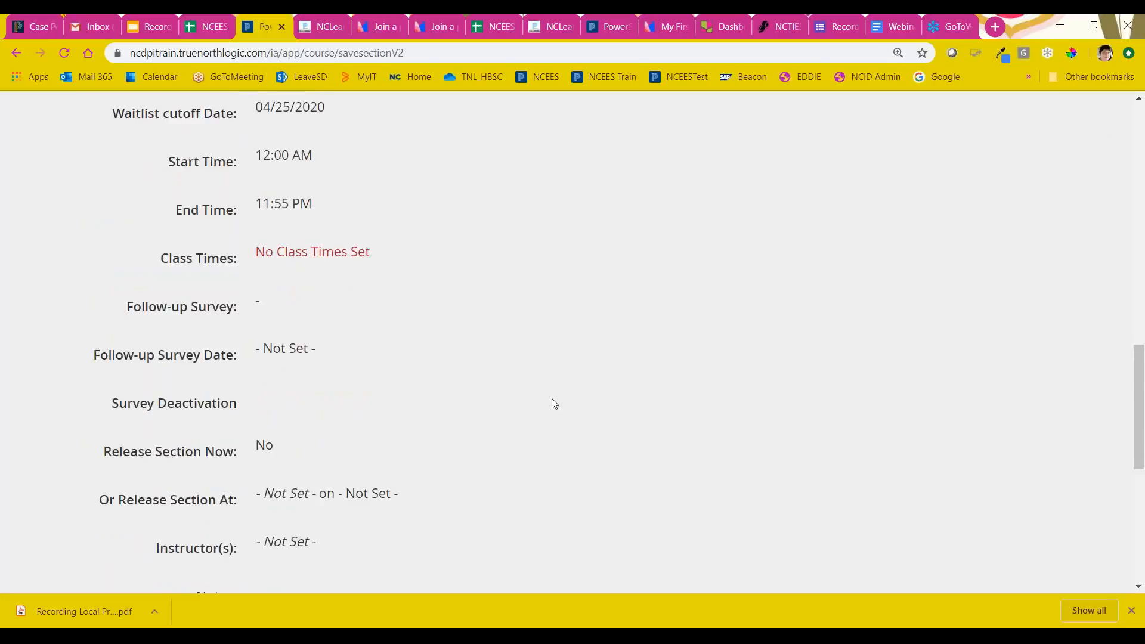
pyautogui.scroll(-2, 571, 503)
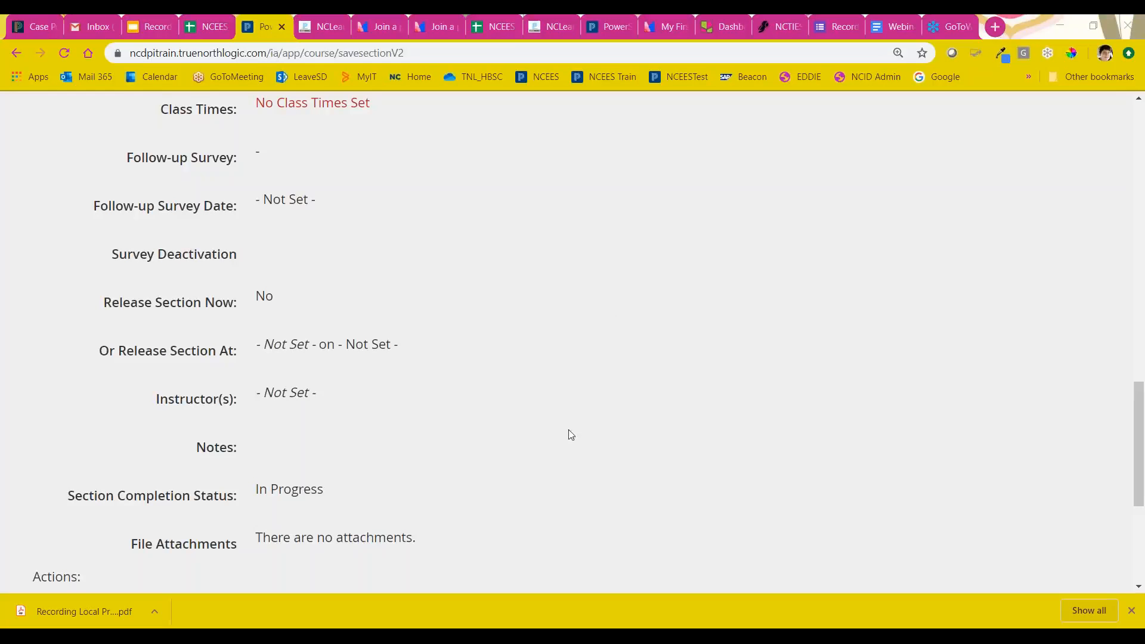
pyautogui.scroll(-5, 517, 496)
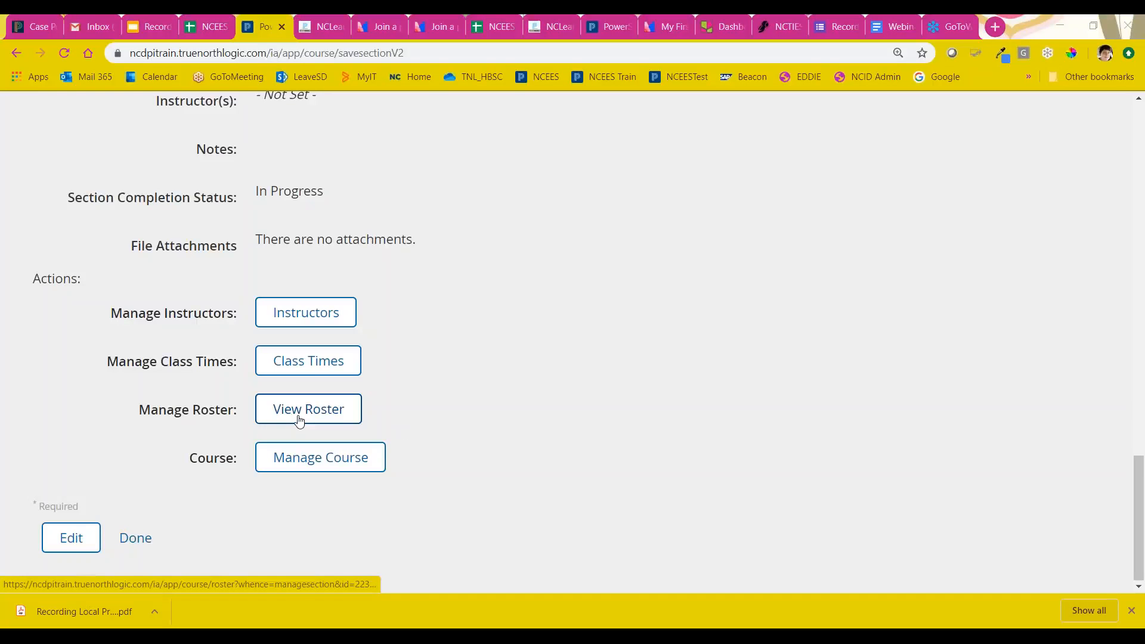
pyautogui.click(134, 538)
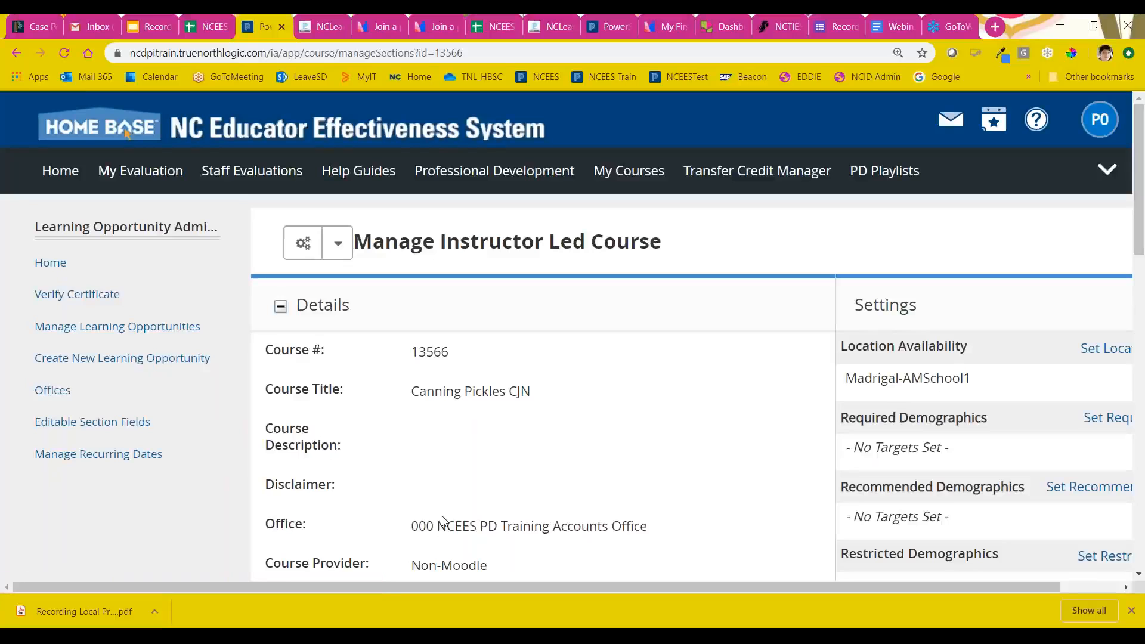
# Step: Examine the available actions for Canning Pickles Section 1 in the course's sections list
pyautogui.scroll(-3, 387, 471)
pyautogui.scroll(-14, 387, 454)
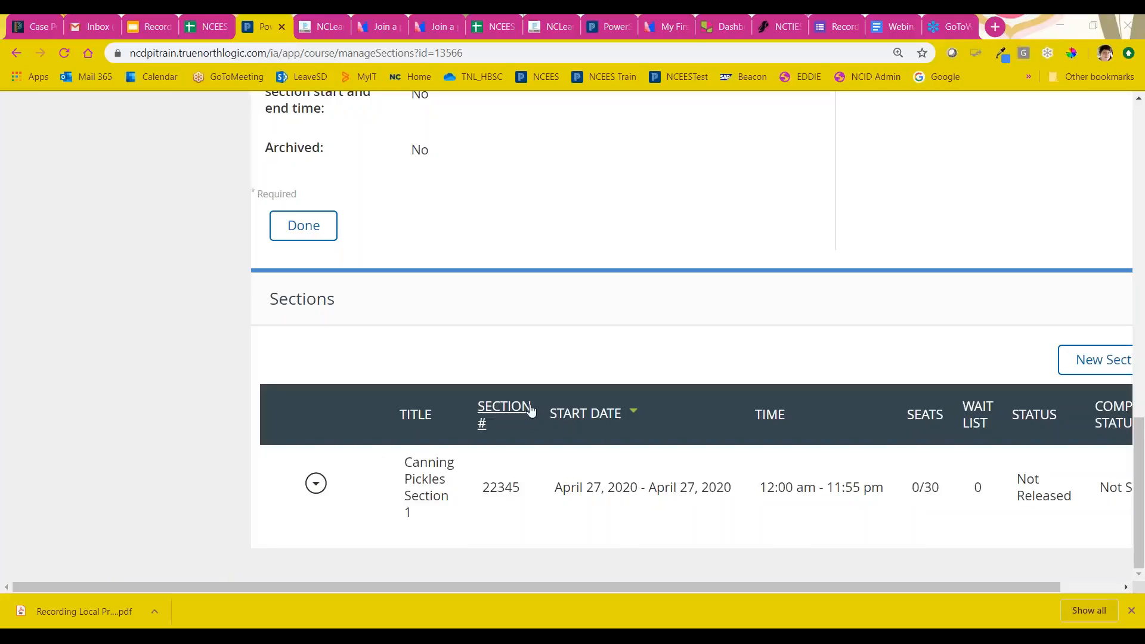
pyautogui.click(317, 493)
pyautogui.scroll(-3, 313, 504)
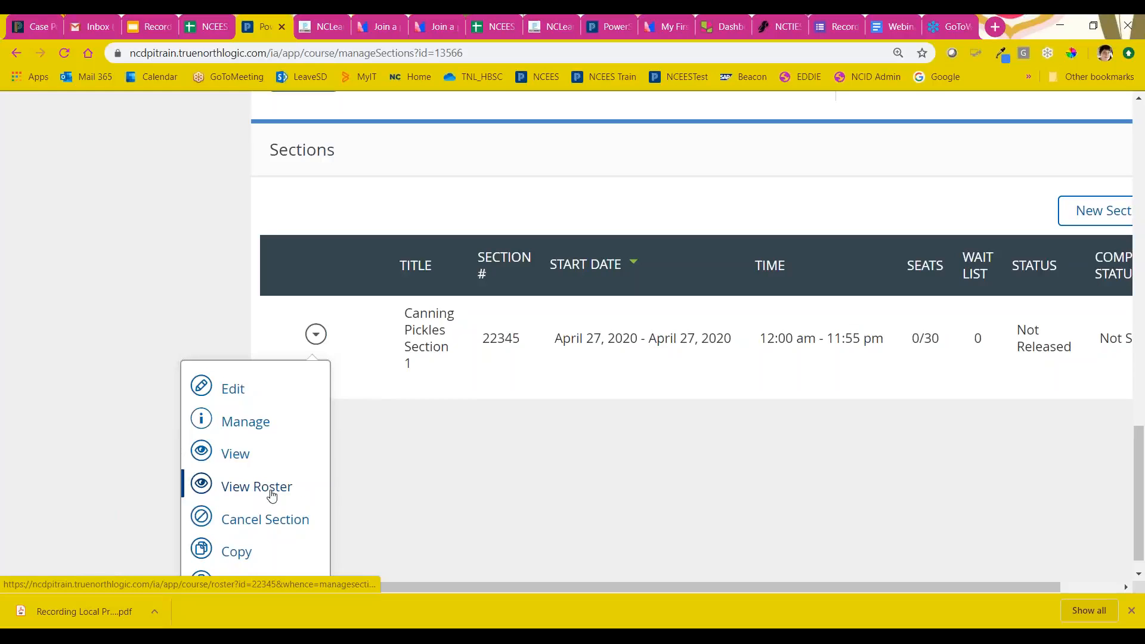
pyautogui.moveTo(271, 495); pyautogui.dragTo(419, 490)
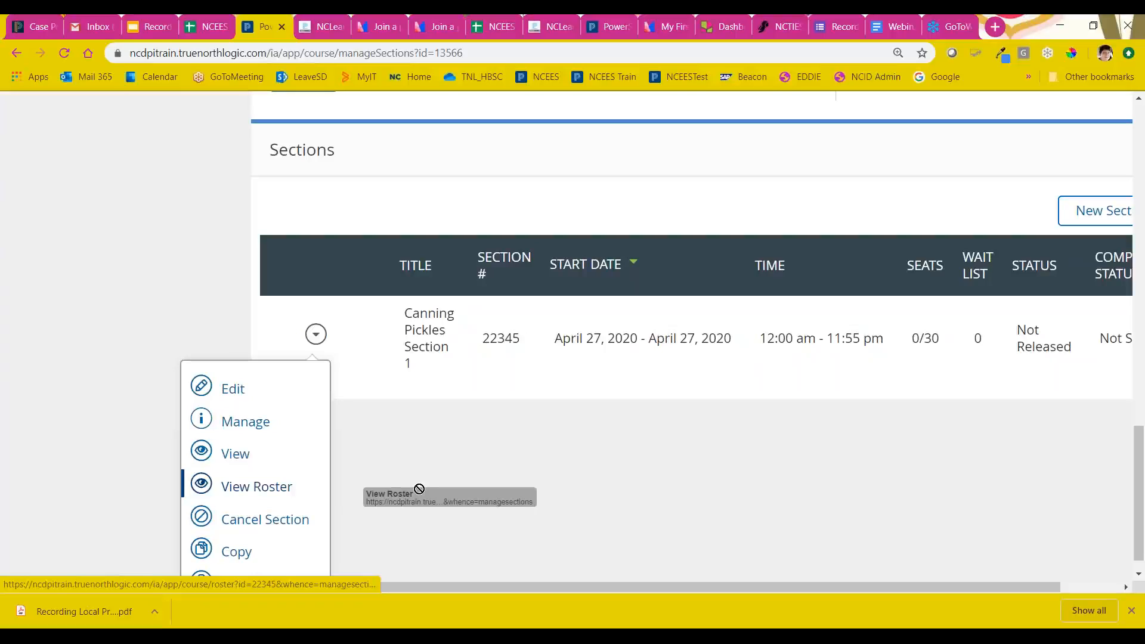
pyautogui.moveTo(419, 489); pyautogui.dragTo(513, 486)
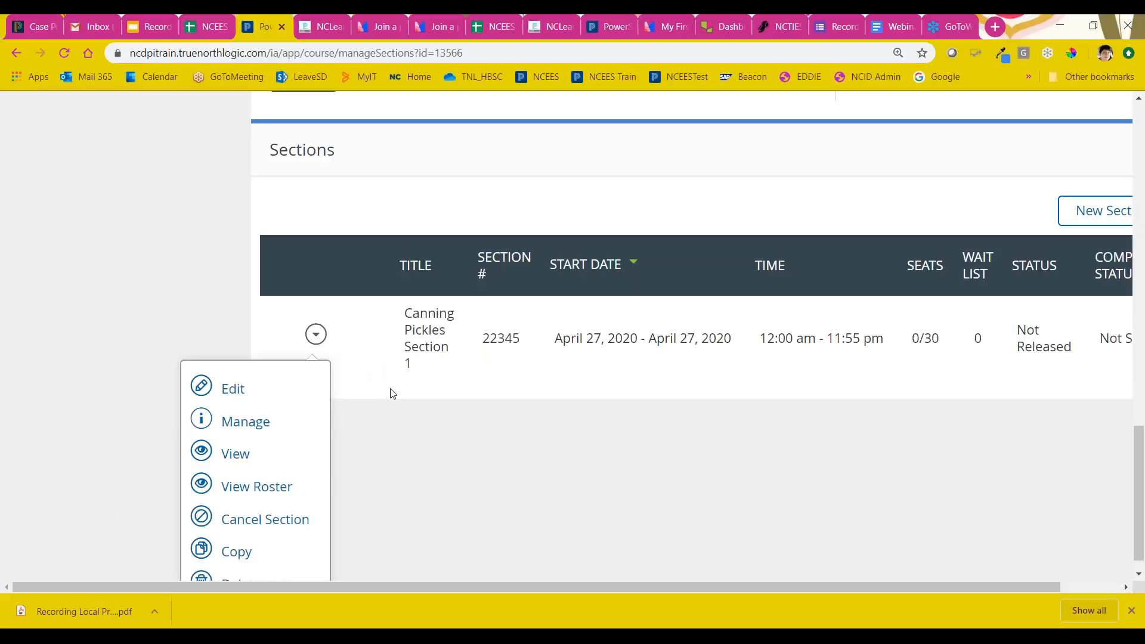
pyautogui.click(316, 335)
# Step: Open the management page of Canning Pickles Section 1 and start editing the section
pyautogui.click(314, 482)
pyautogui.click(241, 395)
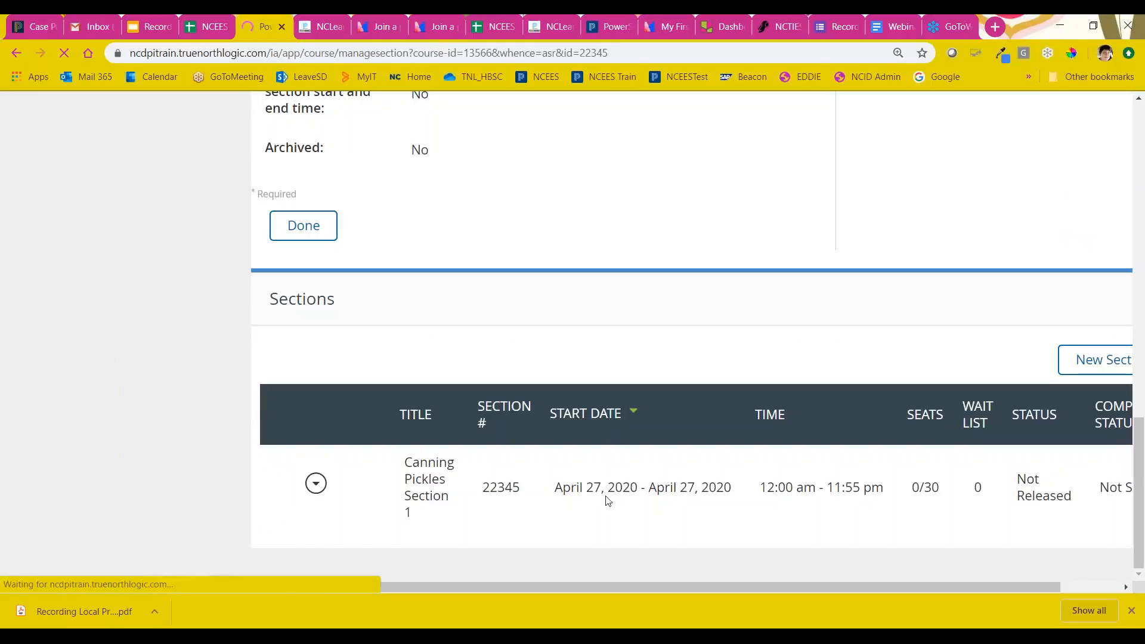
pyautogui.scroll(-15, 434, 486)
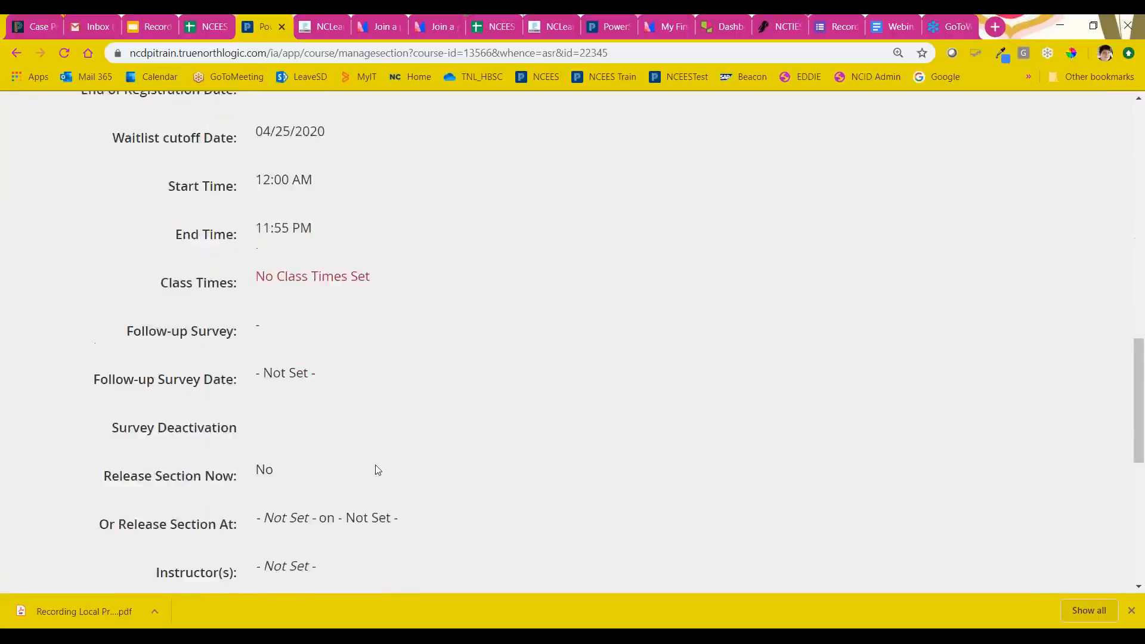
pyautogui.scroll(-5, 376, 469)
pyautogui.scroll(-3, 350, 450)
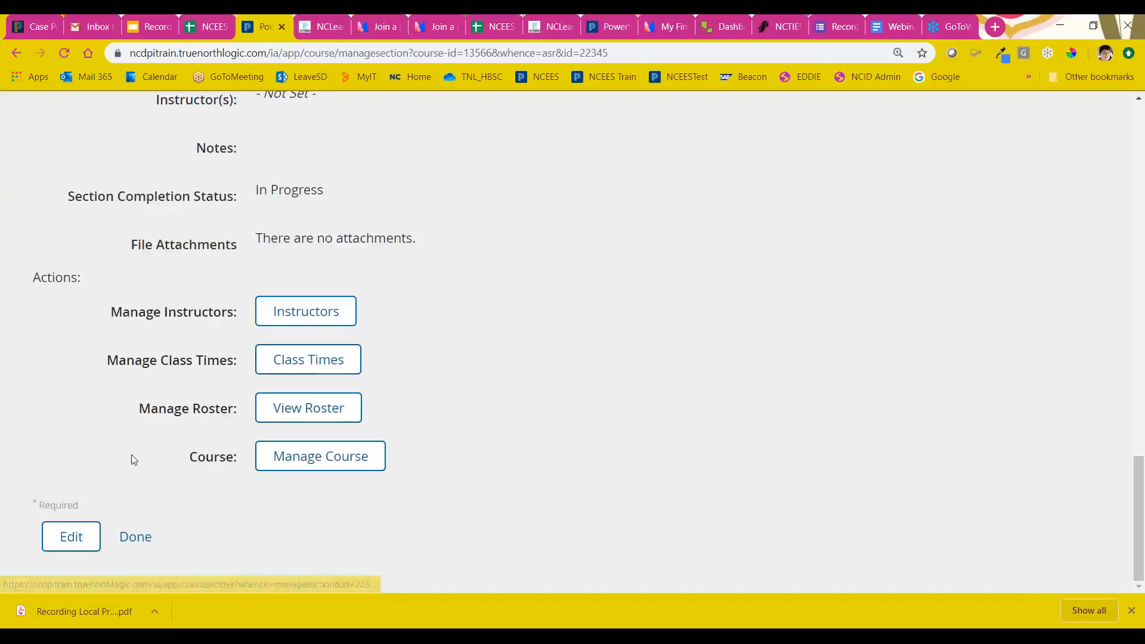
pyautogui.click(71, 537)
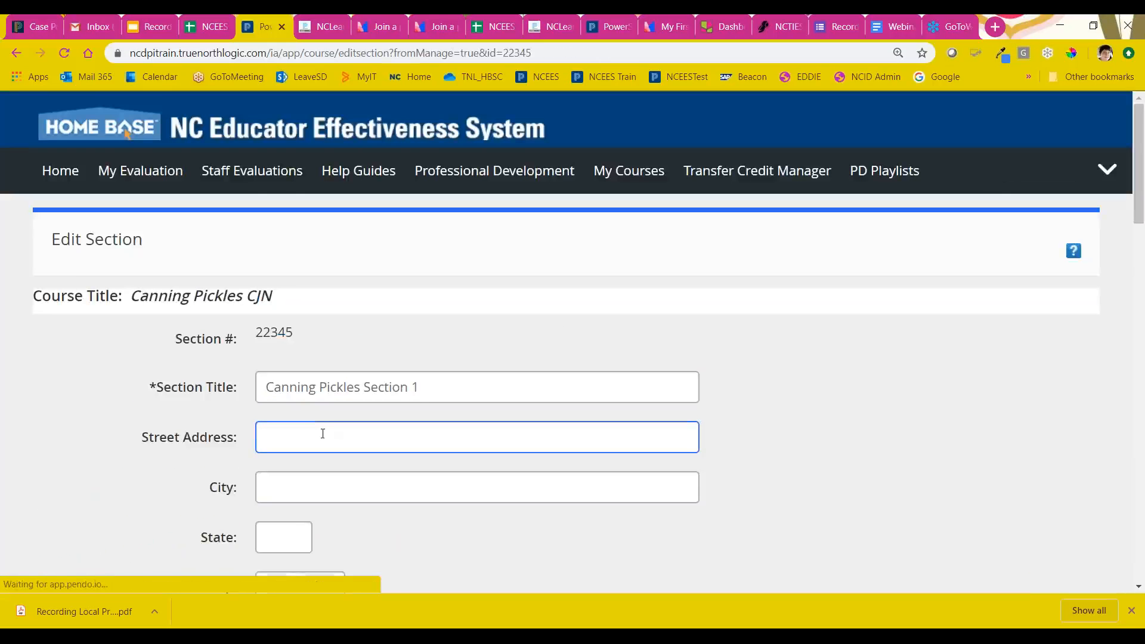
# Step: Enable Release Section Now for Canning Pickles Section 1 and save the section
pyautogui.scroll(-20, 332, 485)
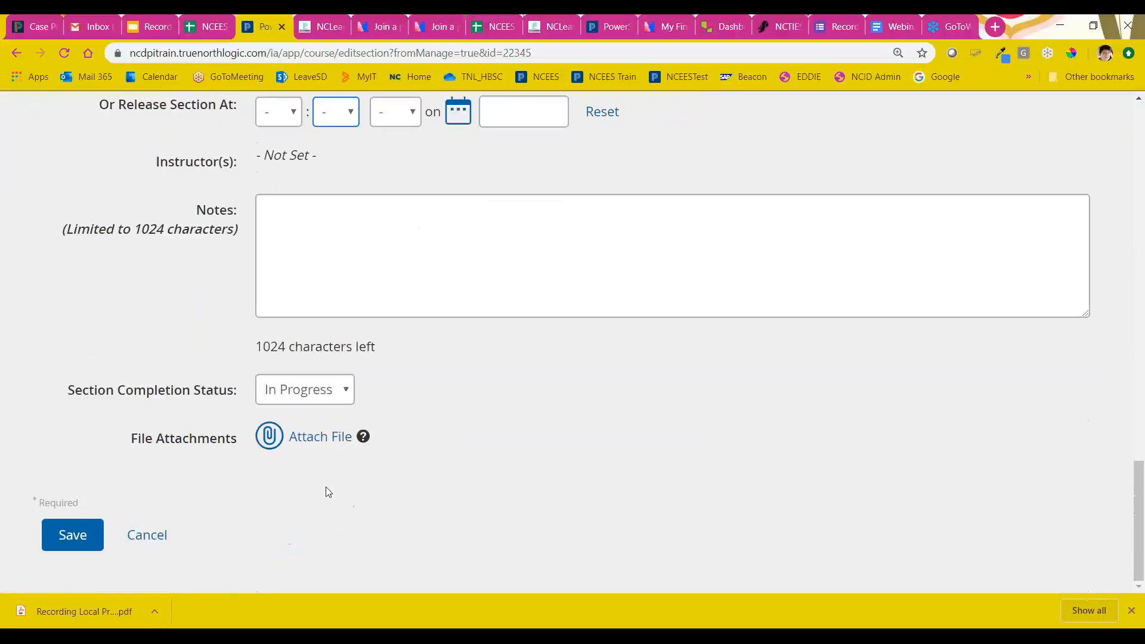
pyautogui.scroll(5, 276, 440)
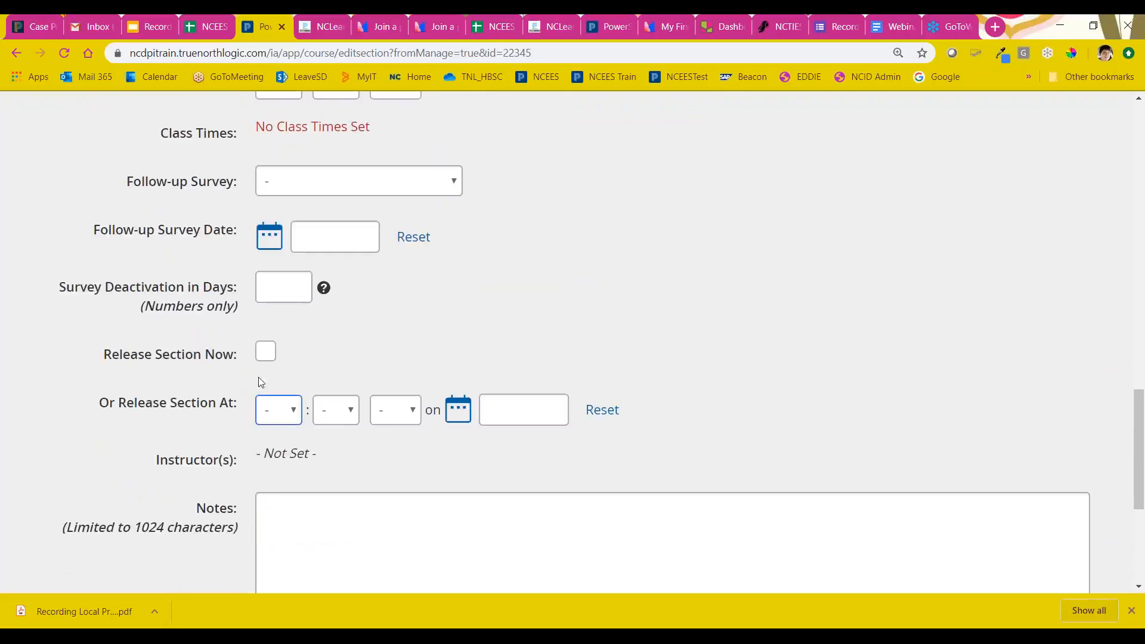
pyautogui.click(265, 352)
pyautogui.scroll(-5, 113, 545)
pyautogui.scroll(3, 113, 543)
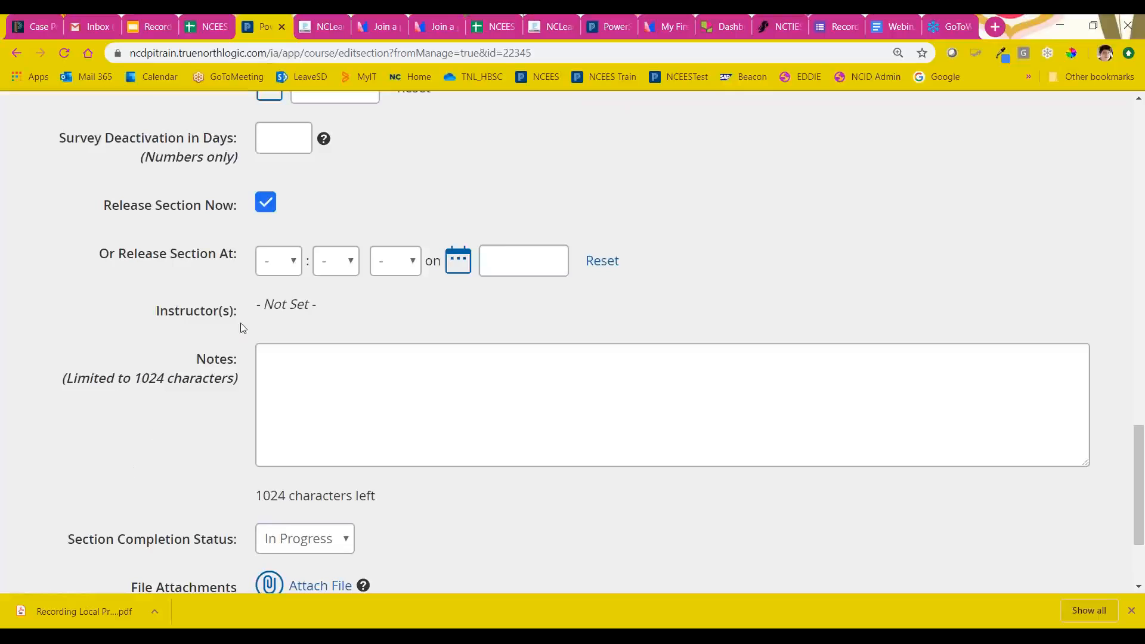
pyautogui.moveTo(96, 215); pyautogui.dragTo(258, 223)
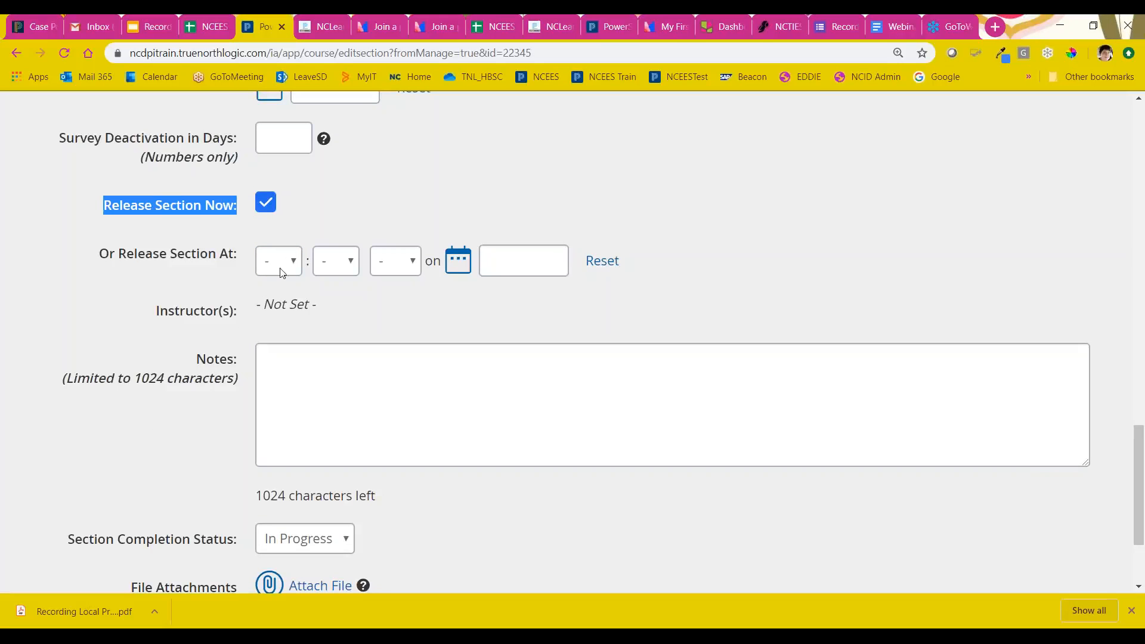
pyautogui.scroll(-1, 197, 341)
pyautogui.scroll(-3, 195, 338)
pyautogui.click(82, 539)
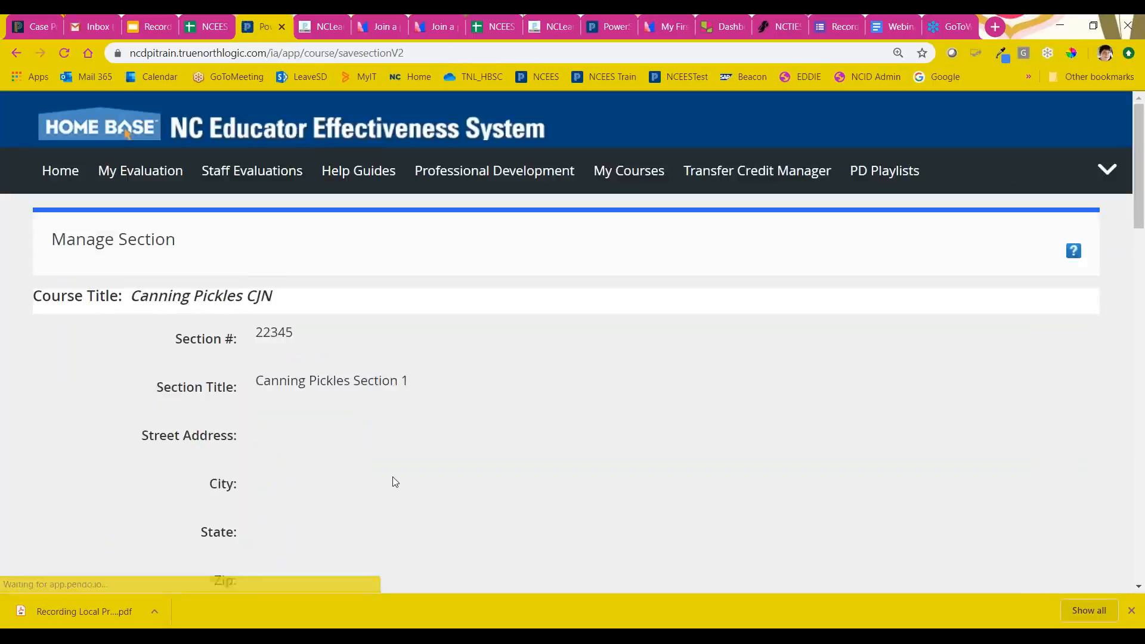
# Step: Finish managing the section and return to the course's sections list
pyautogui.scroll(-10, 373, 475)
pyautogui.scroll(-15, 373, 476)
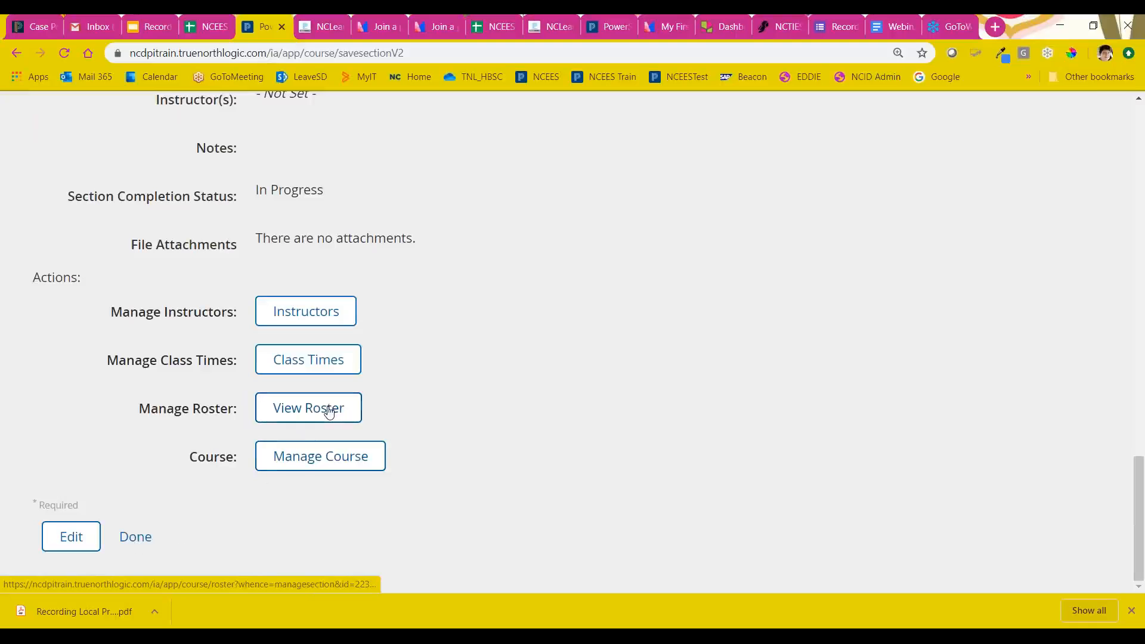
pyautogui.click(136, 548)
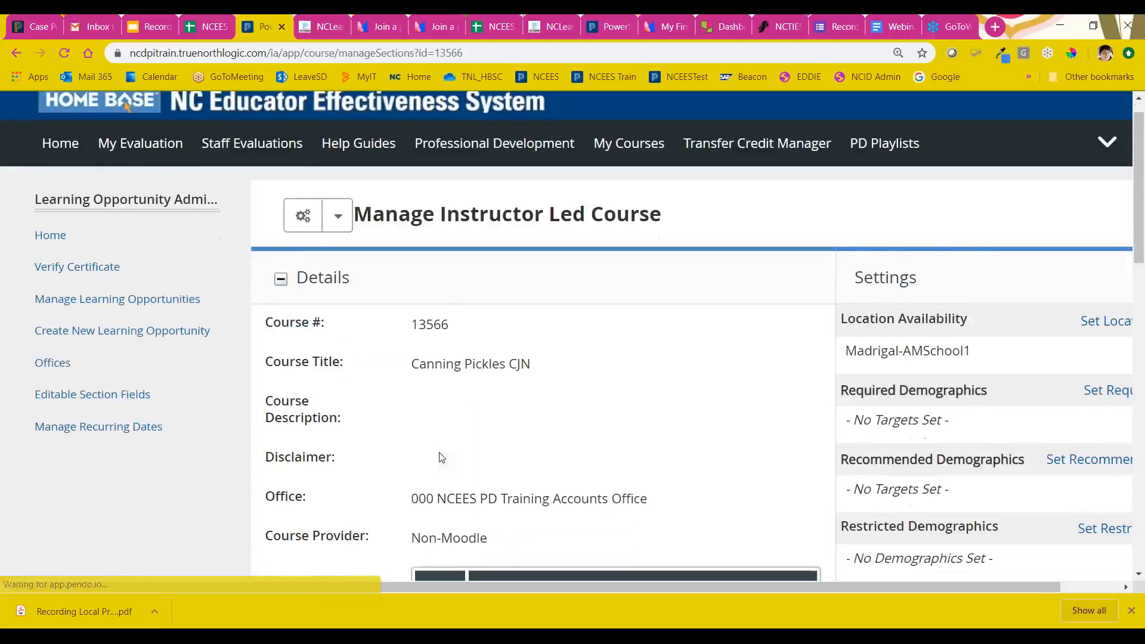
pyautogui.scroll(-1, 573, 341)
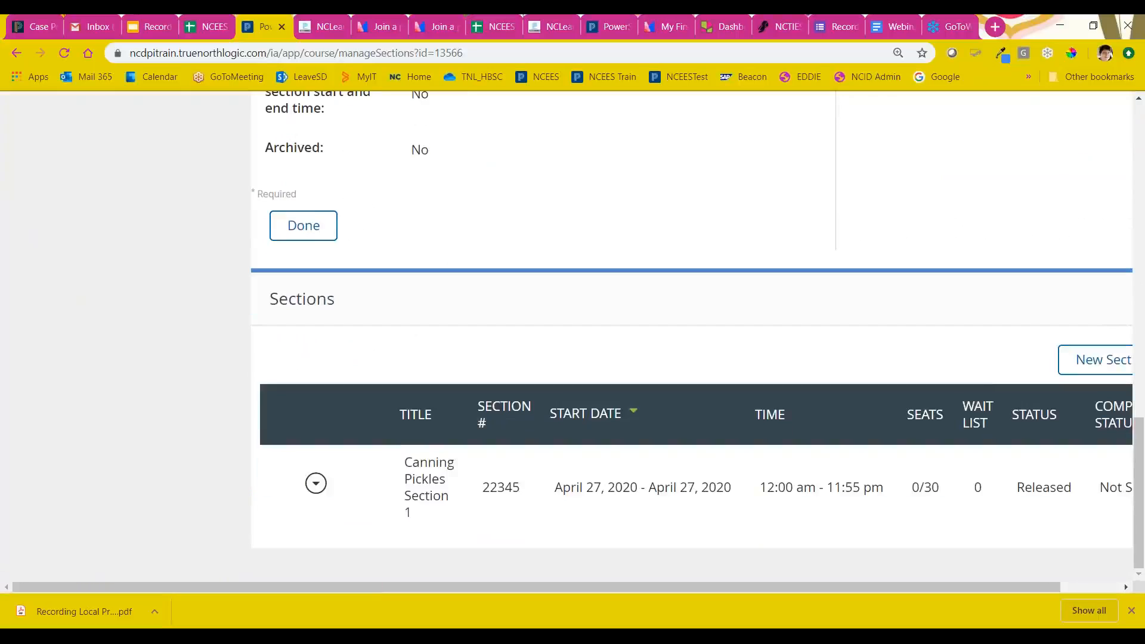
# Step: Open the roster of Canning Pickles Section 1 and examine its details and roster management options
pyautogui.click(316, 483)
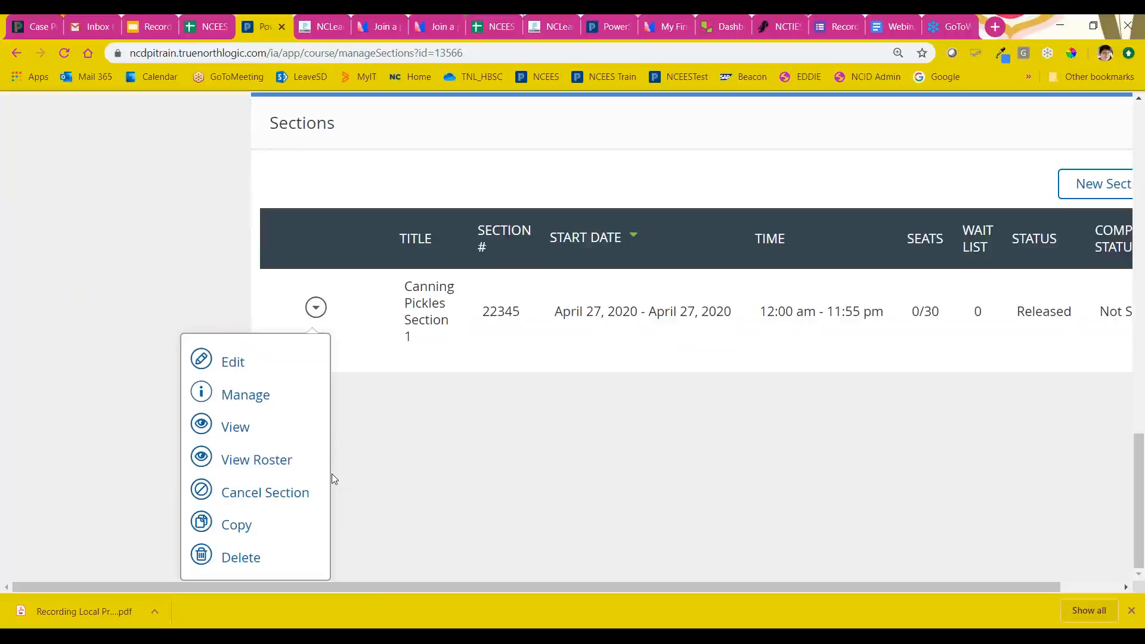
pyautogui.click(272, 460)
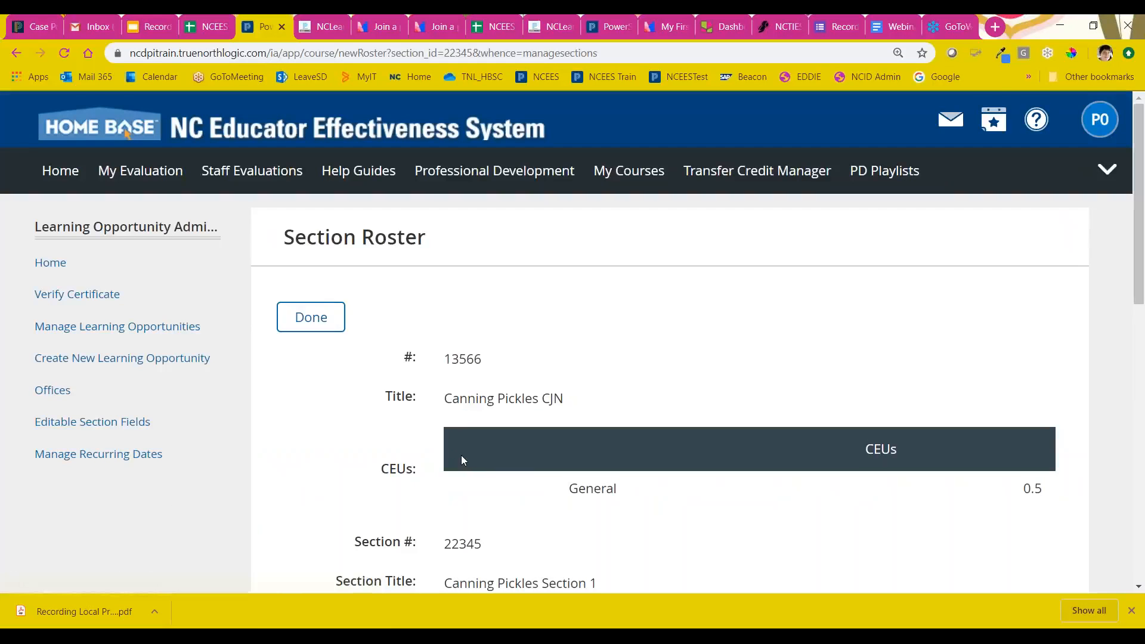
pyautogui.scroll(-1, 462, 456)
pyautogui.scroll(-3, 462, 459)
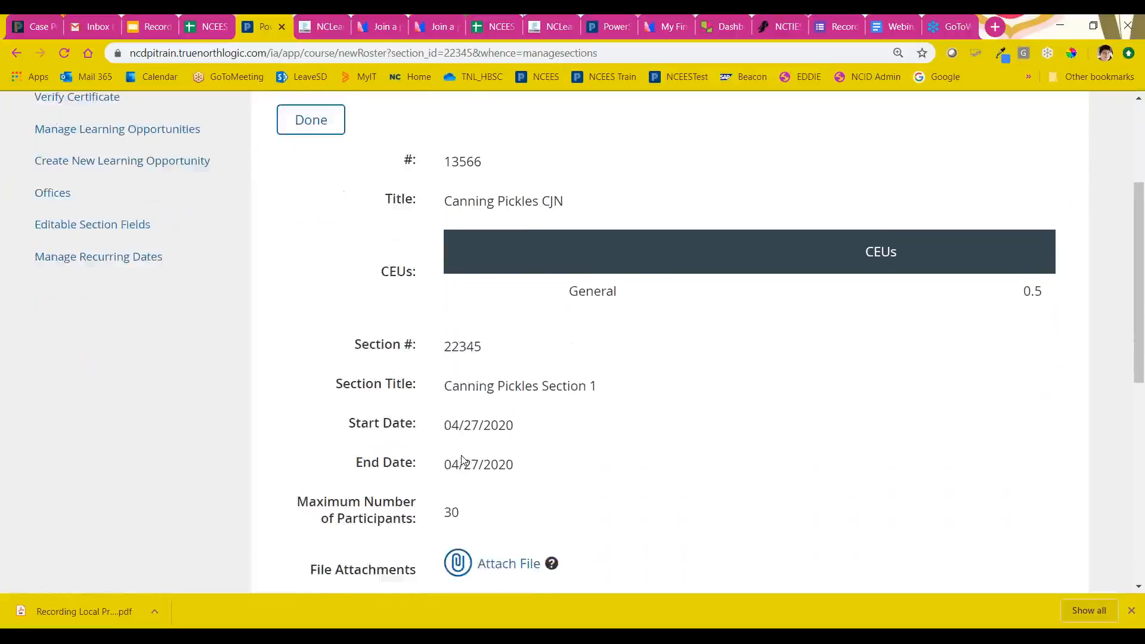
pyautogui.scroll(-3, 461, 459)
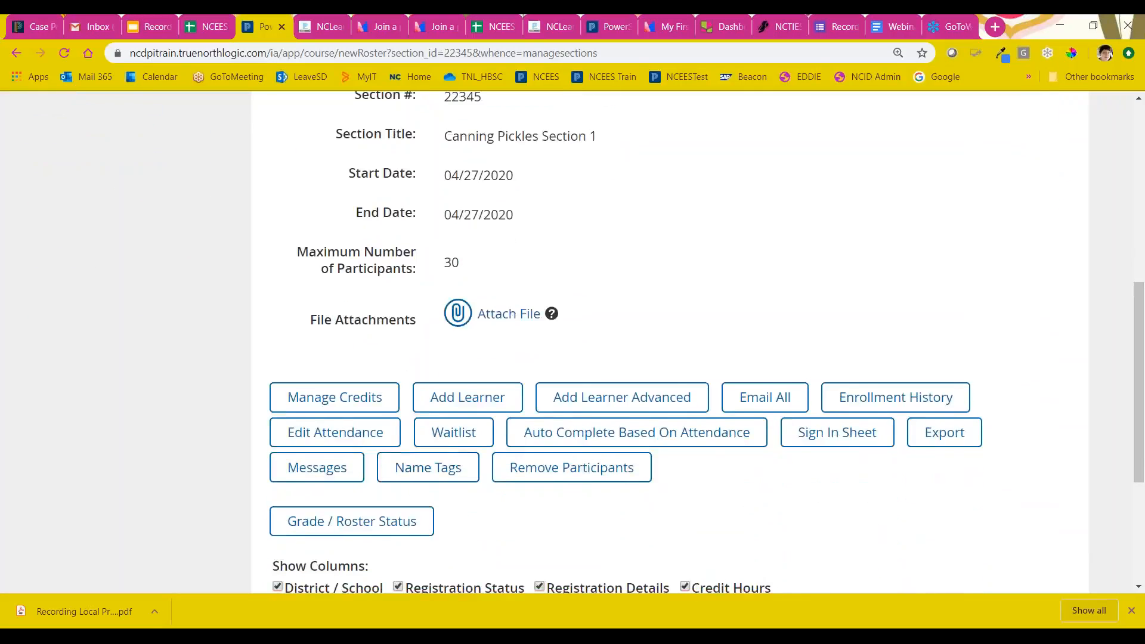
pyautogui.scroll(1, 483, 447)
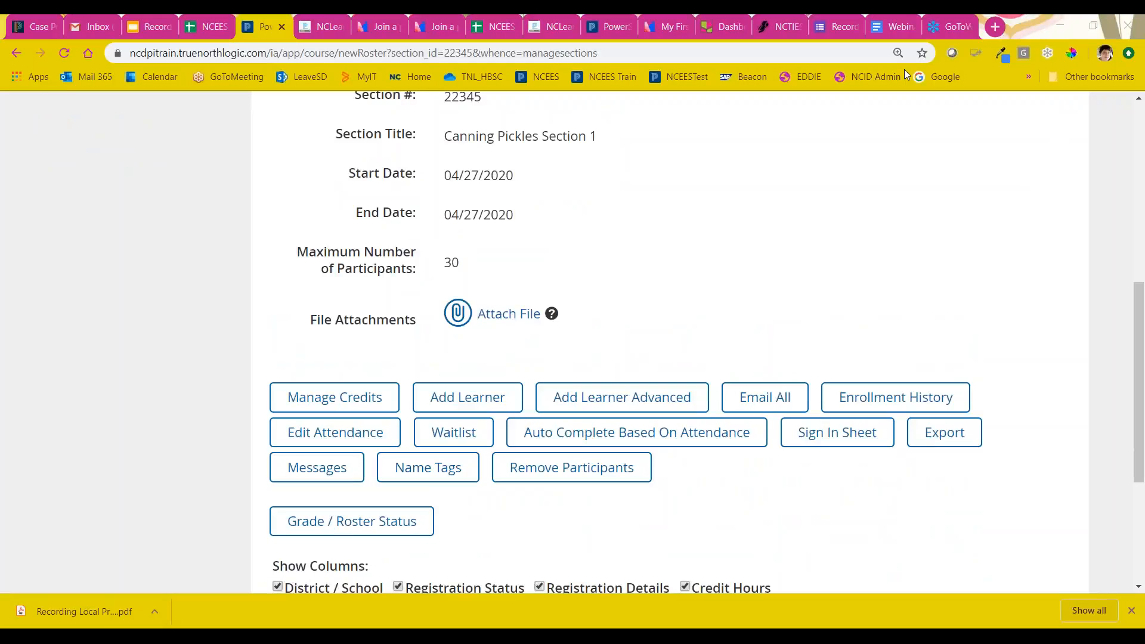
pyautogui.scroll(3, 793, 302)
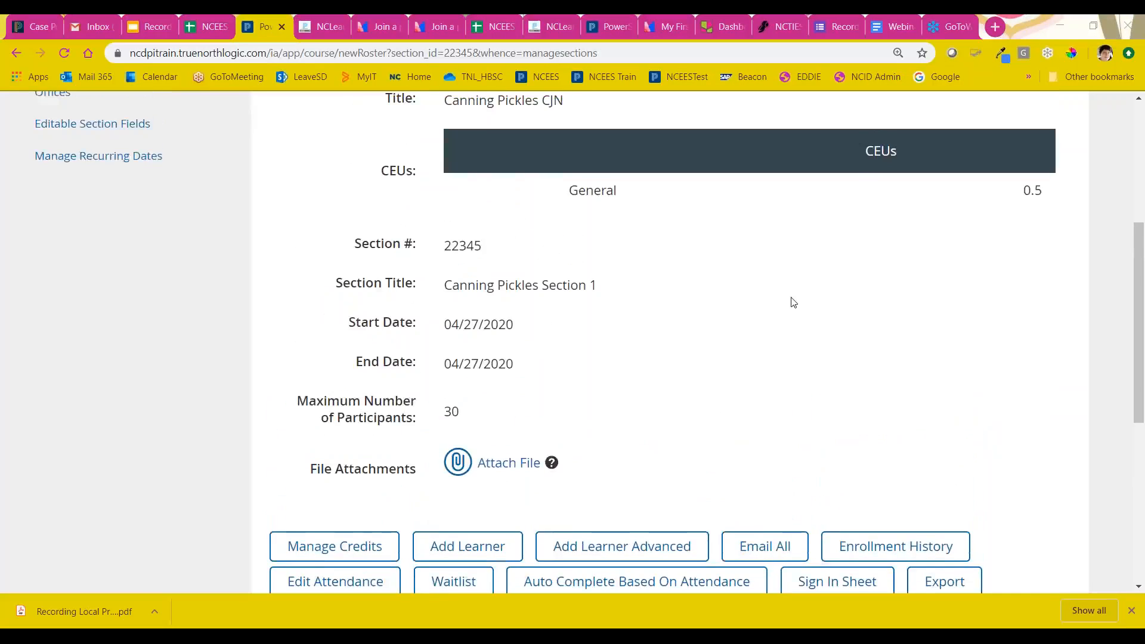
# Step: Review the section's maximum number of participants and the roster management options below it
pyautogui.scroll(-3, 793, 303)
pyautogui.moveTo(470, 263); pyautogui.dragTo(296, 253)
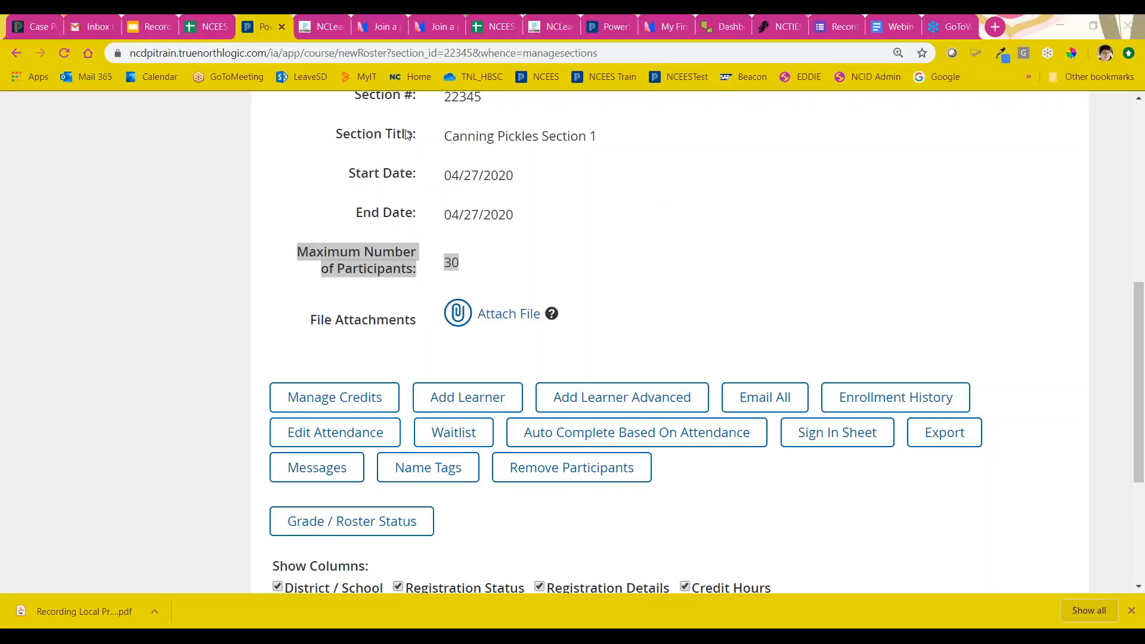
pyautogui.scroll(-1, 414, 376)
pyautogui.scroll(1, 400, 388)
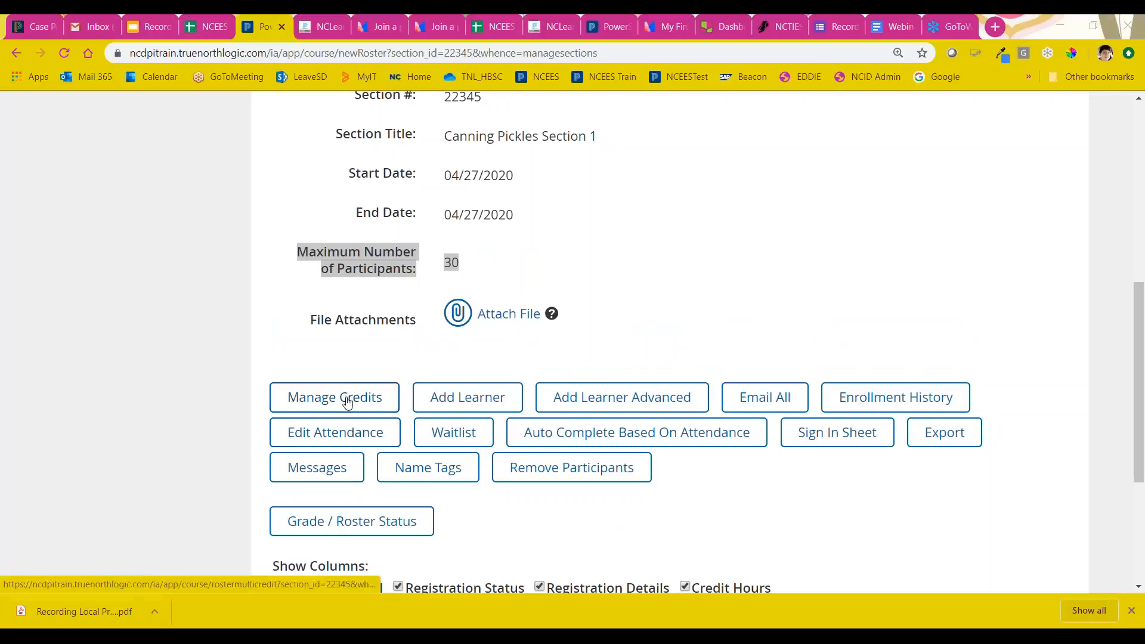
# Step: Open Manage Credits for the Canning Pickles Section 1 roster and examine the bulk, remove and individual credit options
pyautogui.moveTo(347, 402); pyautogui.dragTo(326, 401)
pyautogui.click(327, 400)
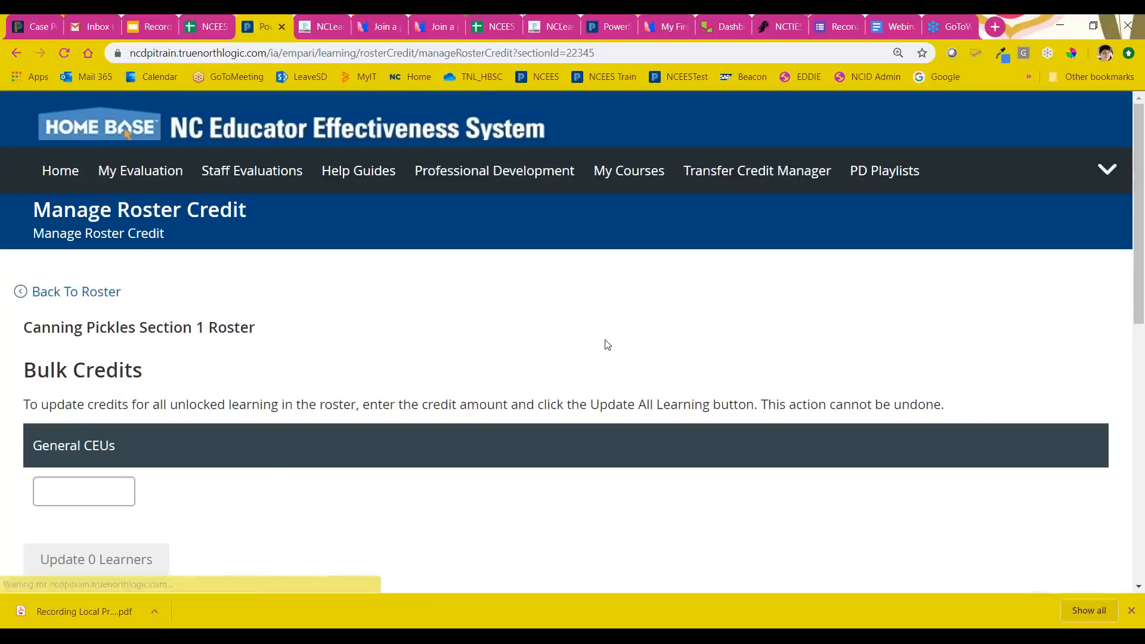
pyautogui.scroll(-3, 602, 348)
pyautogui.scroll(-6, 602, 349)
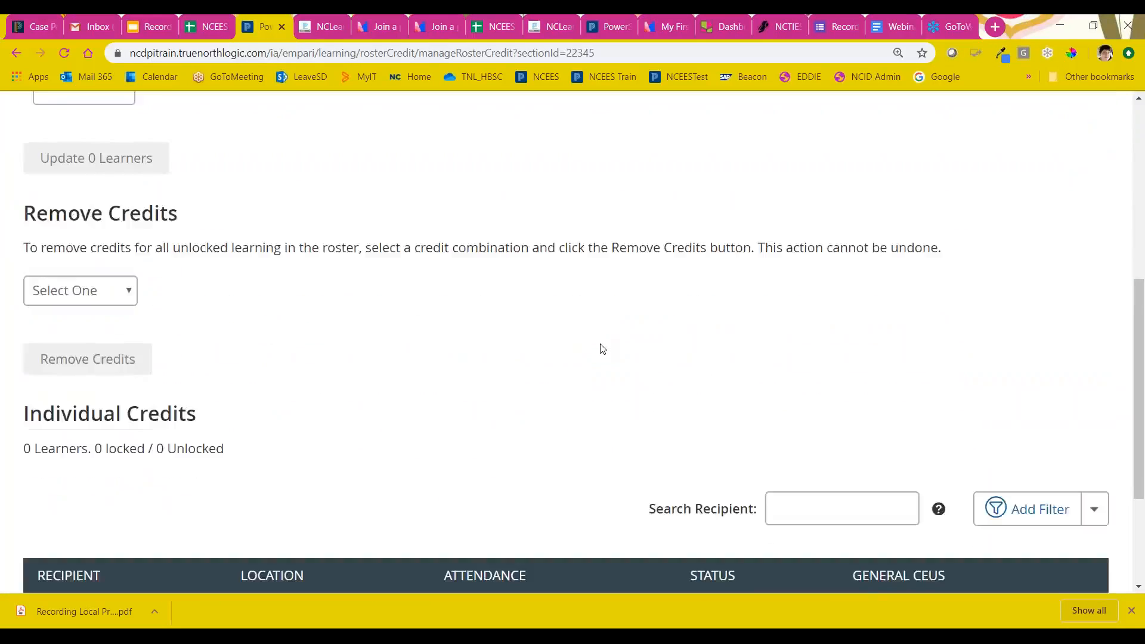
pyautogui.scroll(-1, 602, 349)
pyautogui.scroll(3, 602, 348)
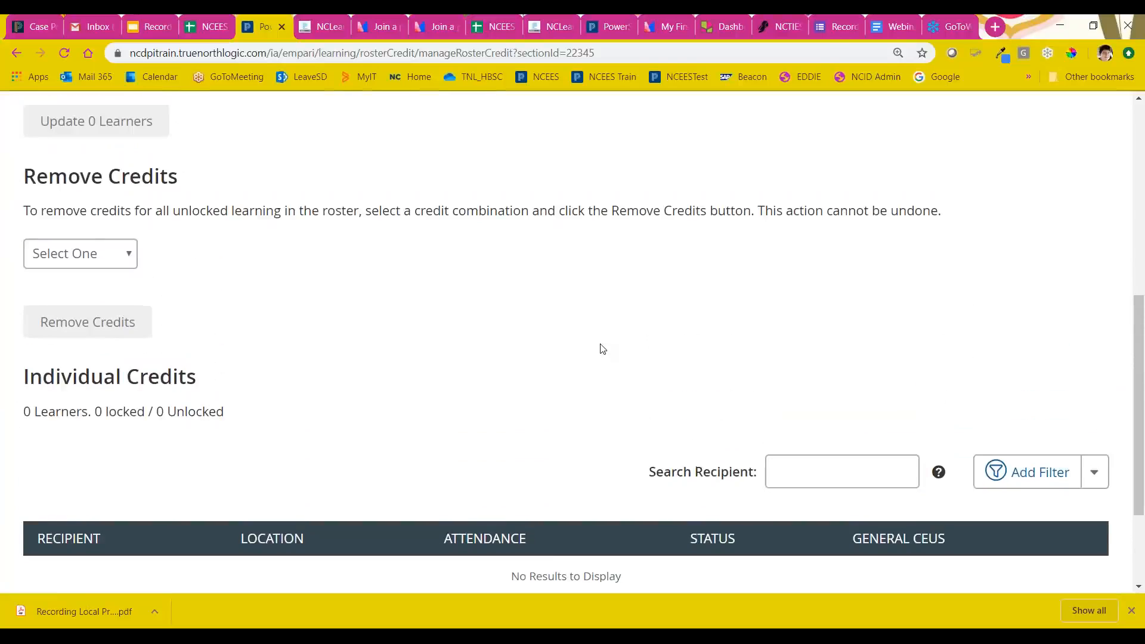
pyautogui.scroll(1, 602, 349)
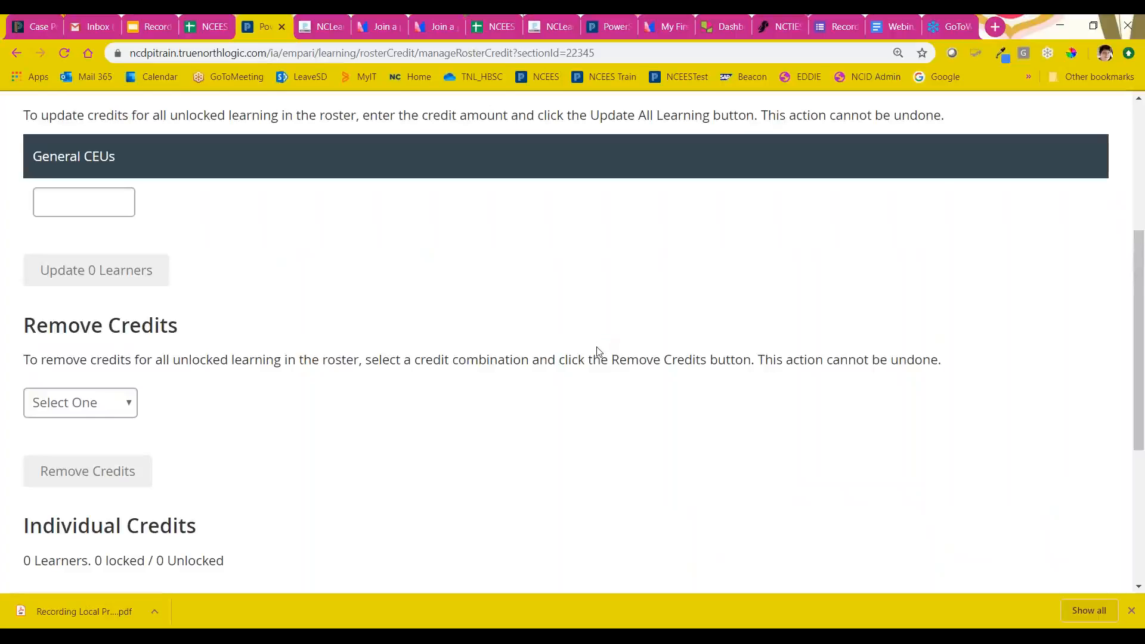
pyautogui.scroll(-1, 341, 469)
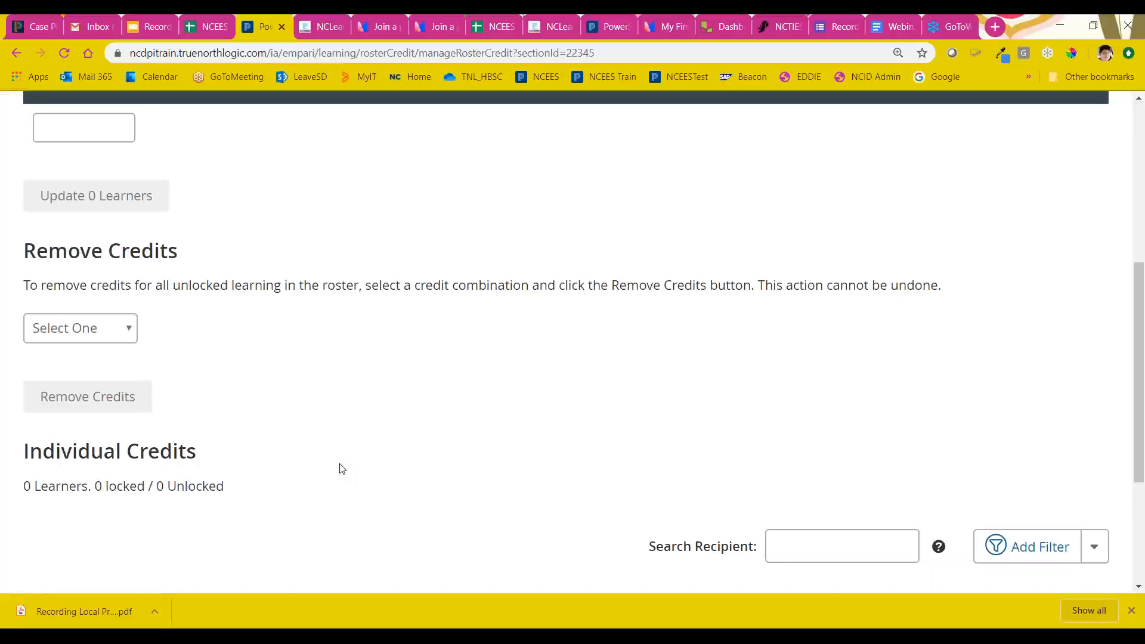
pyautogui.scroll(-3, 397, 437)
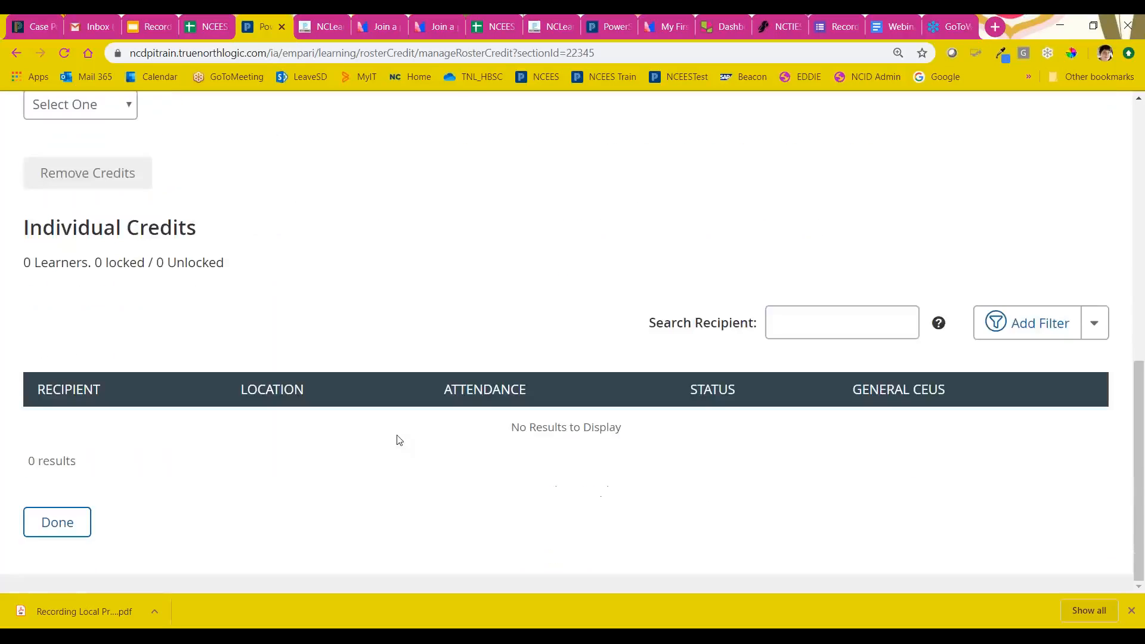
pyautogui.scroll(3, 398, 440)
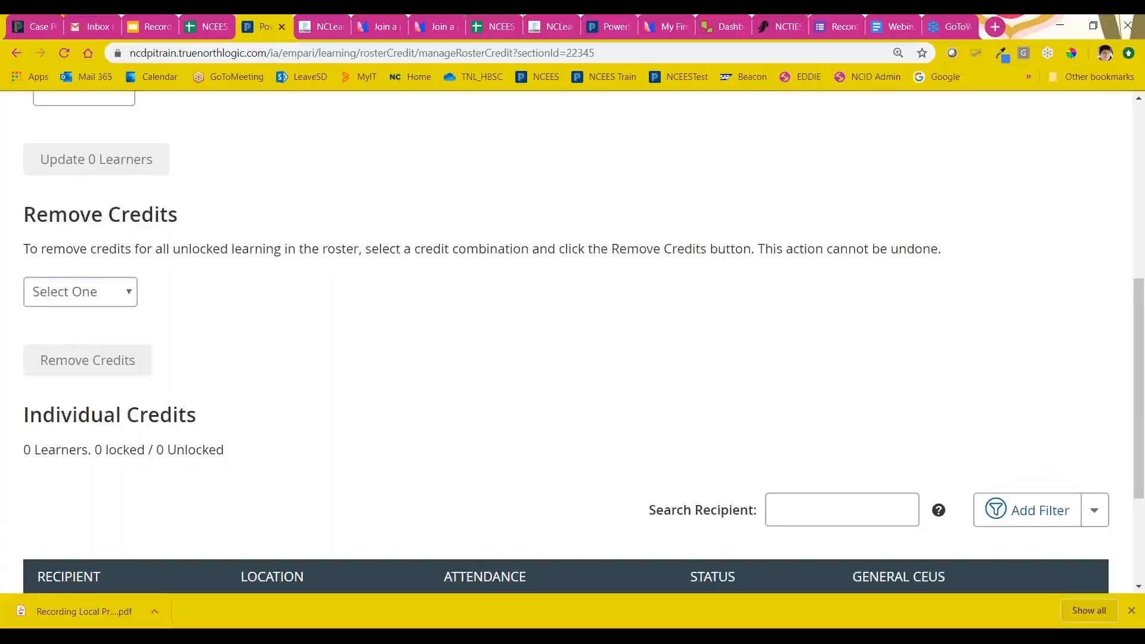
# Step: Enter .3 as the bulk General CEUs amount and return to the roster without updating any learners
pyautogui.write('.3')
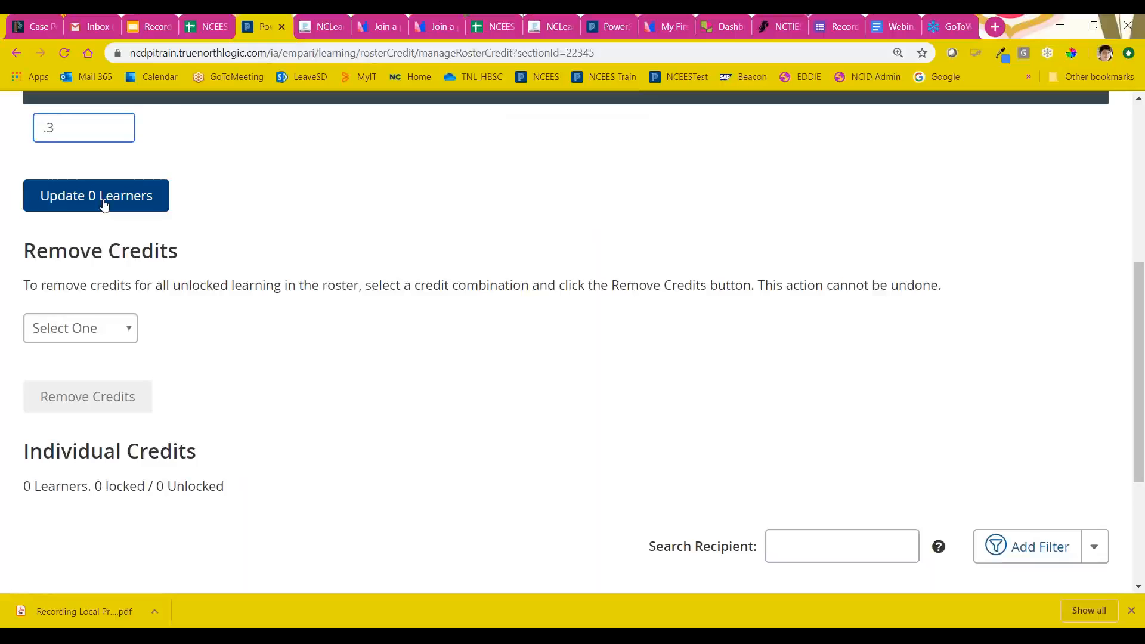
pyautogui.scroll(1, 154, 210)
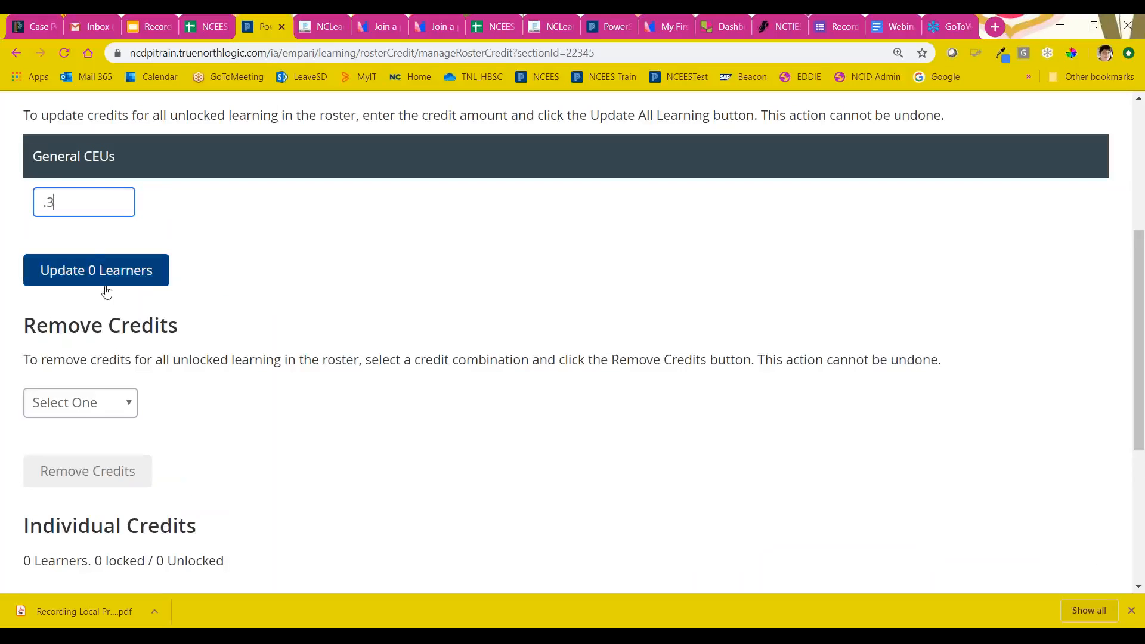
pyautogui.scroll(-1, 105, 290)
pyautogui.scroll(-1, 161, 316)
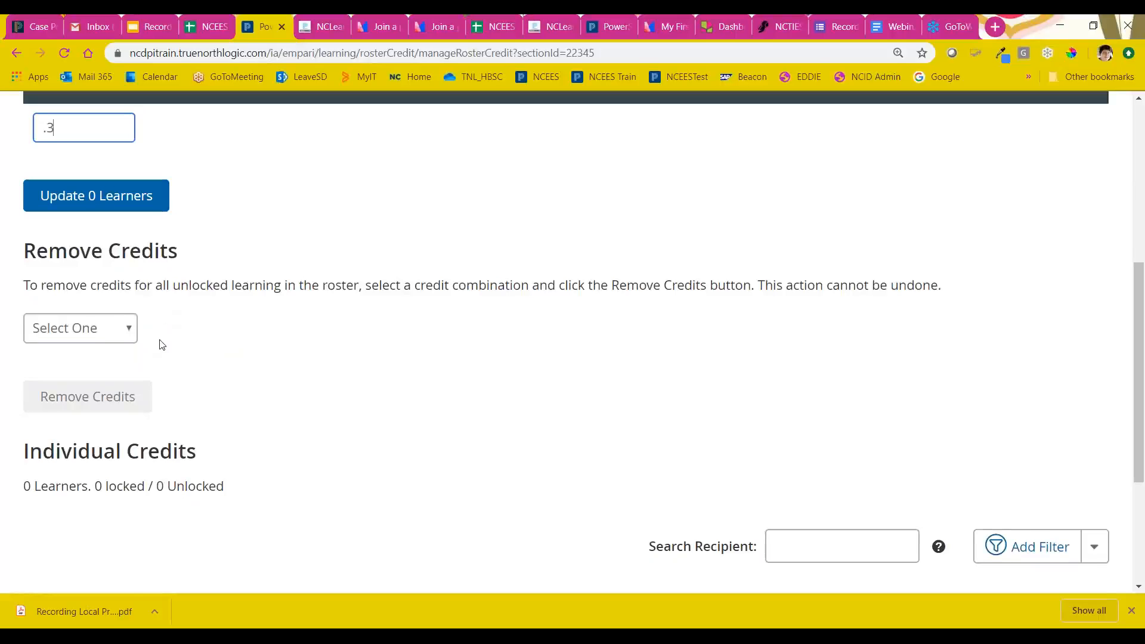
pyautogui.scroll(-1, 161, 341)
pyautogui.scroll(-2, 170, 346)
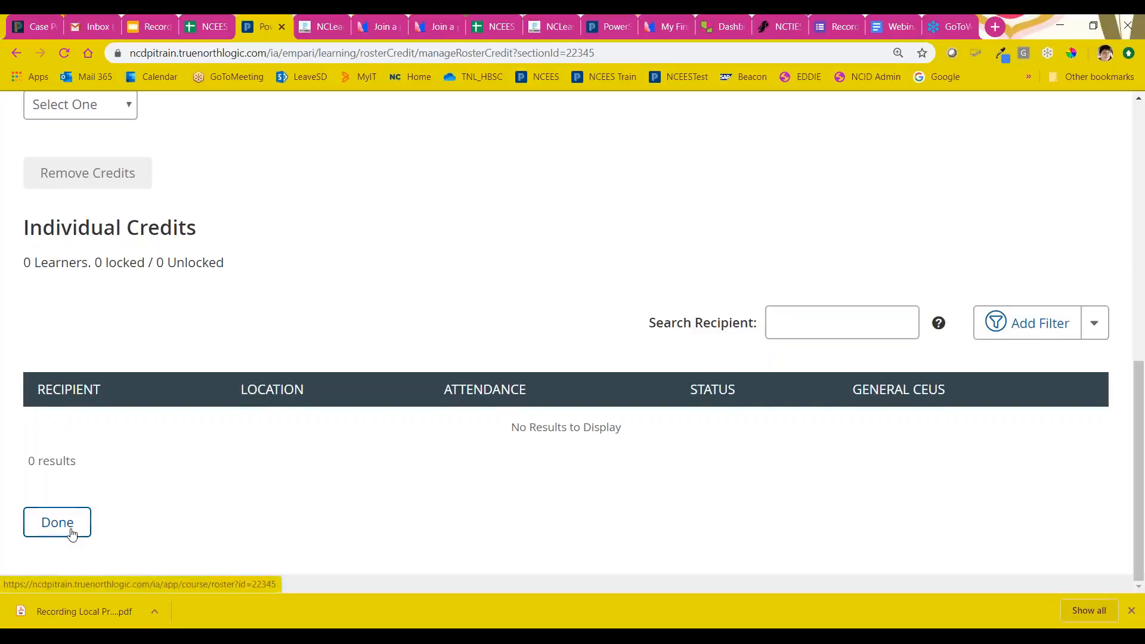
pyautogui.scroll(5, 166, 486)
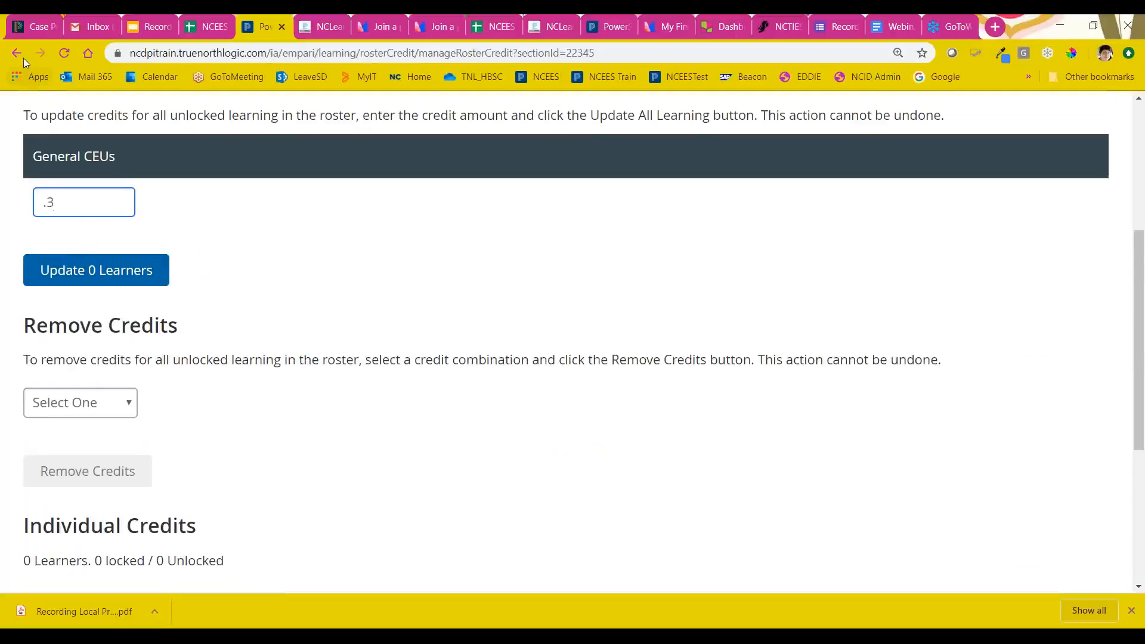
pyautogui.scroll(3, 125, 238)
pyautogui.click(34, 157)
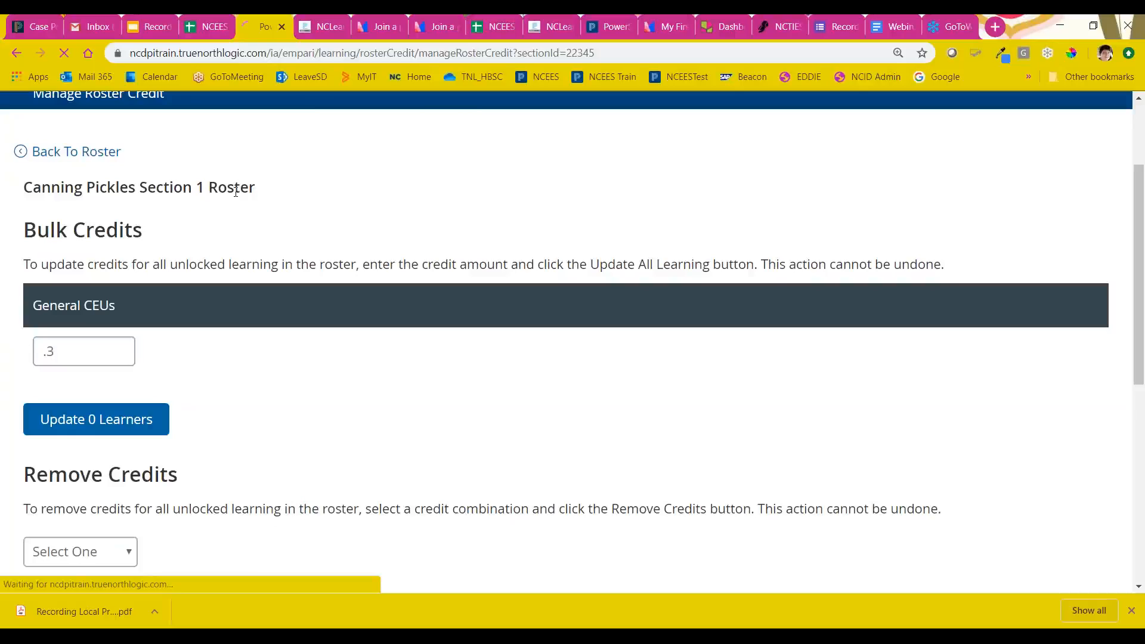
# Step: Open Add Learner for the section and search for an active learner by first and last name
pyautogui.scroll(-10, 351, 265)
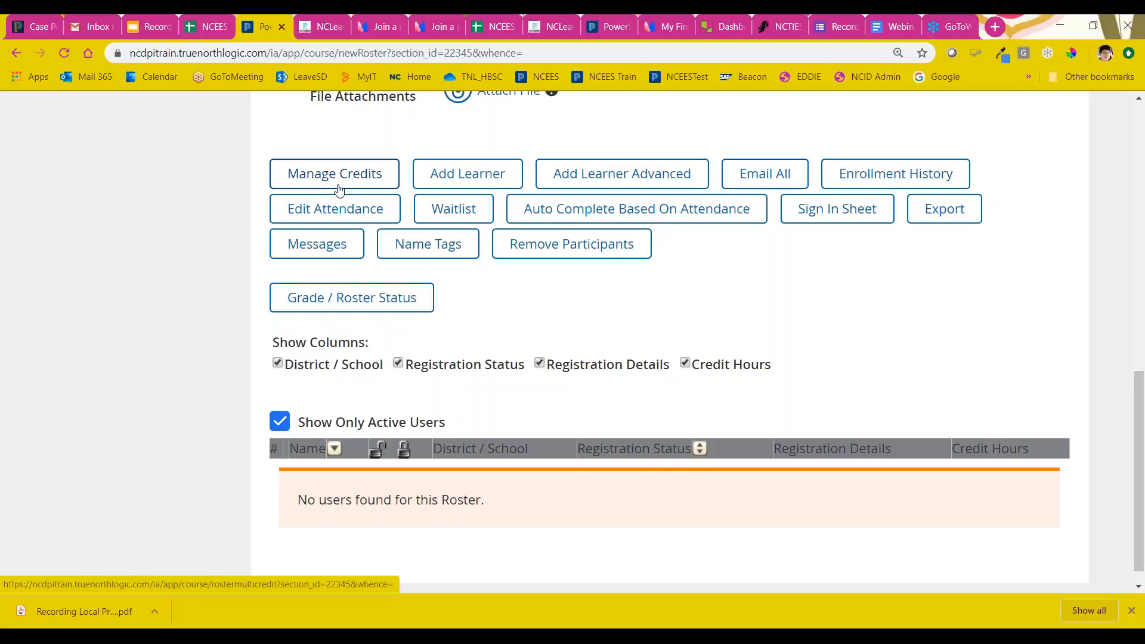
pyautogui.click(450, 181)
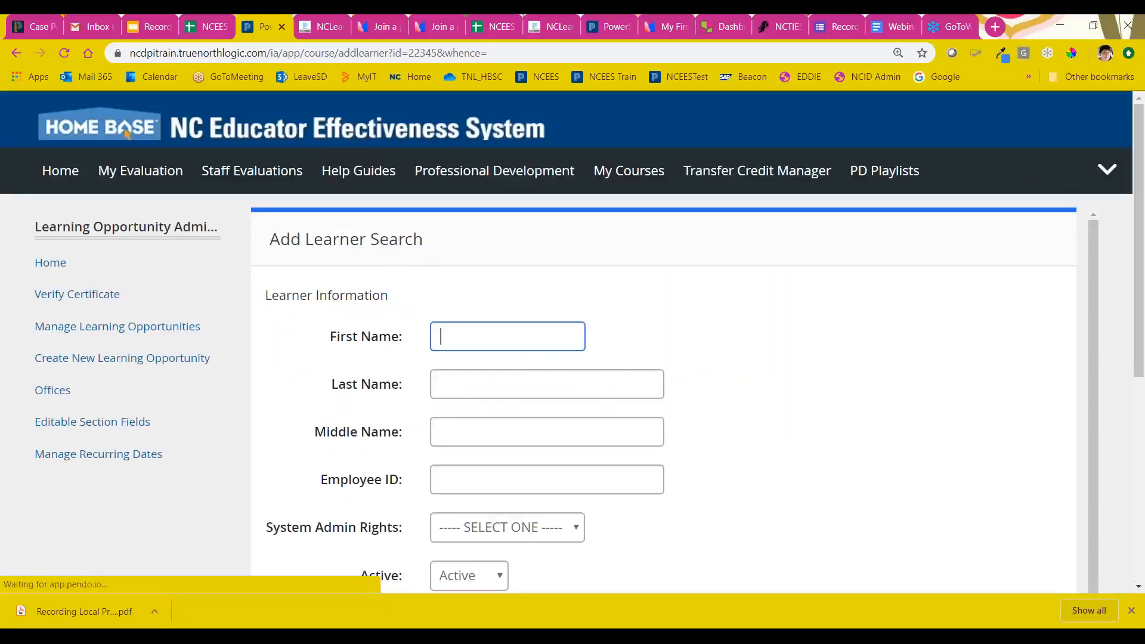
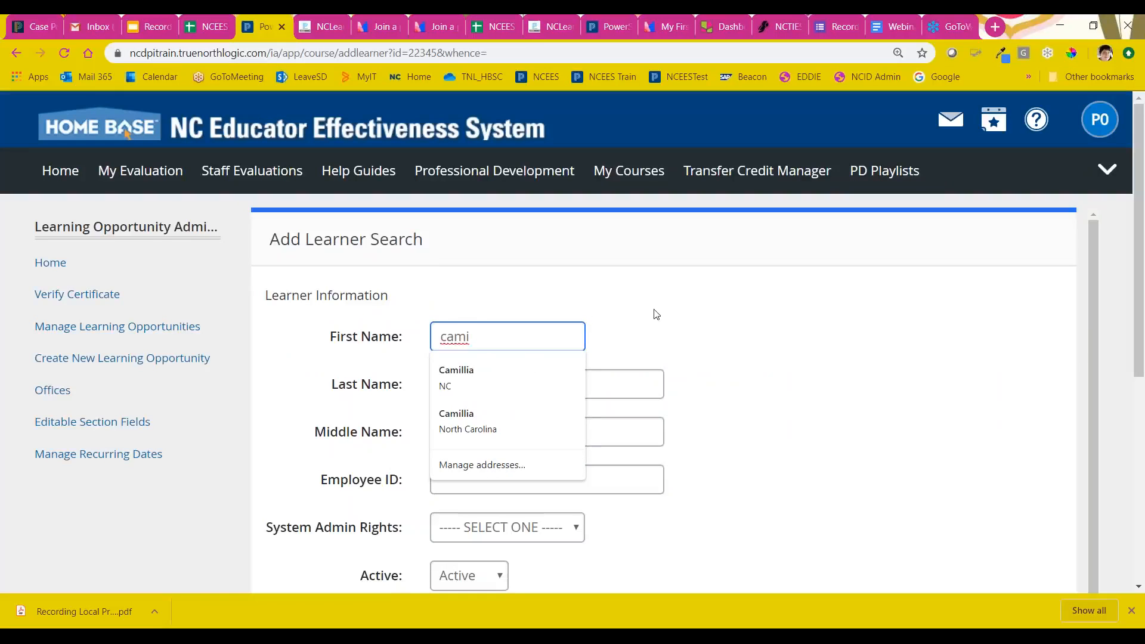
pyautogui.click(549, 382)
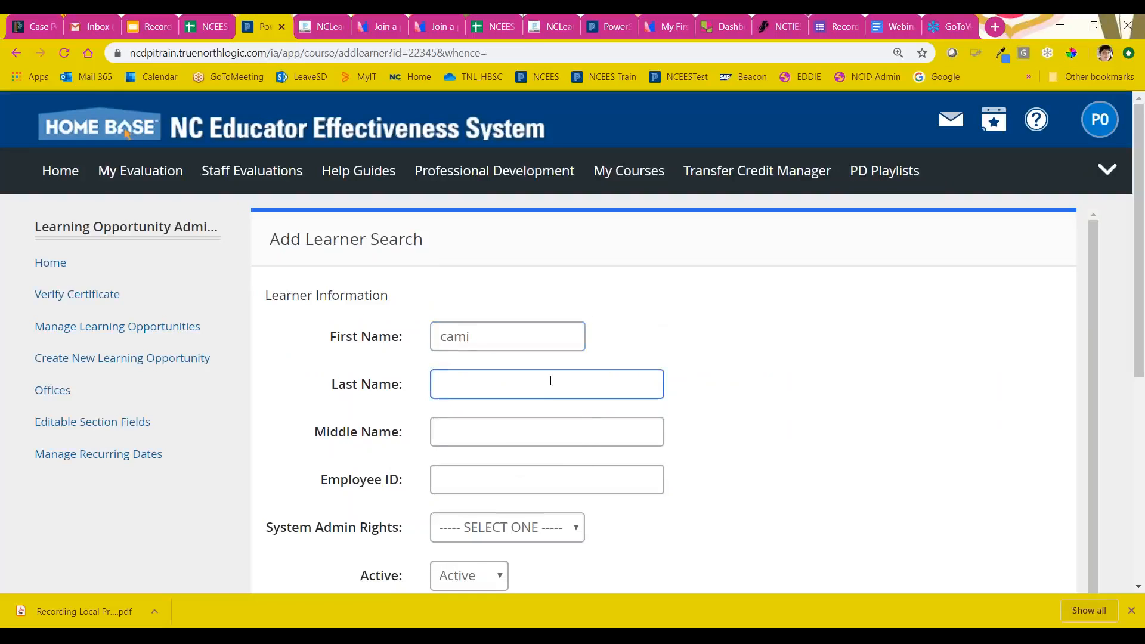
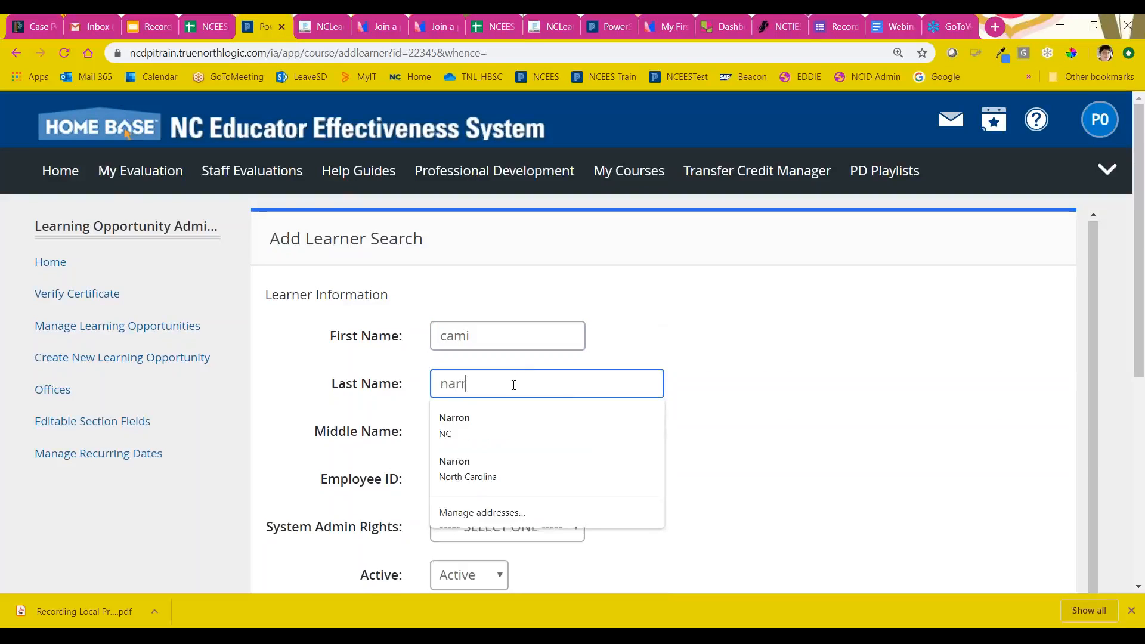
pyautogui.scroll(-3, 761, 337)
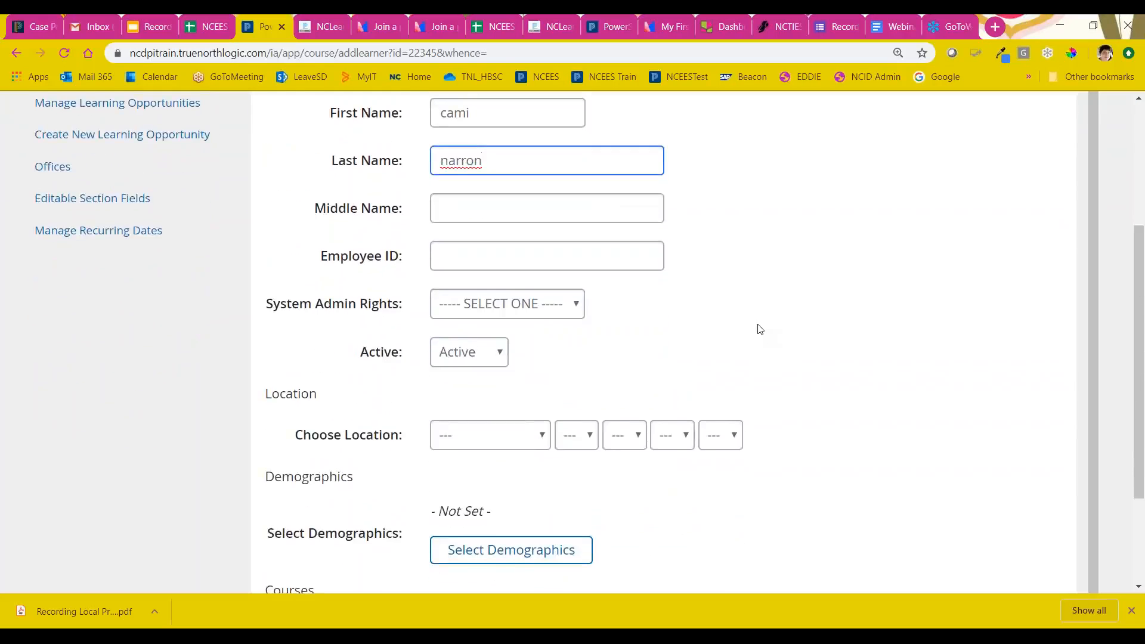
pyautogui.scroll(1, 759, 329)
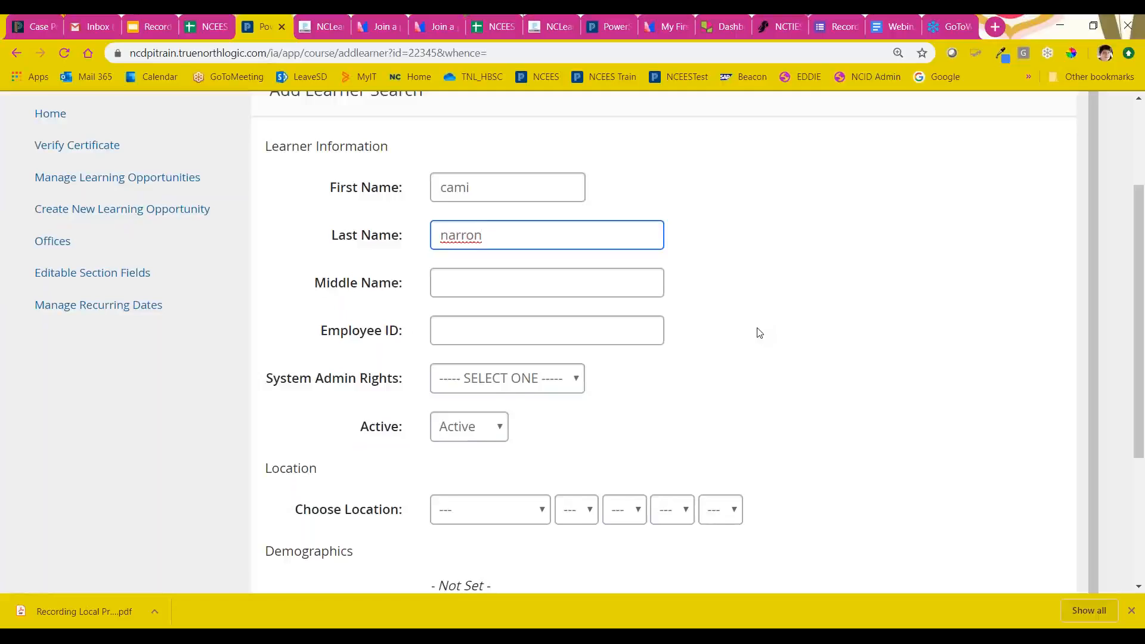
pyautogui.scroll(-3, 758, 337)
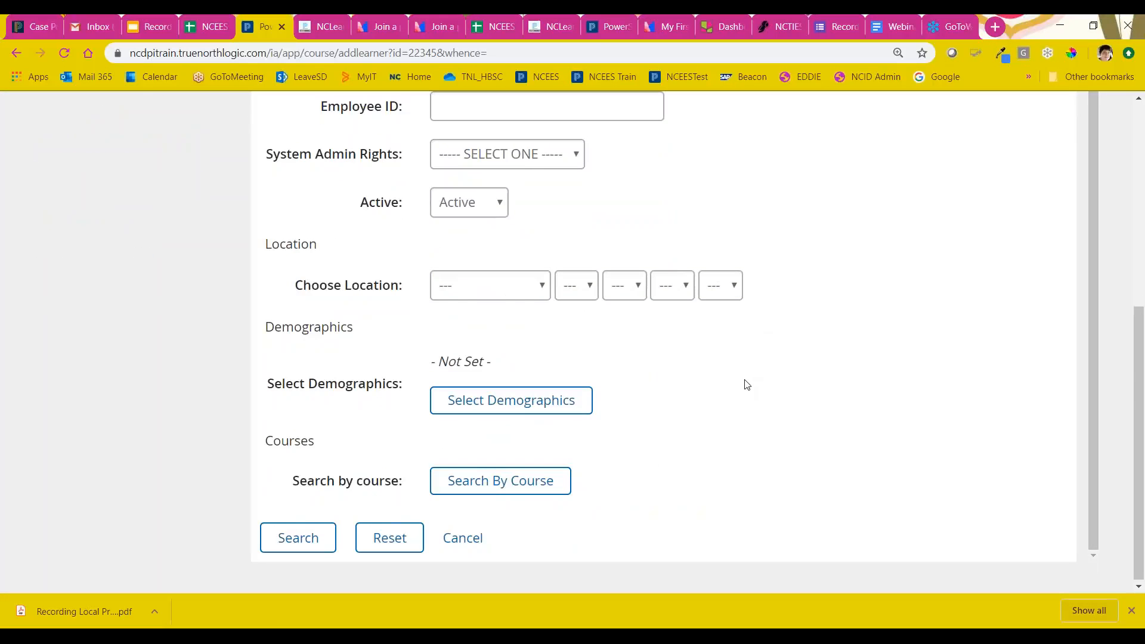
pyautogui.scroll(1, 746, 384)
pyautogui.scroll(-1, 302, 552)
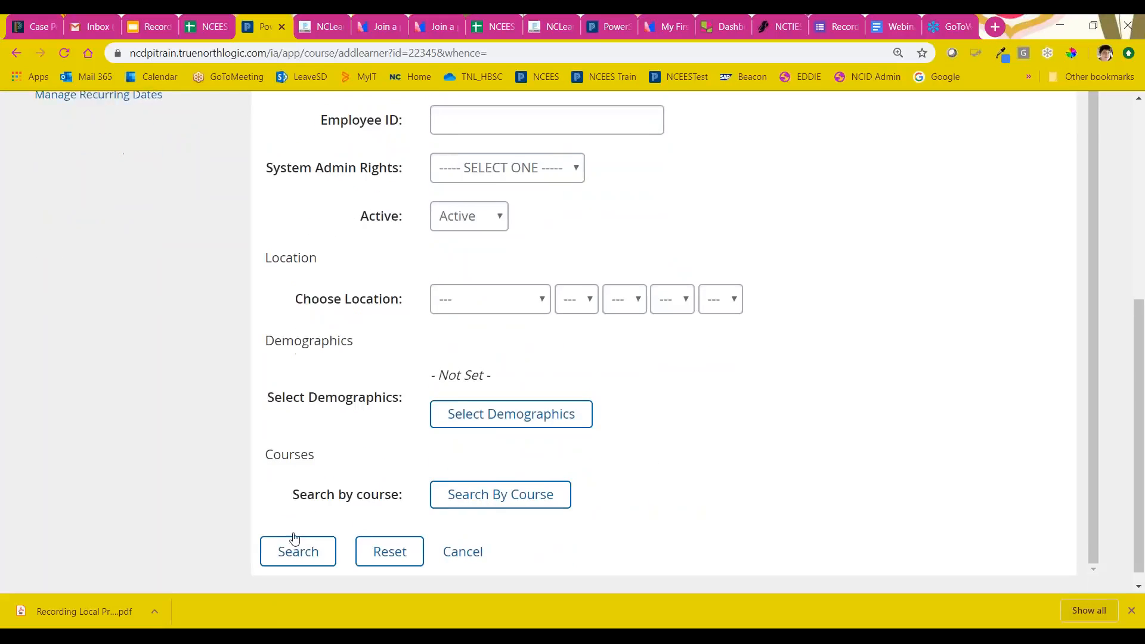
pyautogui.click(301, 541)
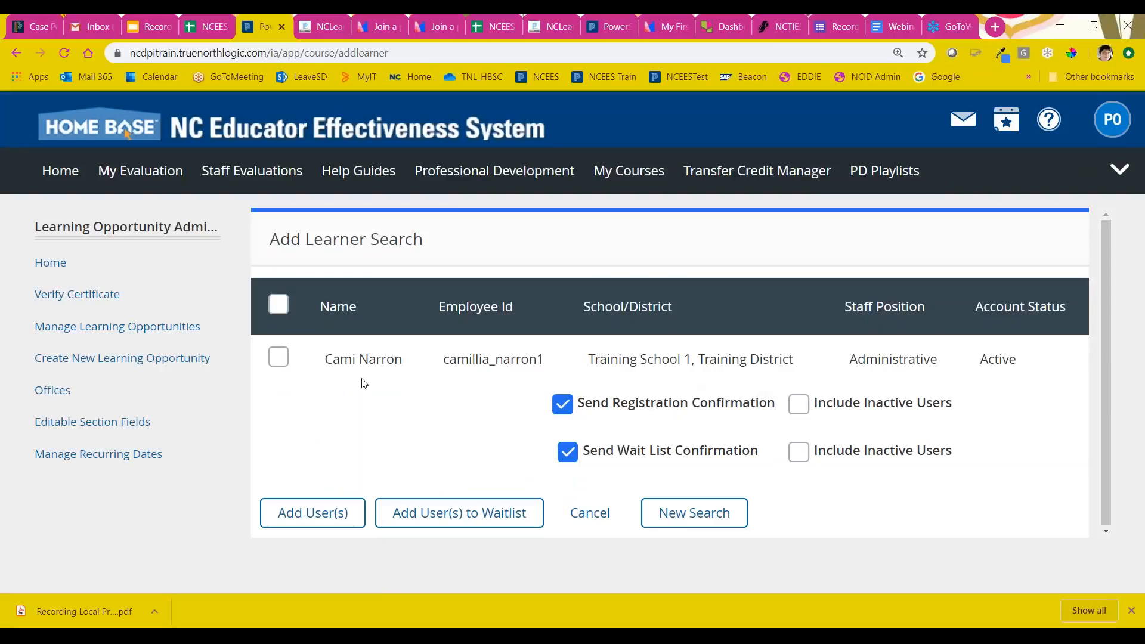
# Step: Select the found learner and disable Send Wait List Confirmation, keeping Send Registration Confirmation enabled
pyautogui.click(279, 358)
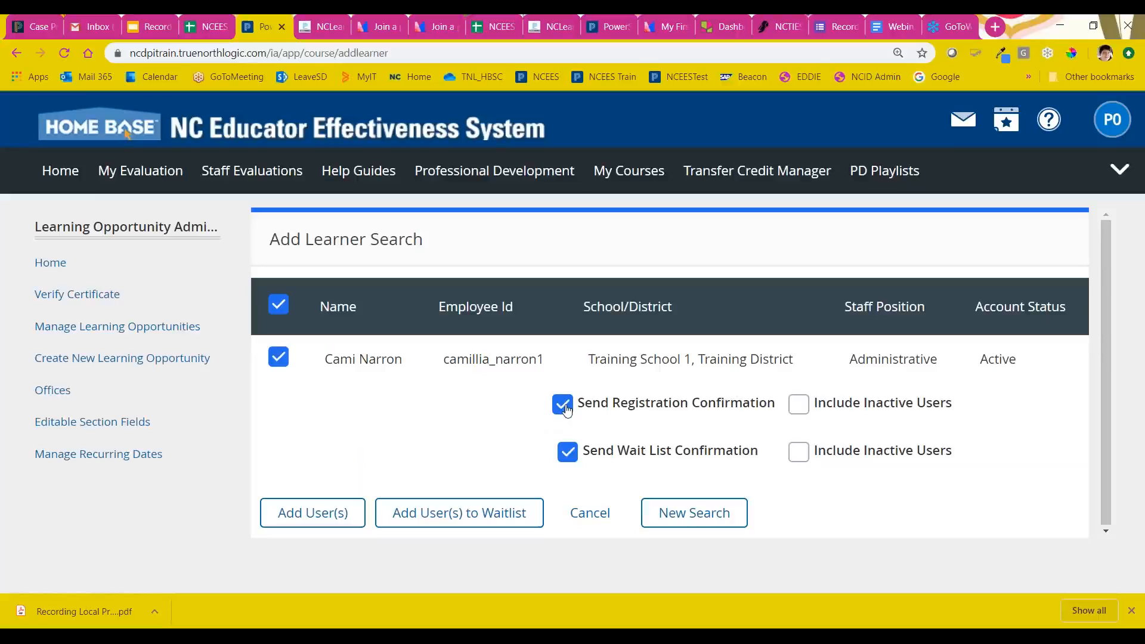
pyautogui.click(565, 408)
pyautogui.click(567, 451)
pyautogui.click(563, 411)
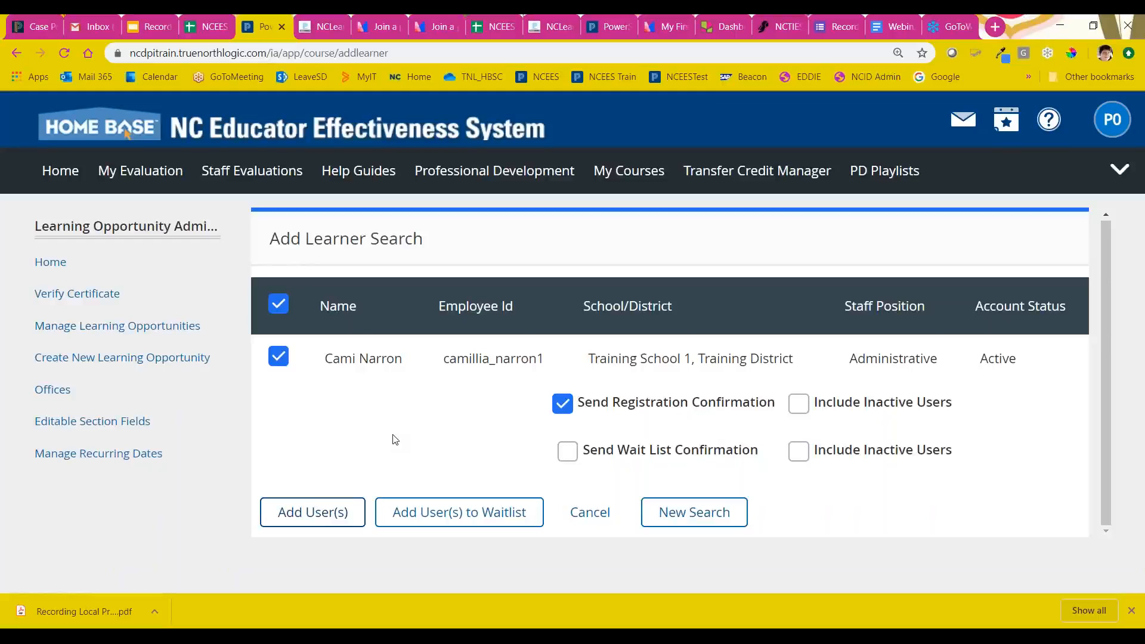
# Step: Disable Send Registration Confirmation and add the selected learner to the section's roster
pyautogui.click(278, 356)
pyautogui.click(278, 356)
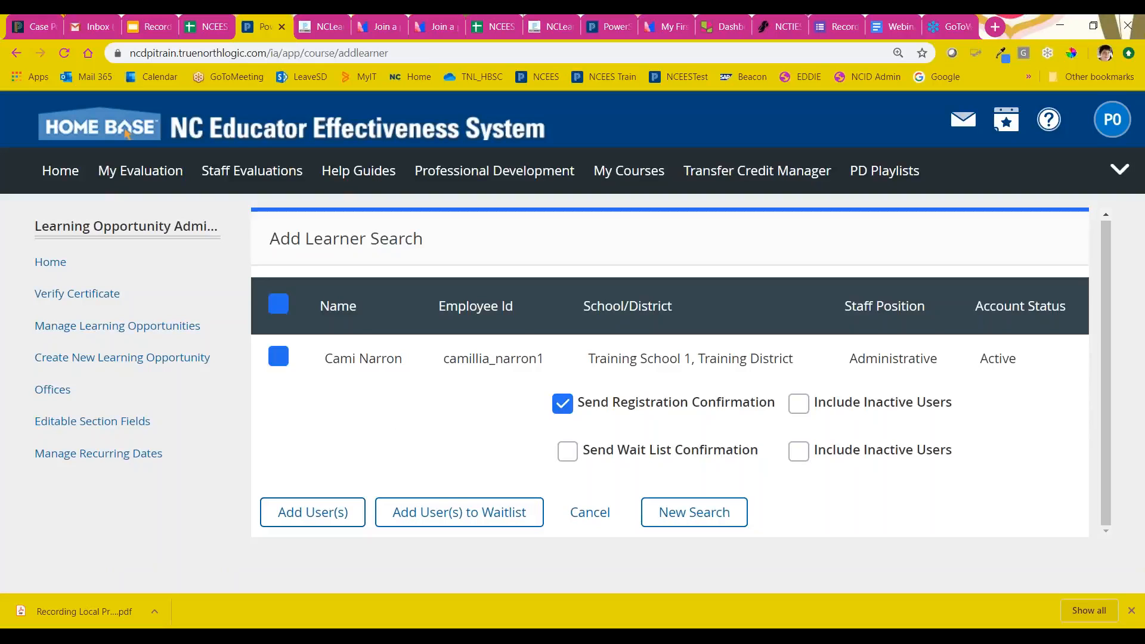
pyautogui.click(571, 407)
pyautogui.click(564, 406)
pyautogui.click(564, 412)
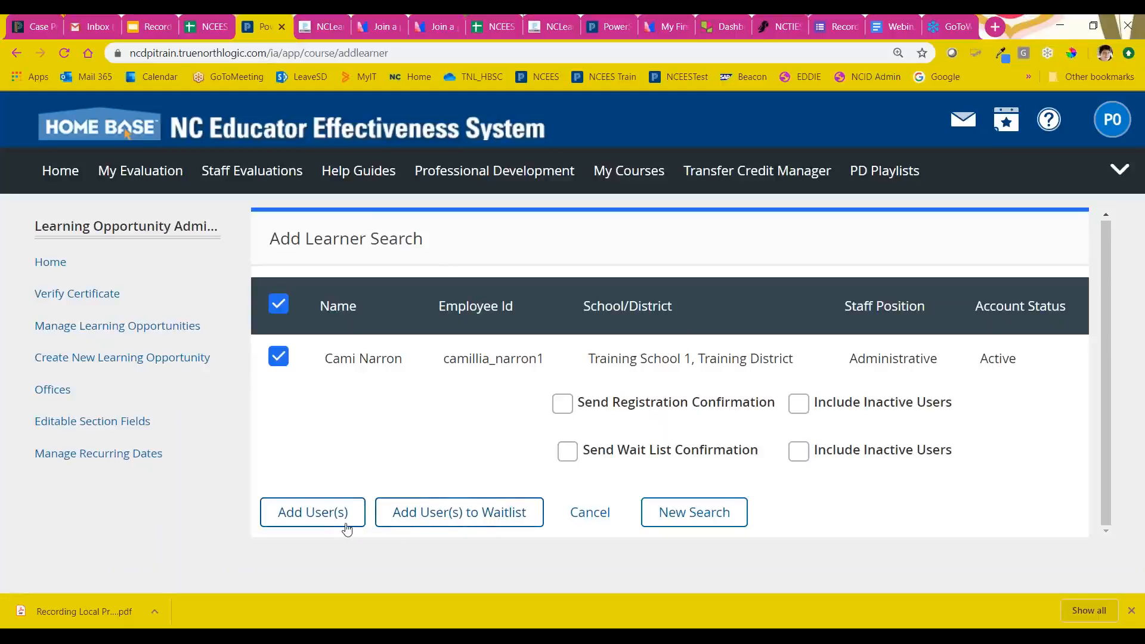
pyautogui.click(313, 514)
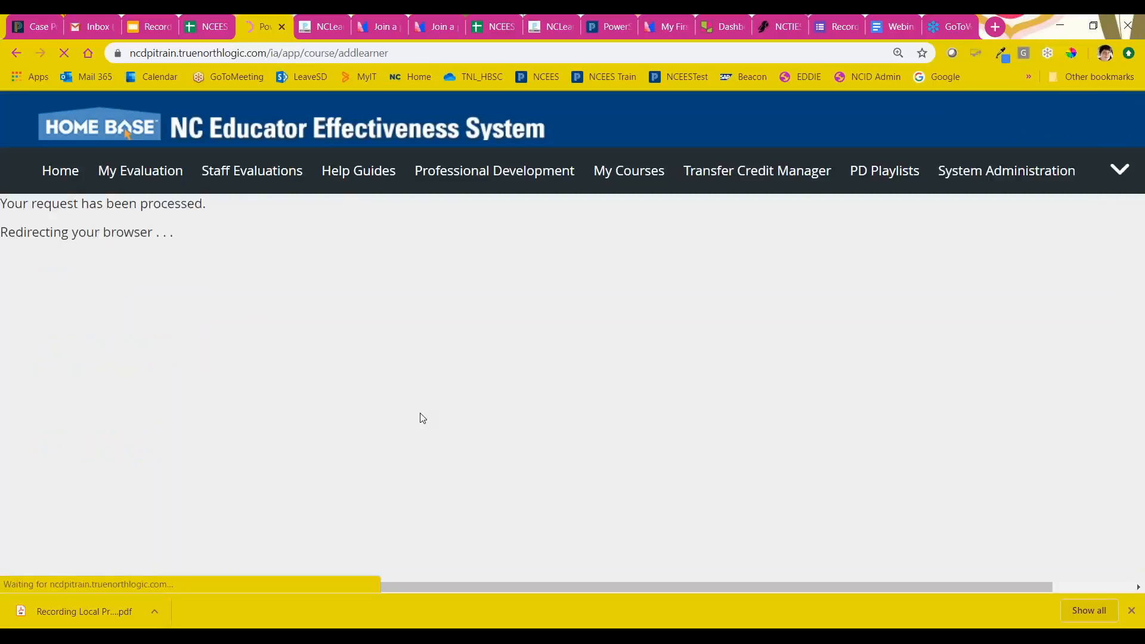
# Step: Examine the added learner's roster entry, including the registration status, registration details and credit hours
pyautogui.scroll(-10, 471, 364)
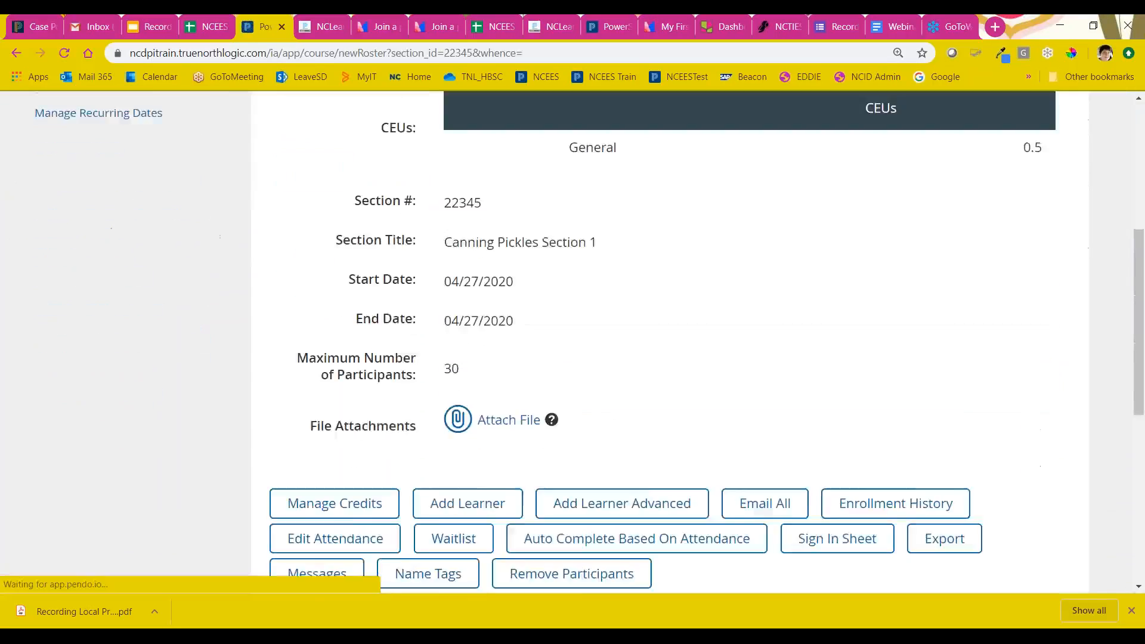
pyautogui.scroll(-3, 617, 388)
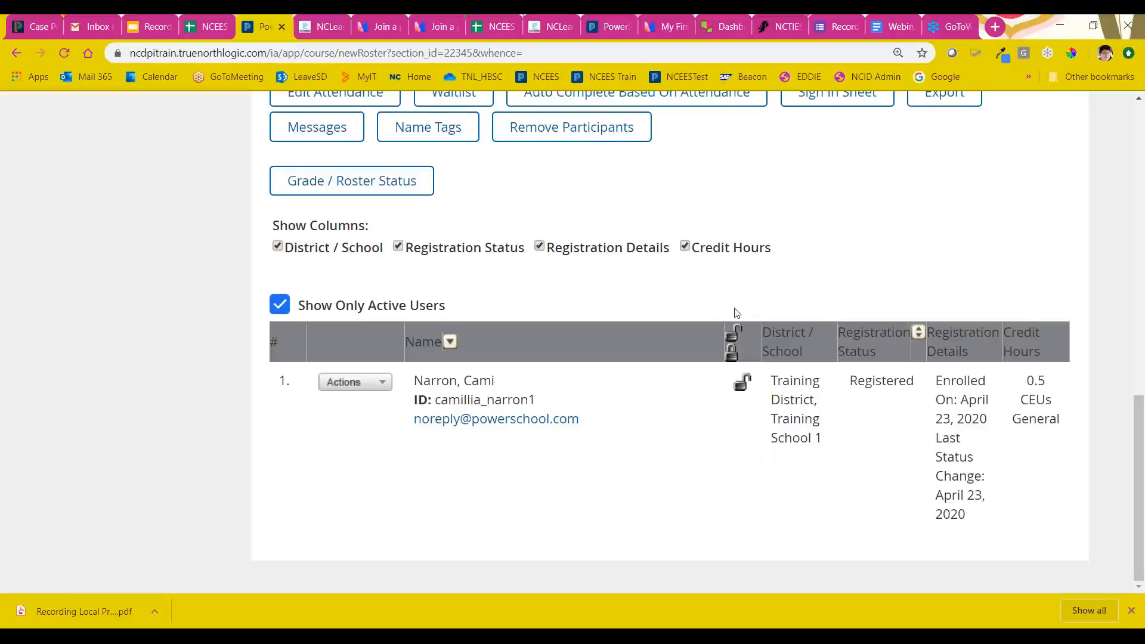
pyautogui.scroll(1, 758, 298)
pyautogui.scroll(1, 823, 304)
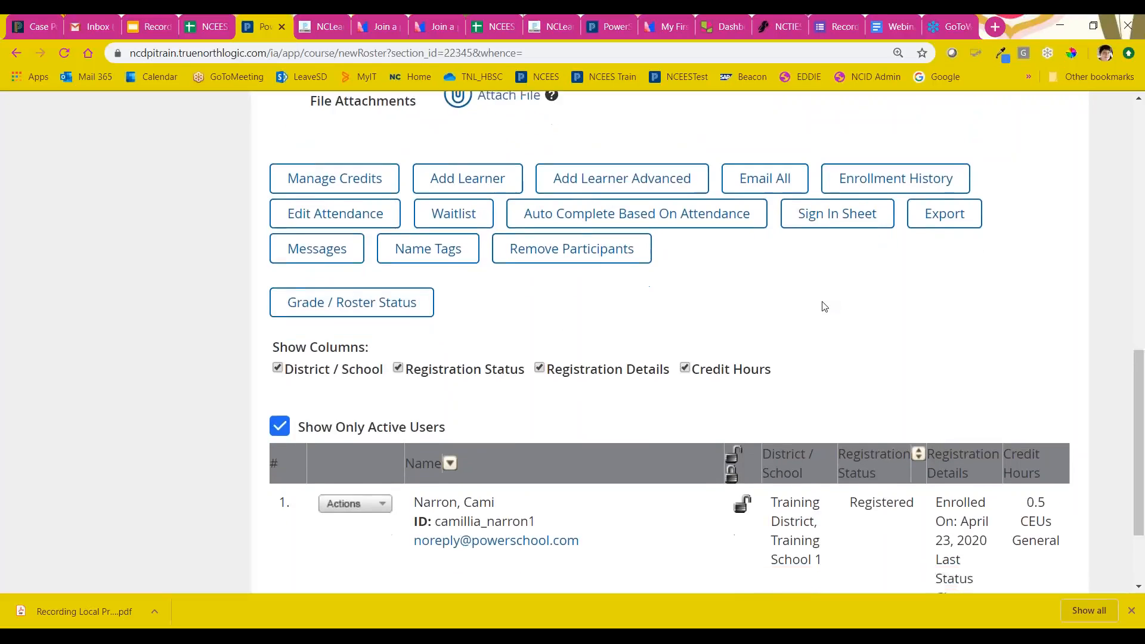
pyautogui.scroll(-1, 824, 307)
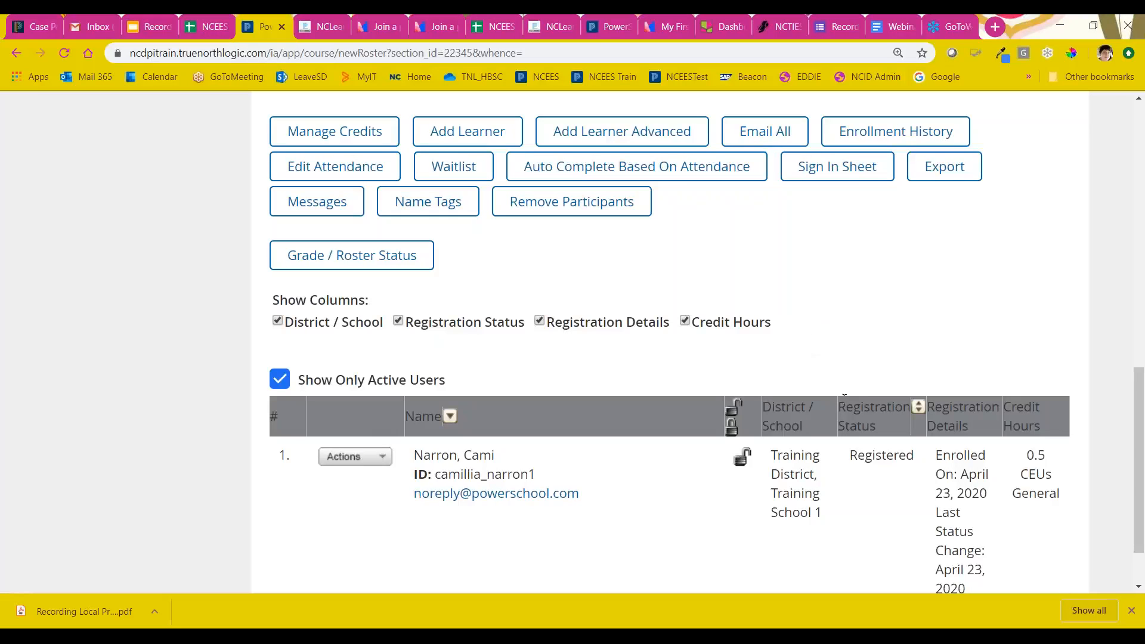
pyautogui.moveTo(849, 455); pyautogui.dragTo(921, 468)
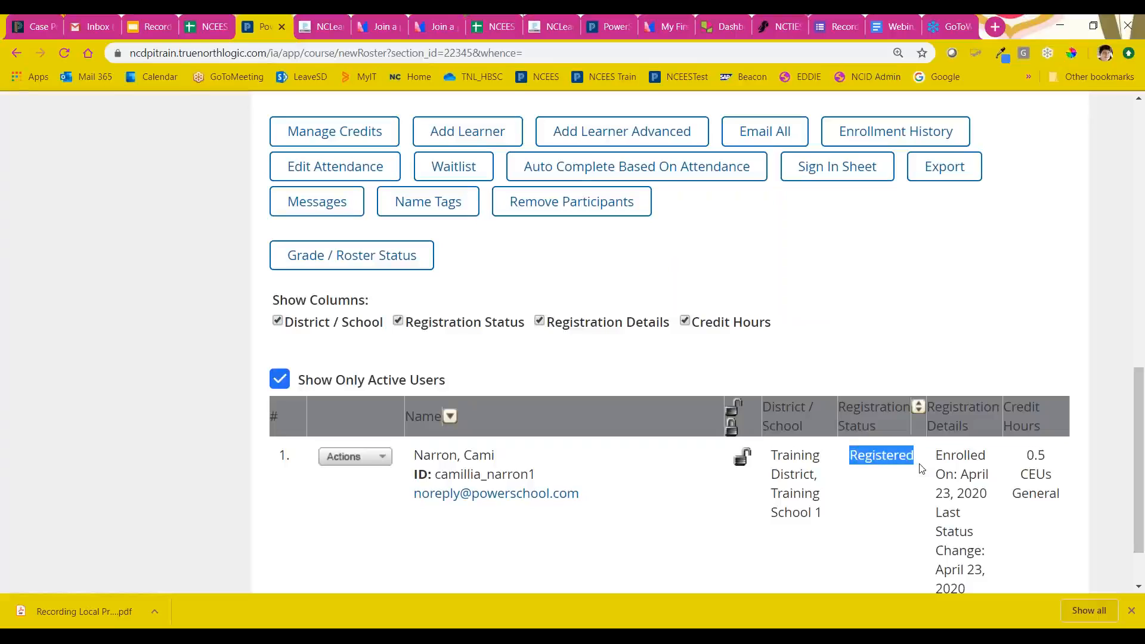
# Step: Start an email to all learners on the section roster with the subject "Canceling Course"
pyautogui.click(793, 282)
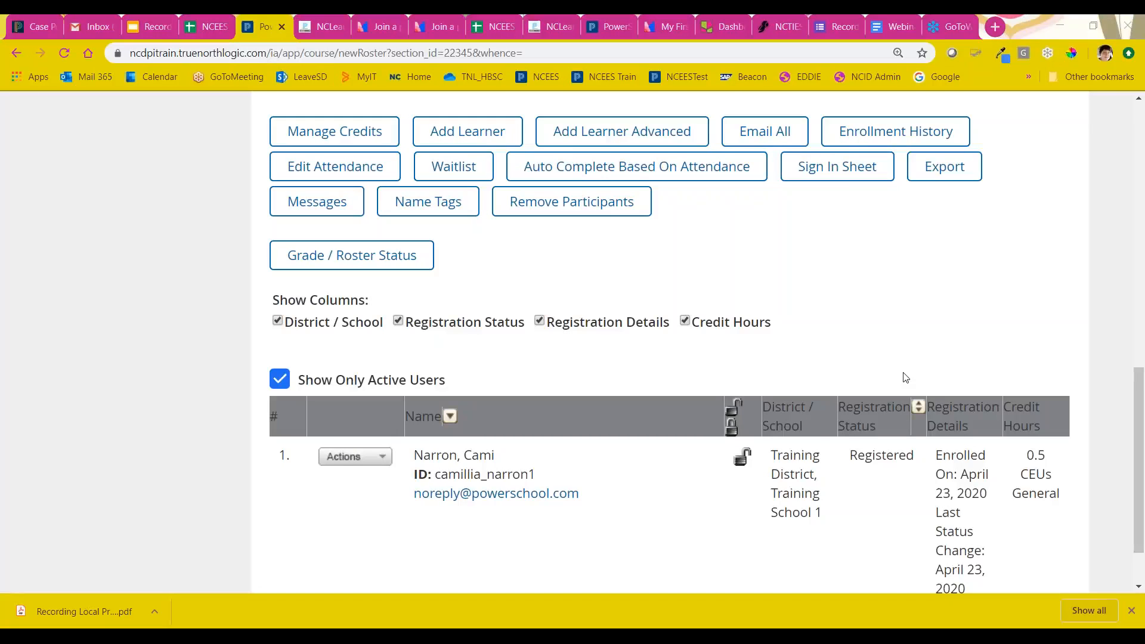
pyautogui.click(775, 137)
pyautogui.click(770, 130)
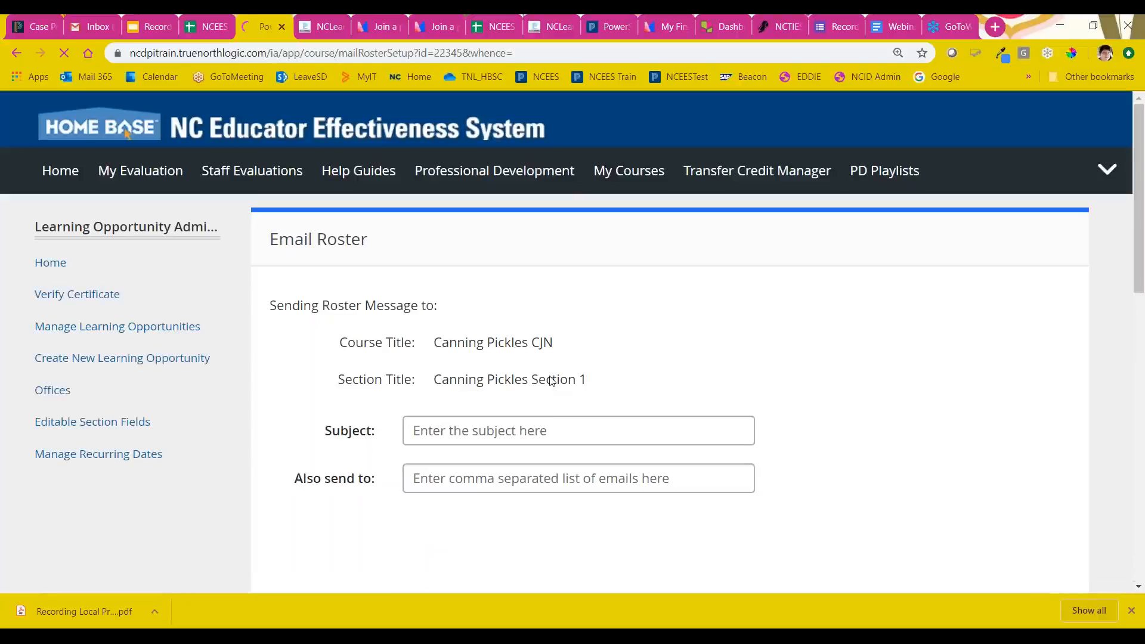
pyautogui.scroll(-1, 549, 376)
pyautogui.click(450, 281)
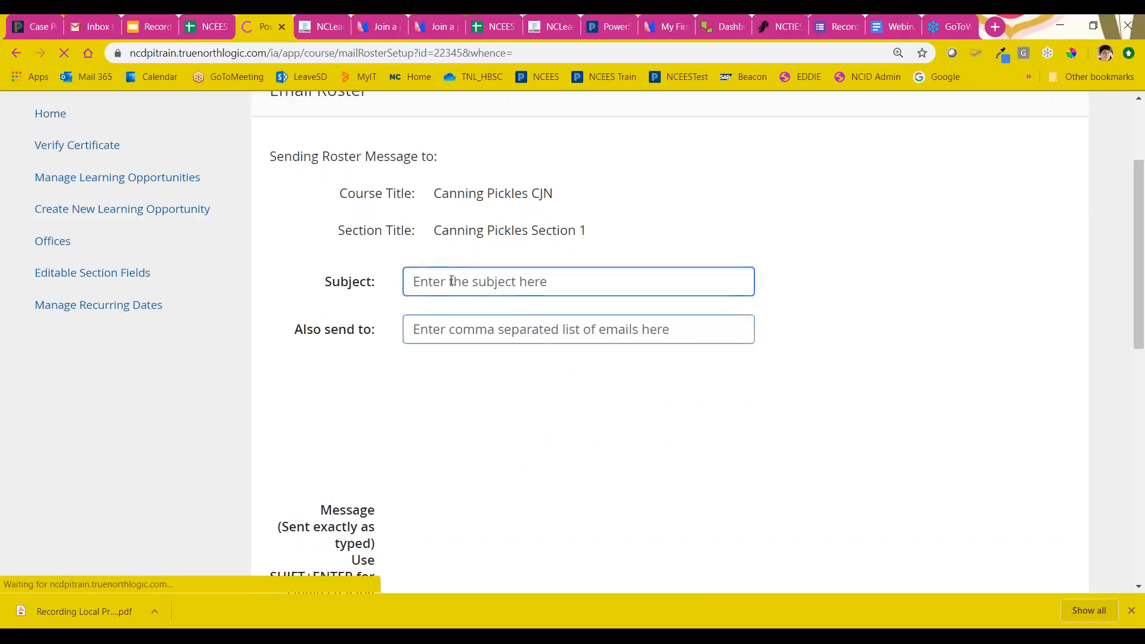
pyautogui.tripleClick(517, 281)
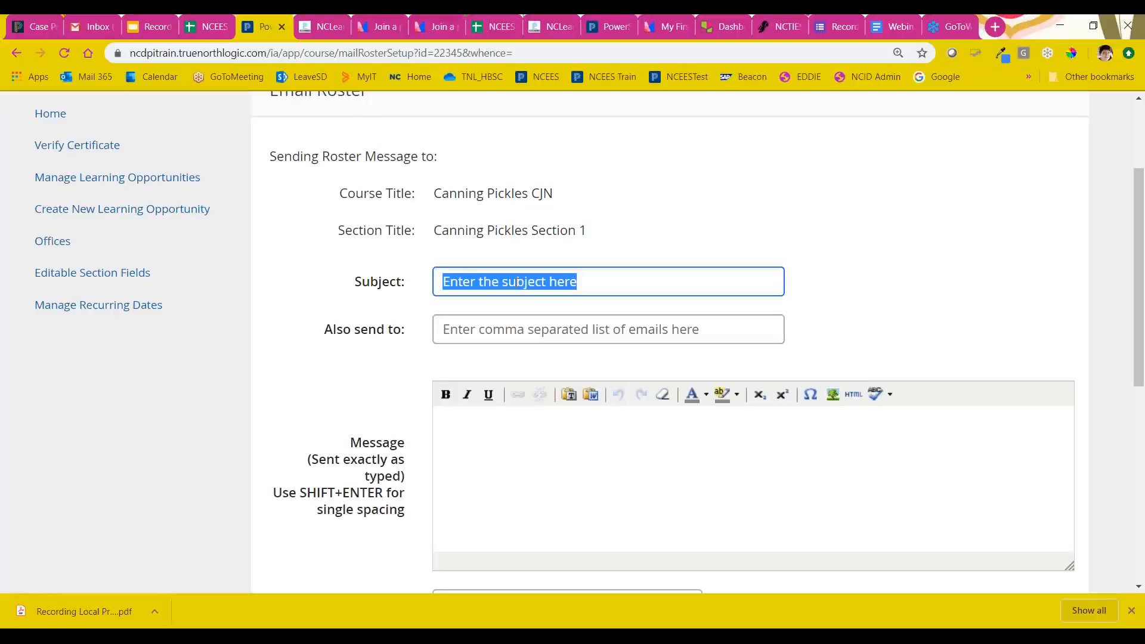
pyautogui.write('Re')
pyautogui.press('BackSpace')
pyautogui.press('BackSpace')
pyautogui.write('Ca')
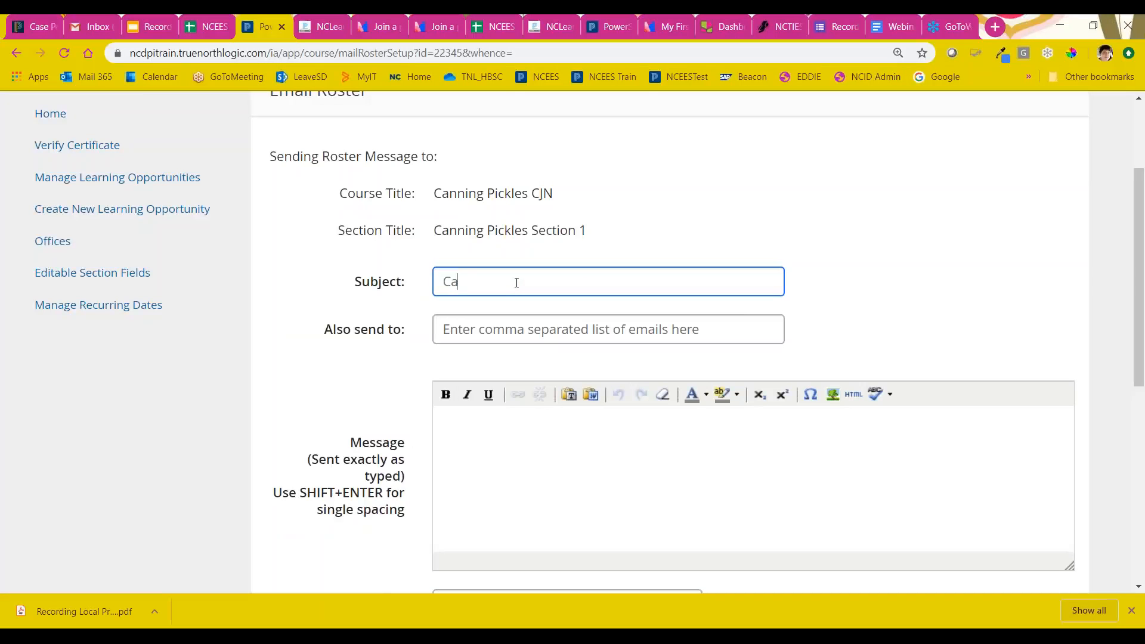
pyautogui.write('ndeling Course')
# Step: Write "Sorry we are canceling" as the message of the roster email
pyautogui.scroll(-3, 477, 355)
pyautogui.click(489, 287)
pyautogui.write('Sorr')
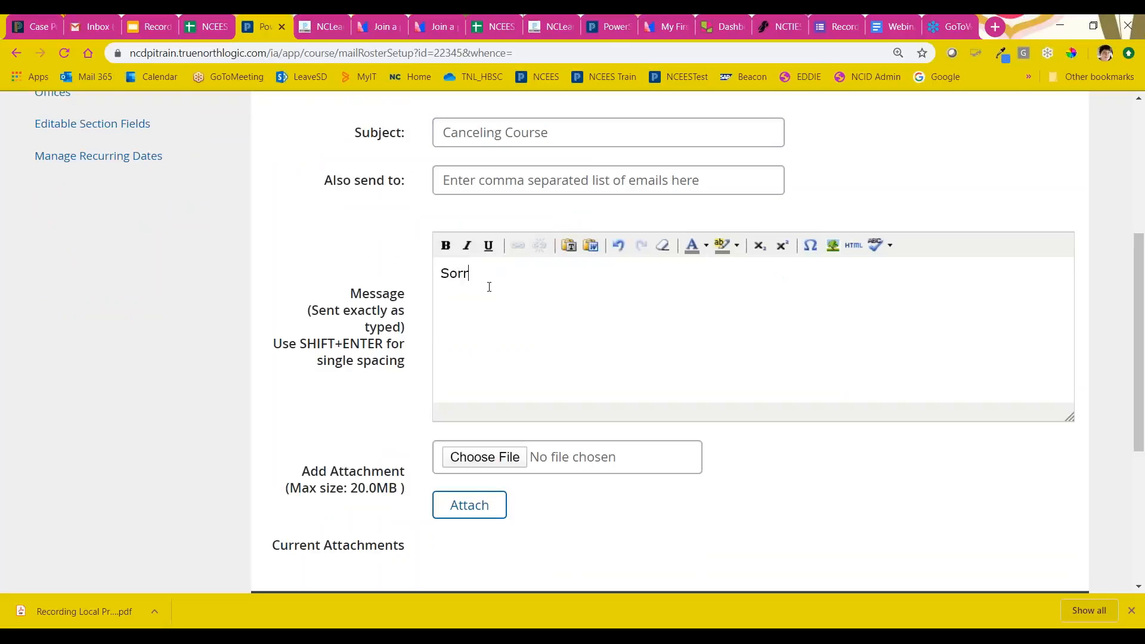
pyautogui.write('y we ar')
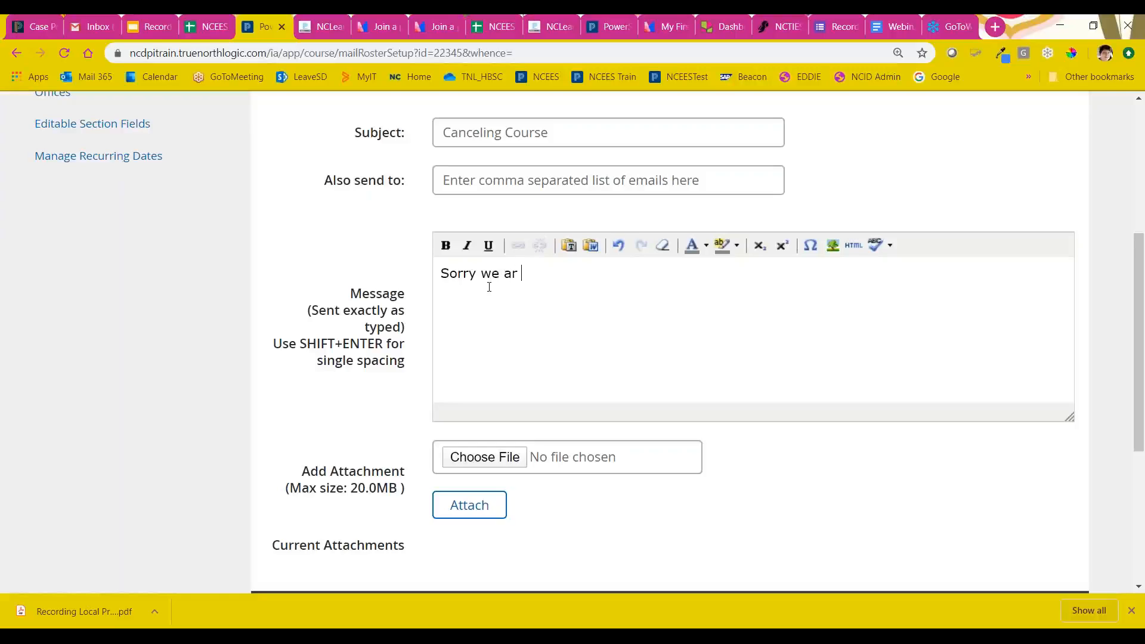
pyautogui.write('e canceling')
# Step: Check the roster email's message, attachment options and recipients, keeping the learner selected, and cancel the email without sending it
pyautogui.scroll(-5, 489, 286)
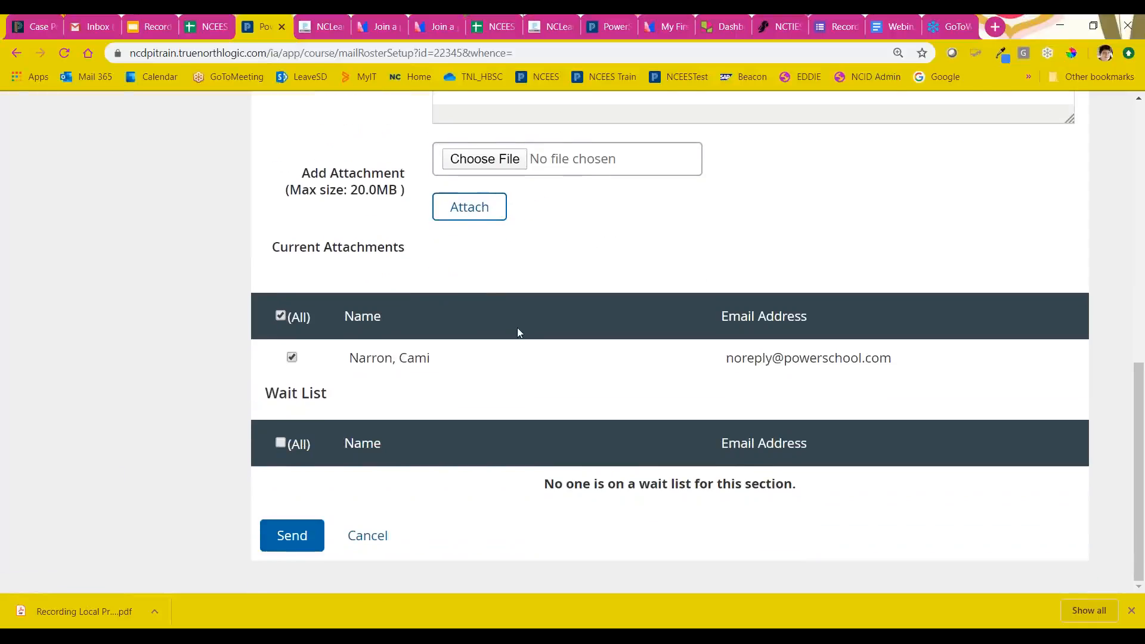
pyautogui.scroll(2, 517, 332)
pyautogui.scroll(-2, 542, 329)
pyautogui.click(292, 358)
pyautogui.click(291, 357)
pyautogui.scroll(5, 474, 373)
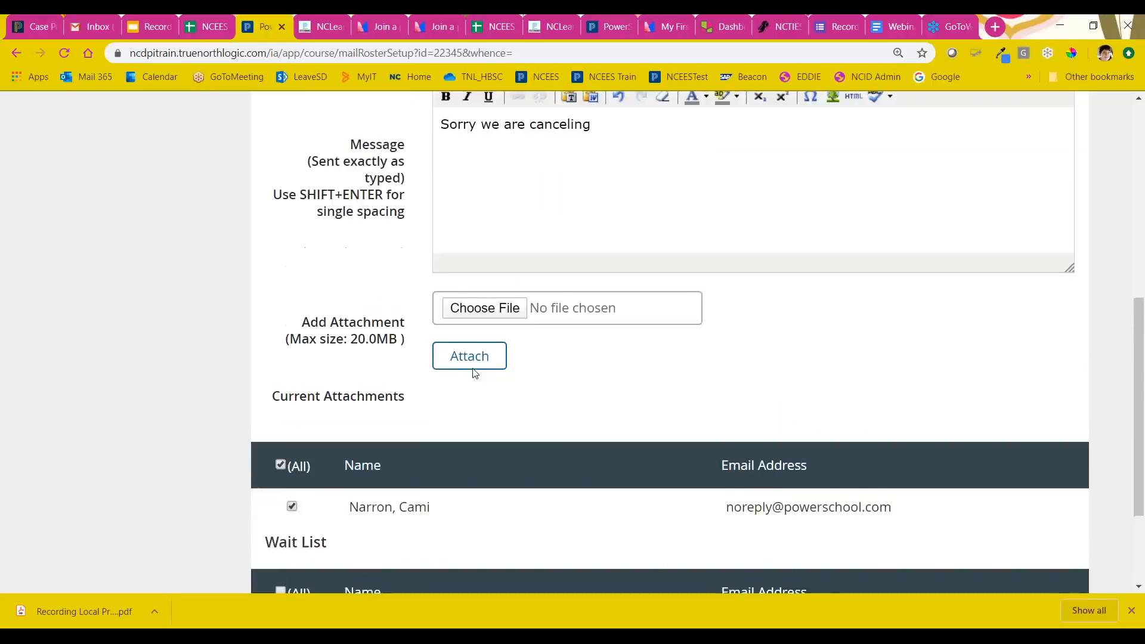
pyautogui.scroll(-4, 475, 373)
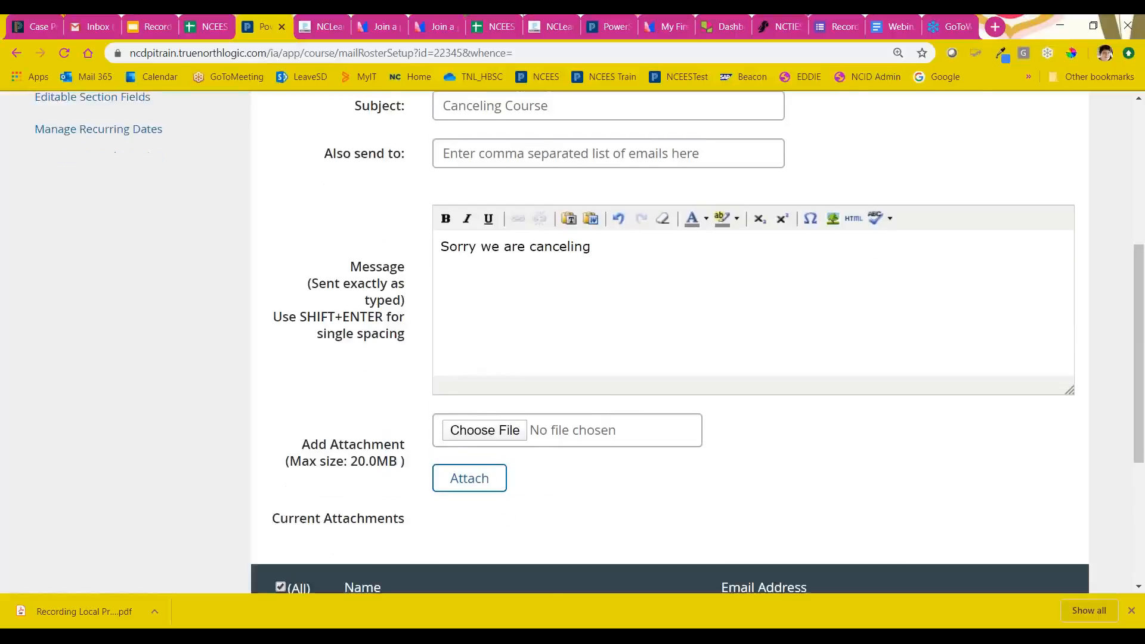
pyautogui.scroll(-1, 473, 381)
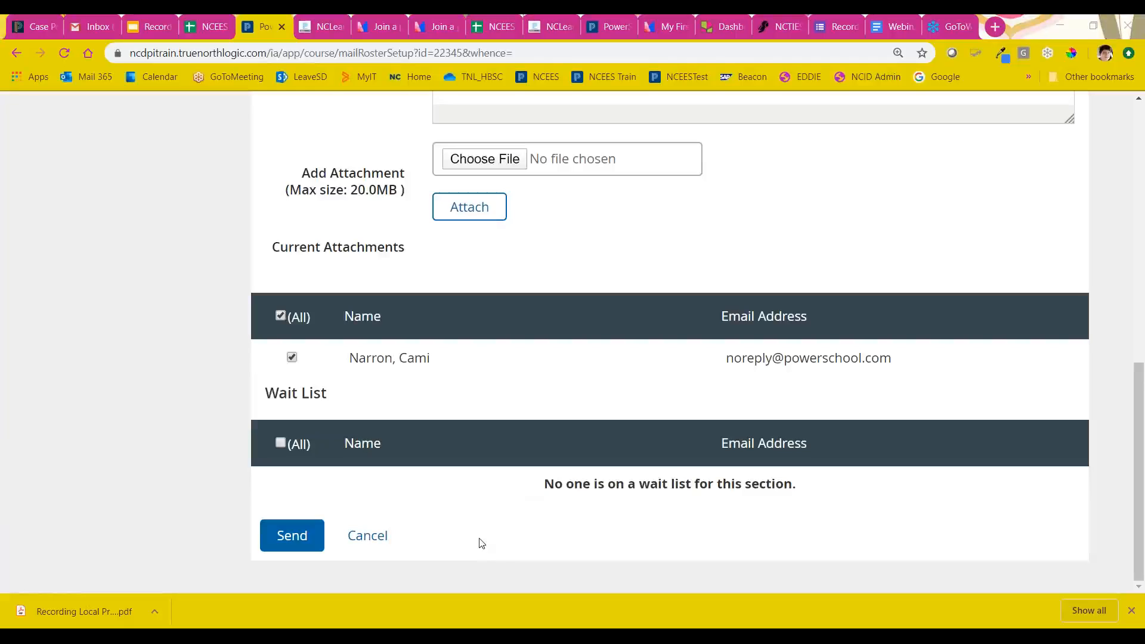
pyautogui.click(374, 541)
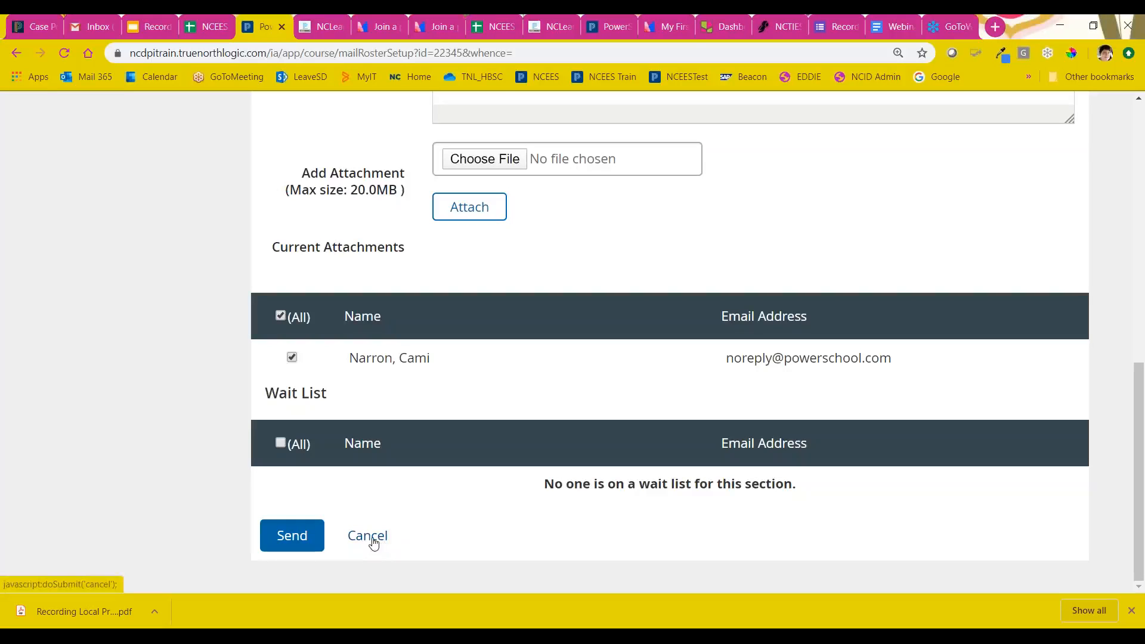
pyautogui.click(373, 541)
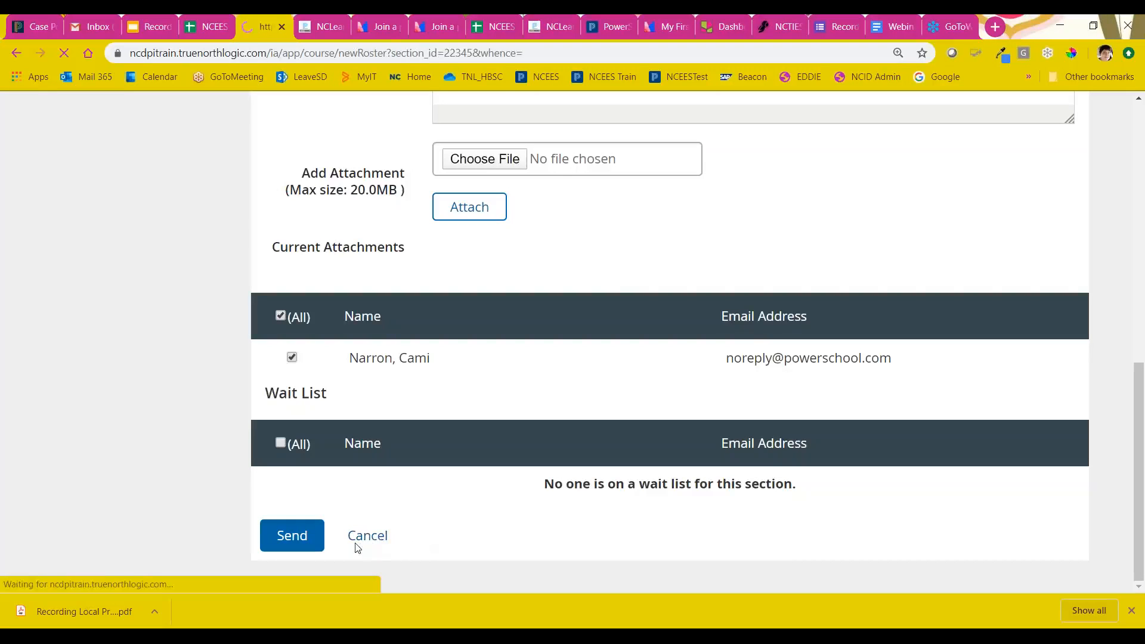
# Step: Open the section's Sign In Sheet, read the notice about configuring dates and times, and close its window
pyautogui.scroll(-9, 422, 504)
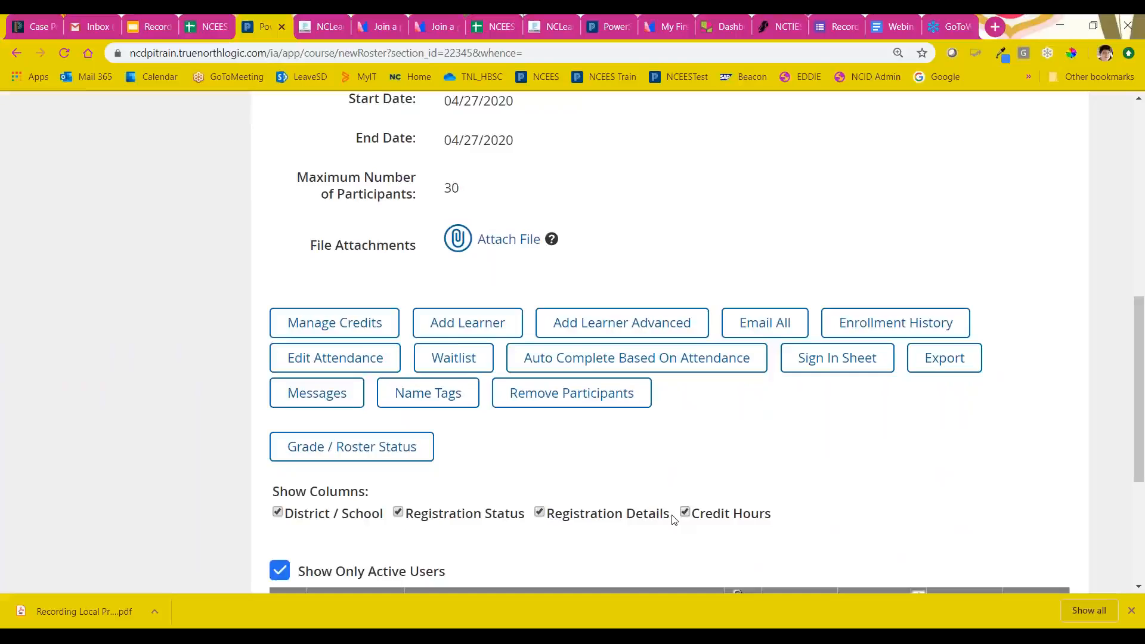
pyautogui.click(820, 360)
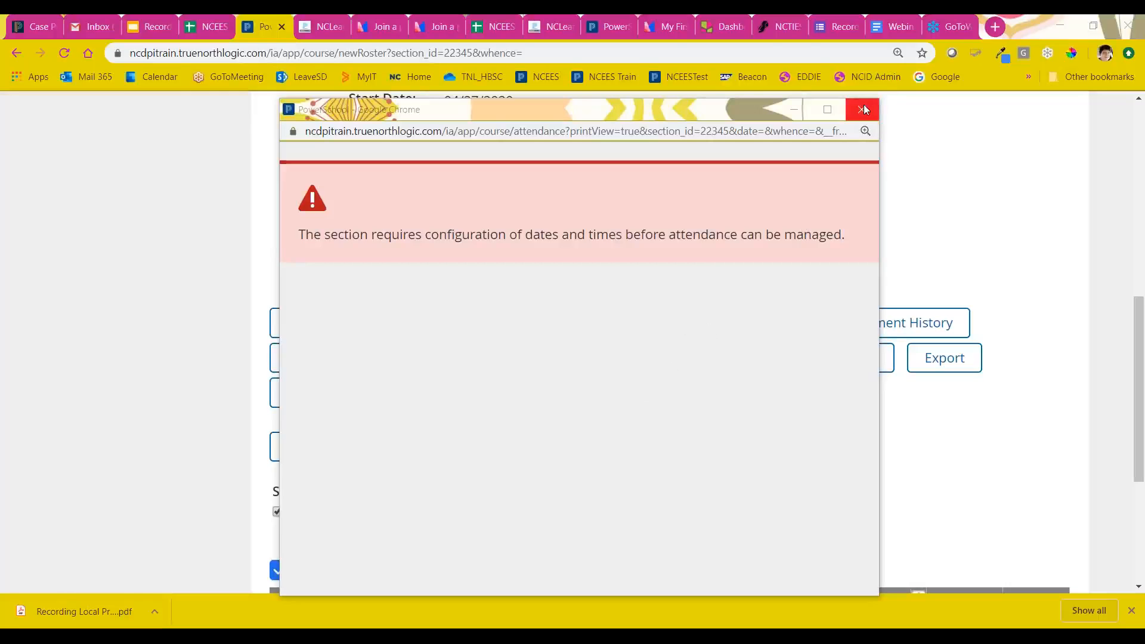
pyautogui.moveTo(665, 114); pyautogui.dragTo(538, 127)
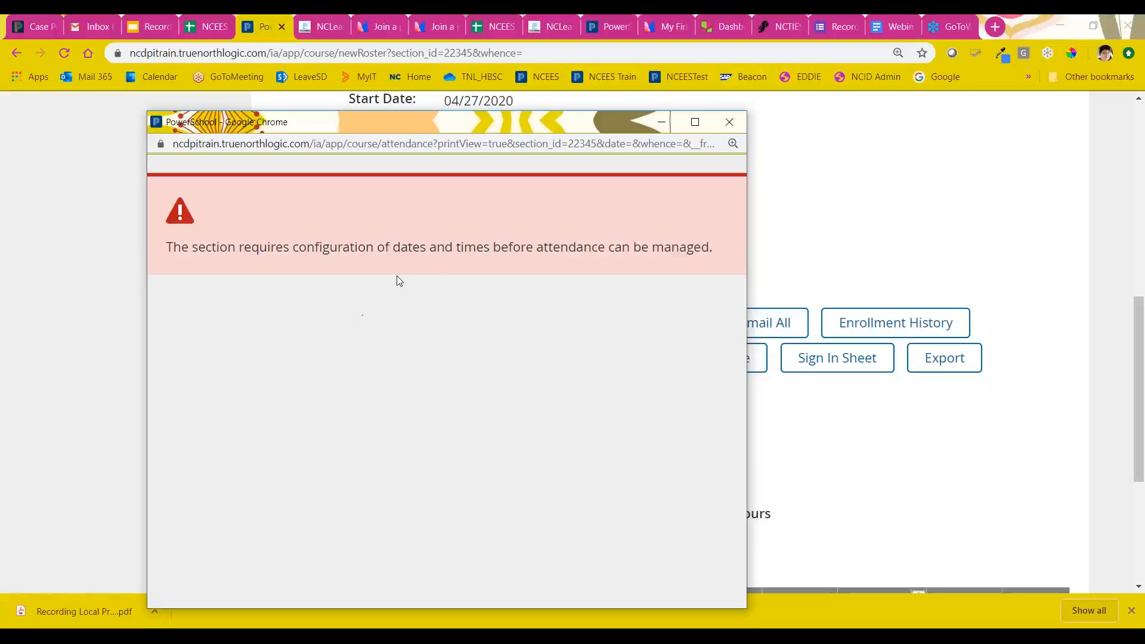
pyautogui.moveTo(296, 250); pyautogui.dragTo(711, 242)
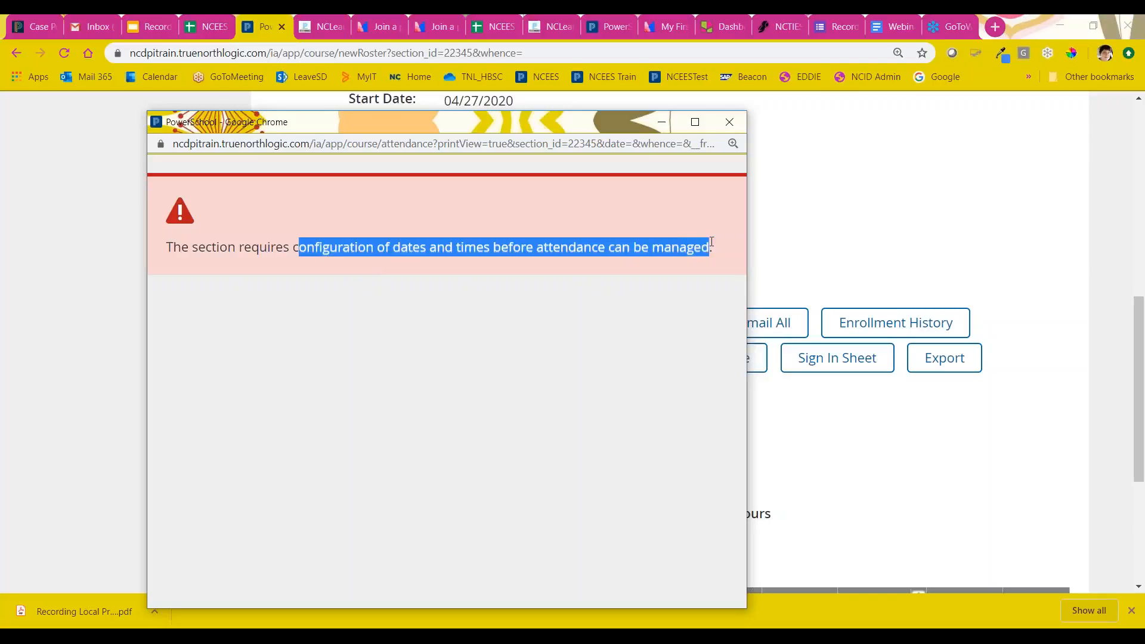
pyautogui.click(728, 122)
# Step: Examine the Grade / Roster Status form with its change-all option and save rules, and return to the section roster
pyautogui.scroll(-3, 811, 194)
pyautogui.scroll(-1, 811, 194)
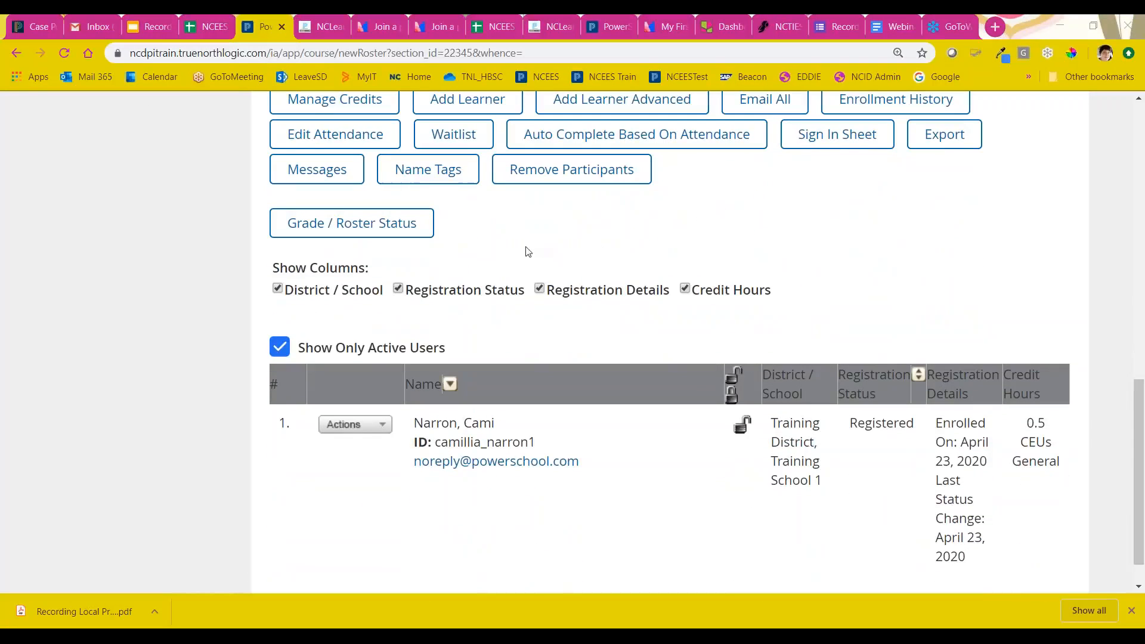
pyautogui.click(367, 225)
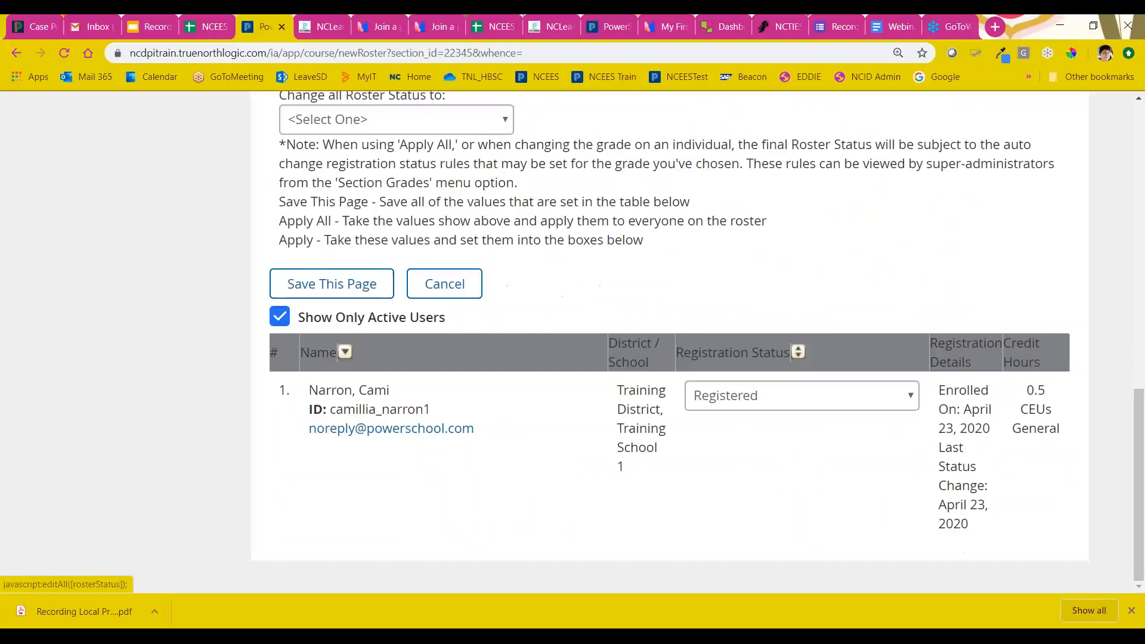
pyautogui.scroll(1, 416, 190)
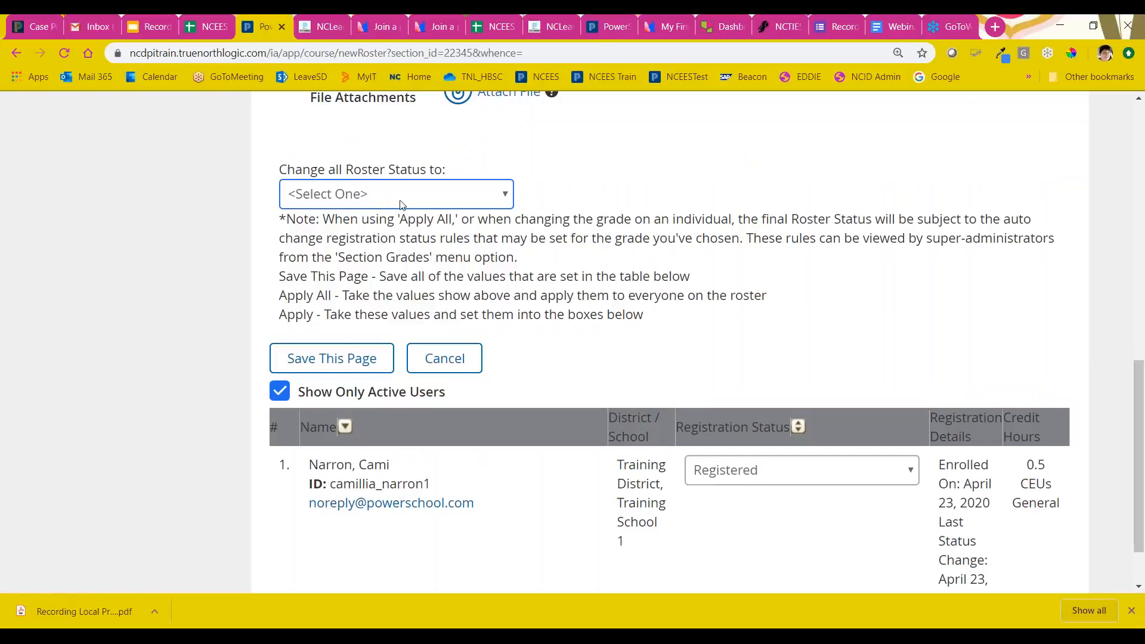
pyautogui.scroll(1, 371, 212)
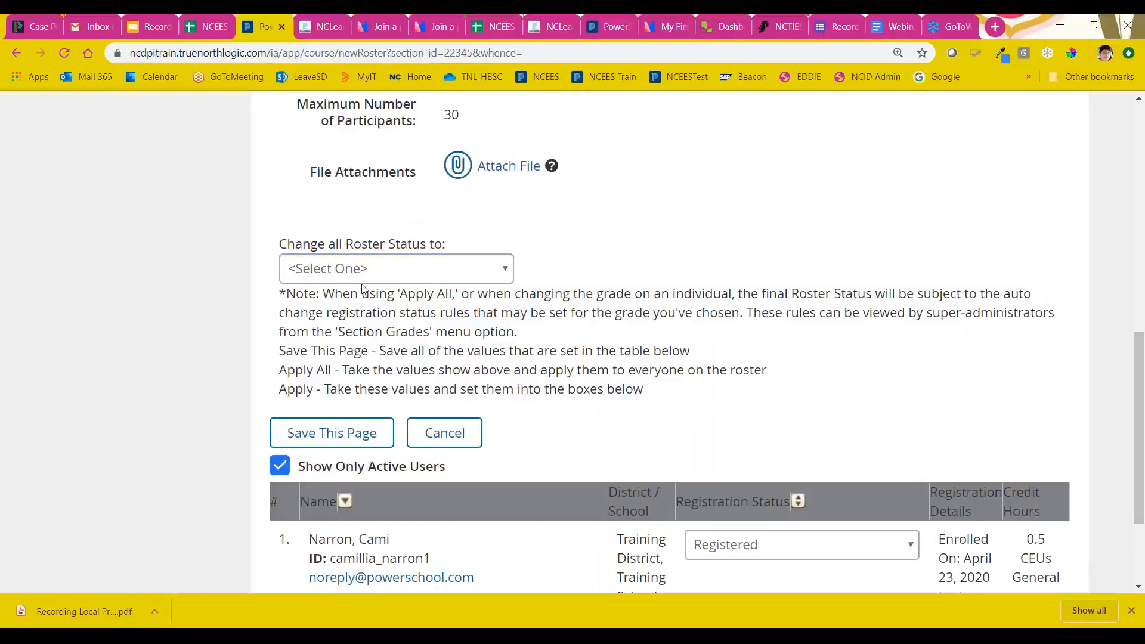
pyautogui.scroll(1, 430, 286)
pyautogui.scroll(-1, 430, 287)
pyautogui.click(17, 53)
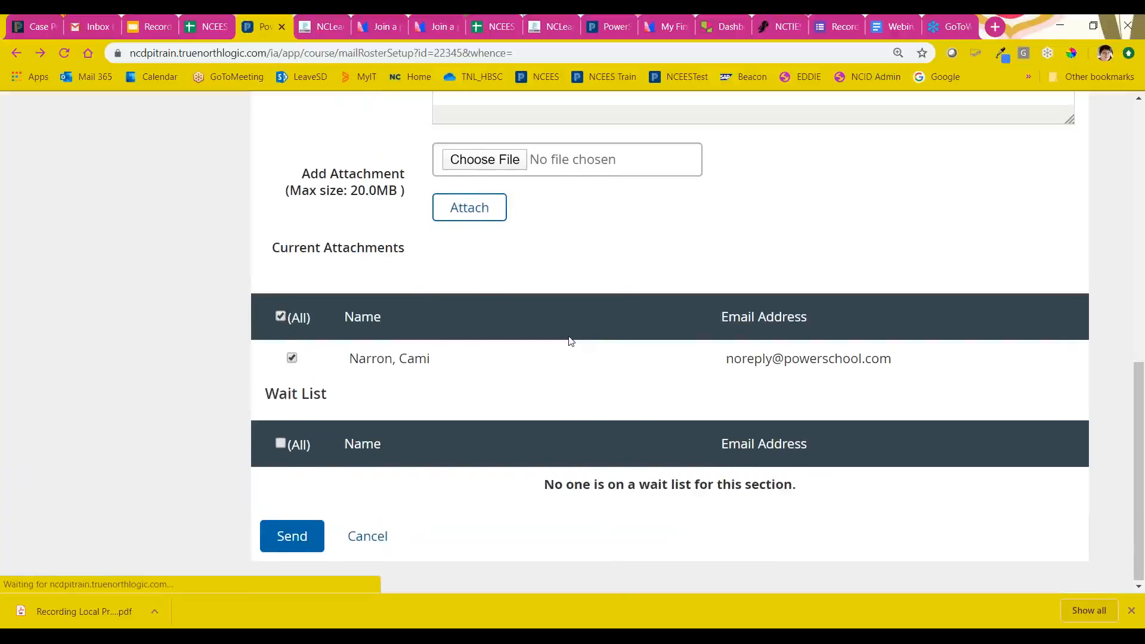
pyautogui.scroll(-4, 527, 327)
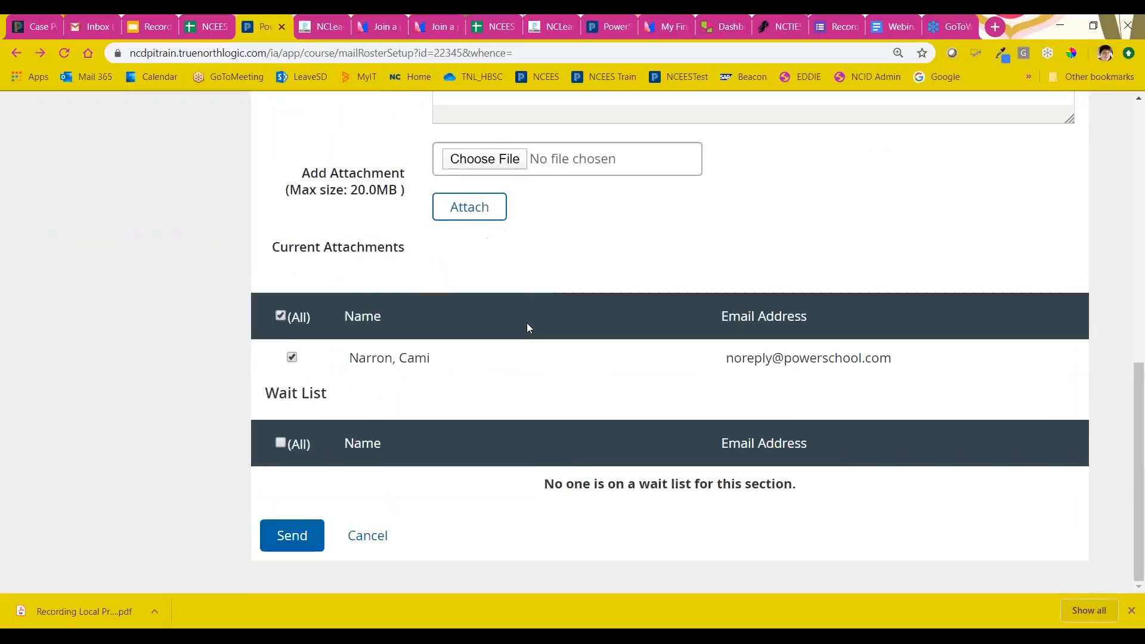
pyautogui.click(370, 537)
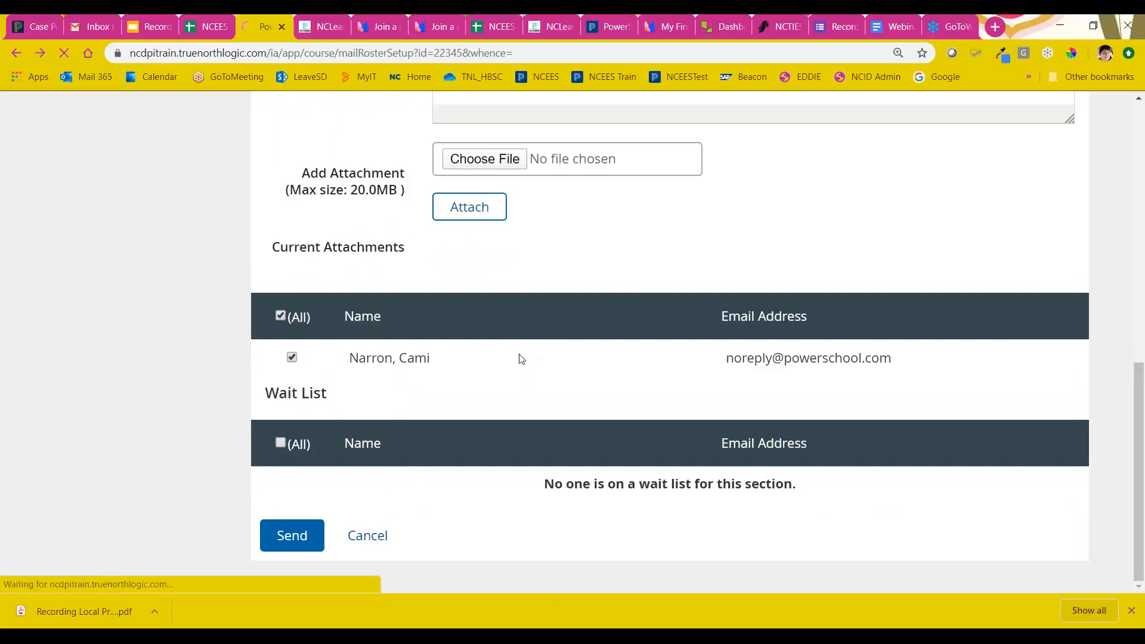
# Step: Set the learner's registration status to Completed through Grade / Roster Status and save the page
pyautogui.scroll(-12, 499, 358)
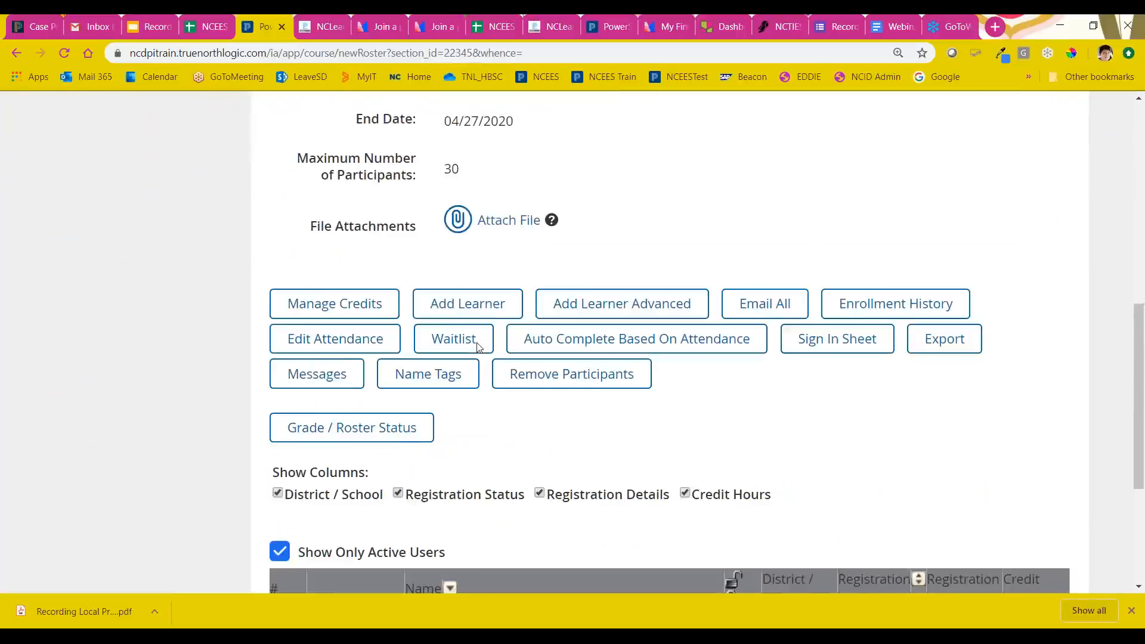
pyautogui.scroll(-1, 479, 348)
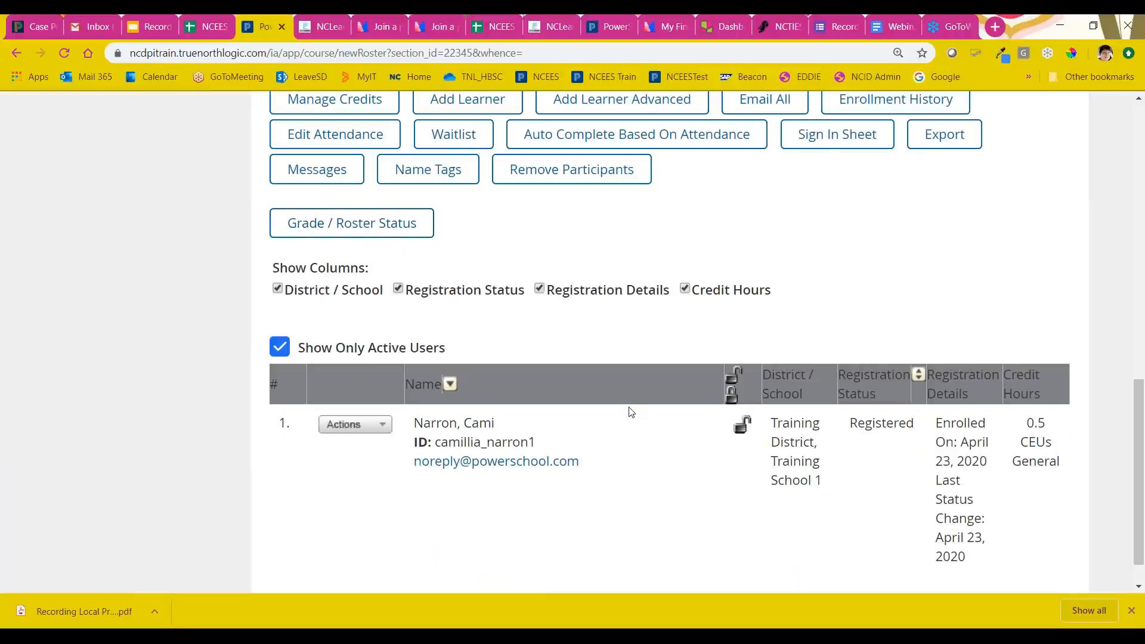
pyautogui.click(350, 233)
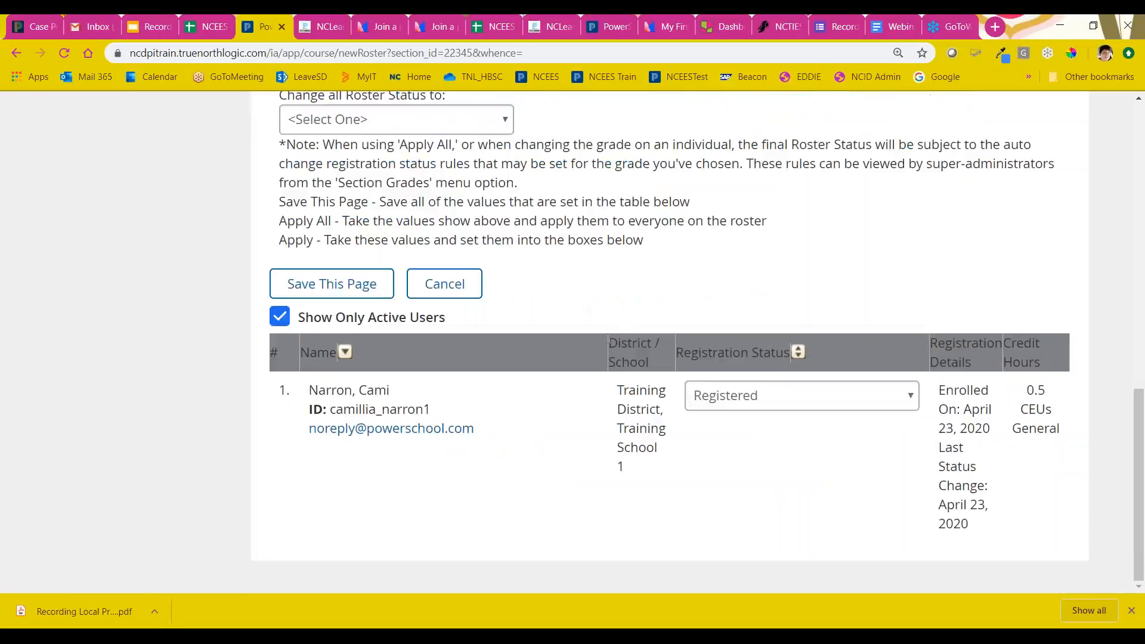
pyautogui.click(741, 397)
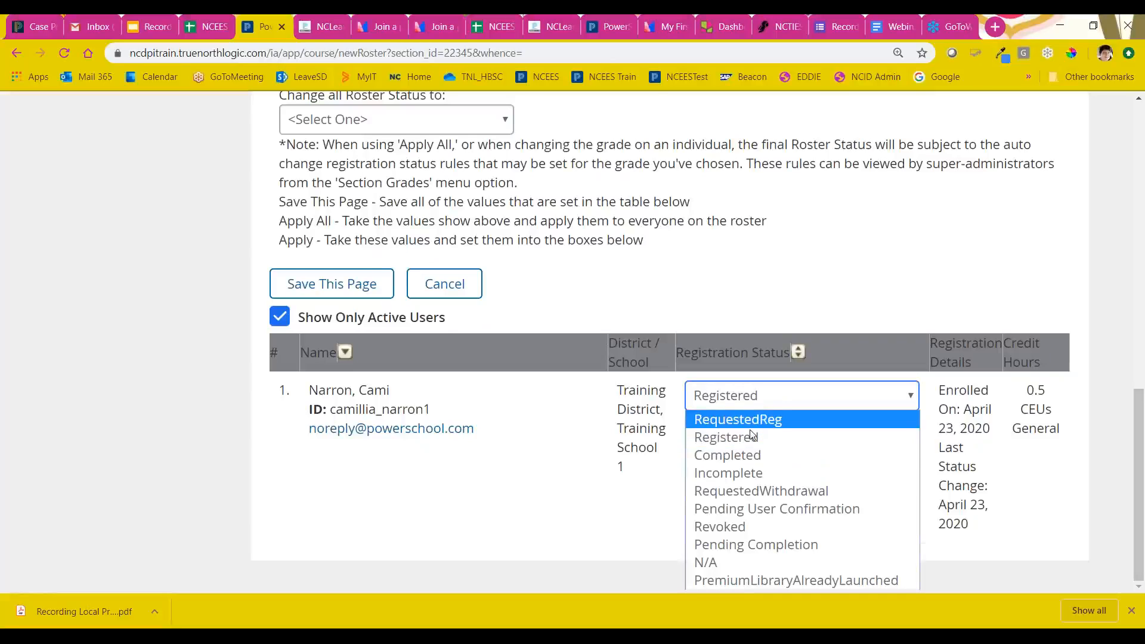
pyautogui.click(752, 461)
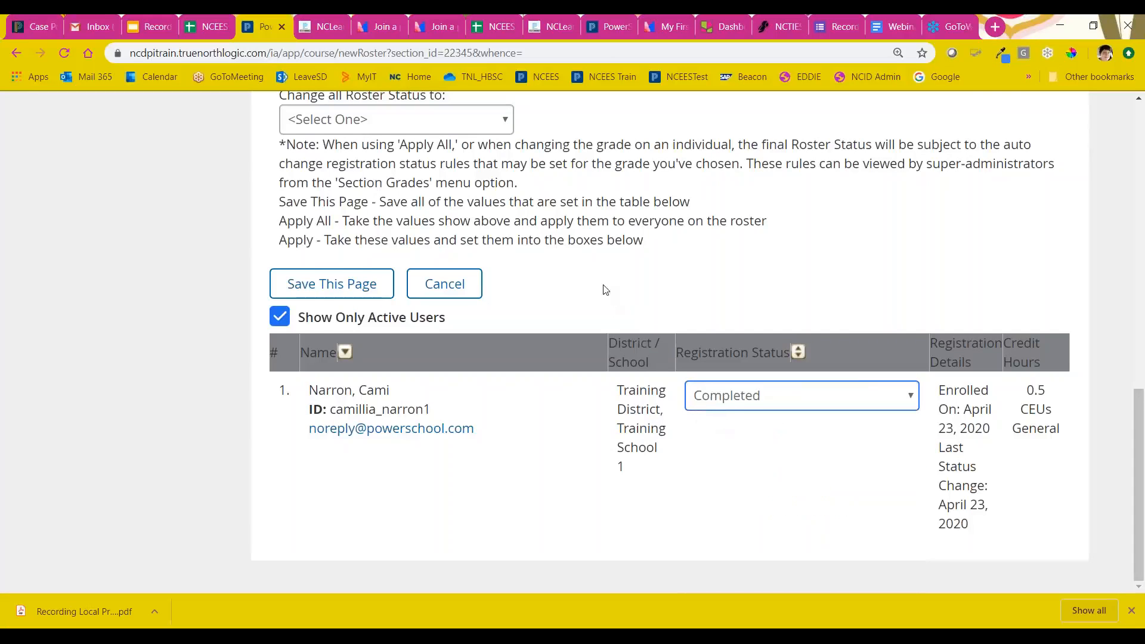
pyautogui.click(327, 286)
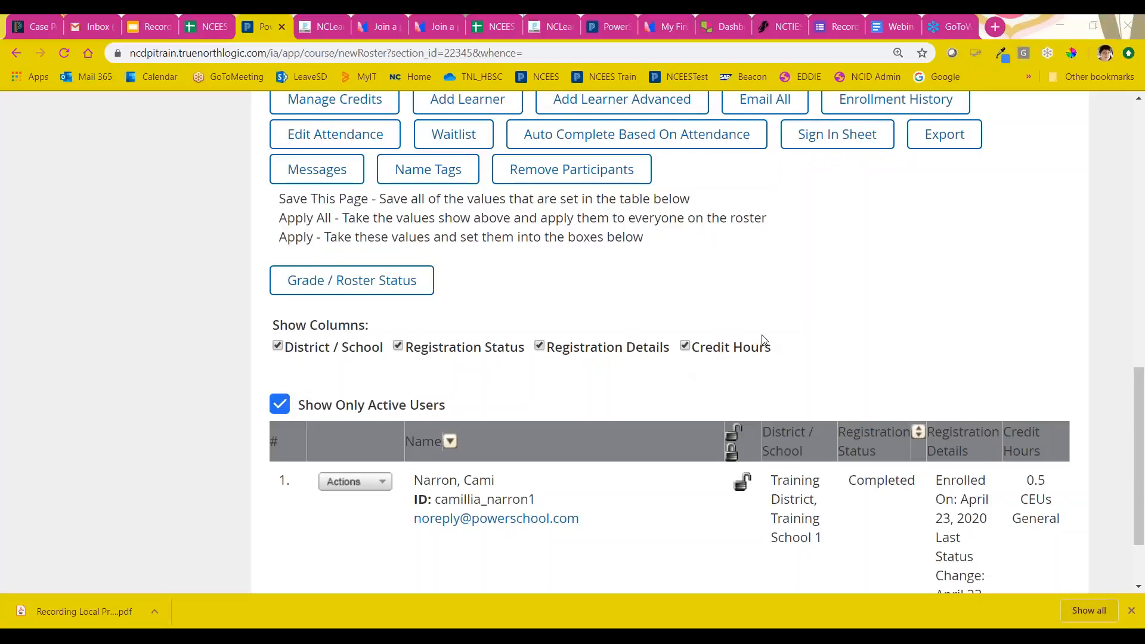
# Step: Check the updated section roster and open My Requests in the Transfer Credit Manager
pyautogui.scroll(12, 762, 336)
pyautogui.scroll(-12, 765, 340)
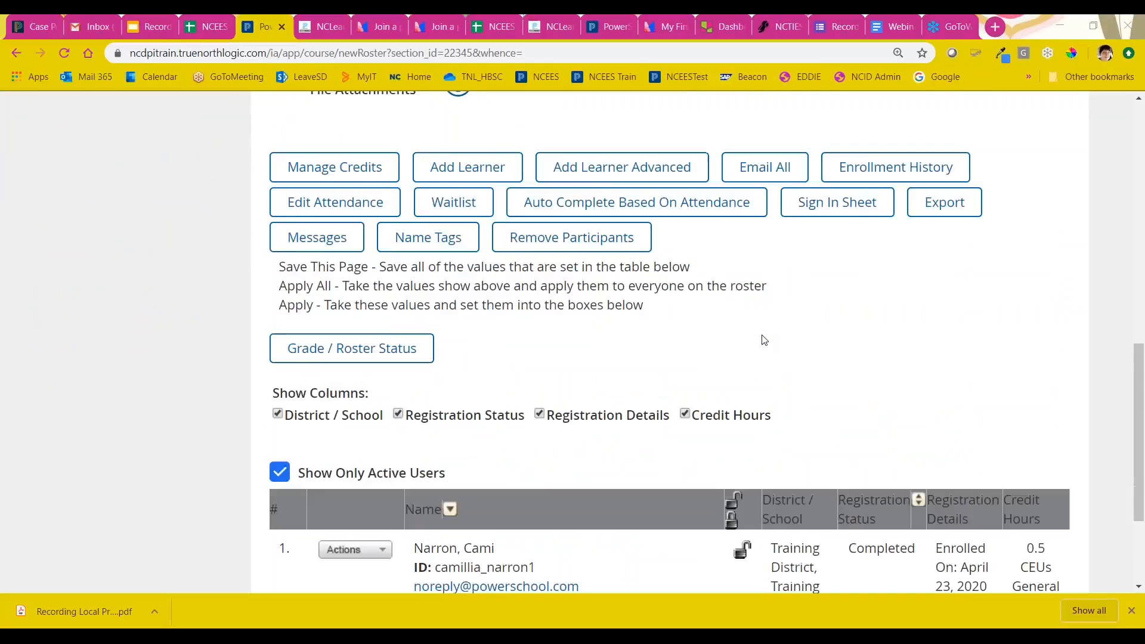
pyautogui.scroll(-2, 764, 340)
pyautogui.scroll(12, 764, 340)
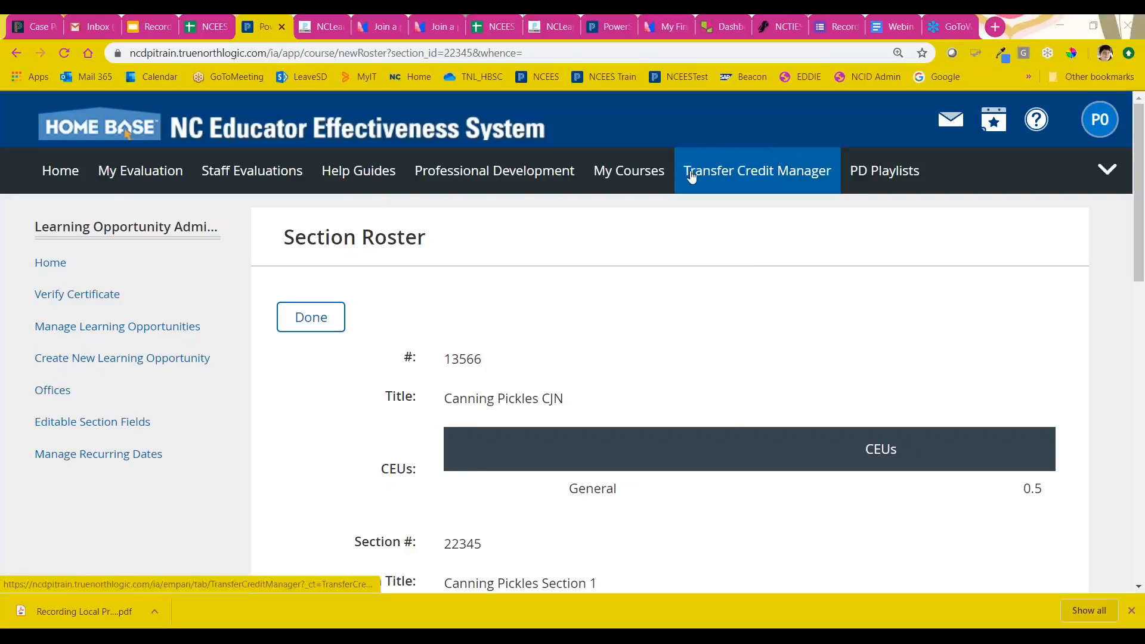
pyautogui.click(736, 173)
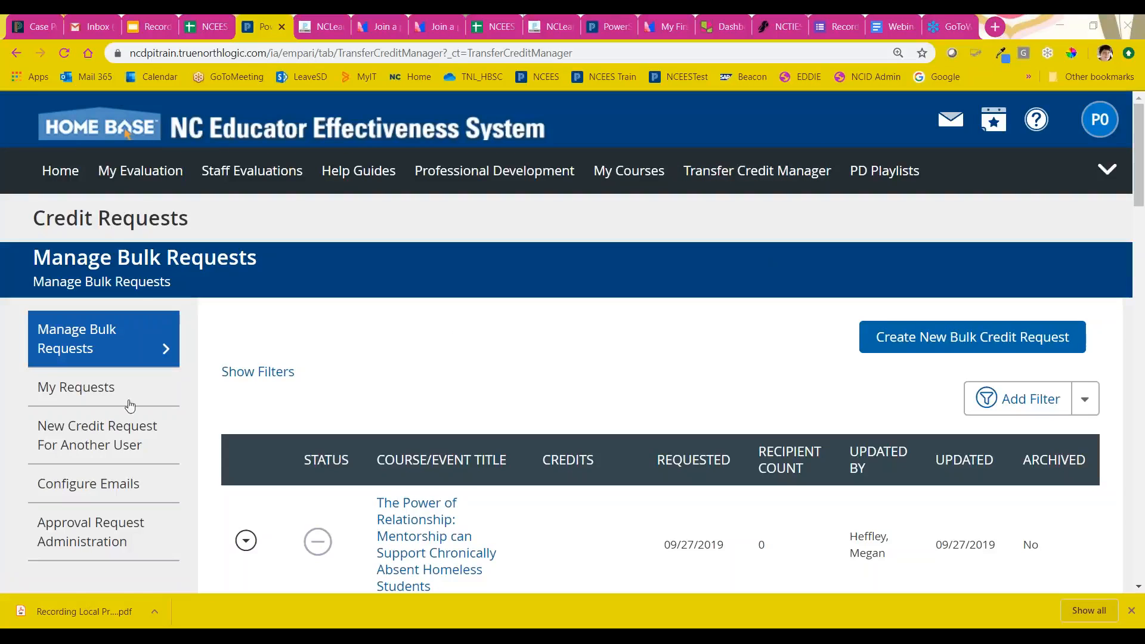
pyautogui.click(75, 393)
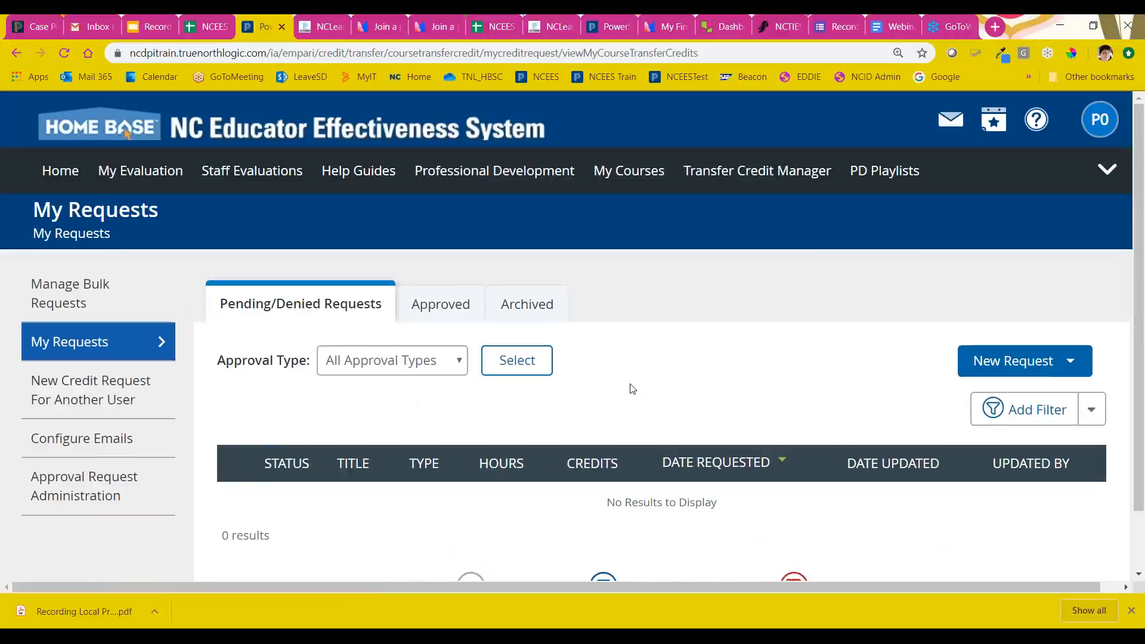
pyautogui.scroll(-1, 732, 376)
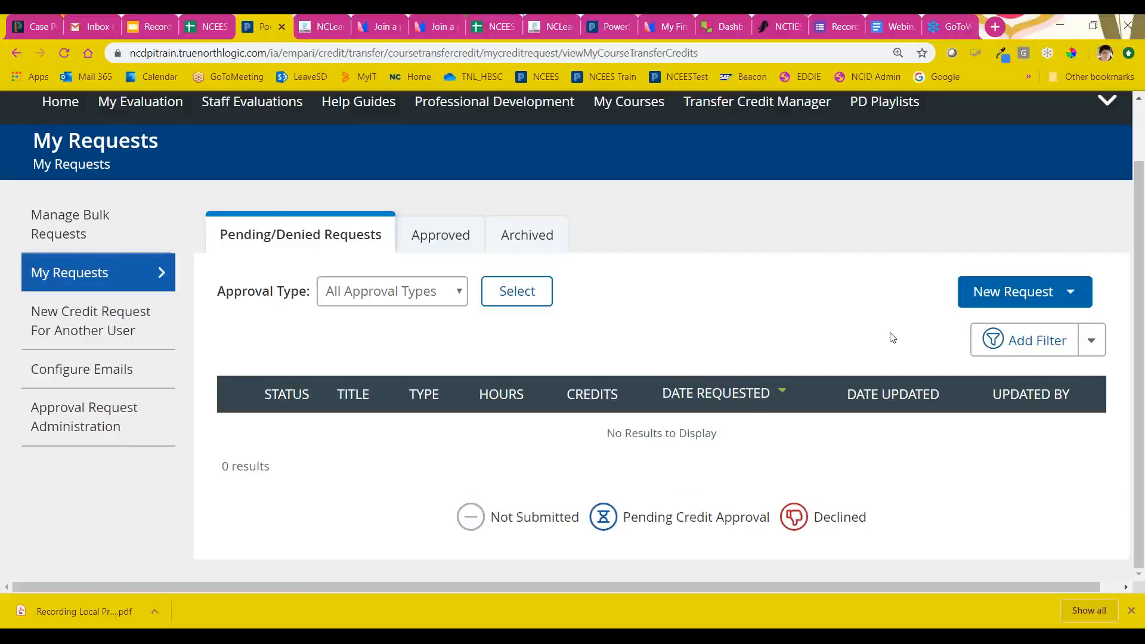
# Step: Start a New Credit Request from My Requests and examine its course title and description fields
pyautogui.click(1017, 293)
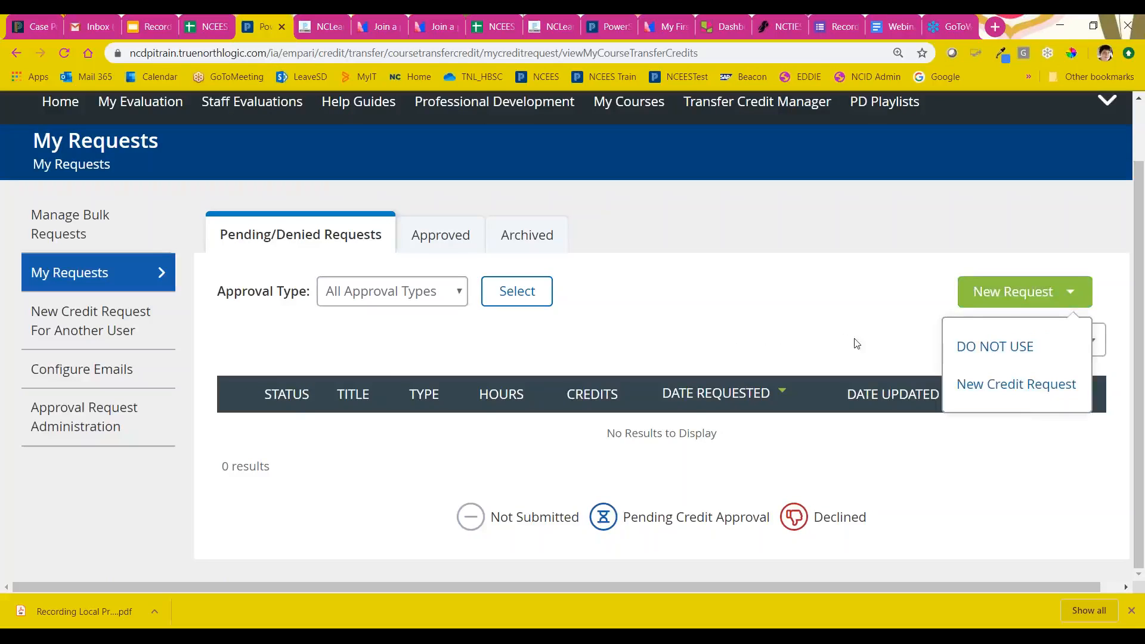
pyautogui.click(992, 388)
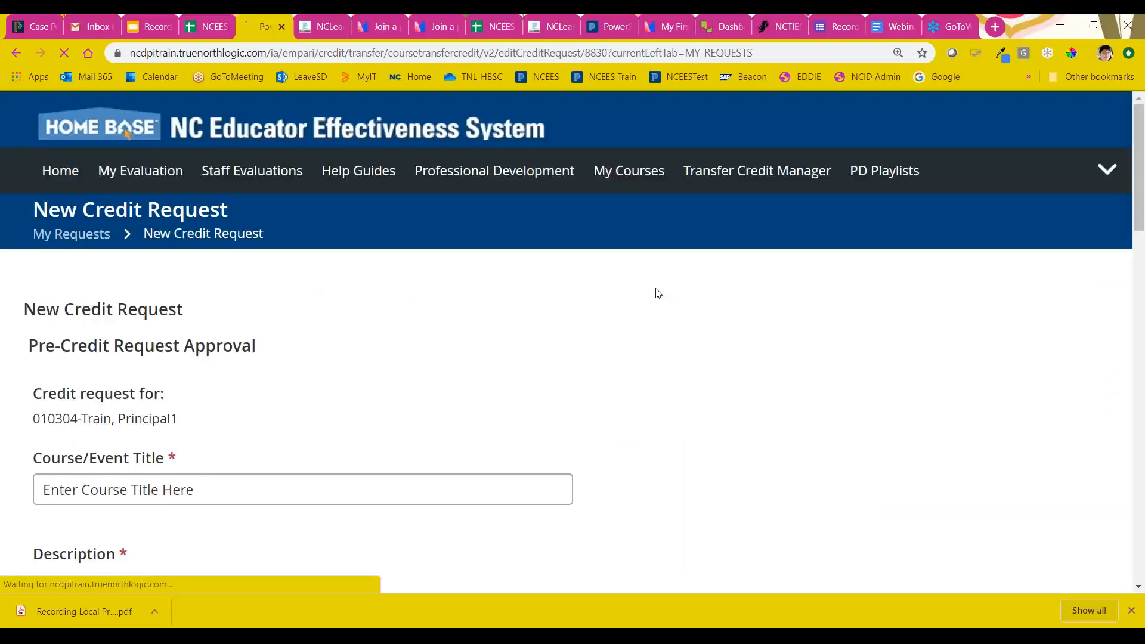
pyautogui.scroll(-3, 650, 294)
pyautogui.click(150, 265)
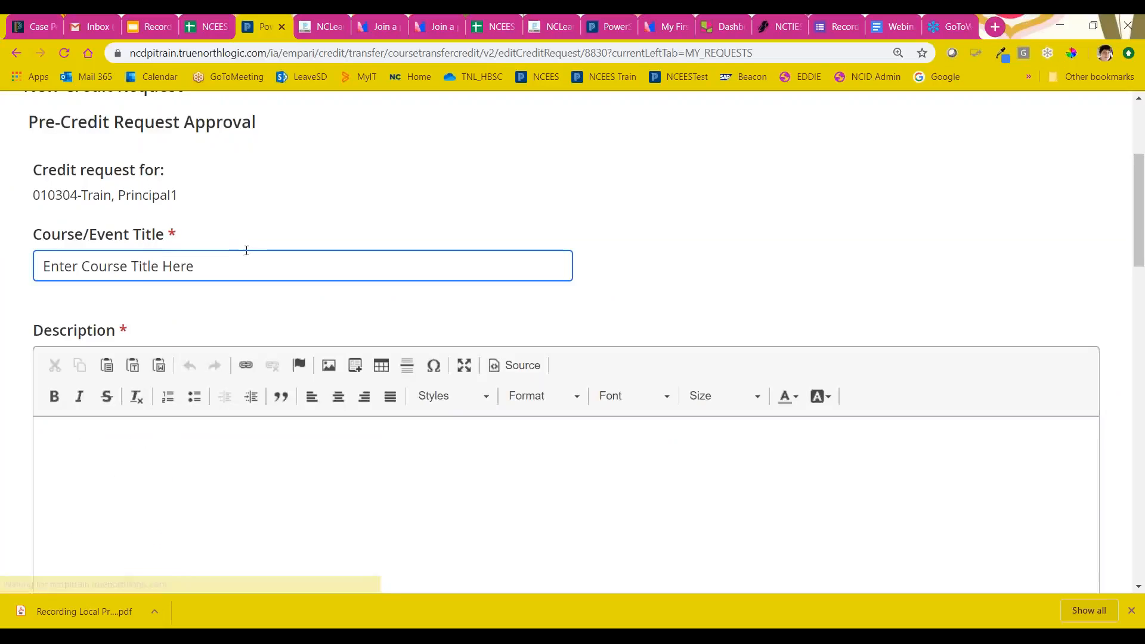
pyautogui.scroll(-1, 246, 250)
pyautogui.moveTo(192, 160); pyautogui.dragTo(27, 153)
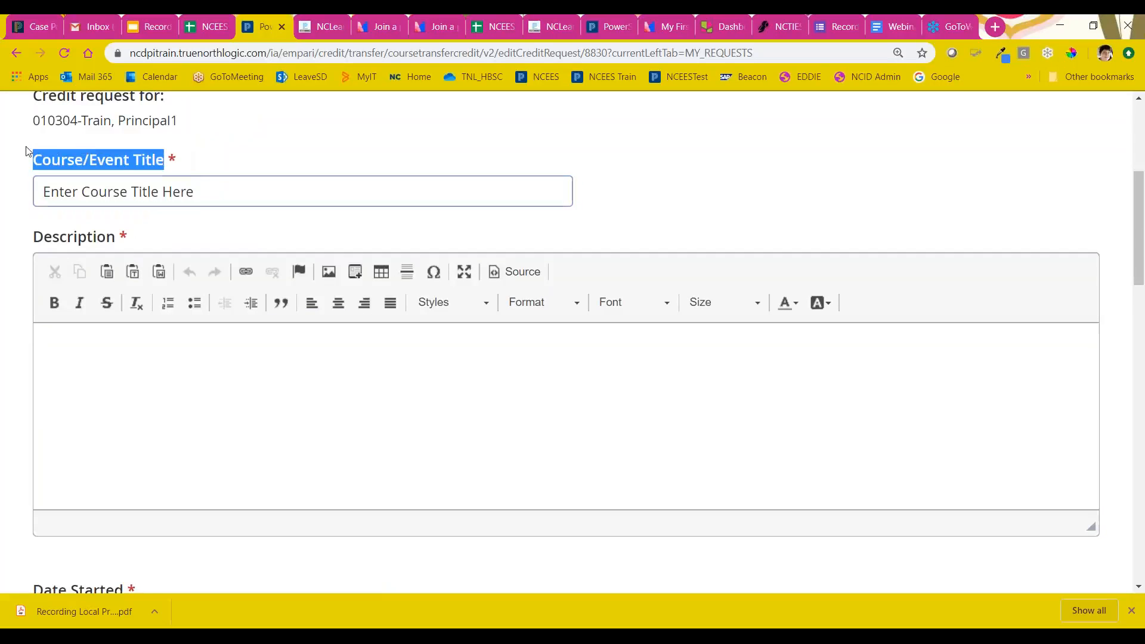
pyautogui.click(136, 359)
pyautogui.scroll(-5, 204, 352)
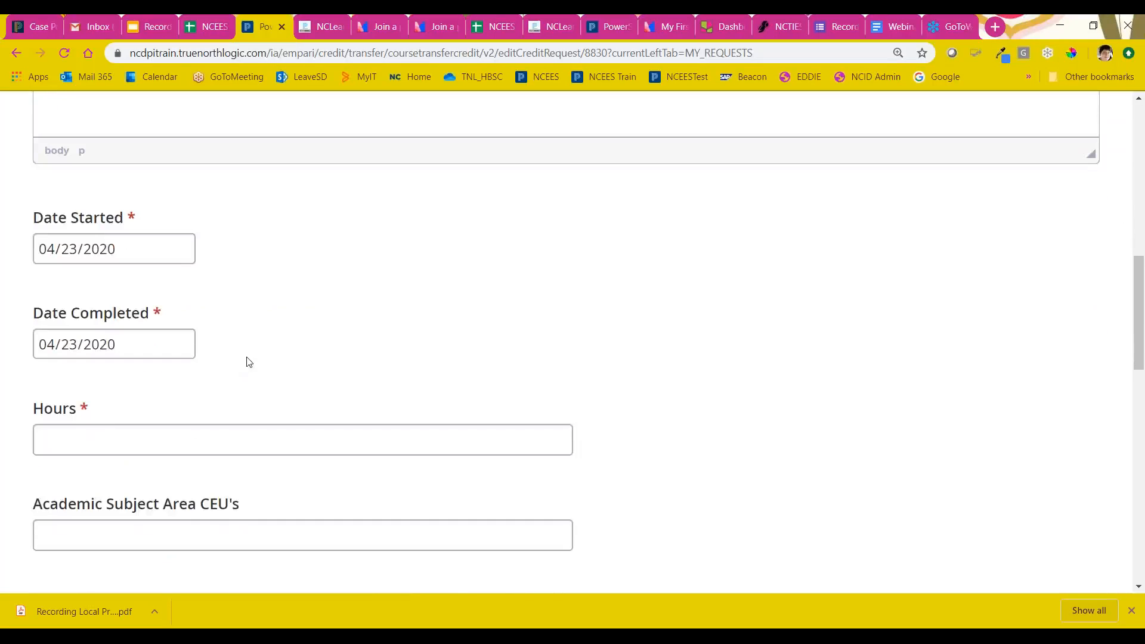
# Step: Examine the request form's start and completion dates, hours, and Academic Subject Area, General, Leadership, Literacy and Technology CEU fields
pyautogui.click(115, 248)
pyautogui.click(131, 346)
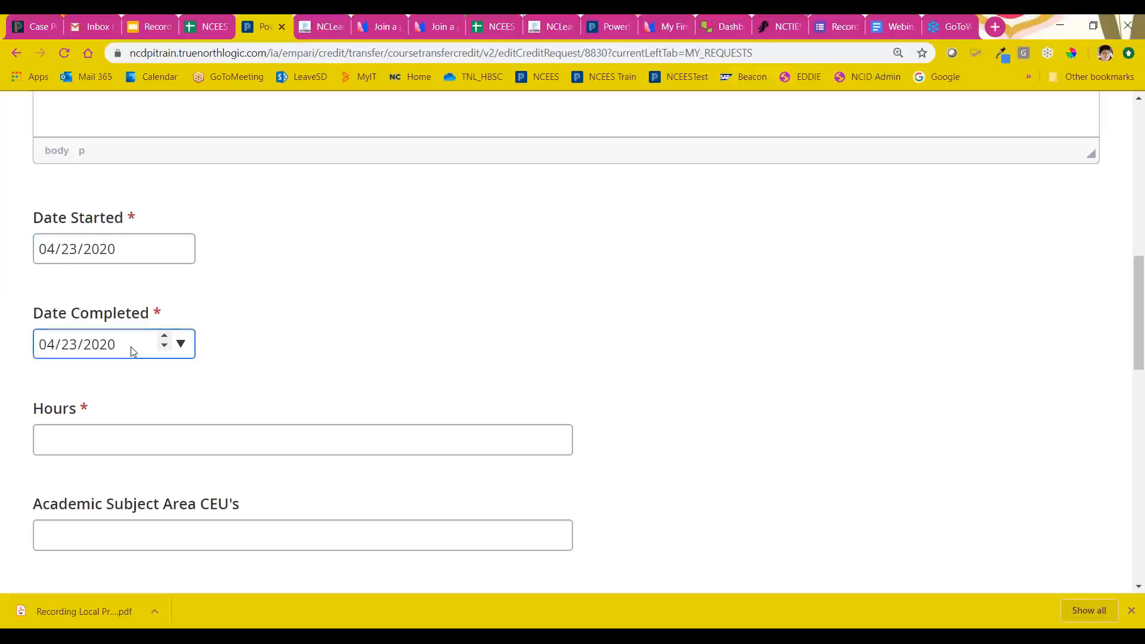
pyautogui.click(101, 440)
pyautogui.scroll(-1, 101, 361)
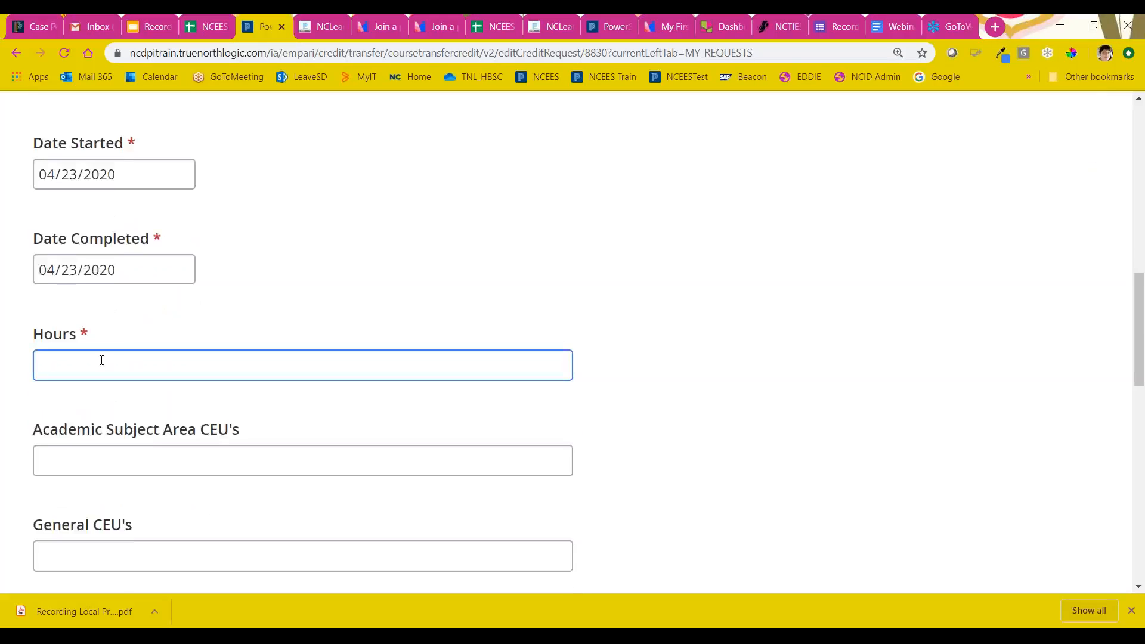
pyautogui.scroll(-2, 102, 361)
pyautogui.click(93, 318)
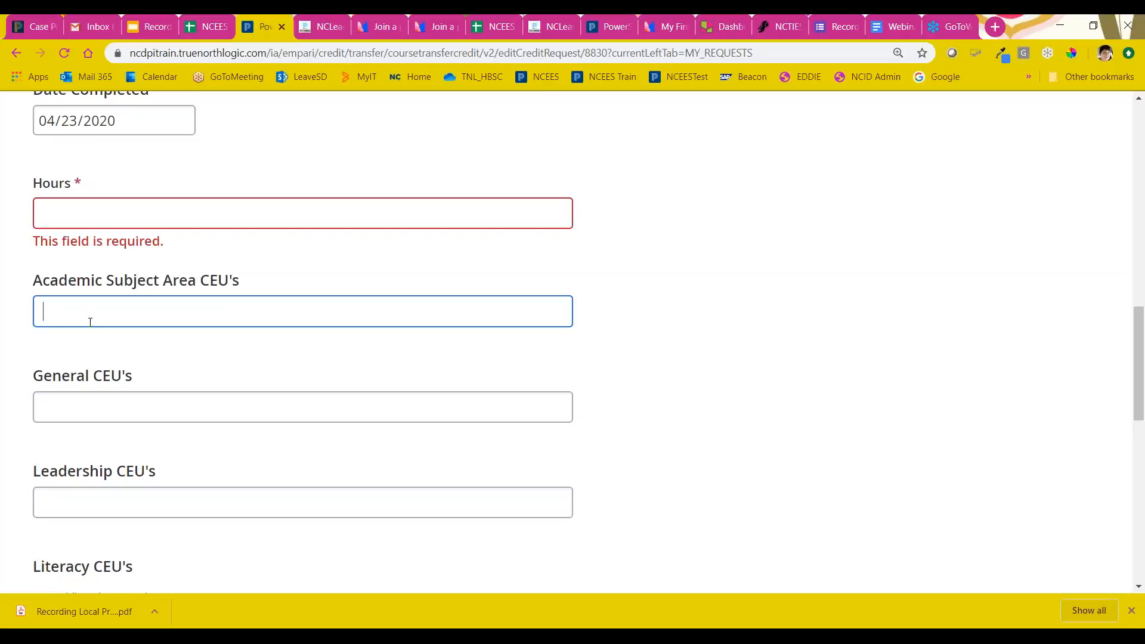
pyautogui.click(71, 411)
pyautogui.click(87, 474)
pyautogui.scroll(-5, 109, 453)
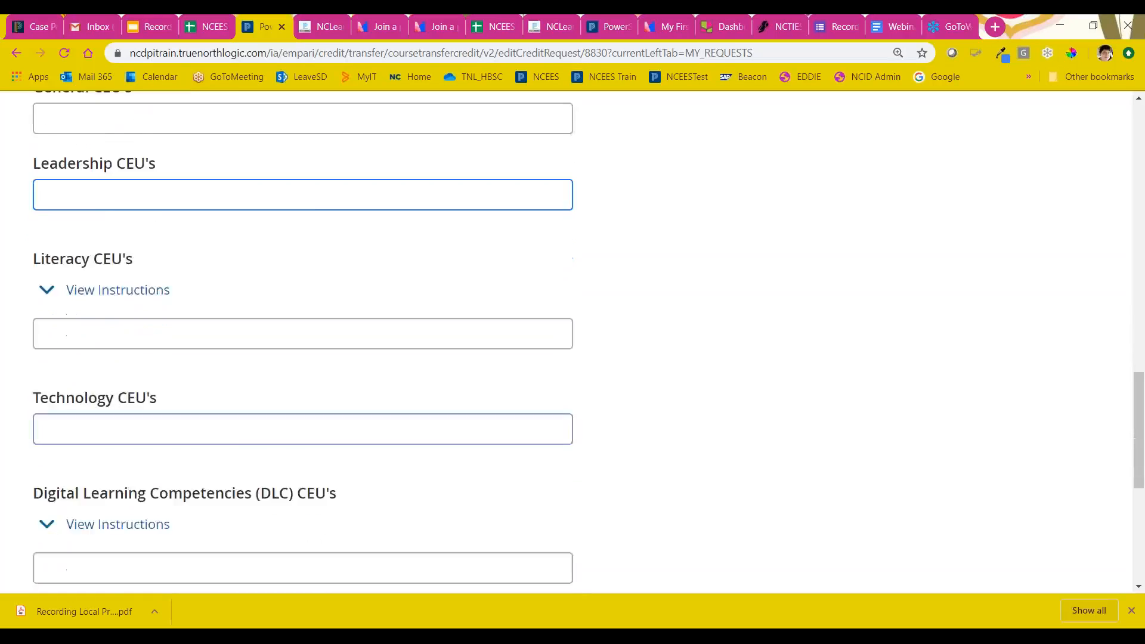
pyautogui.click(118, 309)
pyautogui.click(90, 384)
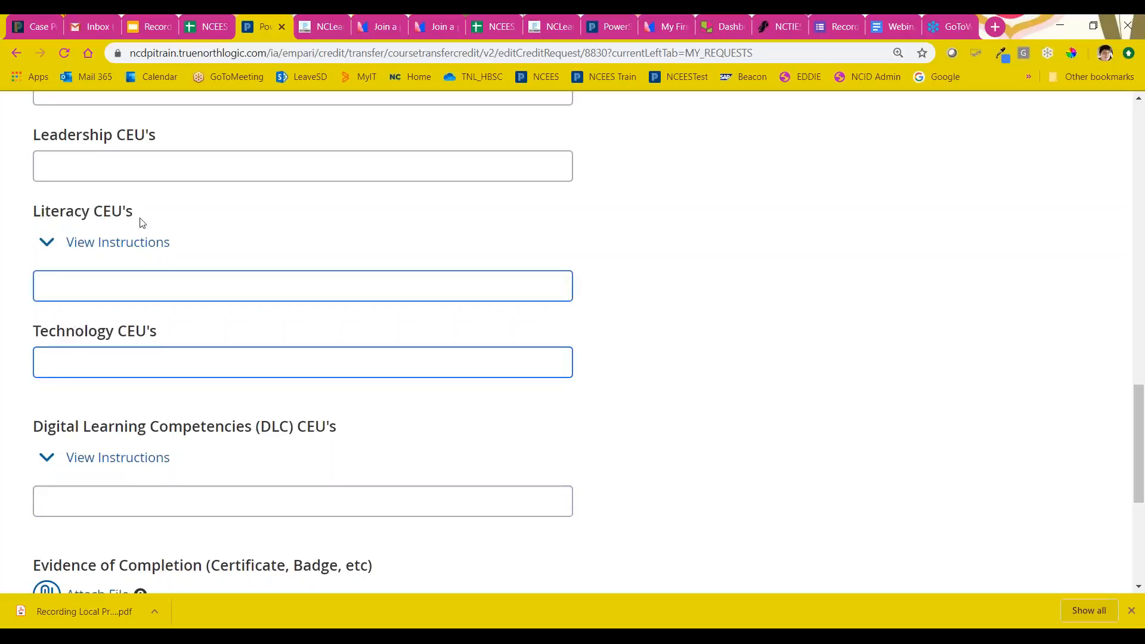
# Step: Examine the Digital Learning Competencies CEU field and the submit, delete and close options ending the credit request form
pyautogui.scroll(-4, 196, 356)
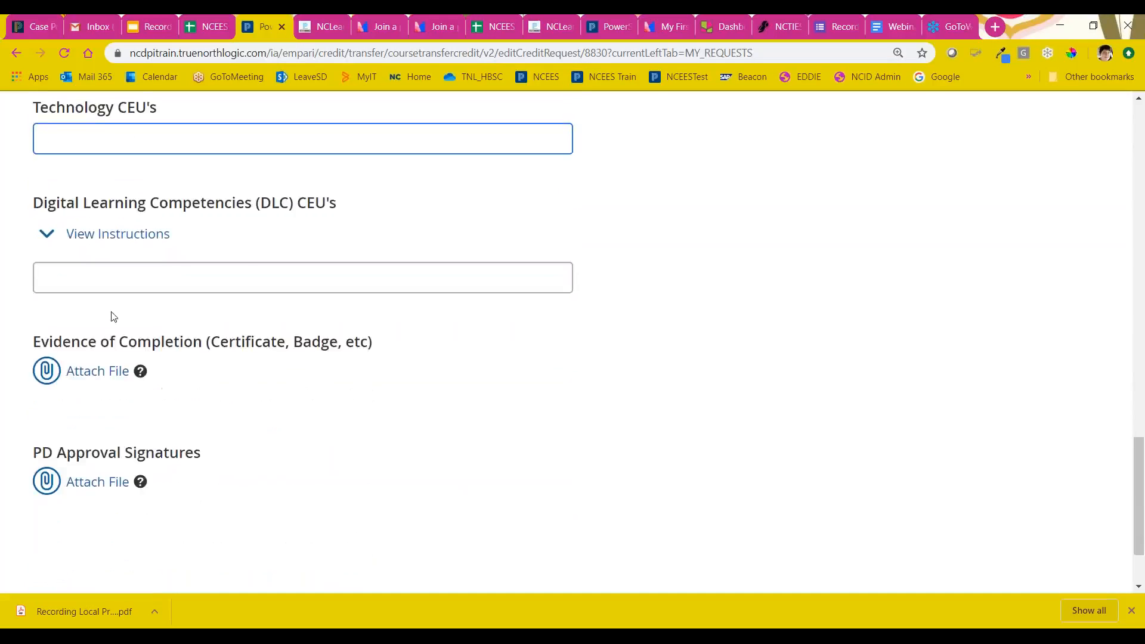
pyautogui.scroll(-1, 102, 279)
pyautogui.click(173, 250)
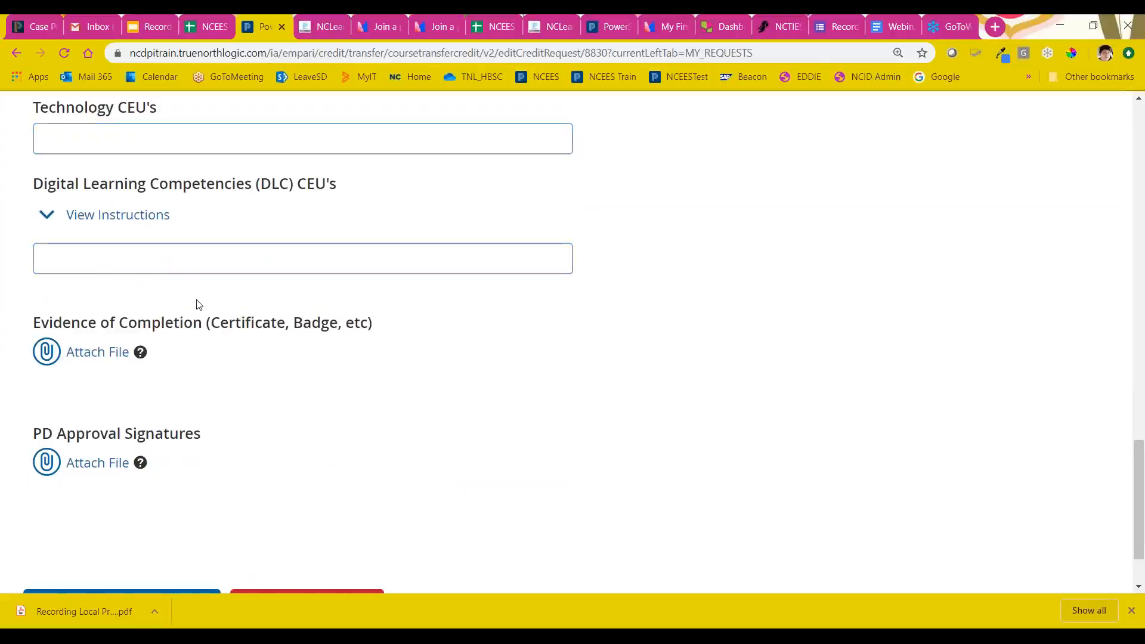
pyautogui.scroll(-2, 197, 307)
pyautogui.scroll(12, 200, 312)
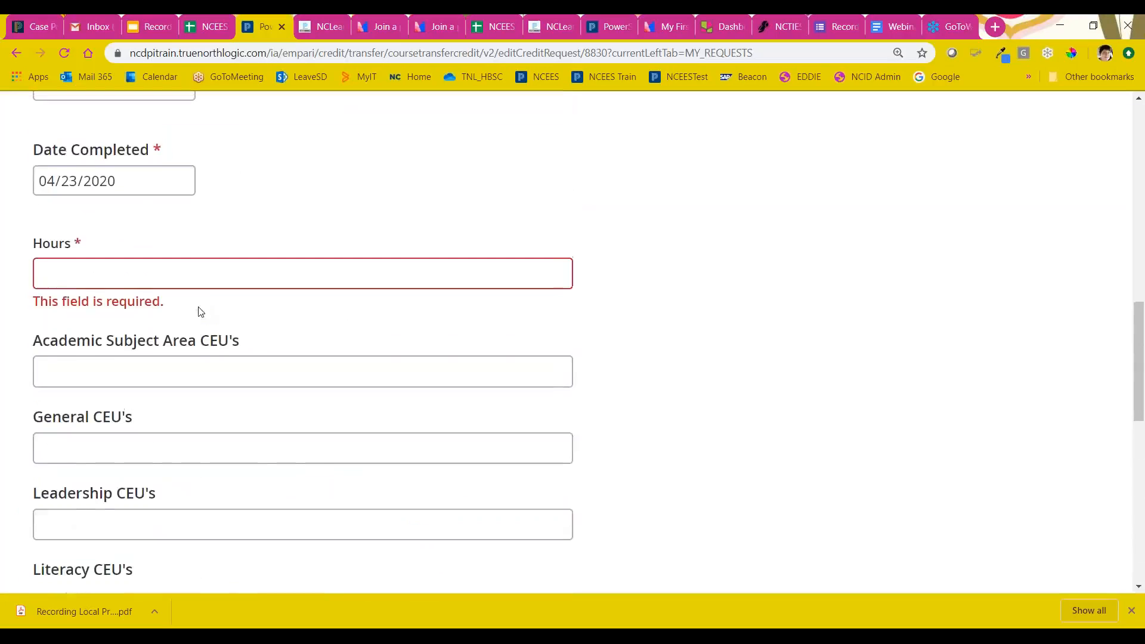
pyautogui.scroll(-12, 185, 340)
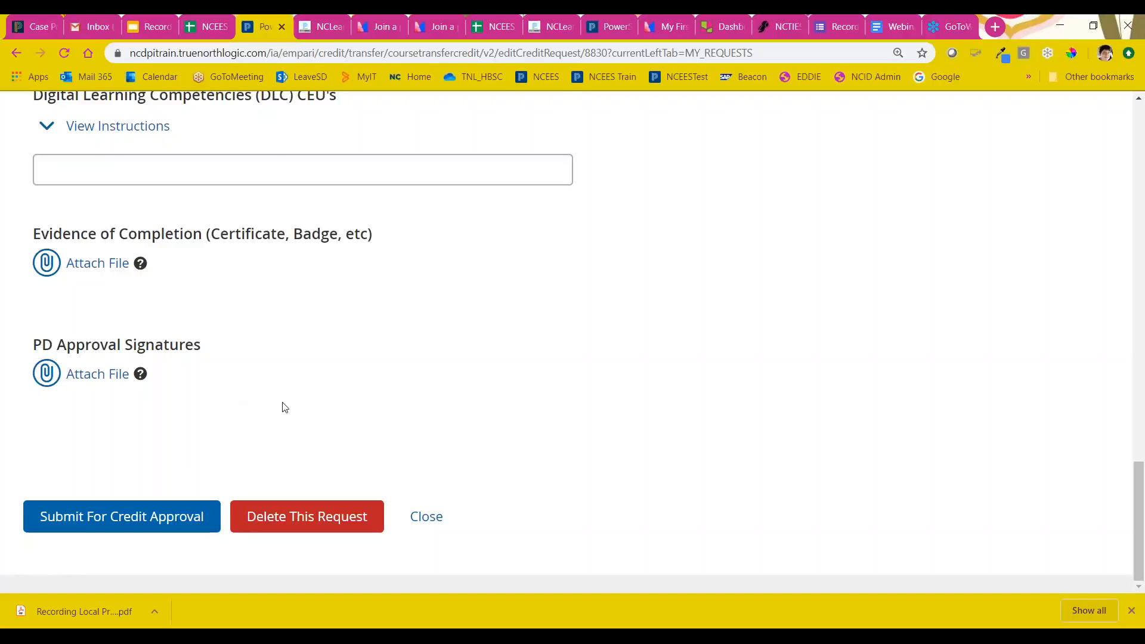
# Step: Review the CEU categories again and examine the Evidence of Completion and PD Approval Signatures attachment areas
pyautogui.scroll(6, 283, 406)
pyautogui.click(220, 530)
pyautogui.click(148, 163)
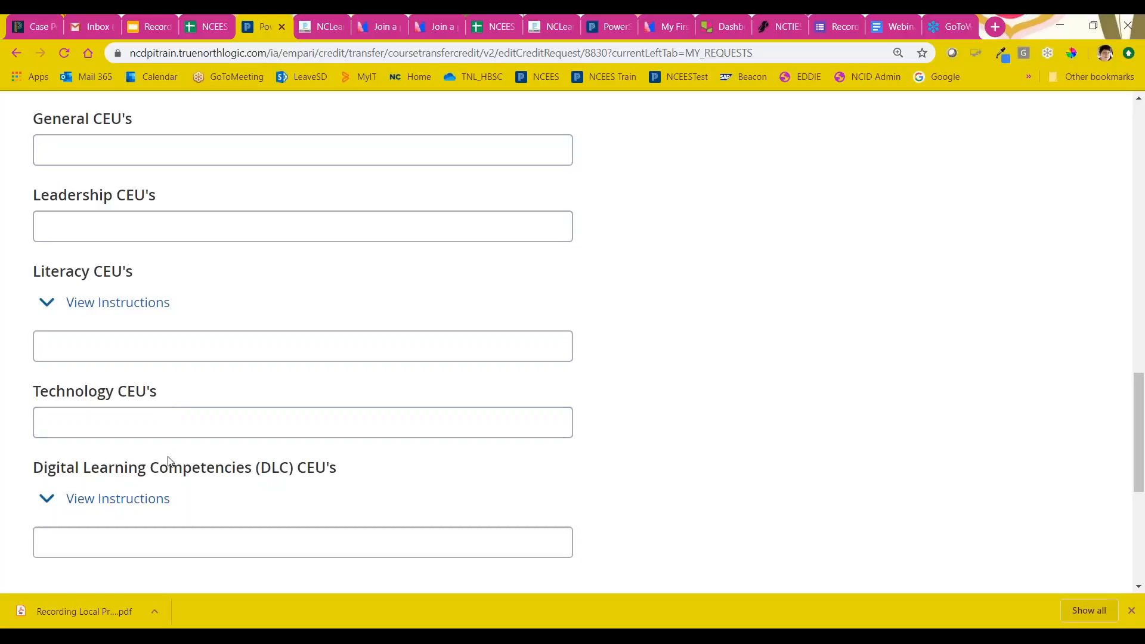
pyautogui.scroll(-1, 205, 481)
pyautogui.scroll(-1, 223, 468)
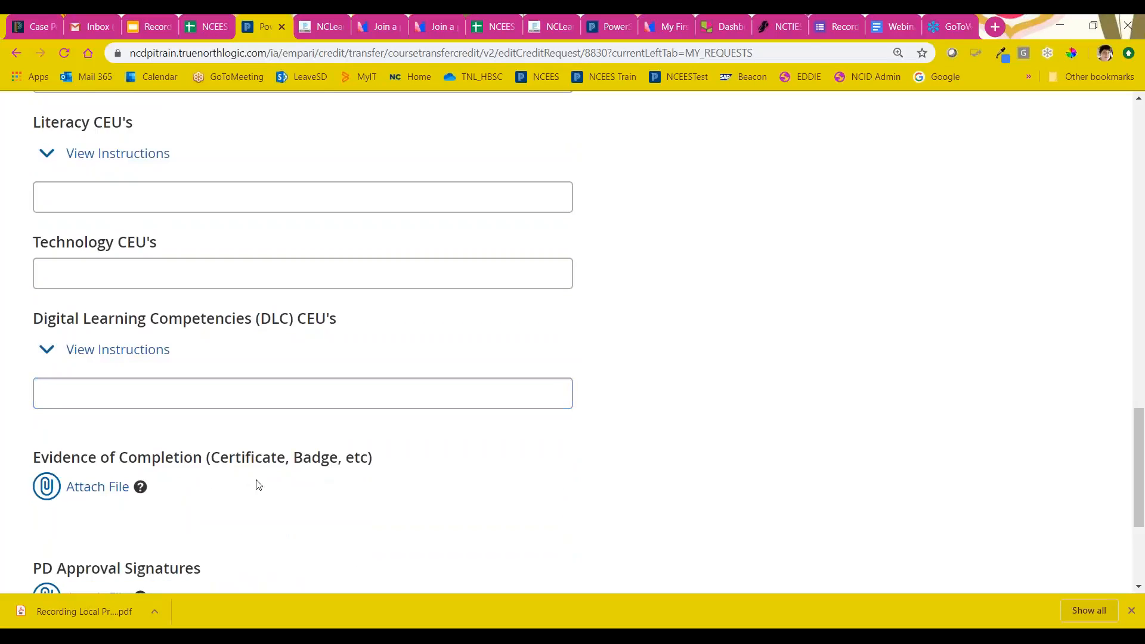
pyautogui.scroll(-2, 255, 483)
pyautogui.scroll(-1, 257, 483)
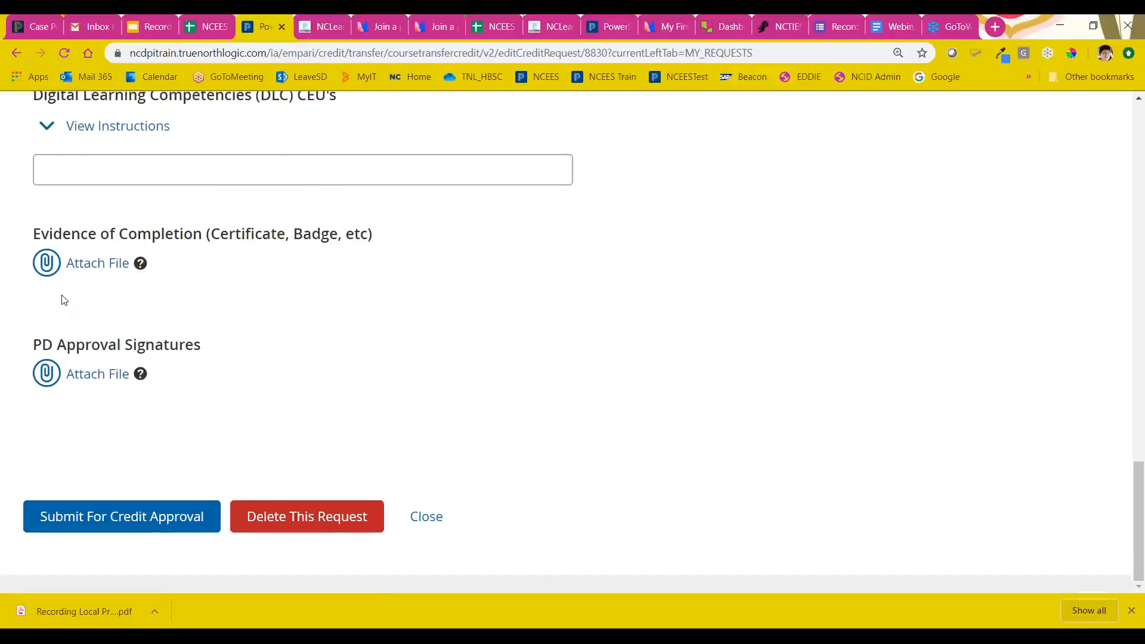
pyautogui.moveTo(162, 269); pyautogui.dragTo(80, 321)
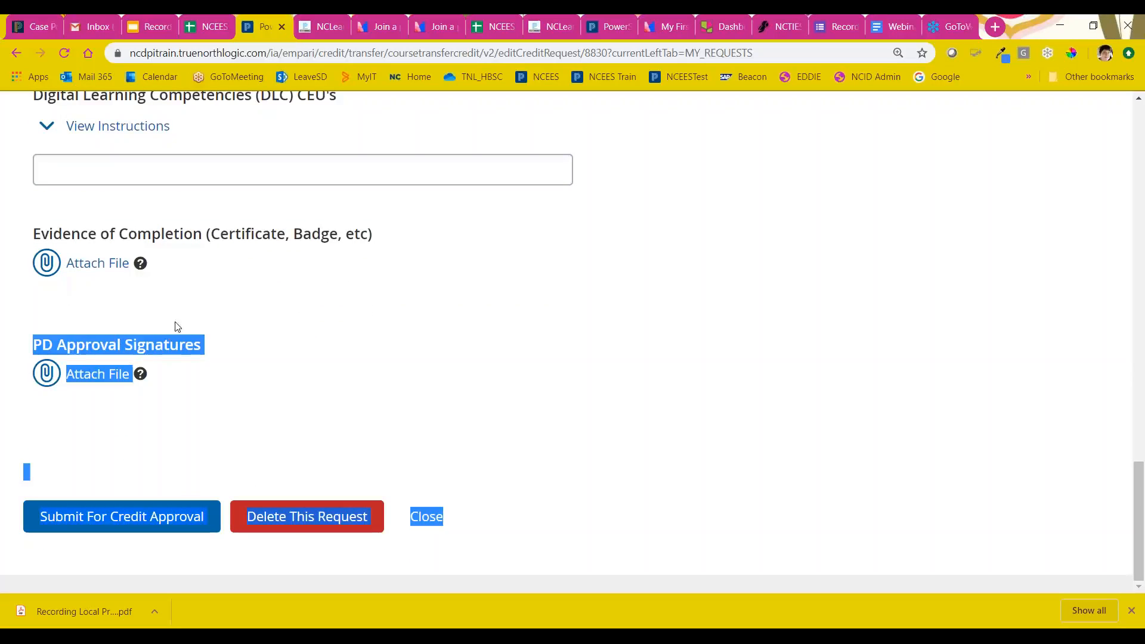
pyautogui.click(182, 392)
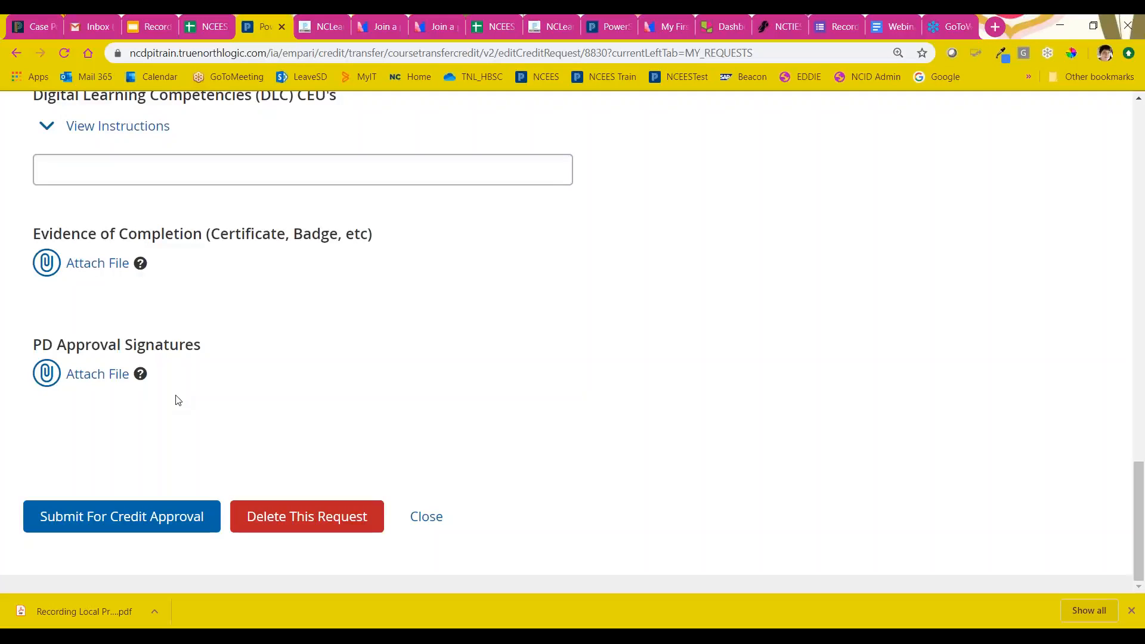
pyautogui.scroll(15, 282, 371)
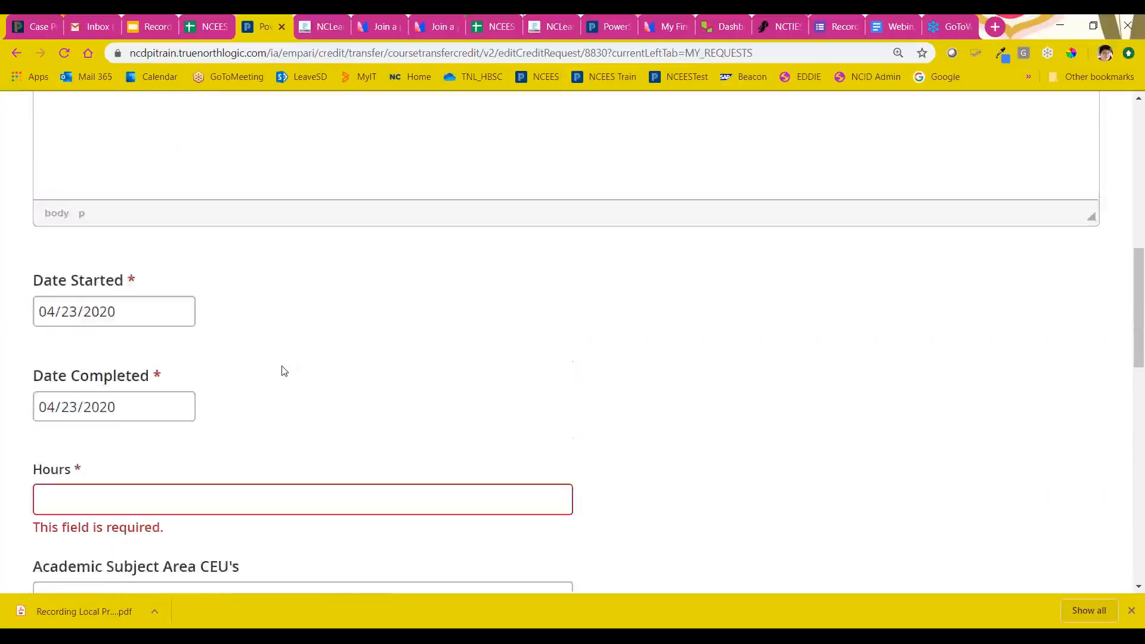
pyautogui.scroll(6, 282, 371)
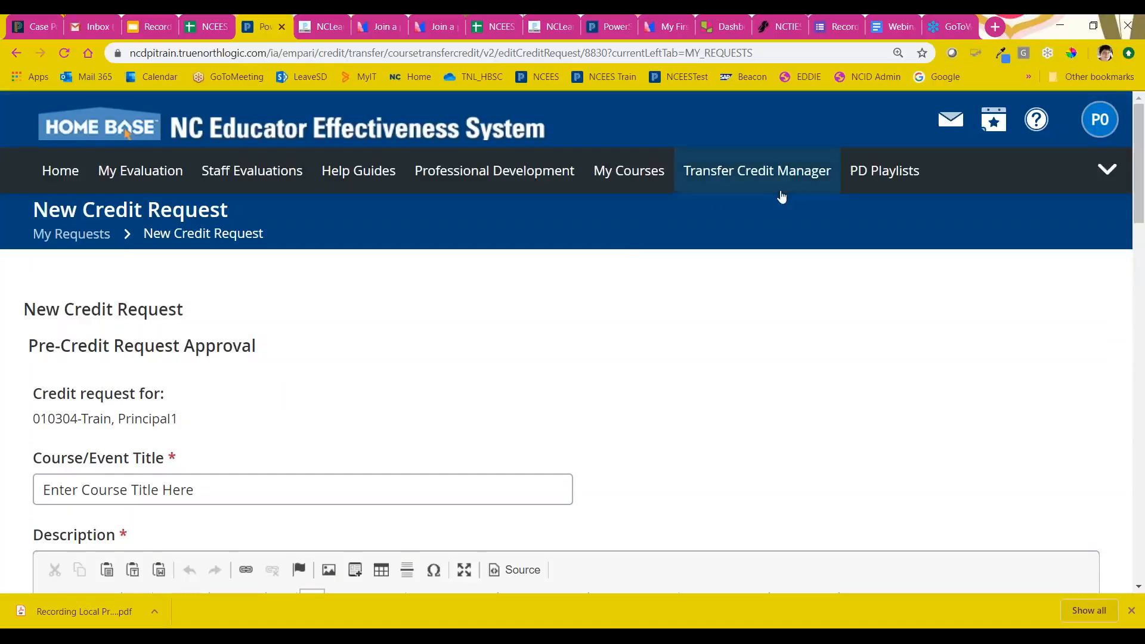
# Step: Open Manage Bulk Requests in the Transfer Credit Manager and create a new bulk credit request
pyautogui.click(773, 170)
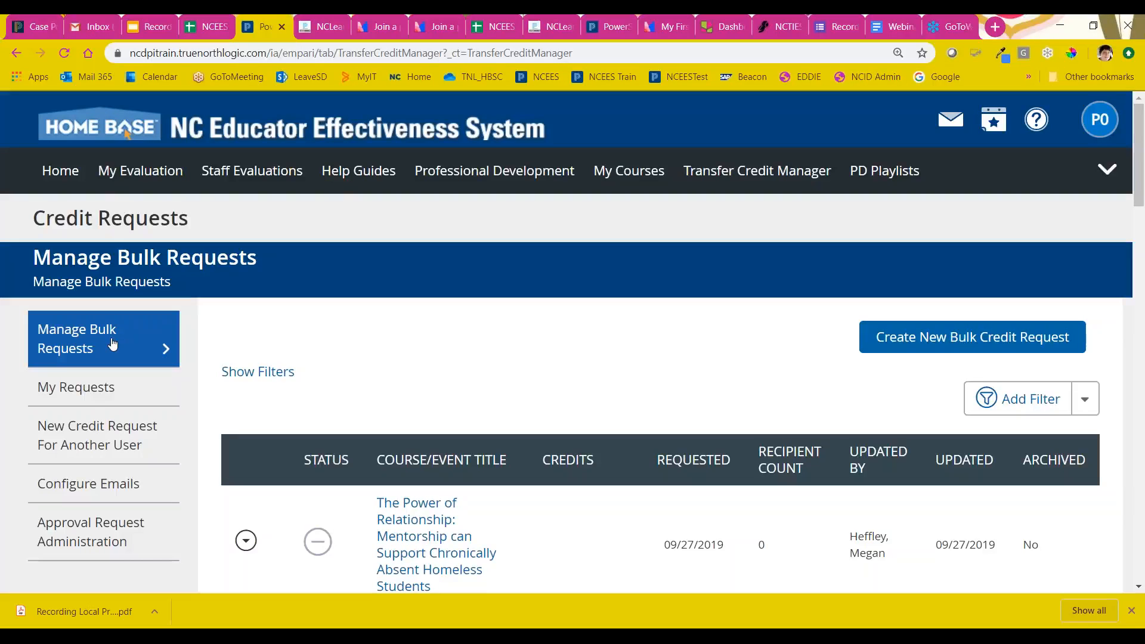
pyautogui.click(102, 344)
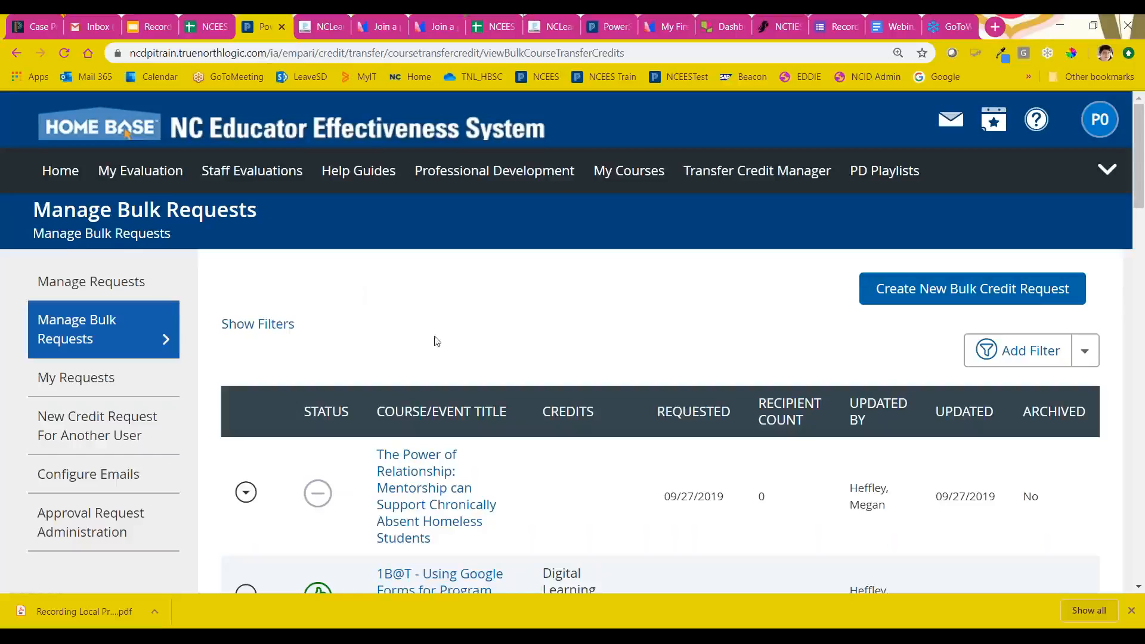
pyautogui.click(882, 295)
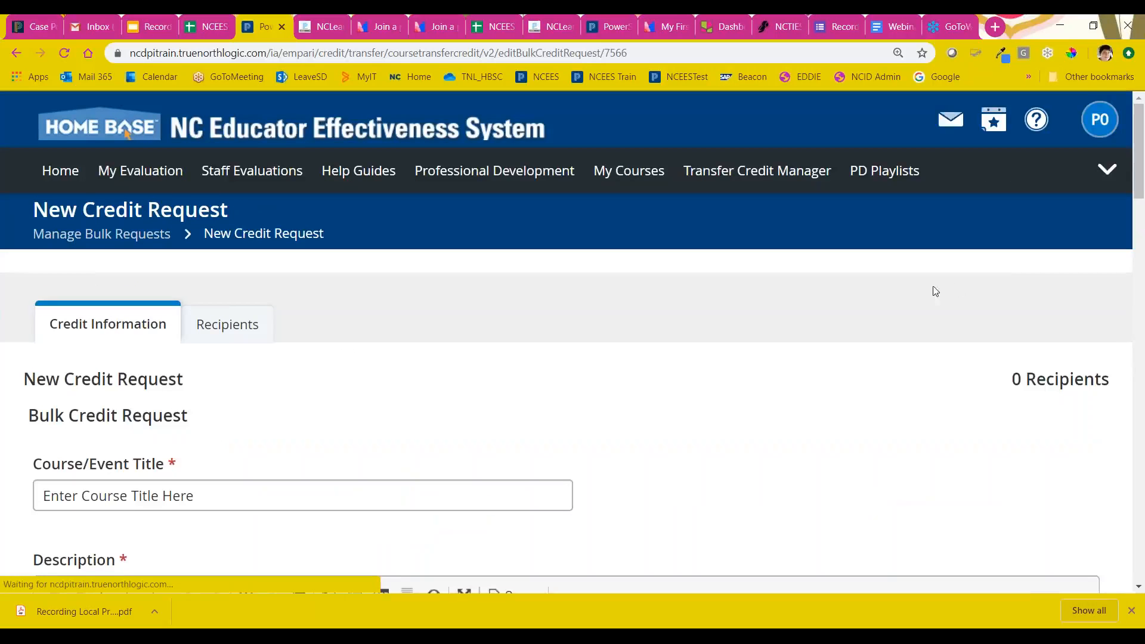
# Step: Examine the bulk credit request's title, description, credit areas with CEUs, and Apply Credits option
pyautogui.scroll(-2, 261, 424)
pyautogui.click(142, 346)
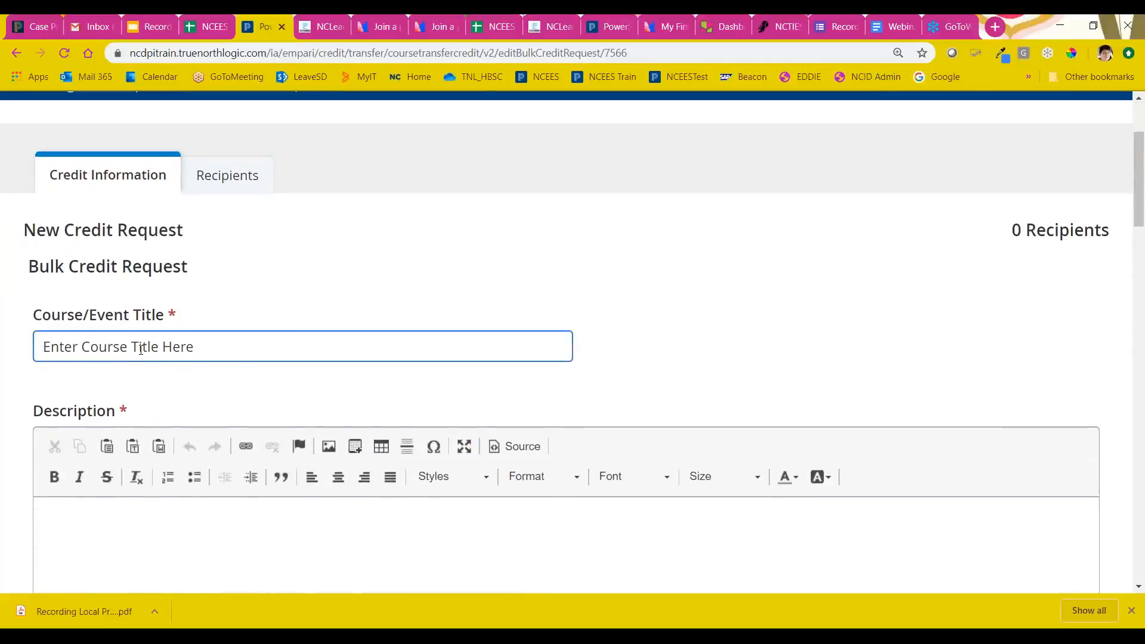
pyautogui.moveTo(99, 346); pyautogui.dragTo(333, 374)
pyautogui.scroll(-8, 243, 460)
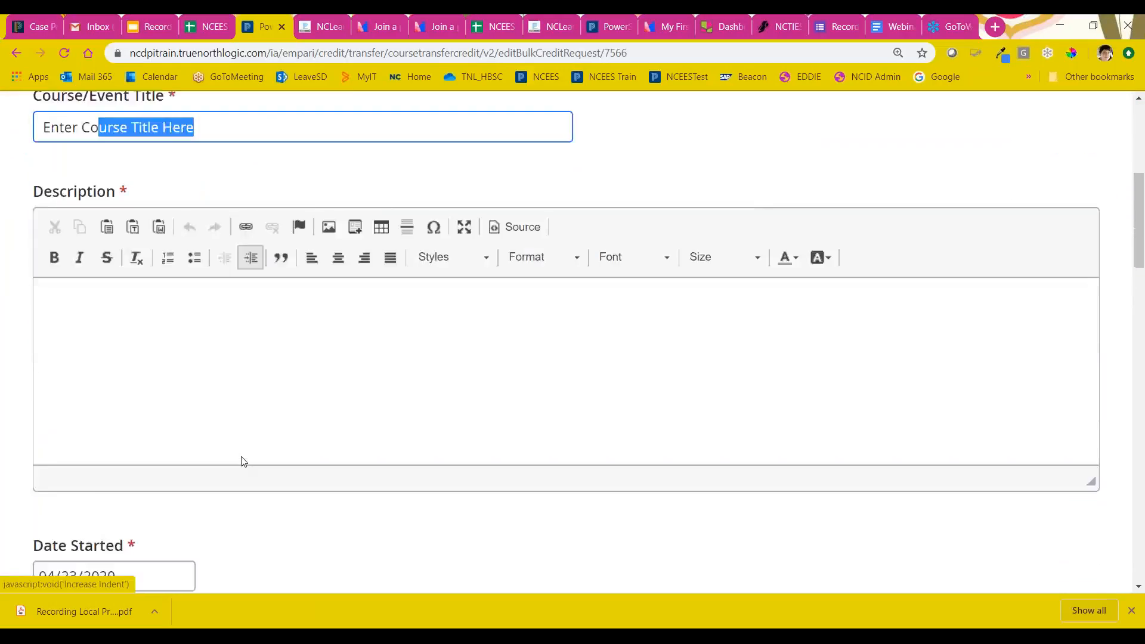
pyautogui.scroll(11, 243, 461)
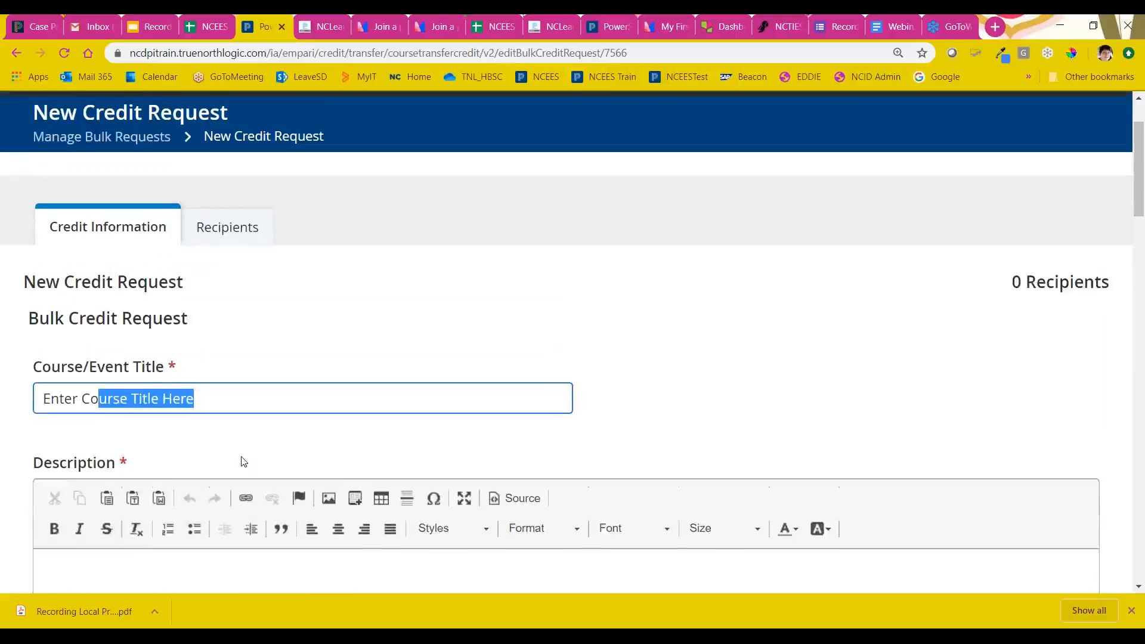
pyautogui.scroll(-4, 244, 461)
pyautogui.scroll(-15, 247, 449)
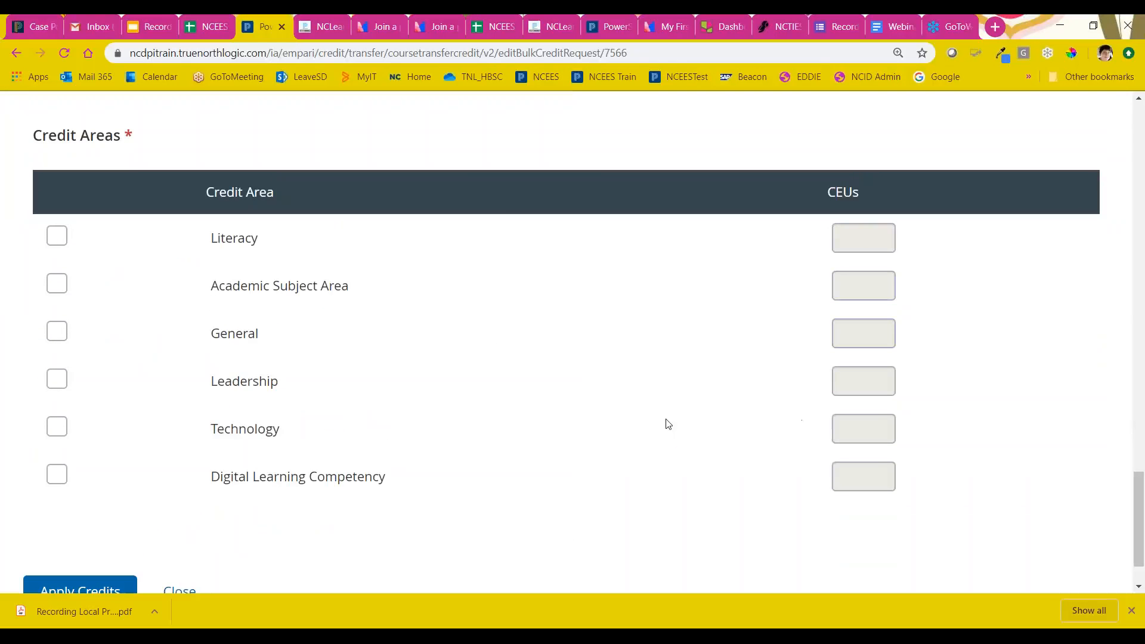
pyautogui.scroll(-2, 495, 486)
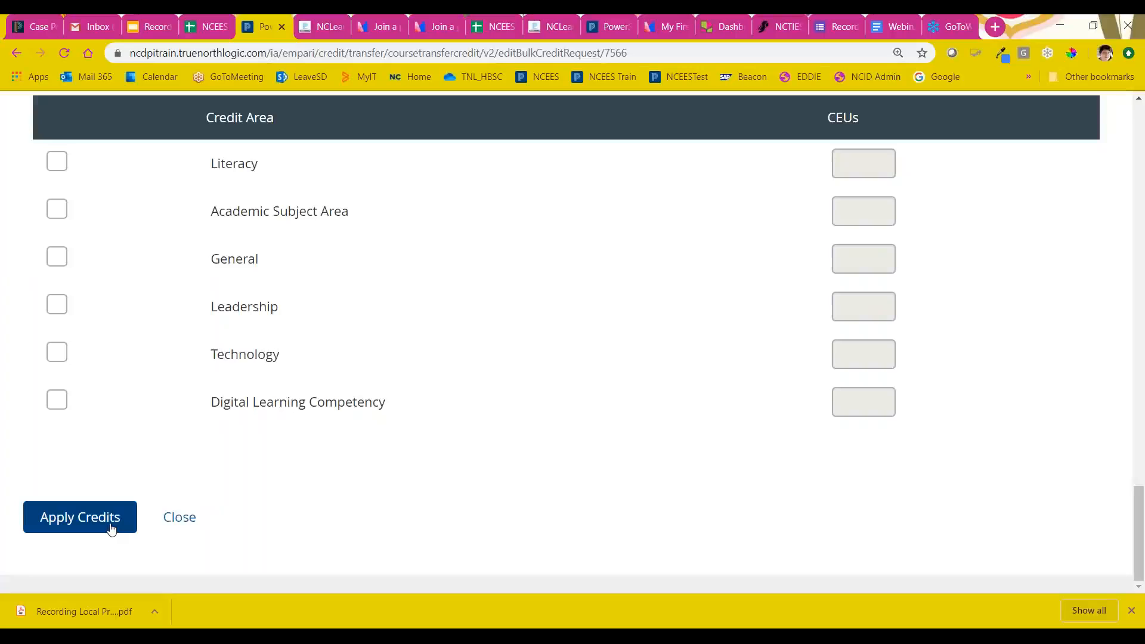
pyautogui.scroll(12, 394, 438)
pyautogui.scroll(15, 258, 164)
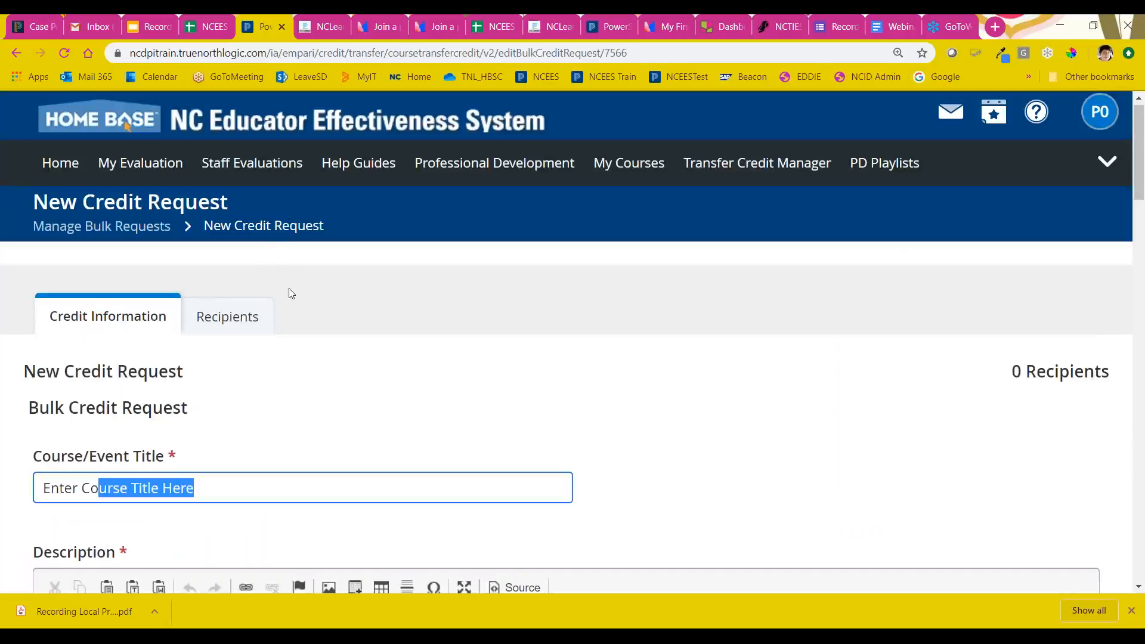
# Step: Open the bulk request's Recipients page and show the available options for adding recipients
pyautogui.click(245, 316)
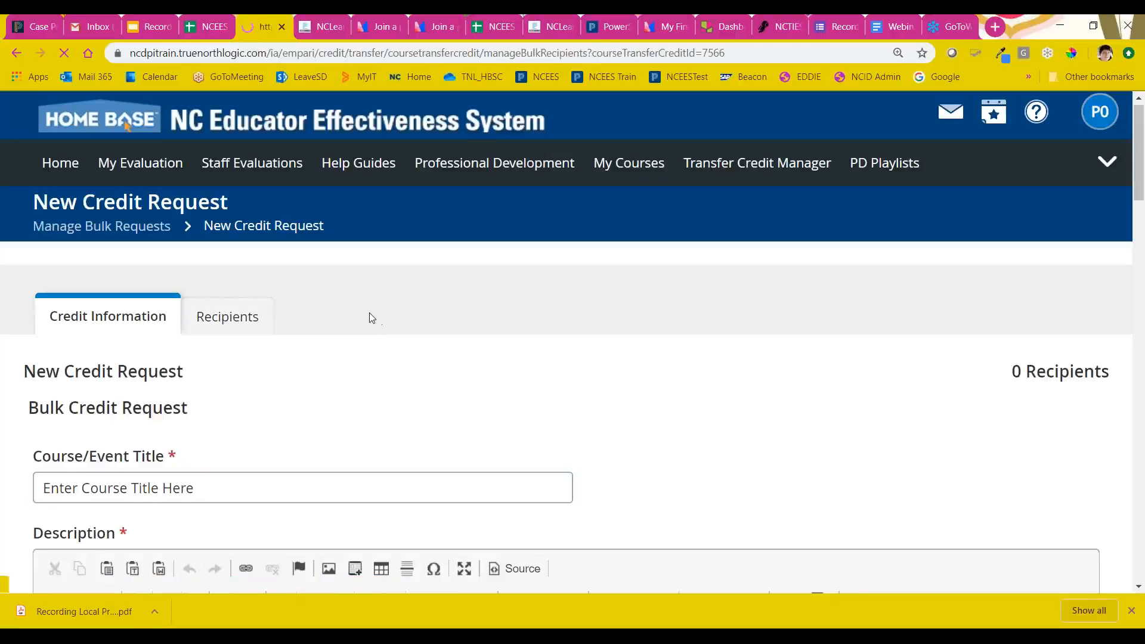
pyautogui.scroll(-1, 429, 352)
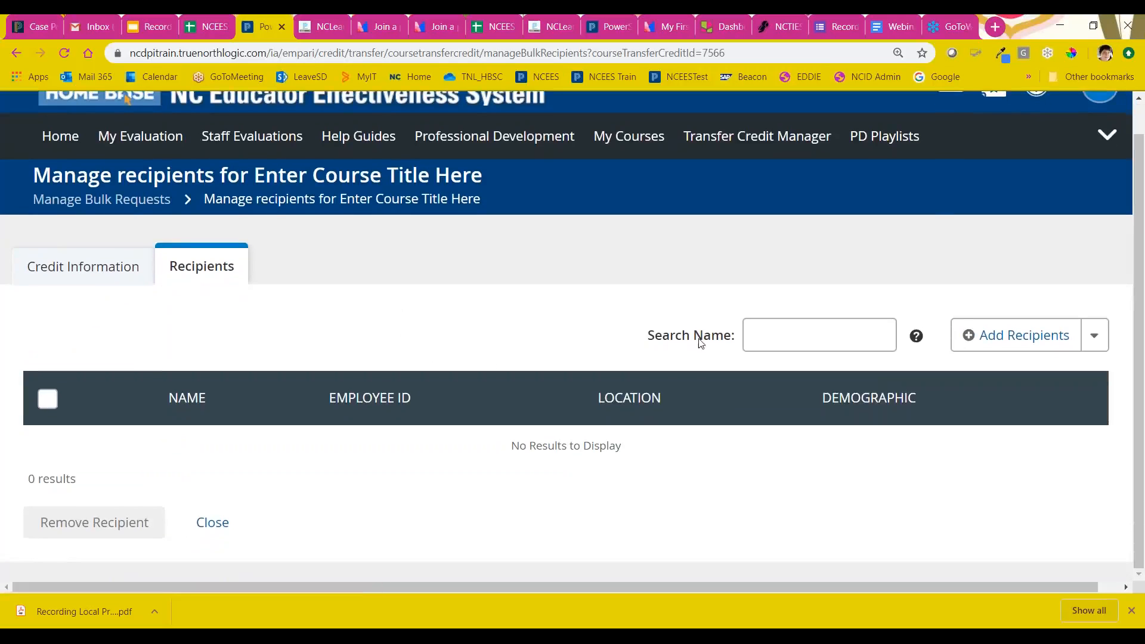
pyautogui.click(1097, 338)
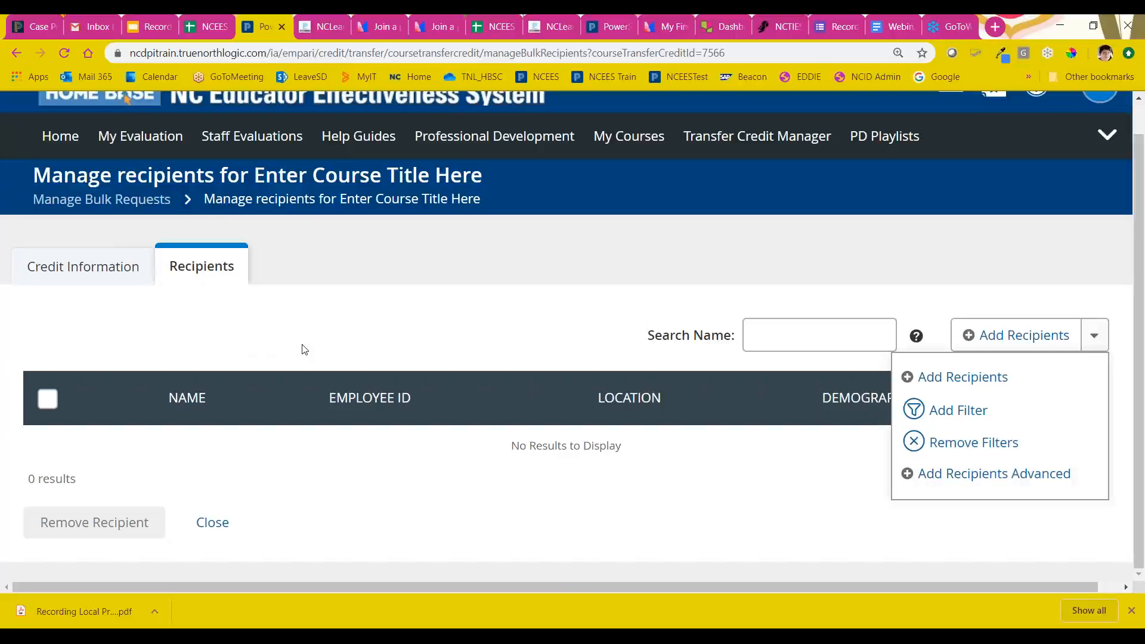
# Step: Switch to the Google Slides presentation on recording local learning opportunities, present it from slide 25 and advance to slide 26
pyautogui.click(149, 27)
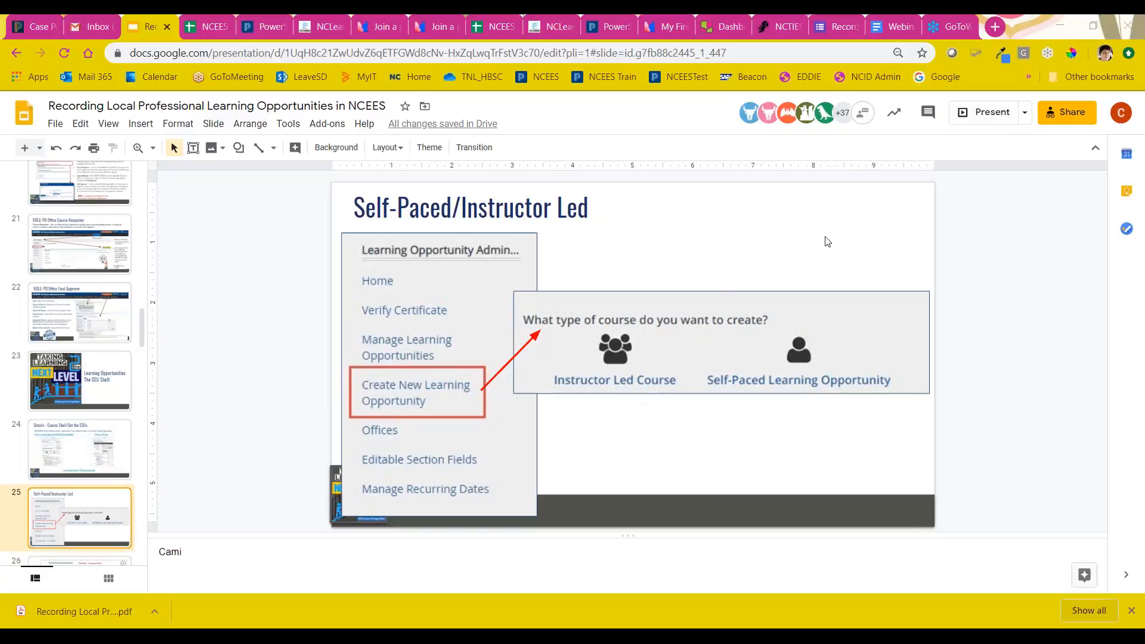
pyautogui.click(991, 113)
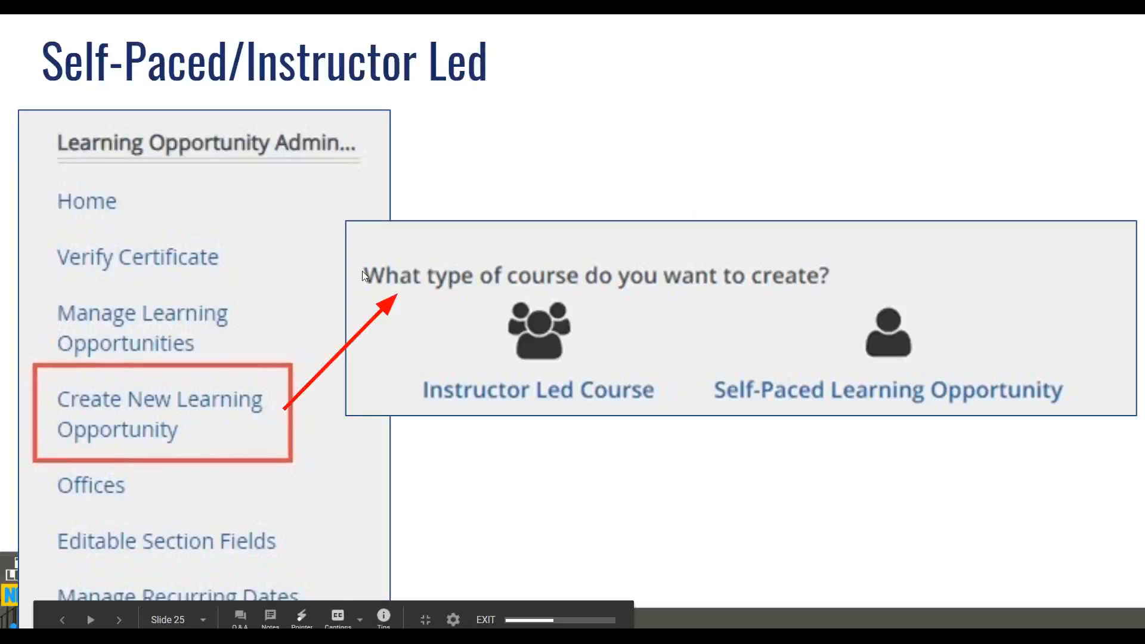
pyautogui.click(420, 569)
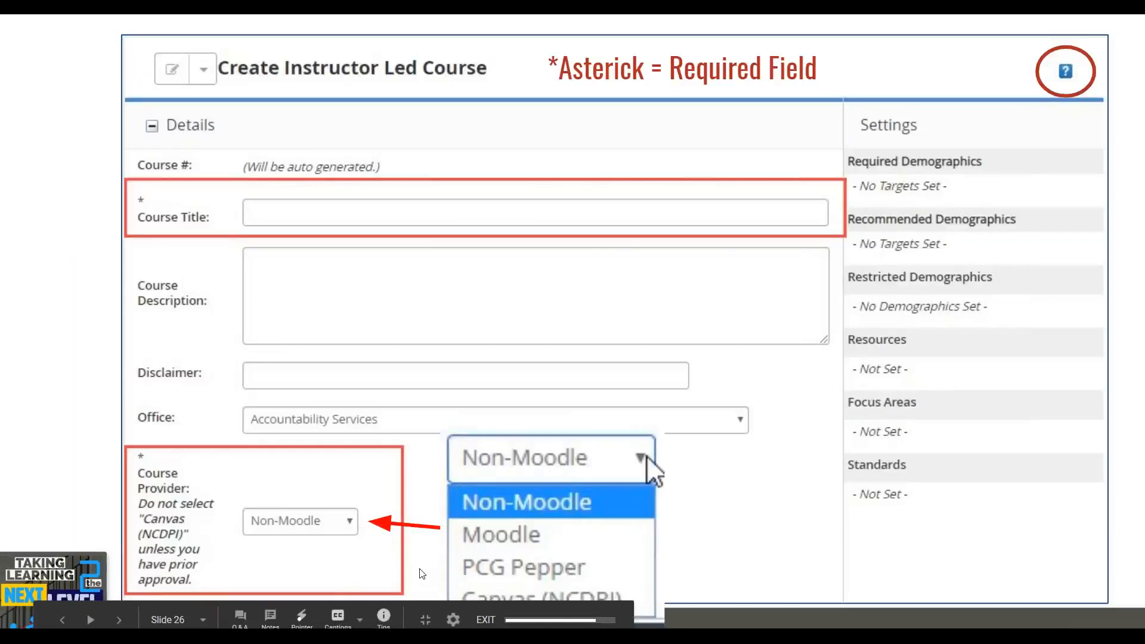